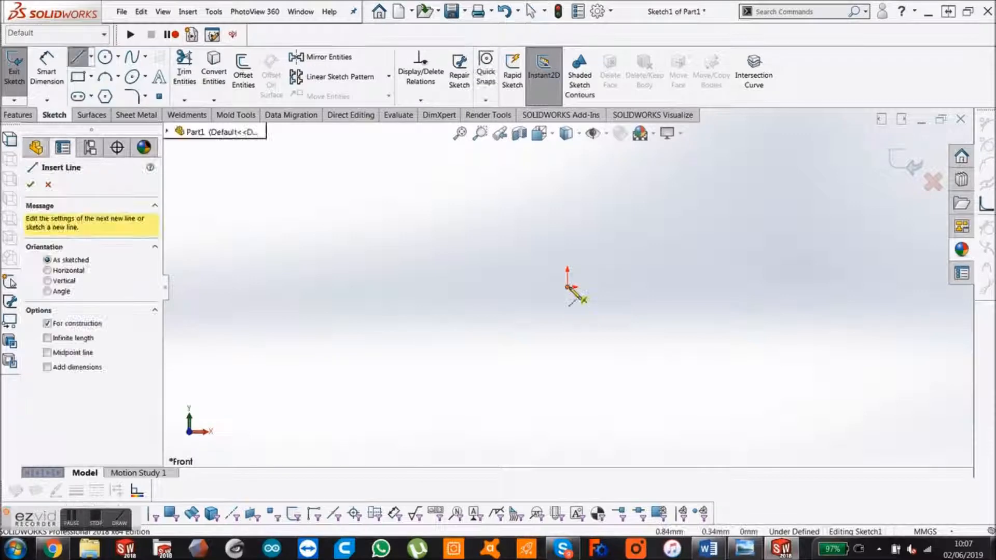
Step: Sketch a vertical construction line about 57 mm long upward from the origin
click(569, 201)
key(Escape)
key(Escape)
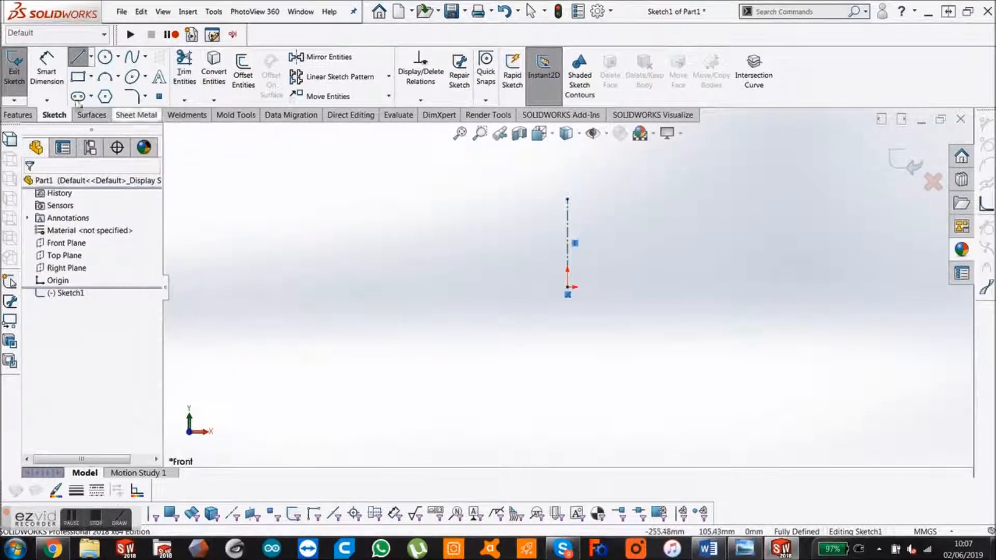
Step: Dimension the vertical construction line and set its length to 165 mm
click(47, 77)
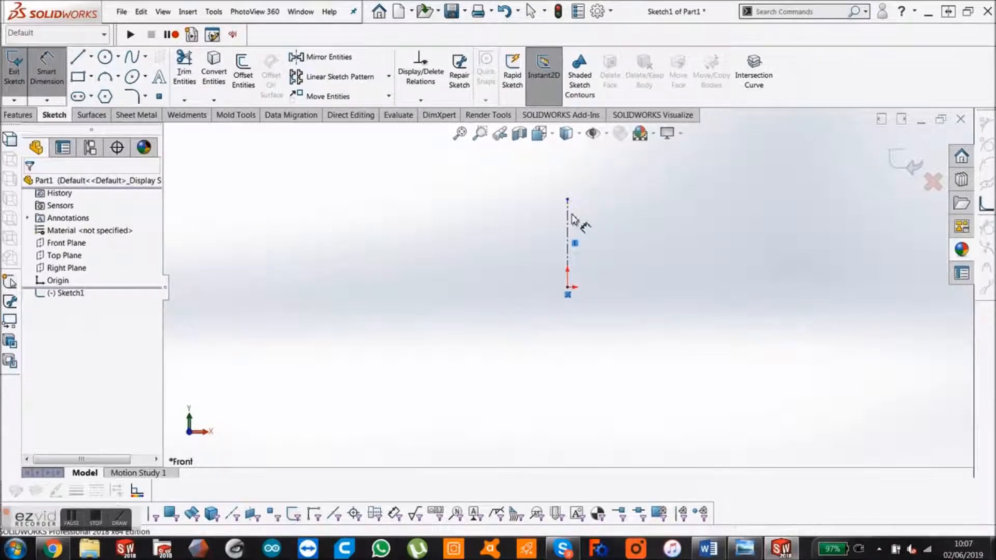
click(640, 245)
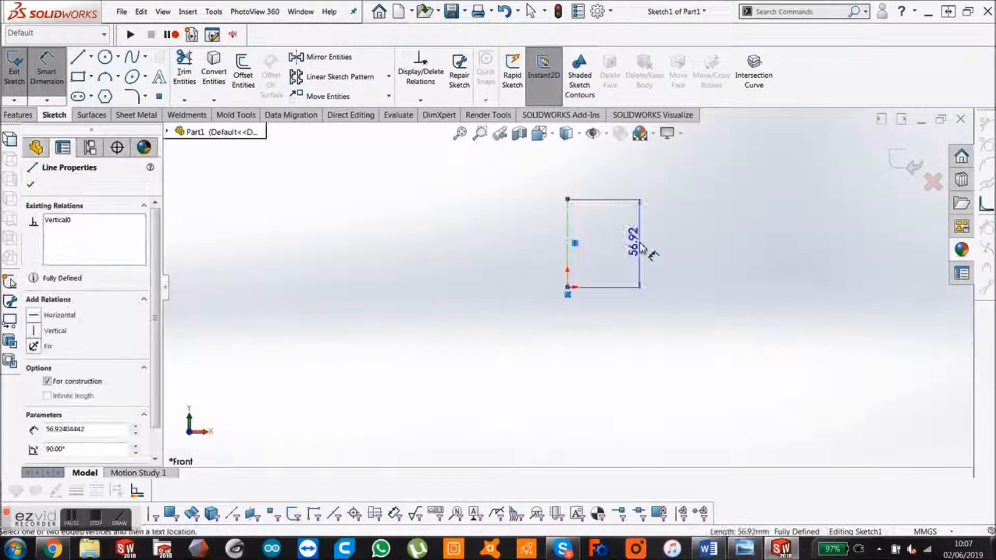
click(642, 248)
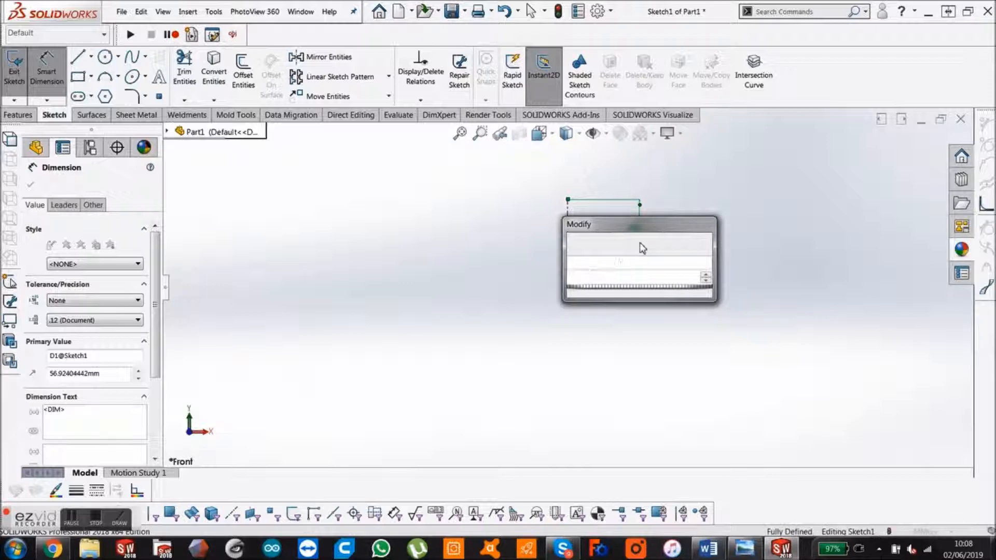
text(165)
key(Return)
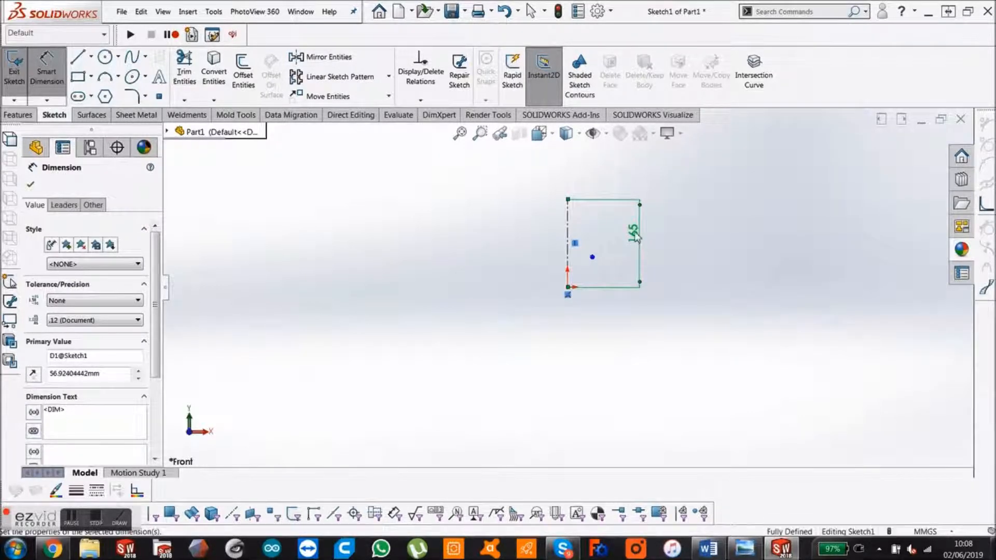
key(Escape)
scroll(683, 210, down, 2)
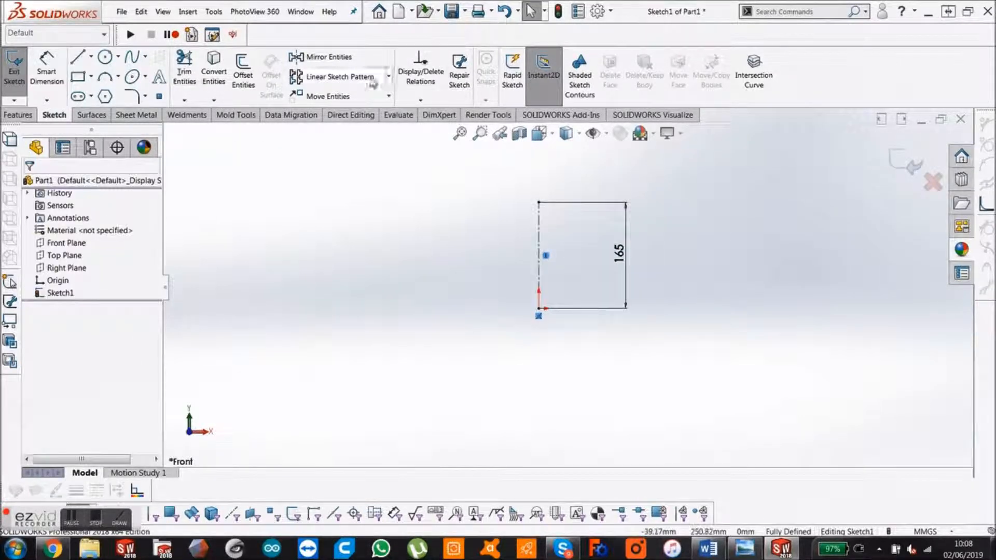
Step: Insert the image IMG_1050 from the listerine folder on the Desktop as a sketch picture
click(214, 12)
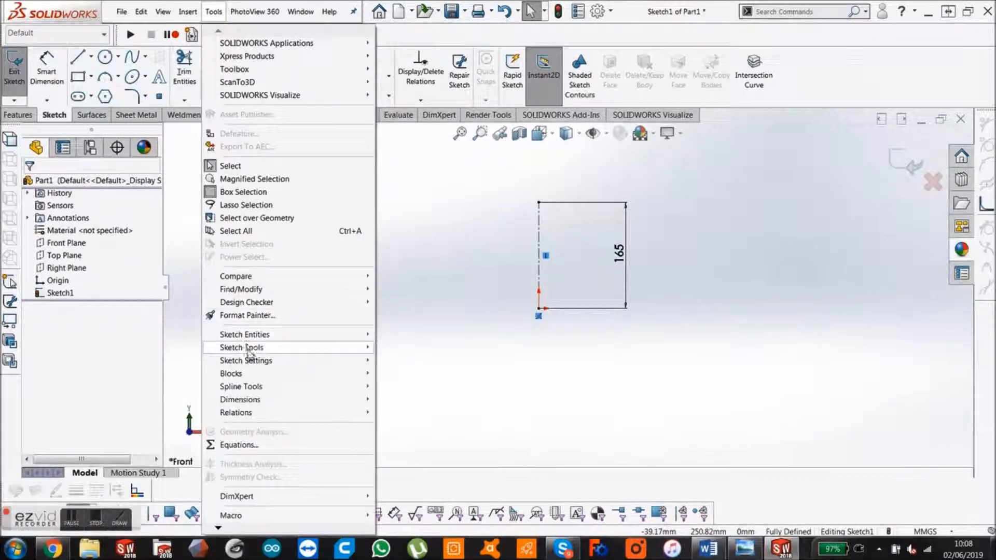
mouse_move(248, 352)
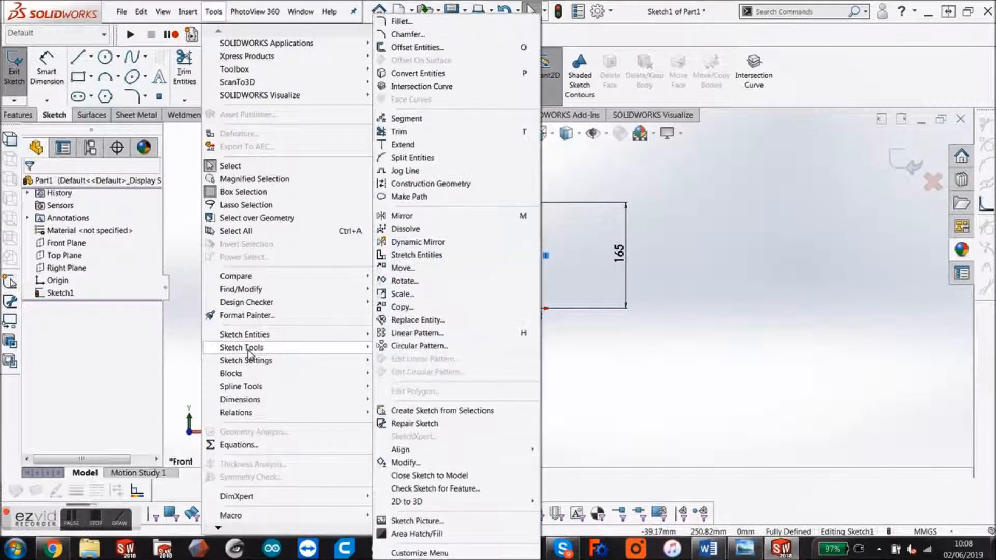
click(420, 521)
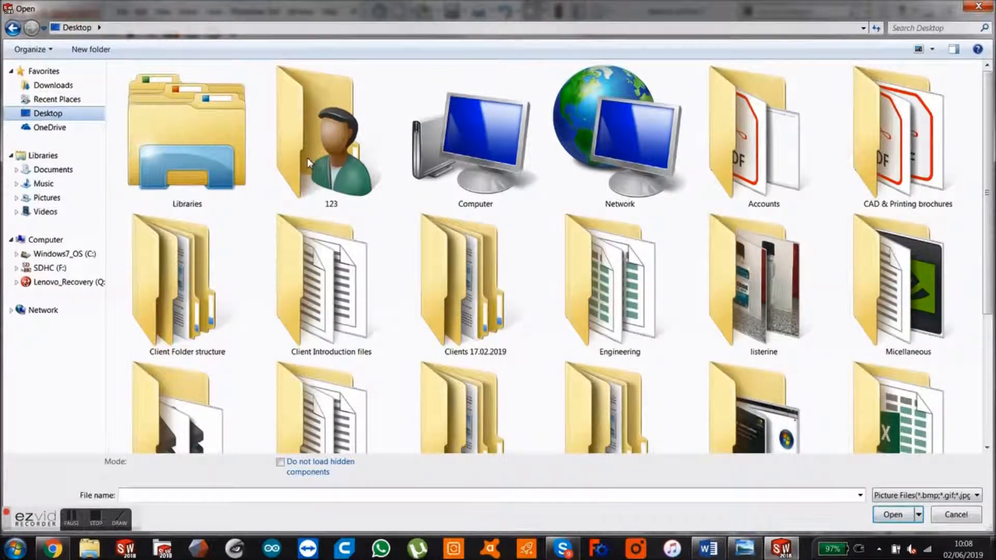
click(426, 185)
key(l)
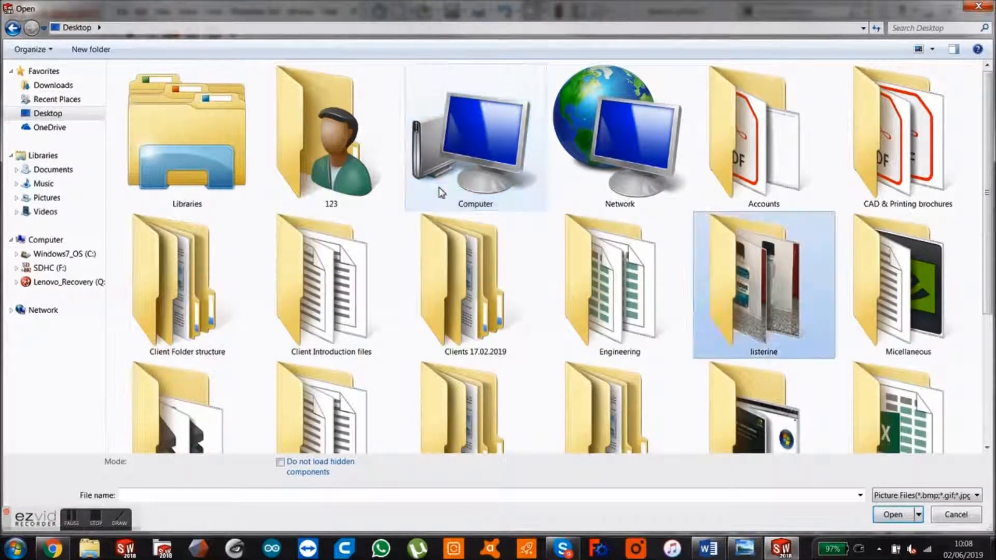
double_click(785, 289)
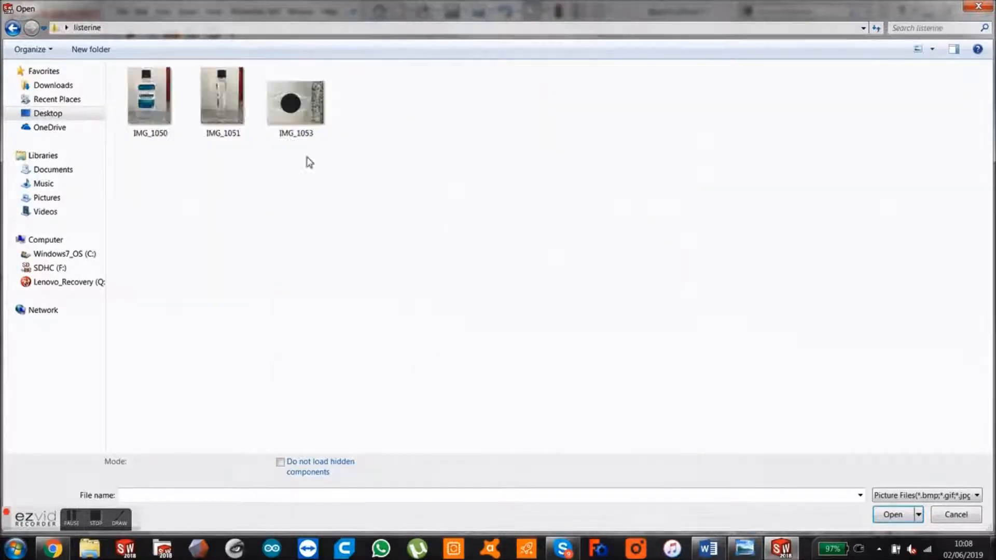
double_click(148, 102)
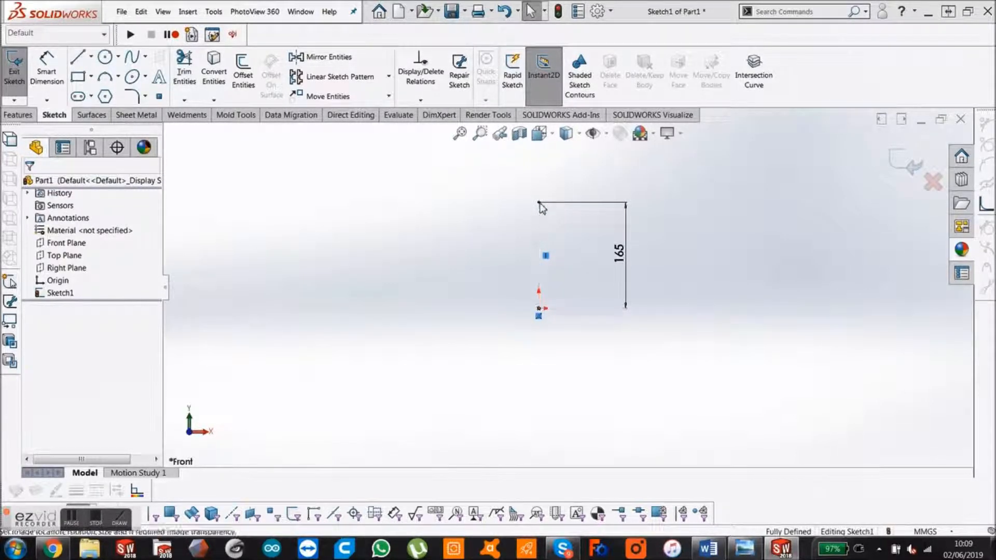
Step: Reposition the bottle picture over the origin and shrink it to about 1170 by 1561 mm, with the scale tool turned off
scroll(541, 205, up, 10)
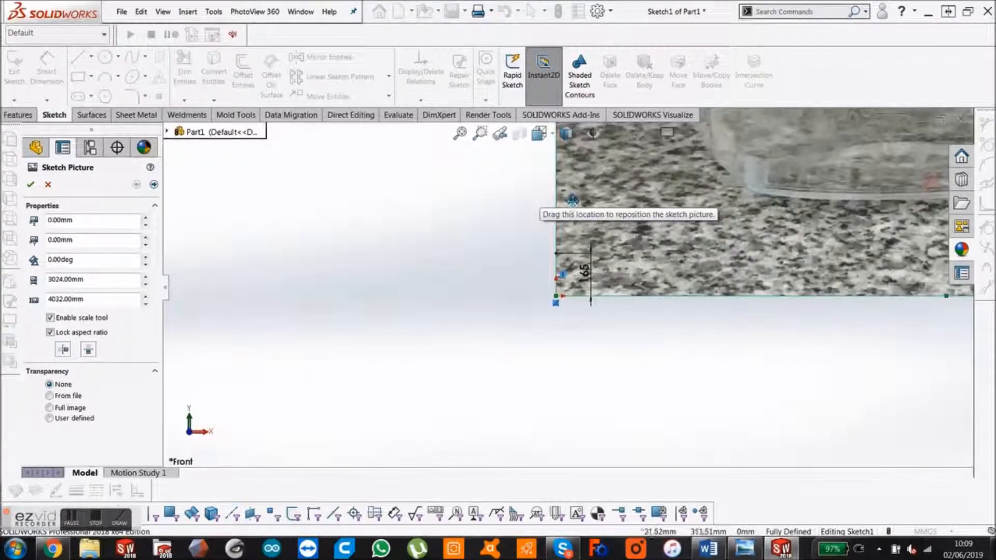
drag(569, 283, 431, 425)
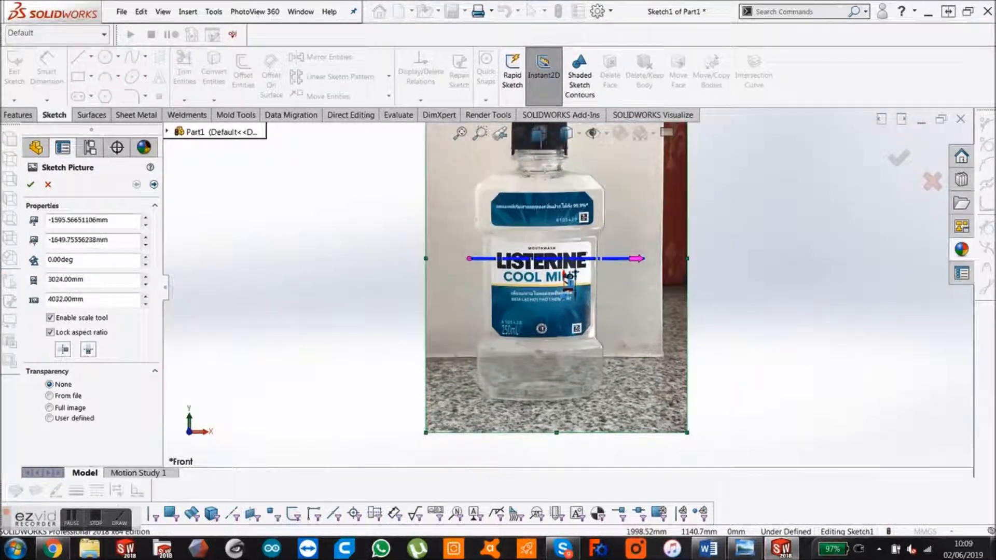
mouse_move(688, 433)
mouse_down()
mouse_move(565, 267)
mouse_move(494, 214)
mouse_move(590, 320)
mouse_move(587, 336)
mouse_up()
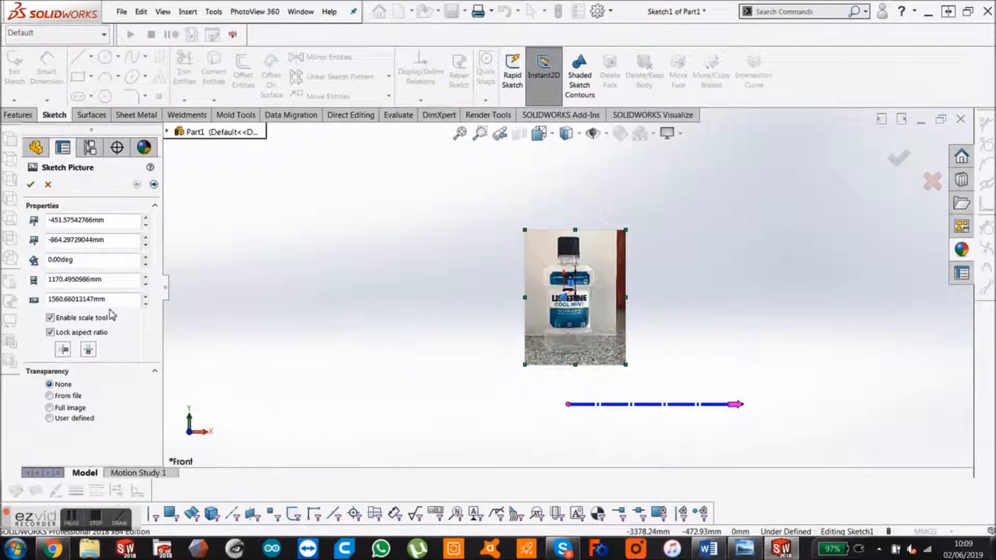
click(50, 318)
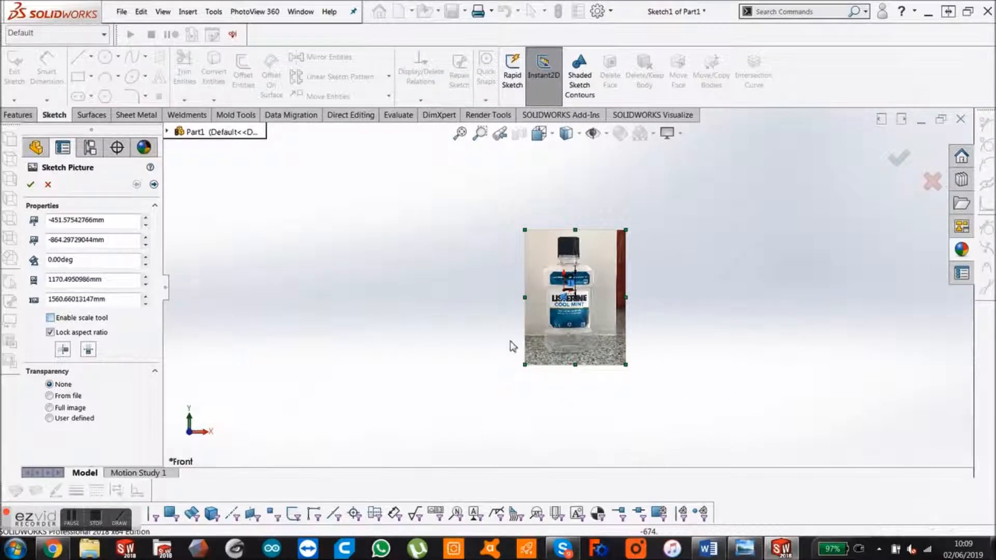
Step: Shrink the bottle picture to about 200 mm wide by 266 mm high, keeping the aspect ratio locked
scroll(596, 329, down, 1)
scroll(594, 327, down, 4)
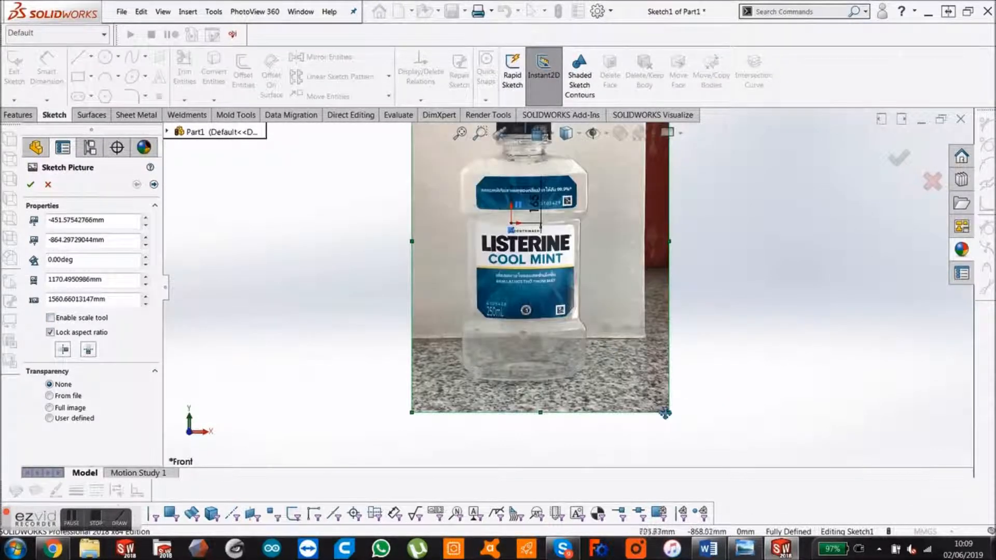
mouse_move(670, 414)
mouse_down()
mouse_move(541, 284)
mouse_move(539, 234)
mouse_move(478, 167)
mouse_move(452, 154)
mouse_move(523, 238)
mouse_up()
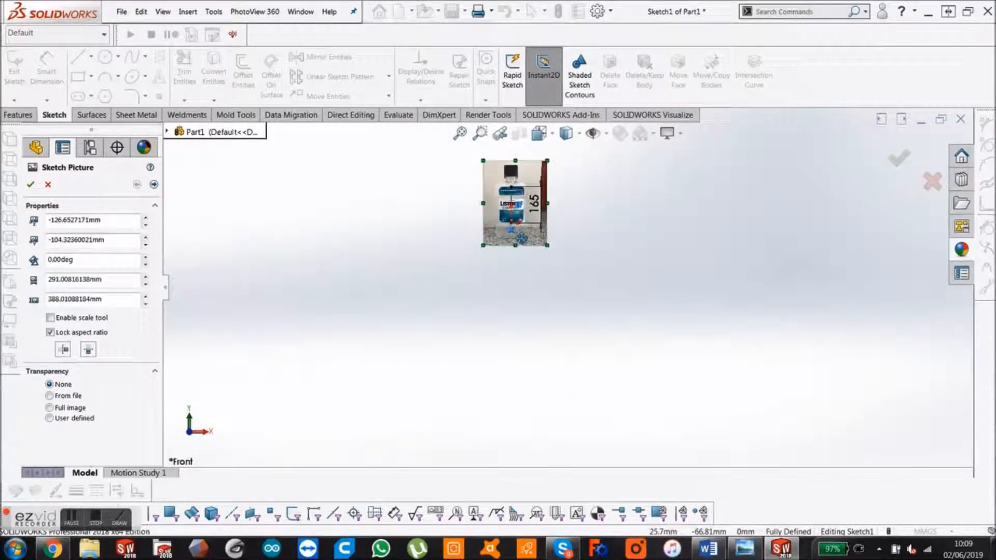
scroll(523, 238, down, 2)
drag(567, 257, 538, 216)
scroll(517, 209, down, 3)
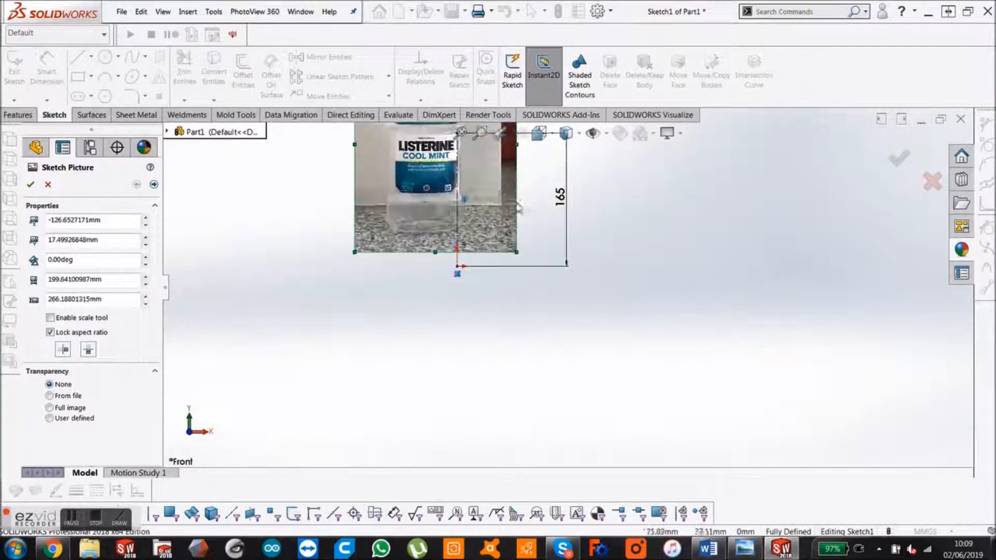
Step: Move the picture so the bottle is centred on the construction line with its base at the origin
scroll(485, 176, up, 2)
scroll(468, 143, down, 3)
mouse_move(477, 226)
mouse_down()
mouse_move(505, 275)
mouse_move(513, 267)
mouse_up()
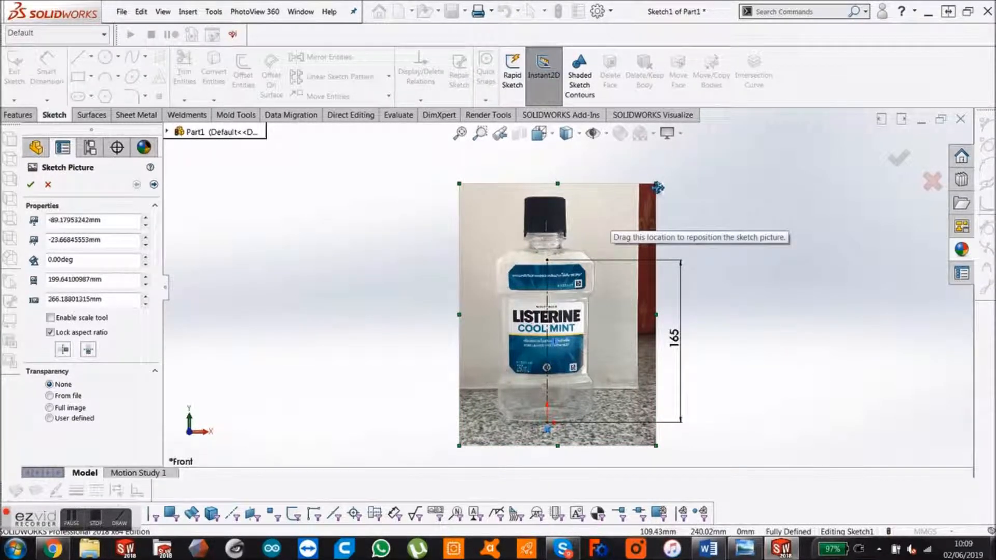
Step: Resize the picture to about 143 by 190 mm and realign it so the bottle matches the 165 mm construction line
mouse_move(658, 188)
mouse_down()
mouse_move(634, 210)
mouse_move(624, 257)
mouse_move(586, 280)
mouse_move(598, 284)
mouse_up()
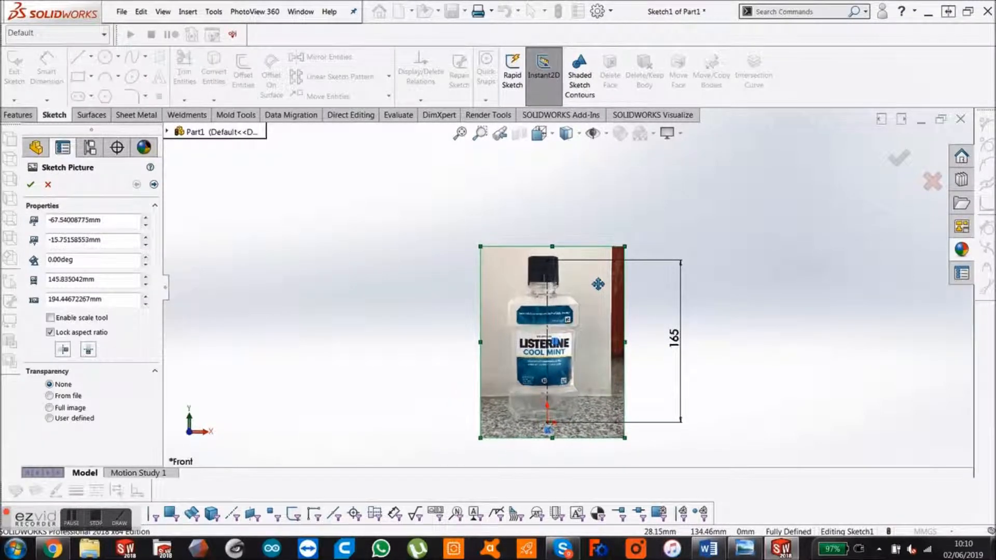
scroll(581, 355, down, 3)
scroll(623, 252, up, 2)
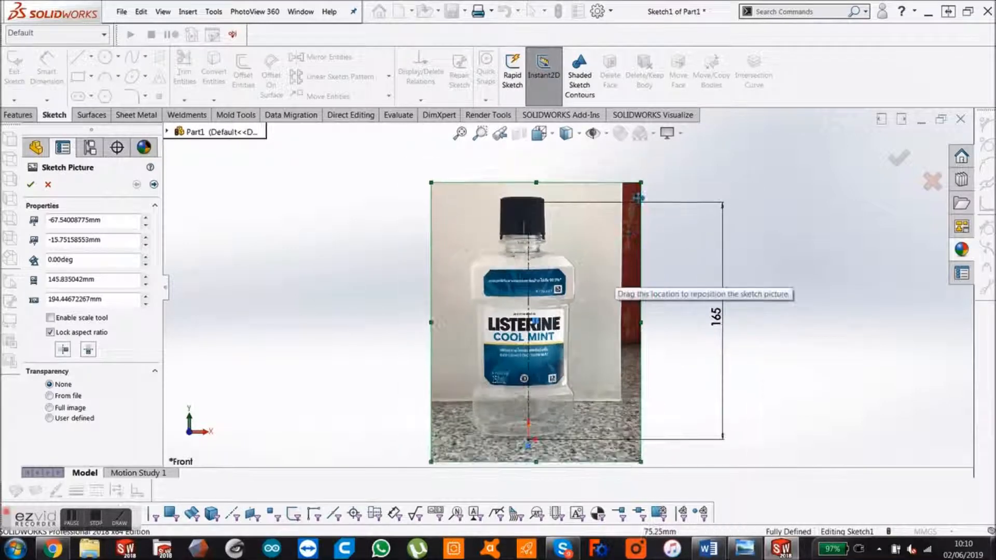
drag(643, 182, 639, 191)
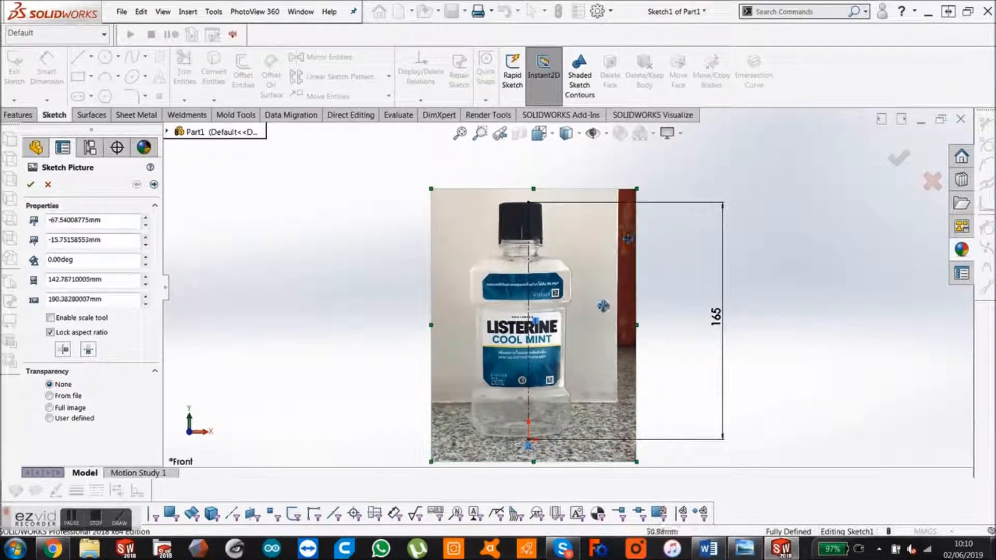
drag(603, 306, 609, 307)
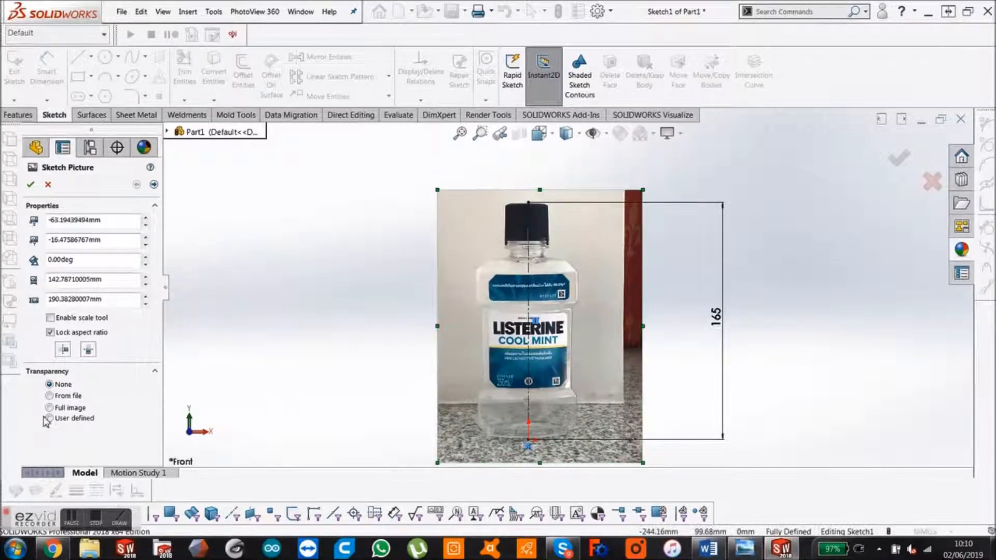
Step: Apply full-image transparency of 0.60 to the picture, accept it and exit the sketch
click(63, 408)
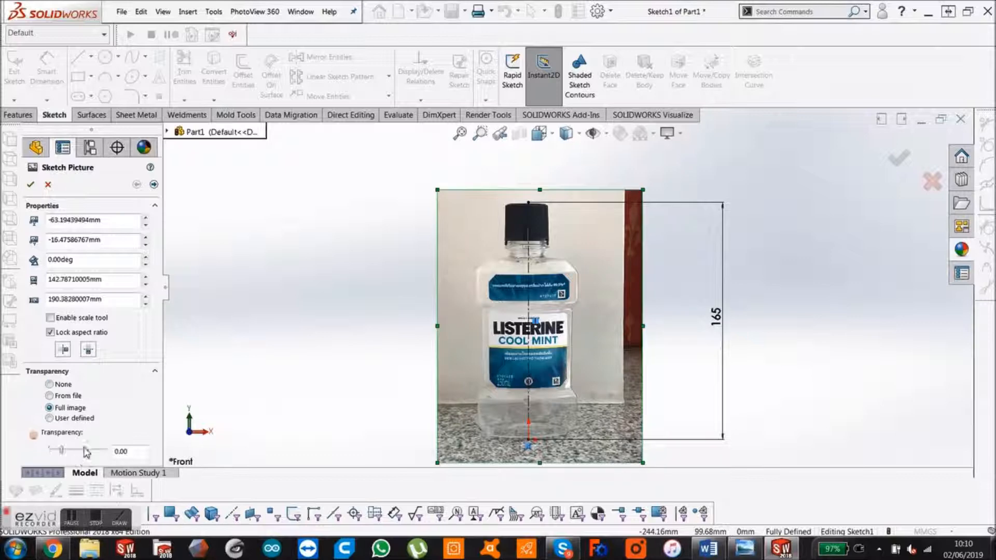
drag(62, 450, 77, 452)
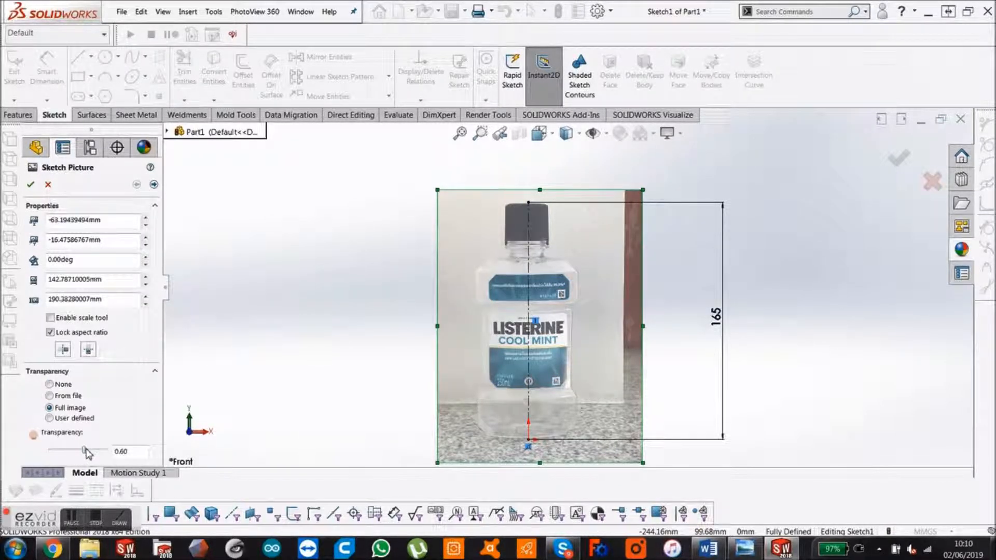
click(29, 187)
click(907, 165)
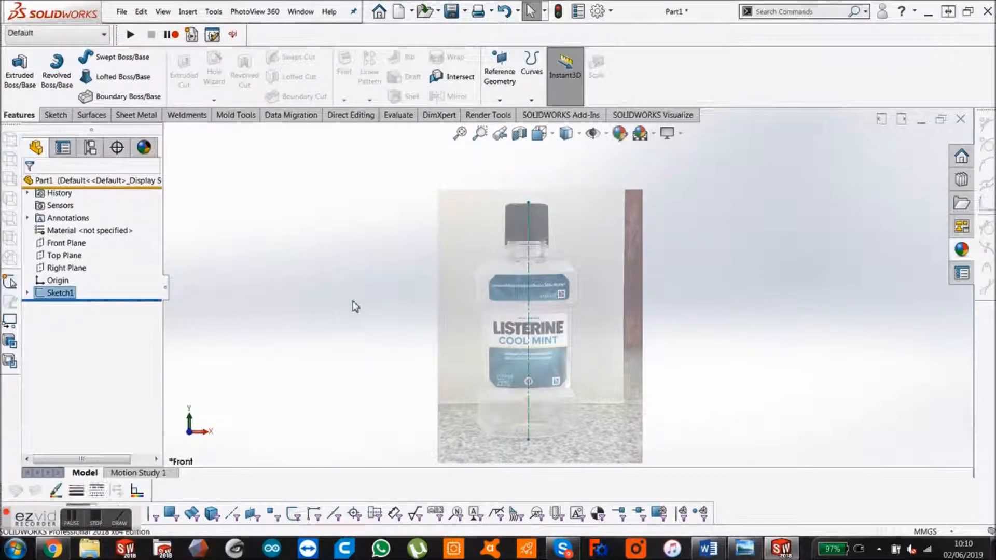
click(315, 318)
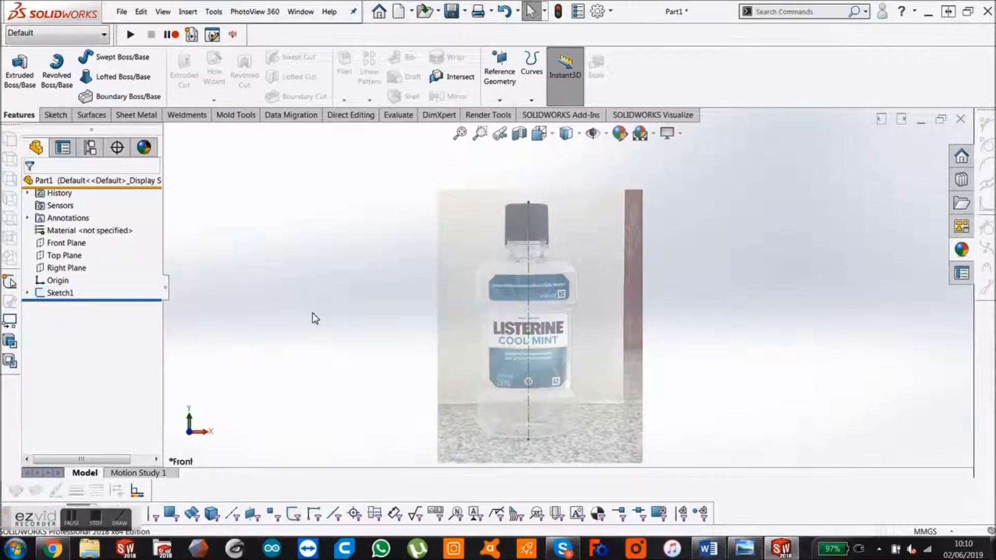
Step: Start a new sketch on the Right Plane and orient the view normal to it
click(71, 269)
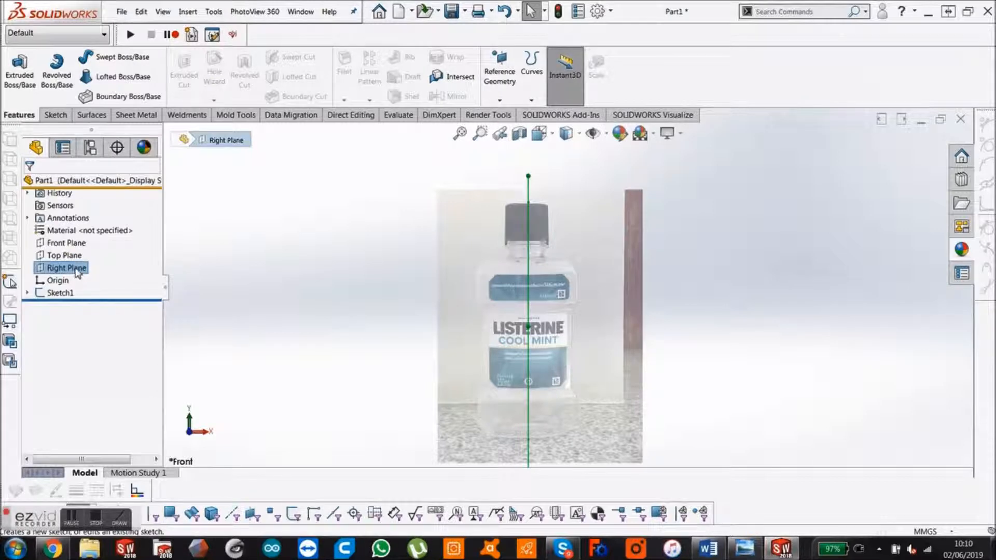
click(75, 269)
click(181, 230)
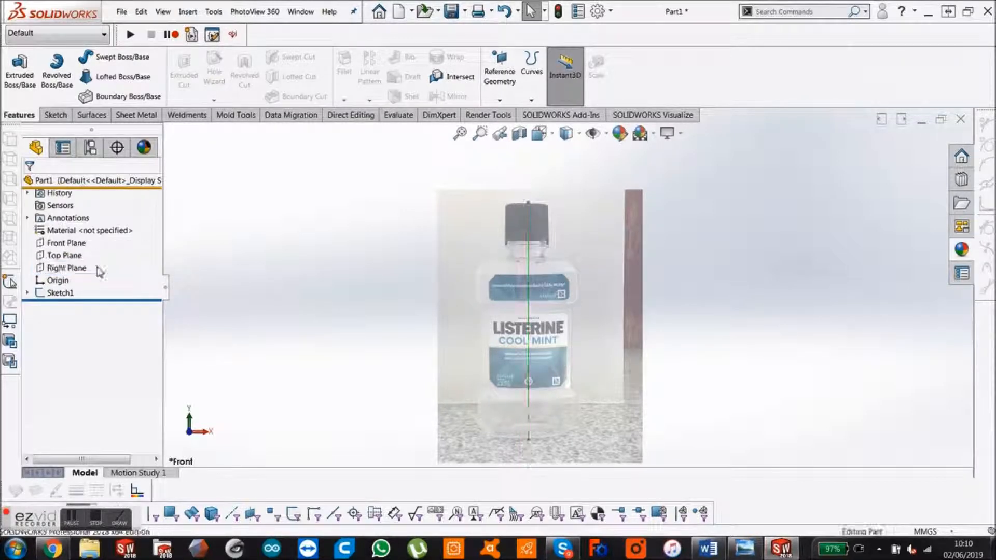
click(61, 268)
click(72, 247)
mouse_move(430, 310)
middle_down()
mouse_move(408, 305)
mouse_move(442, 307)
middle_up()
key(space)
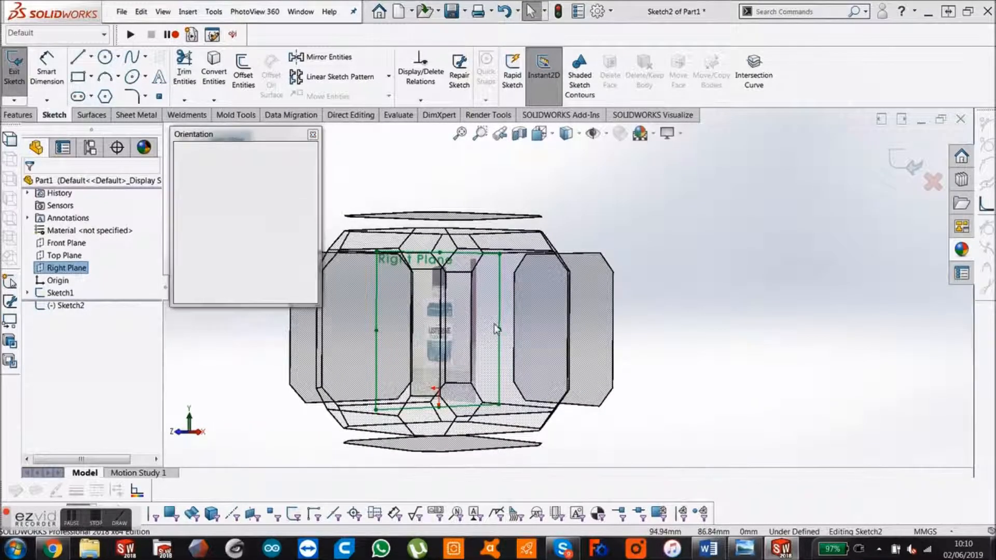
key(ctrl+8)
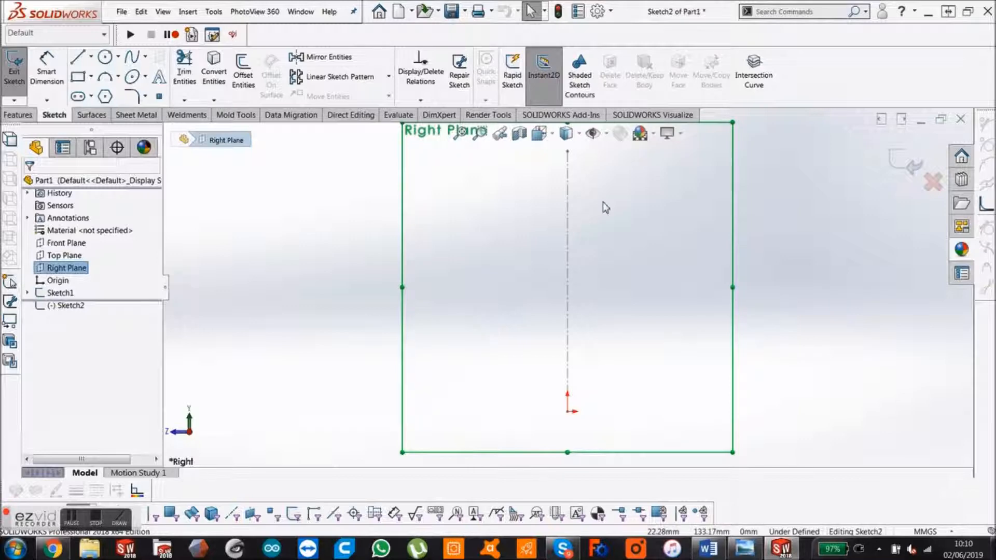
scroll(602, 204, up, 1)
scroll(576, 200, down, 2)
scroll(559, 267, up, 2)
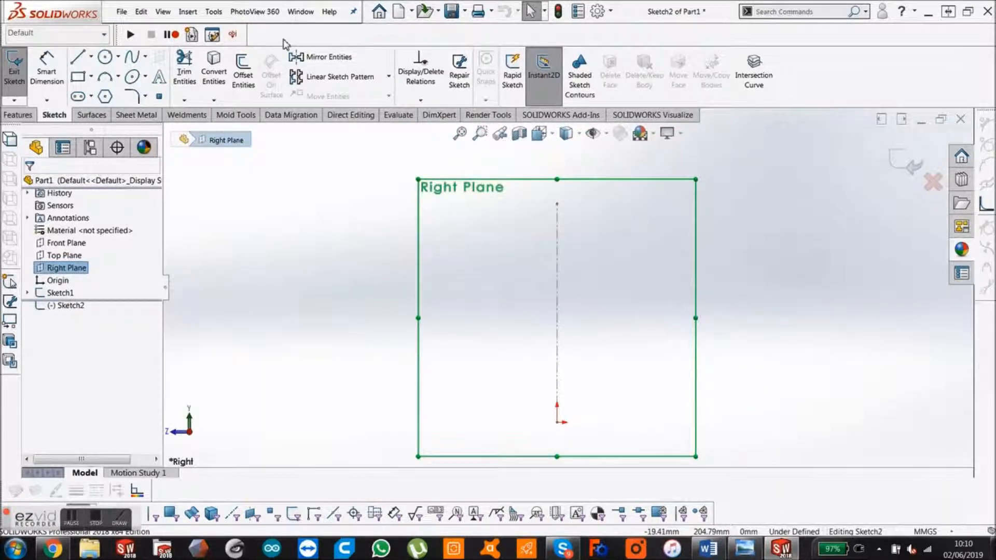
Step: Insert IMG_1051 as a sketch picture on the Right Plane sketch and move its bottle over the origin
click(213, 11)
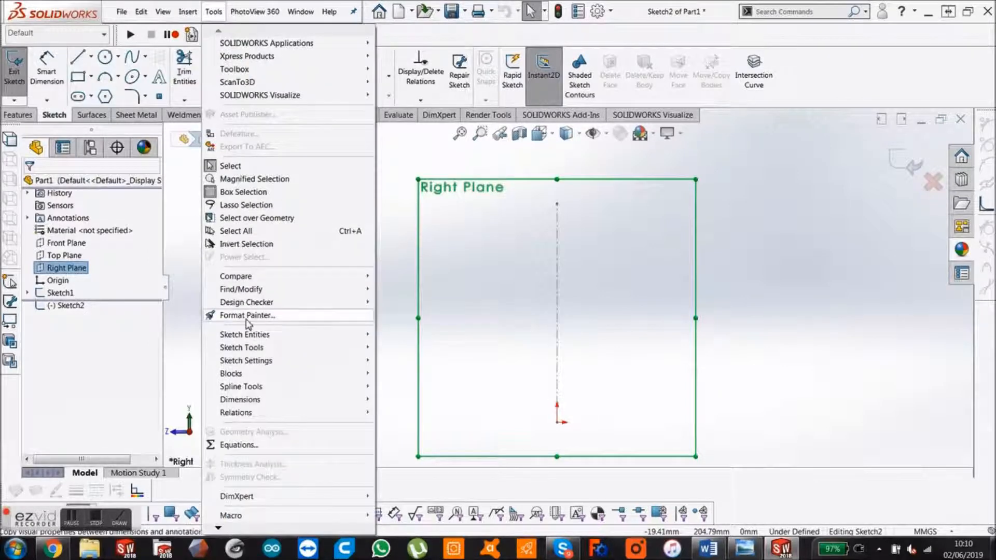
mouse_move(244, 347)
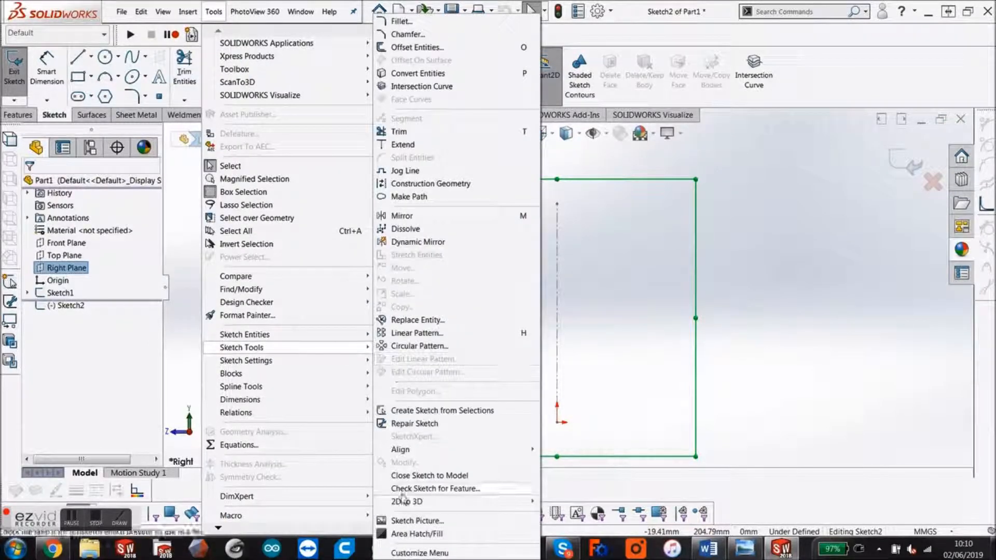
click(416, 520)
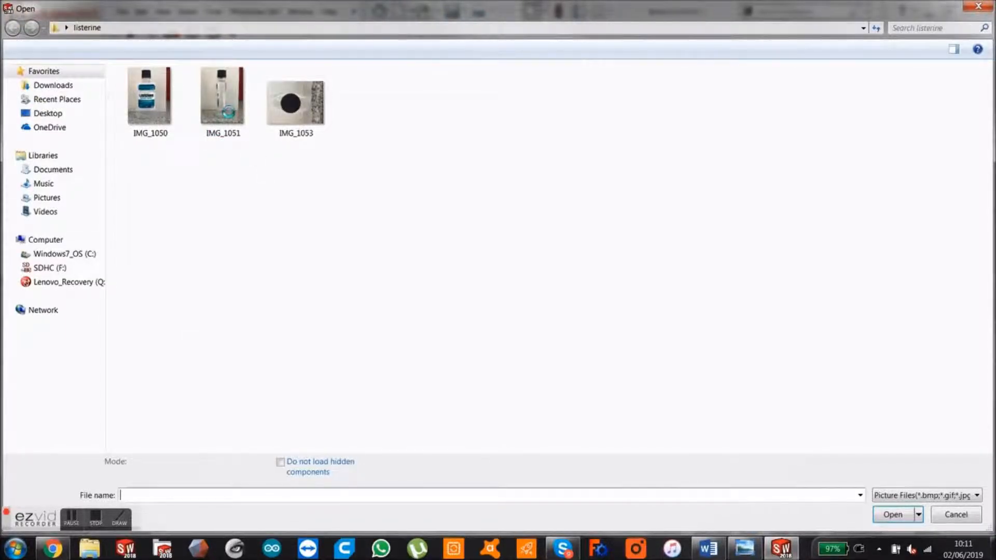
double_click(228, 111)
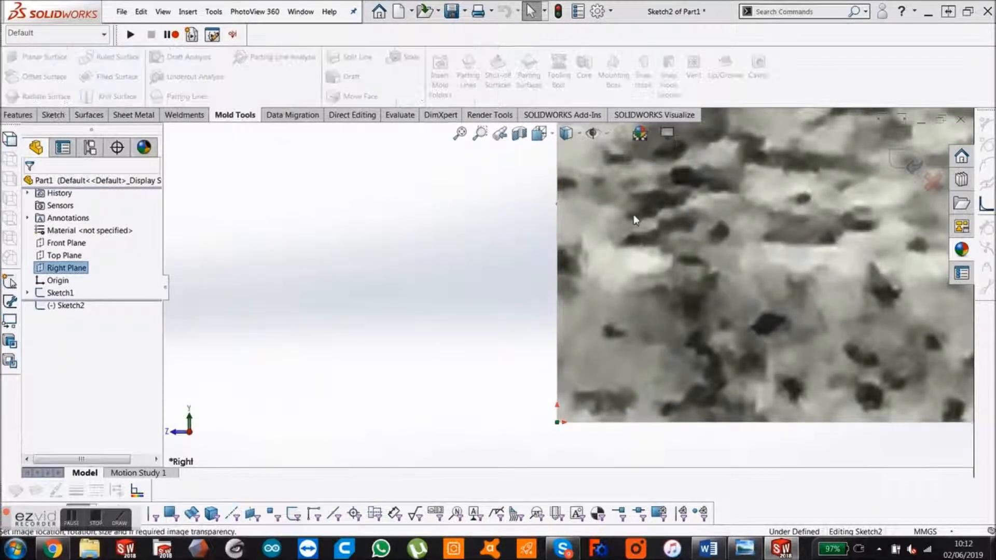
scroll(637, 215, up, 14)
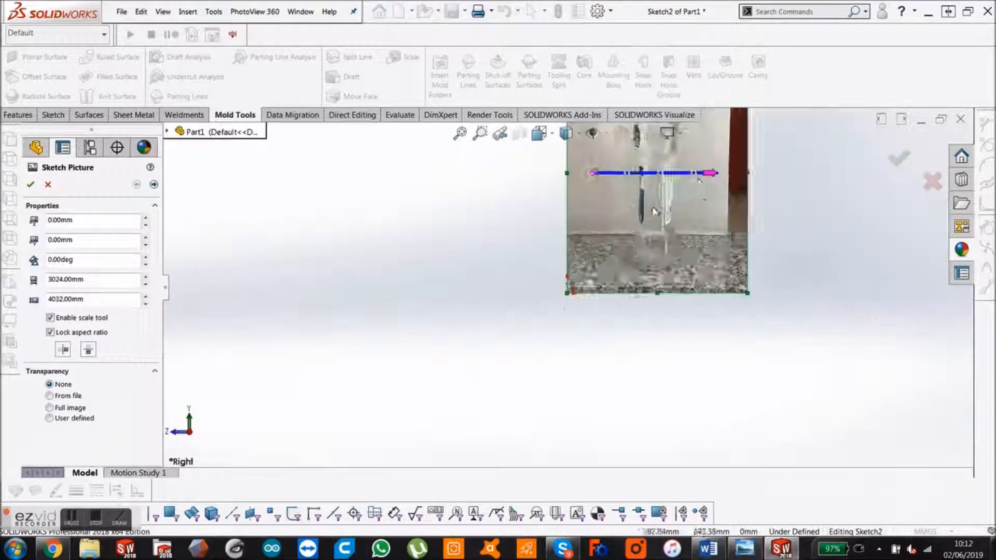
drag(659, 163, 589, 217)
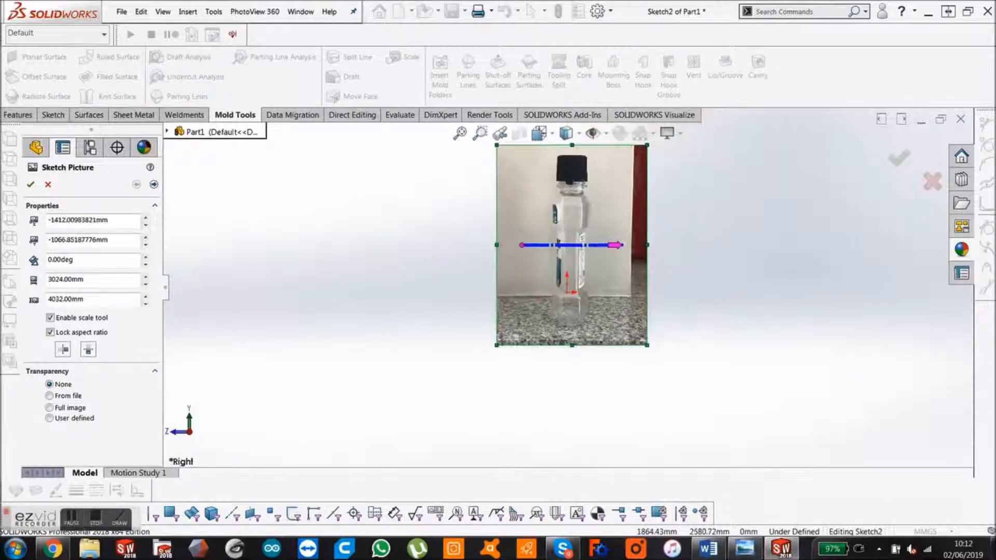
Step: Scale the picture to about 146 by 195 mm, align the bottle with the construction line, and accept it with full-image transparency
click(59, 318)
mouse_move(646, 345)
mouse_down()
mouse_move(604, 305)
mouse_move(535, 178)
mouse_move(508, 160)
mouse_move(571, 280)
mouse_move(545, 341)
mouse_up()
scroll(572, 281, down, 10)
drag(602, 232, 582, 259)
scroll(581, 262, down, 5)
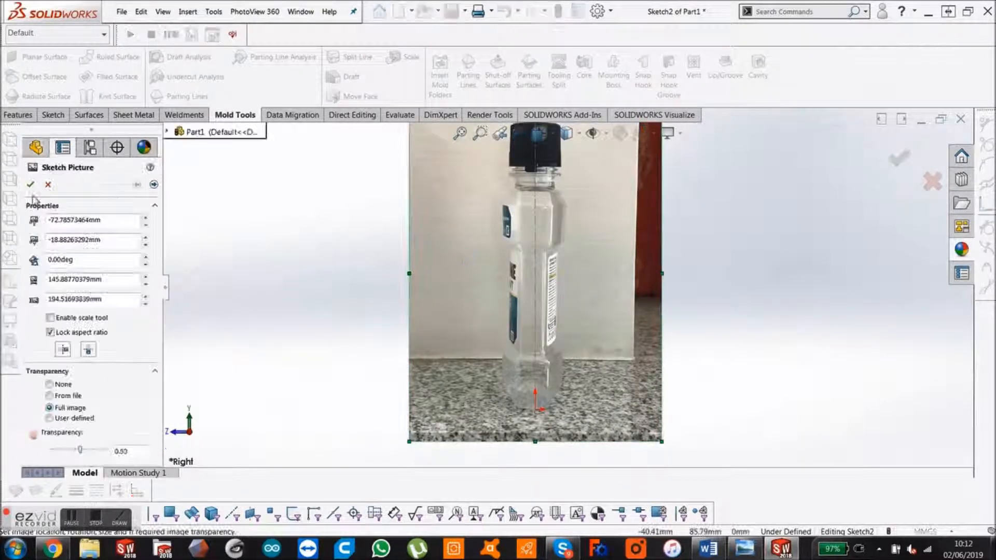
click(30, 185)
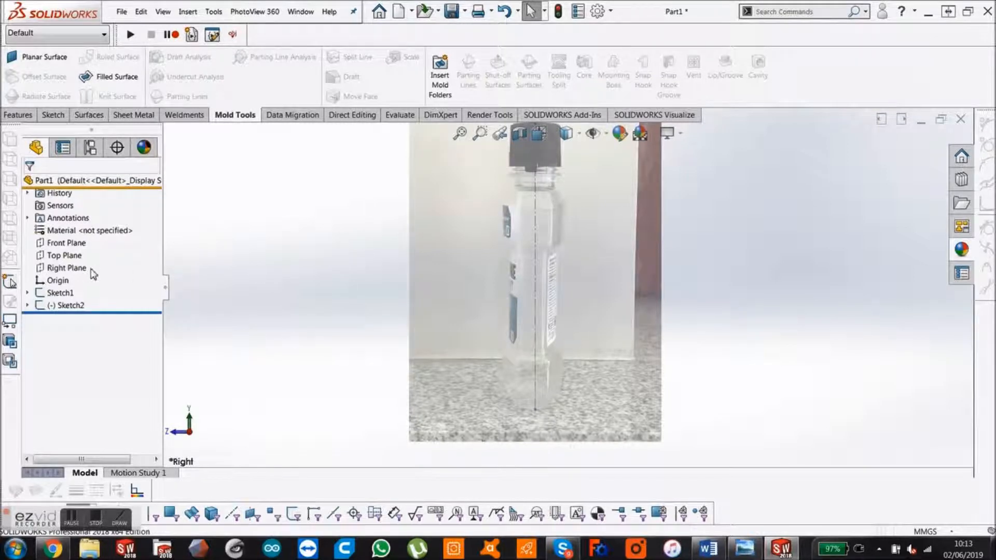
Step: Start a new sketch on the Top Plane and orient the view normal to it
click(65, 256)
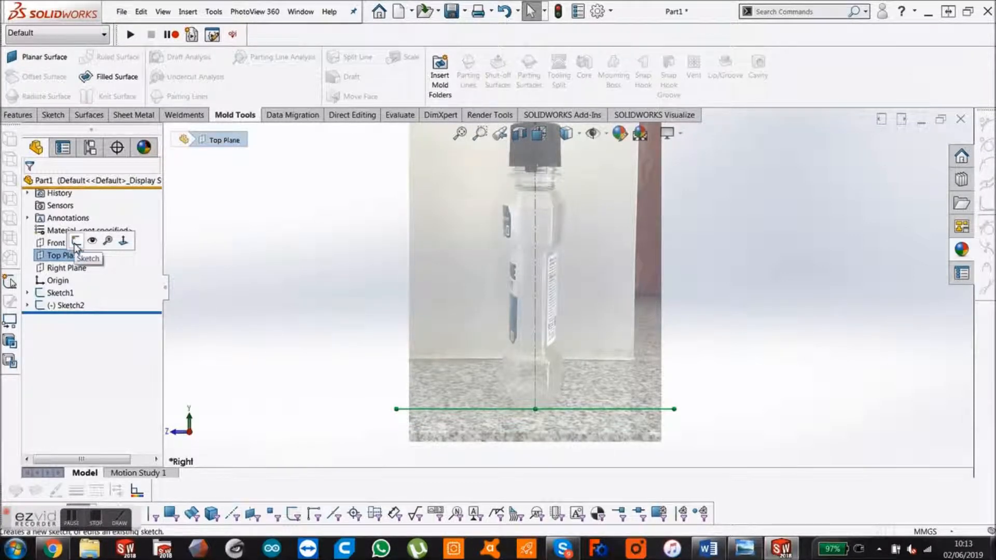
click(76, 241)
mouse_move(362, 243)
middle_down()
mouse_move(410, 413)
mouse_move(435, 404)
middle_up()
key(space)
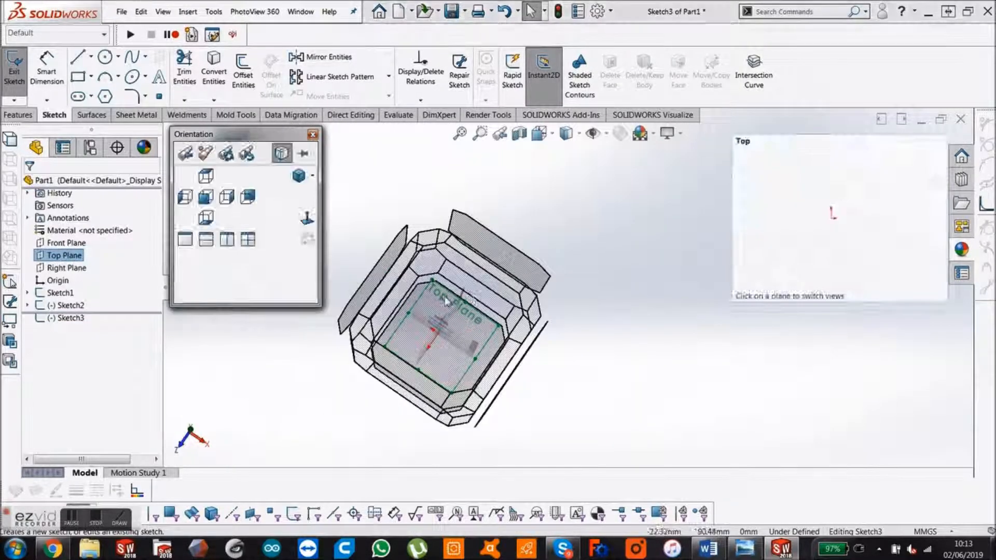
click(215, 13)
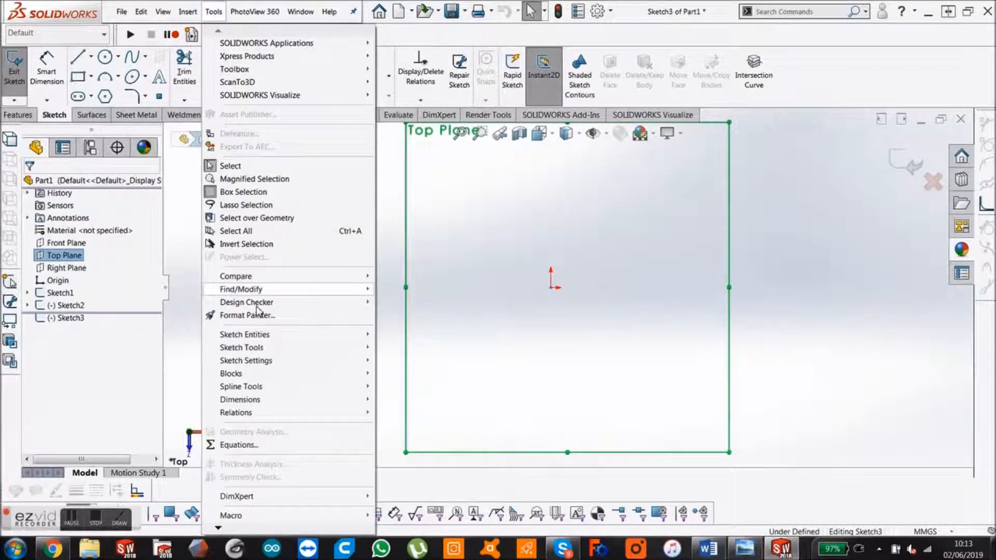
click(213, 248)
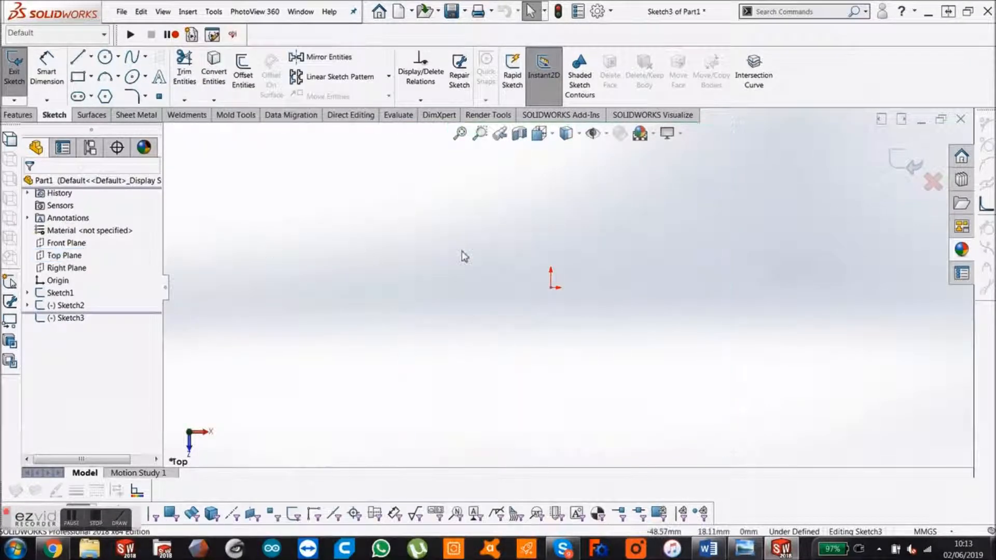
Step: Draw a horizontal construction centerline about 53 mm long through the origin
click(91, 57)
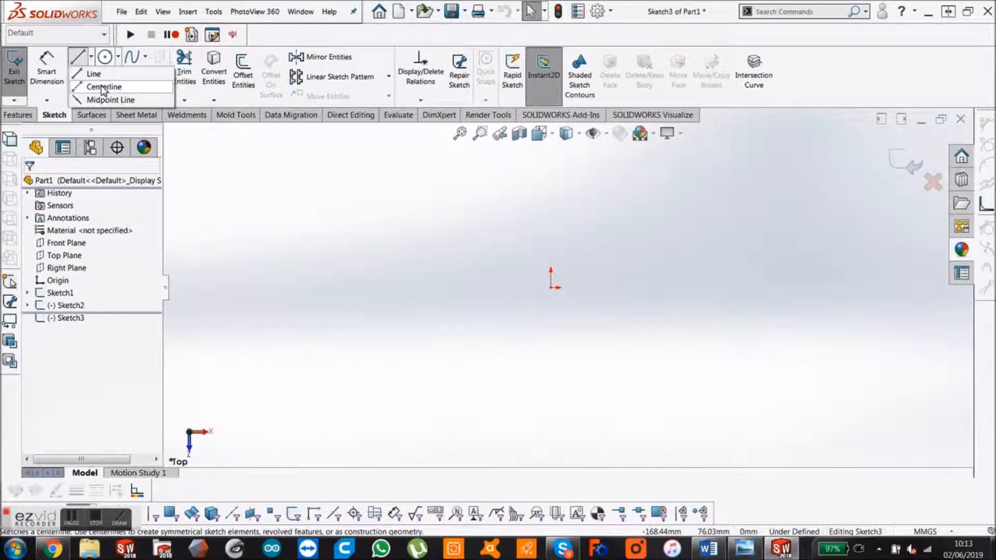
click(103, 87)
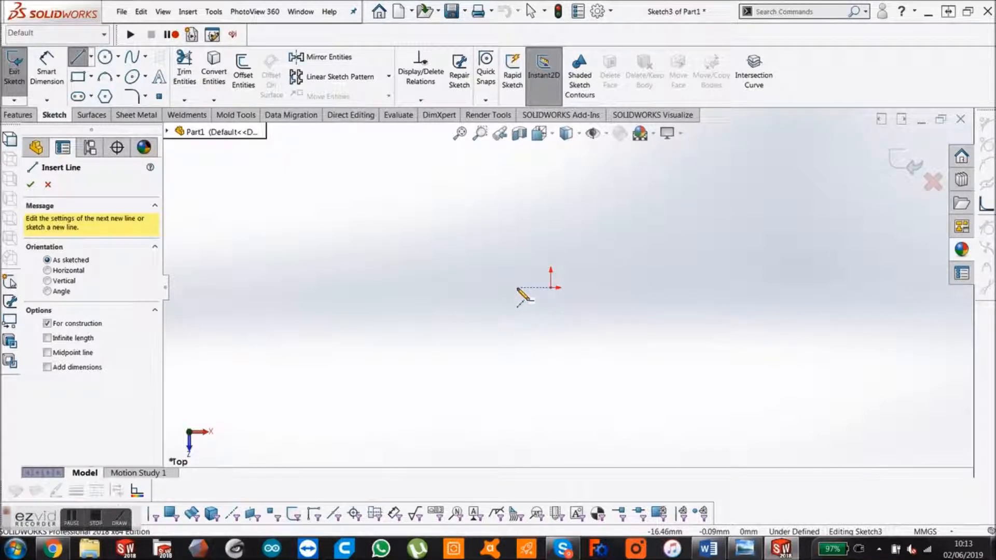
drag(518, 289, 628, 288)
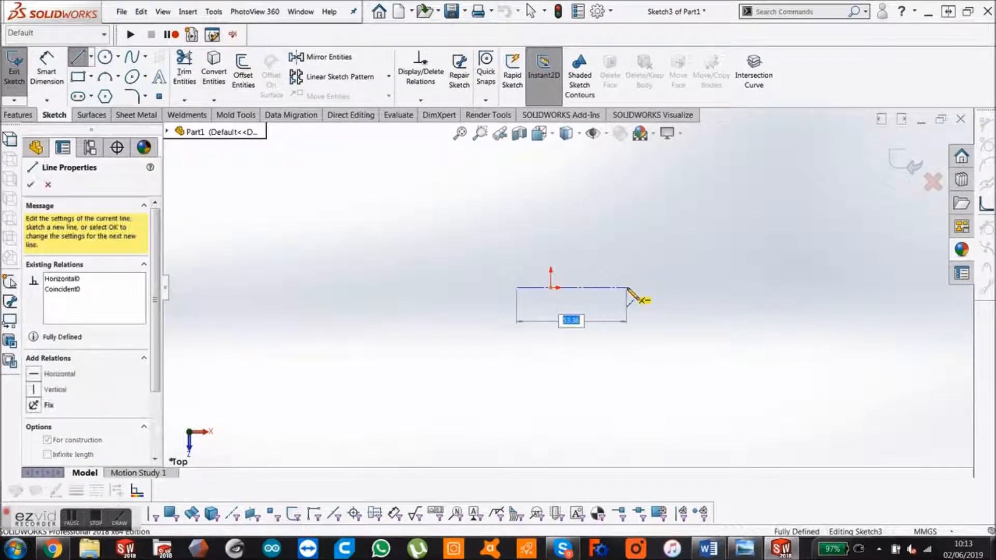
key(Escape)
scroll(589, 288, down, 5)
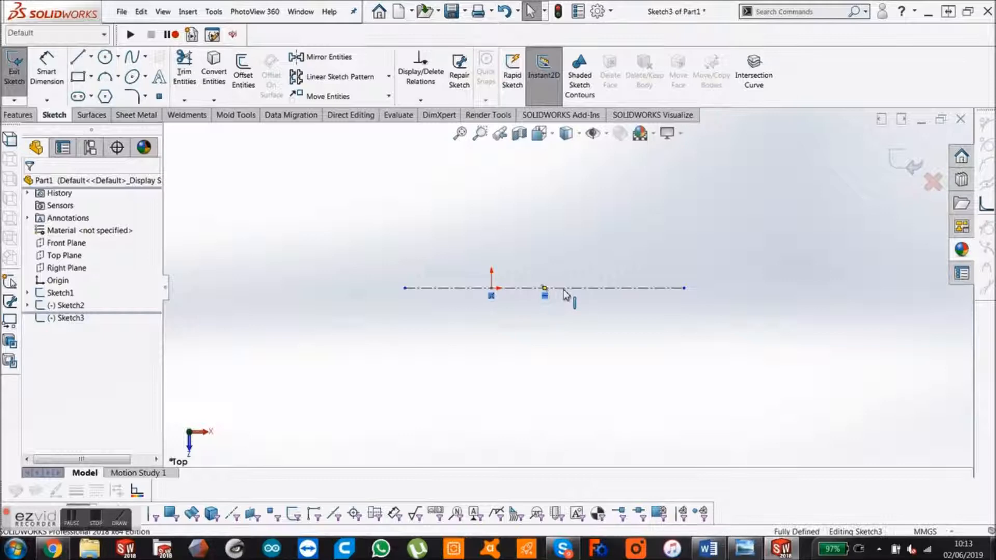
Step: Make the centerline's midpoint coincident with the origin
right_click(595, 289)
click(607, 303)
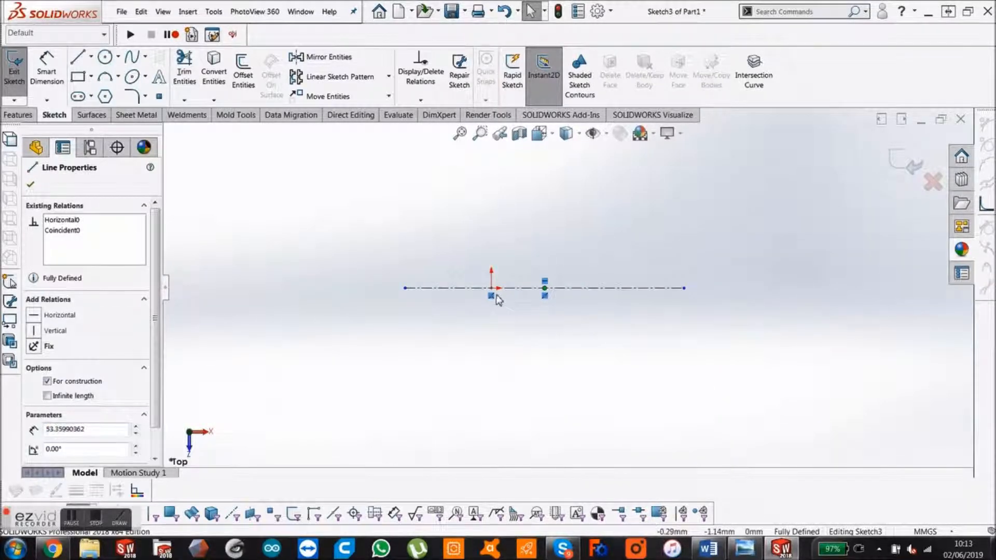
ctrl+click(491, 291)
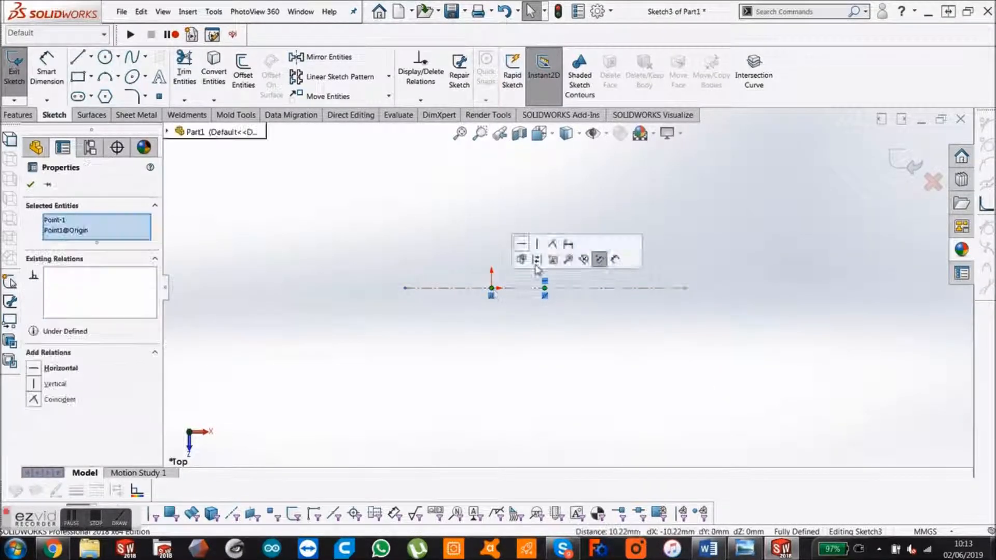
click(553, 243)
click(552, 323)
scroll(547, 327, up, 2)
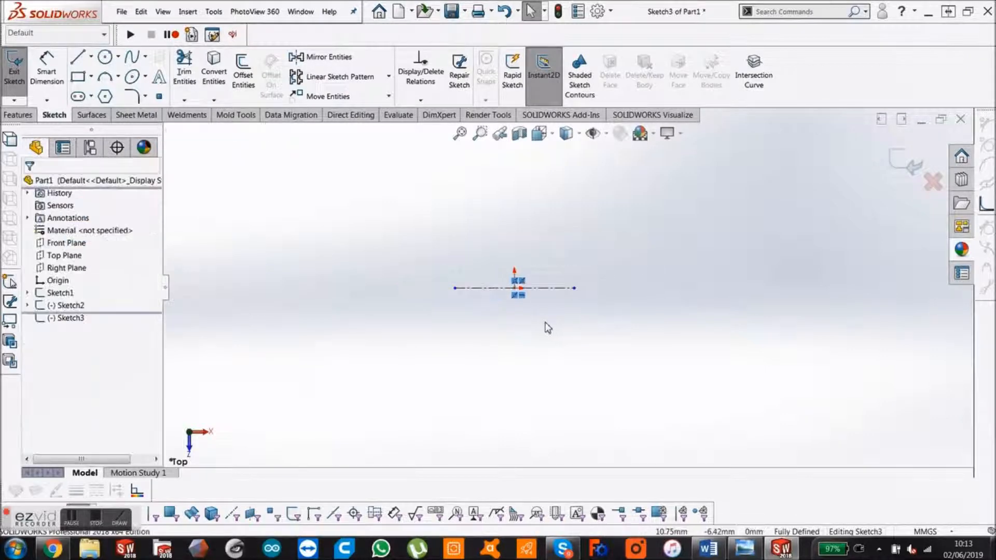
Step: Dimension the centerline's length as 75 mm
right_drag(547, 327, 551, 302)
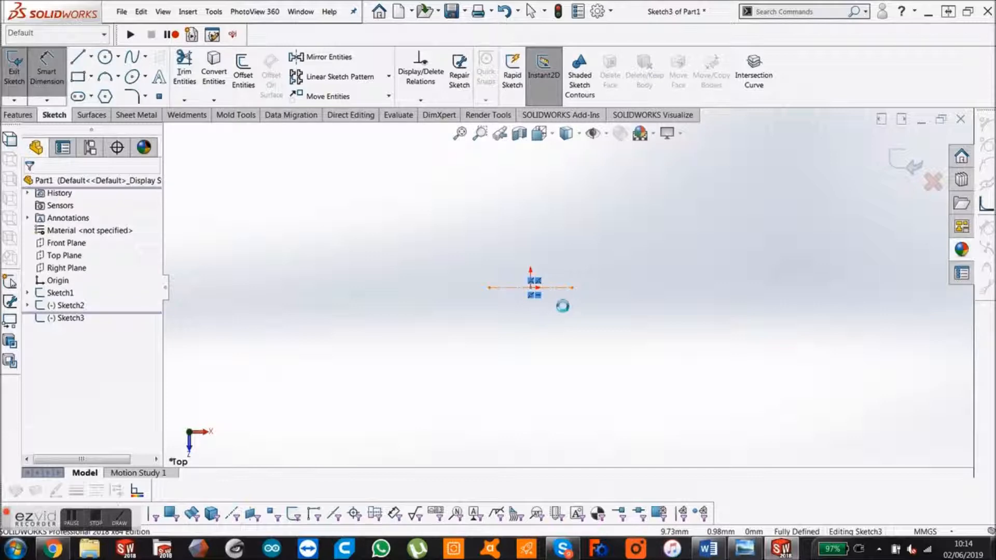
click(554, 245)
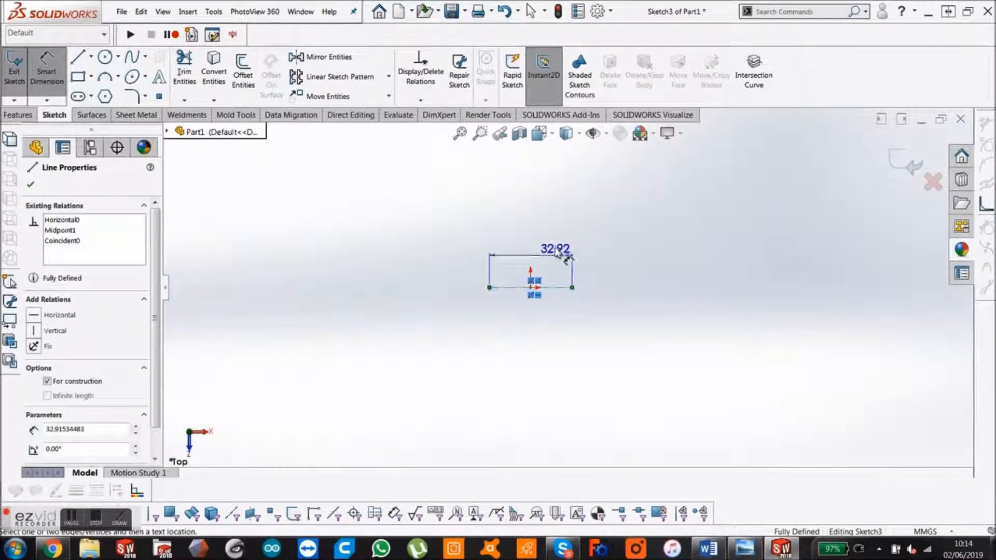
click(554, 249)
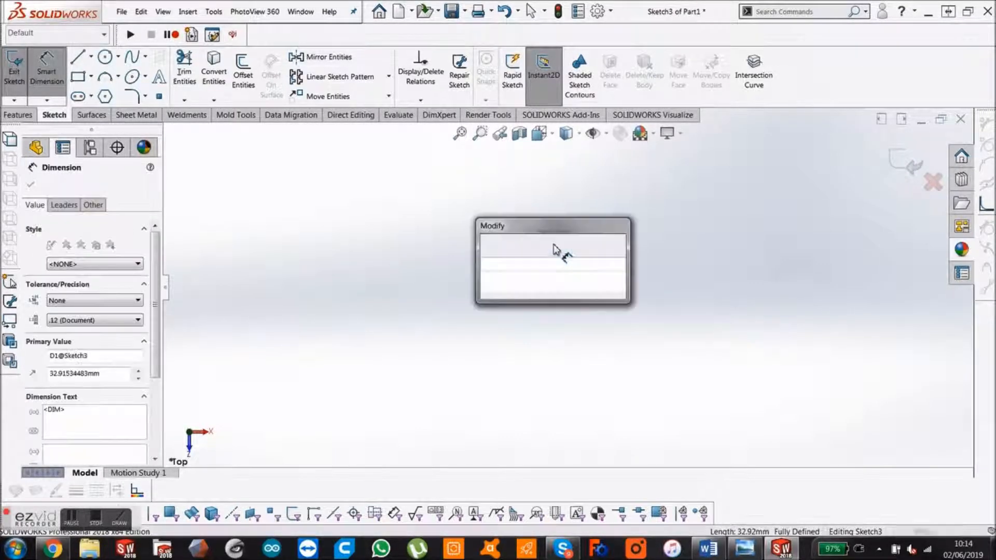
text(75)
key(Return)
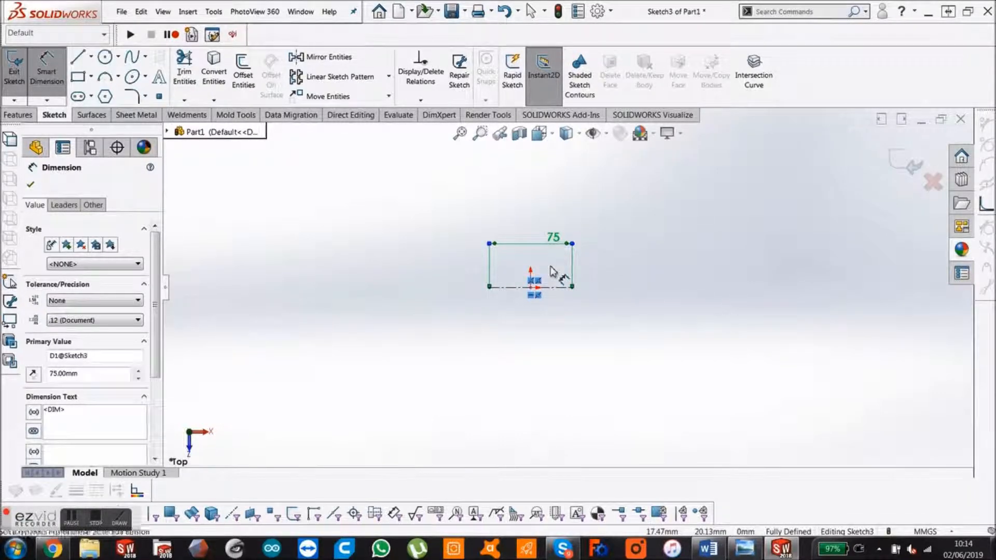
key(Escape)
Step: Insert IMG_1053 as a sketch picture on the Top Plane sketch and move its bottle cap towards the origin
click(213, 11)
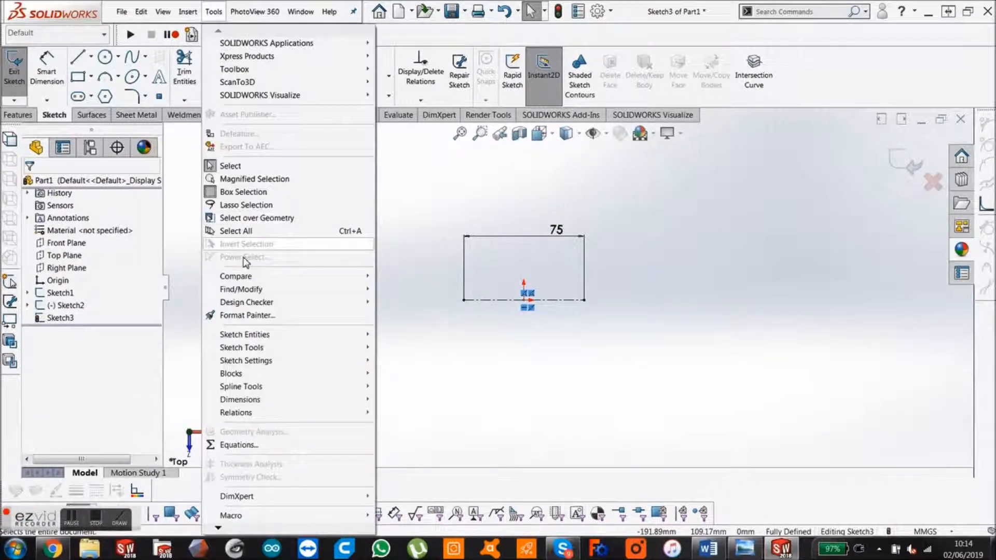
mouse_move(242, 348)
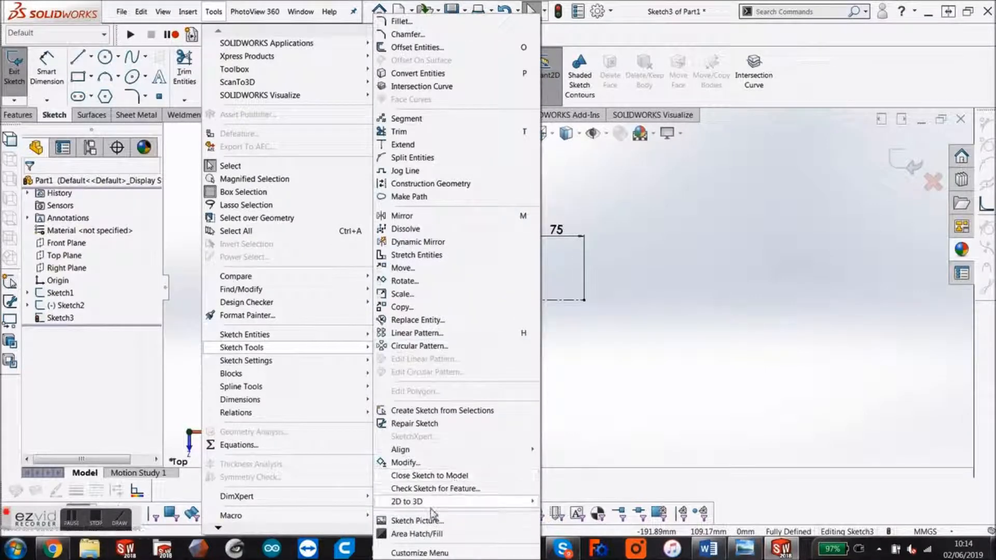
click(419, 521)
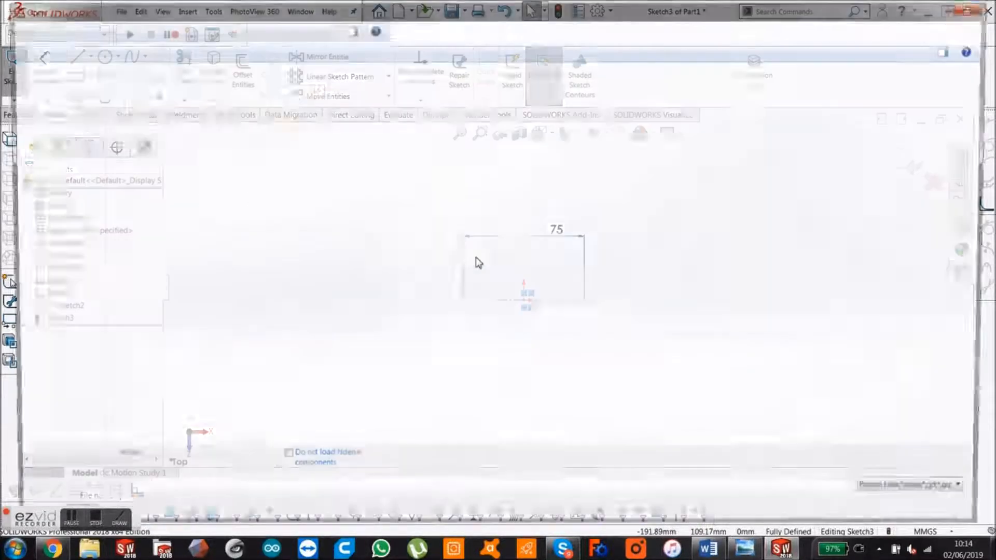
double_click(293, 113)
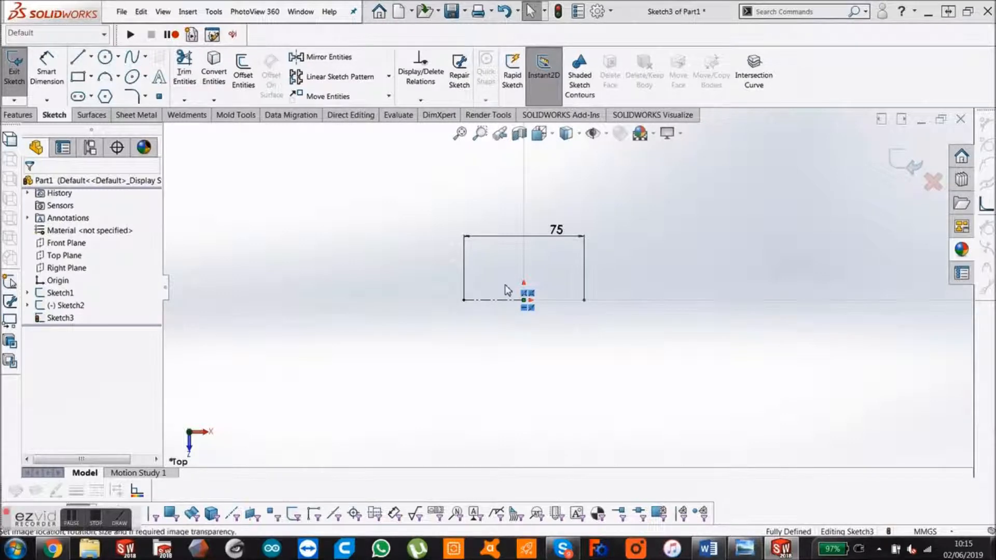
scroll(573, 280, up, 8)
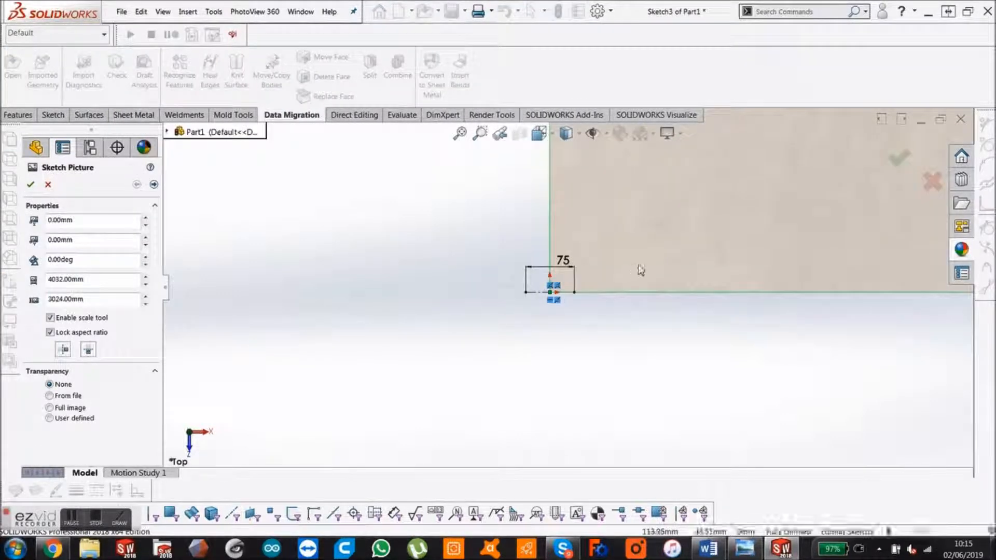
mouse_move(718, 218)
mouse_down()
mouse_move(310, 454)
mouse_move(363, 422)
mouse_up()
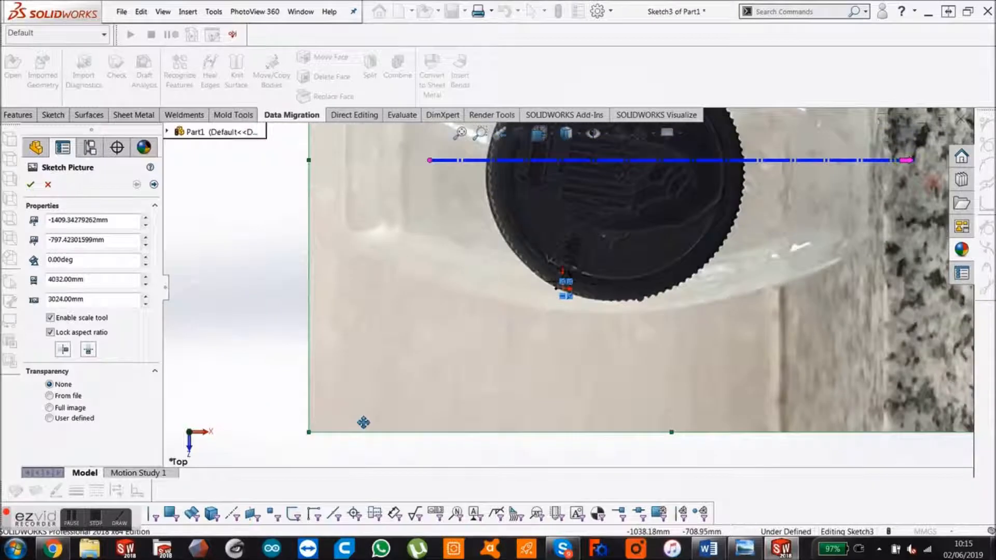
Step: Without the scale tool, resize the picture to about 103 by 77 mm, align the bottle with the 75 mm centerline, and accept it
click(51, 317)
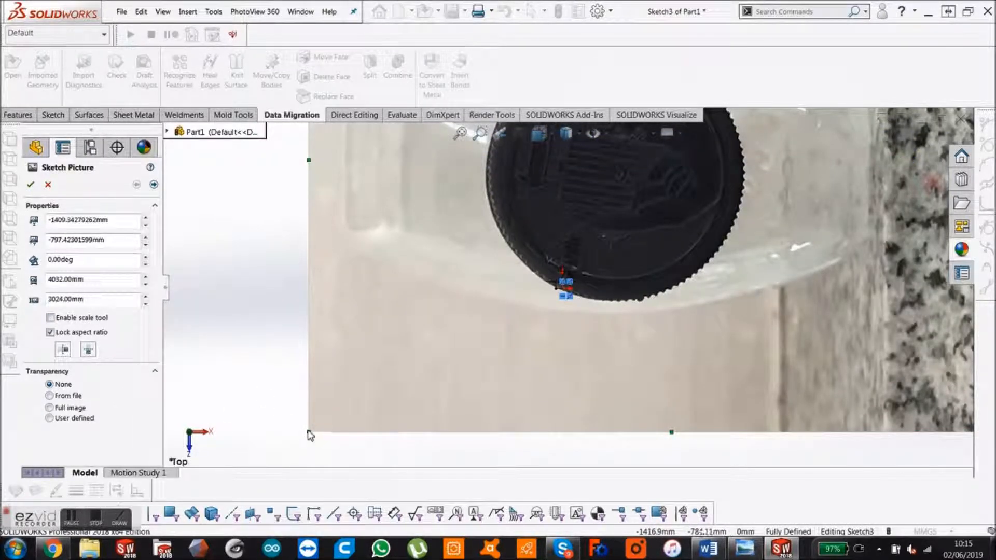
drag(310, 434, 618, 199)
drag(763, 181, 500, 388)
drag(357, 406, 540, 266)
scroll(570, 264, down, 5)
drag(468, 278, 581, 192)
mouse_move(596, 182)
mouse_down()
mouse_move(502, 271)
mouse_move(519, 258)
mouse_up()
scroll(552, 240, up, 5)
drag(526, 274, 488, 297)
mouse_move(631, 305)
mouse_down()
mouse_move(644, 315)
mouse_move(612, 292)
mouse_up()
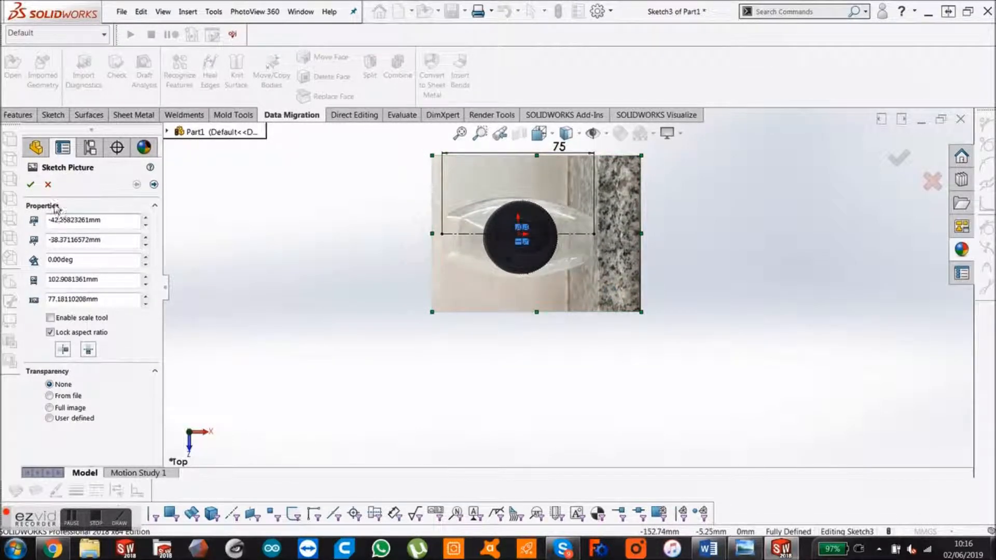
click(32, 186)
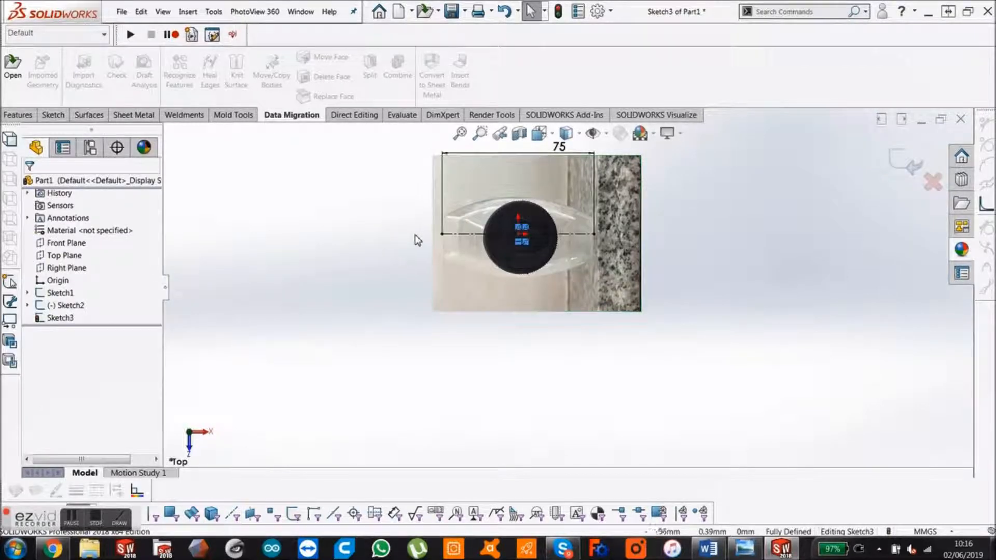
Step: Apply full-image transparency to the top-view picture, accept it and exit the sketch
click(452, 283)
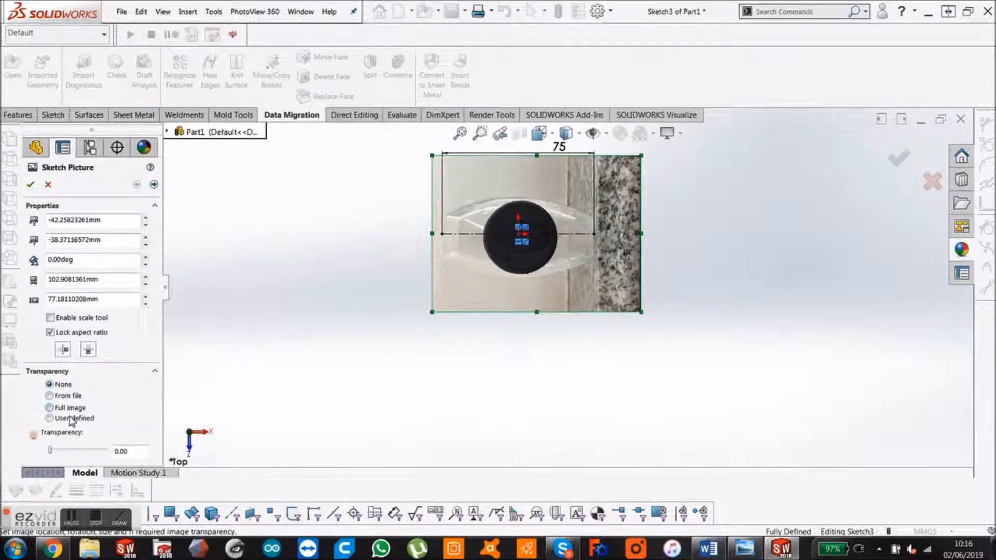
click(30, 184)
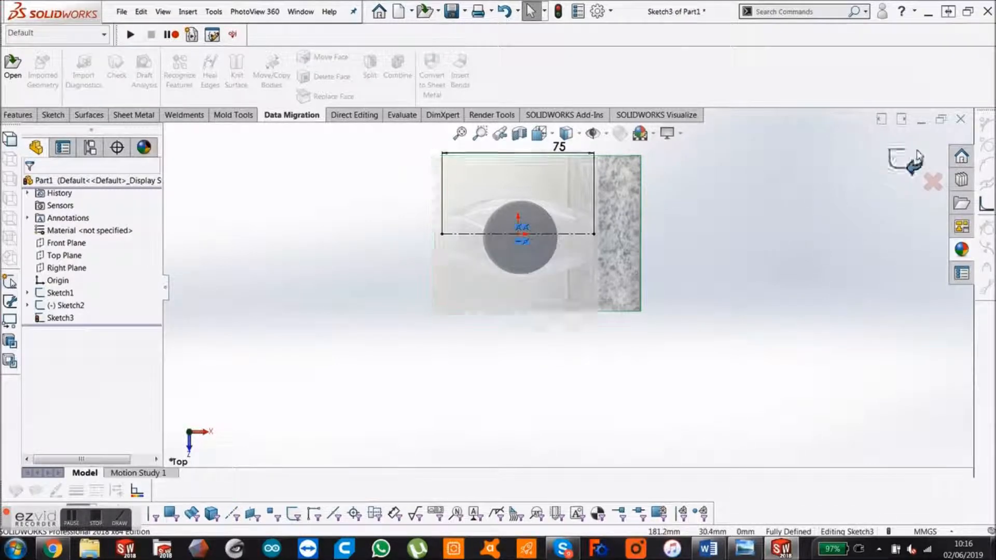
click(902, 161)
middle_drag(551, 329, 543, 194)
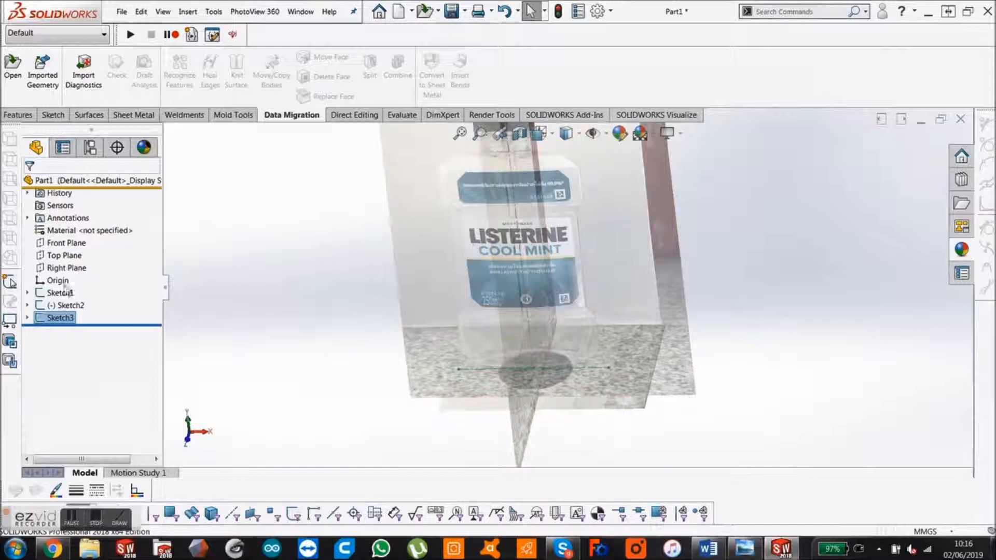
Step: Start a sketch on the Top Plane and draw a center rectangle of about 75 by 12 mm from the origin across the bottle
click(76, 257)
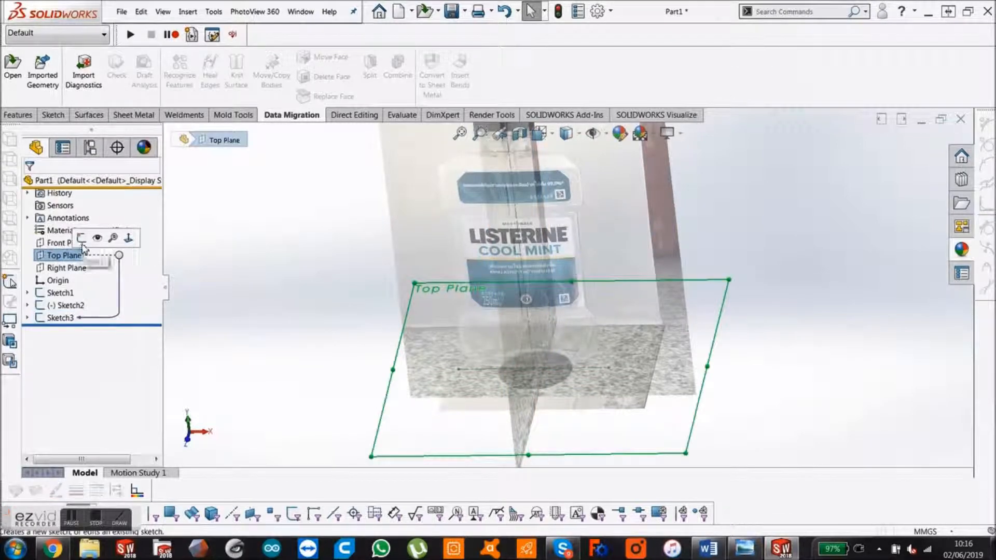
click(81, 237)
key(space)
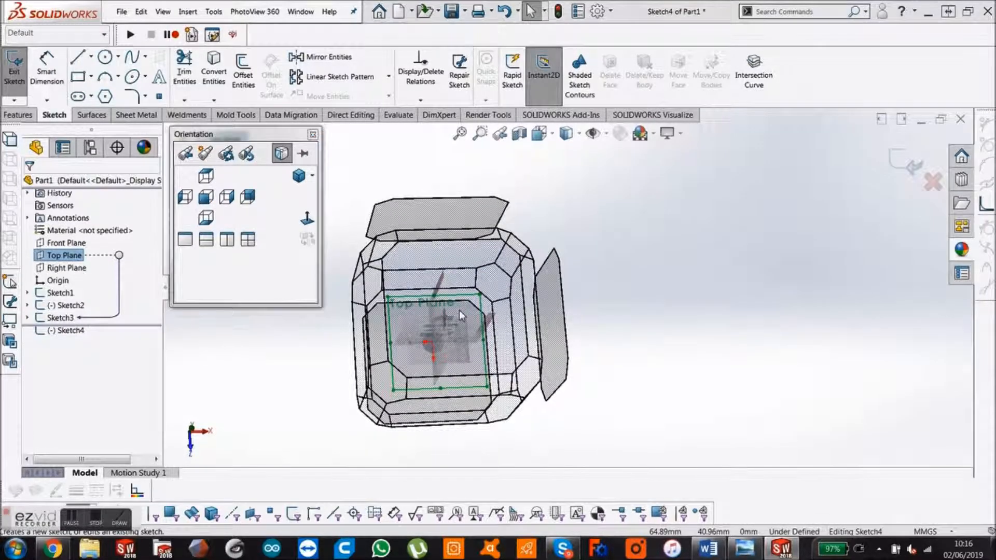
click(458, 310)
scroll(577, 285, down, 3)
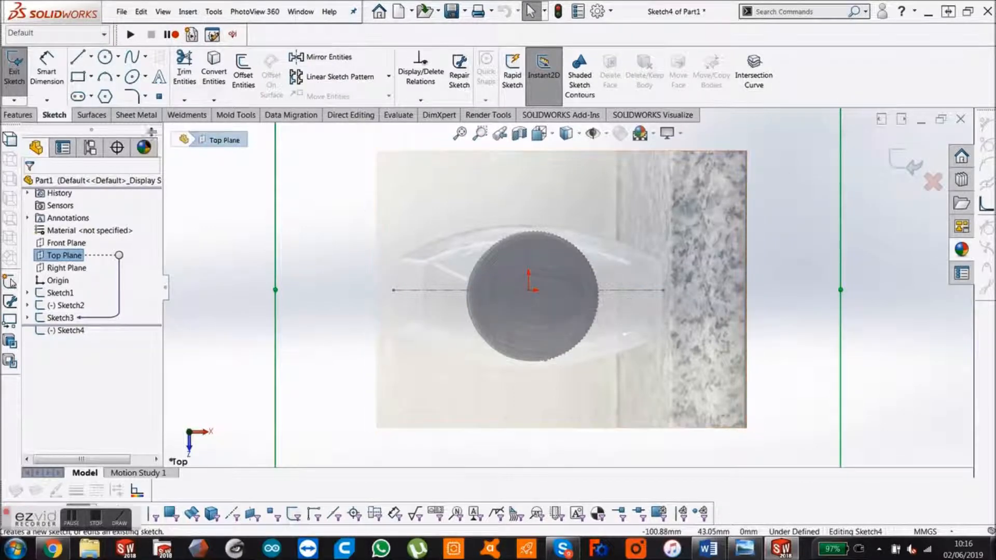
click(91, 76)
click(111, 106)
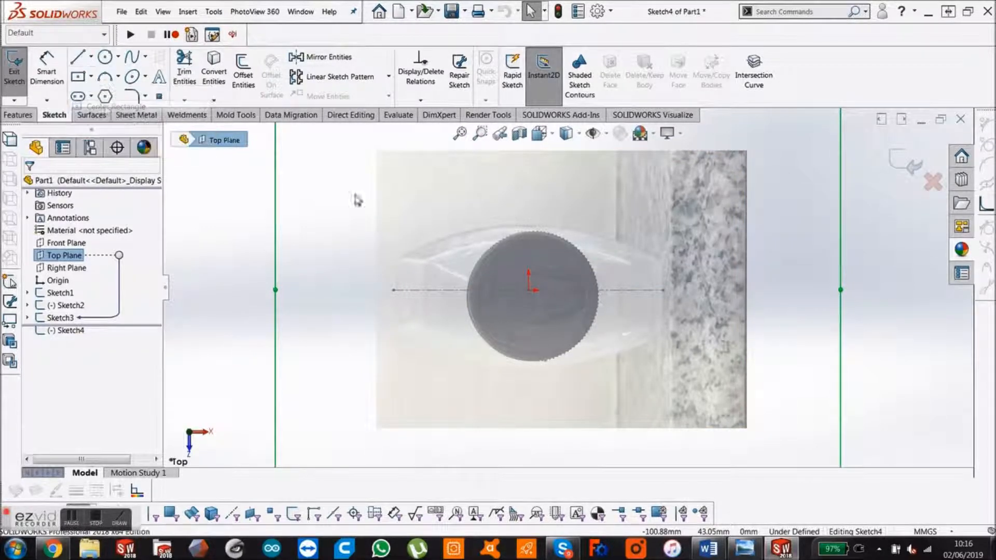
click(529, 290)
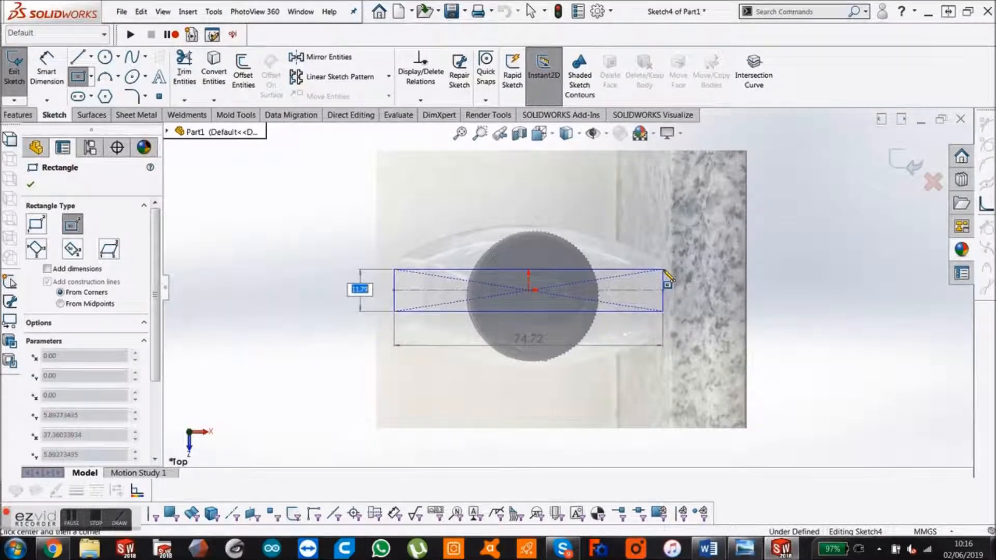
click(664, 270)
key(Escape)
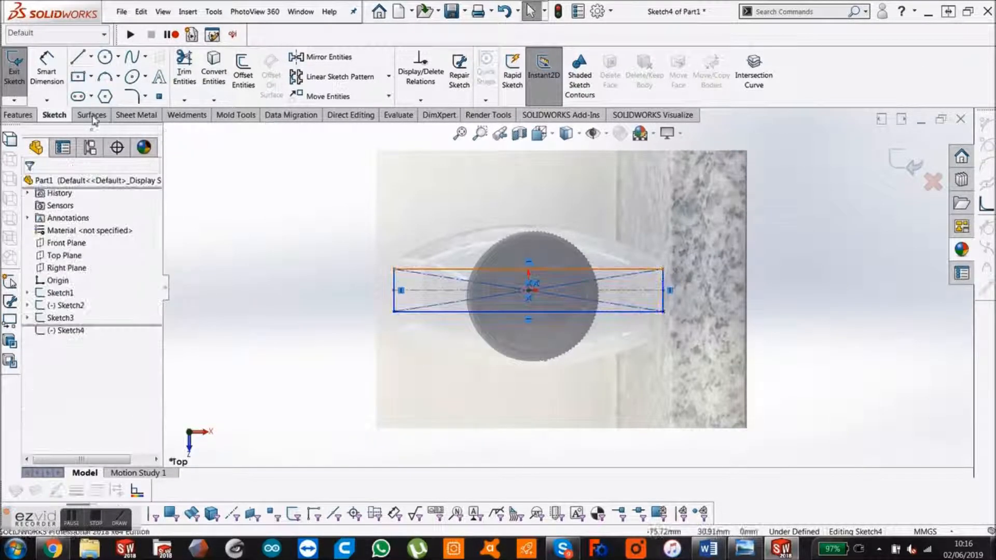
Step: Dimension the rectangle's long upper edge as 75 mm
click(46, 75)
click(443, 270)
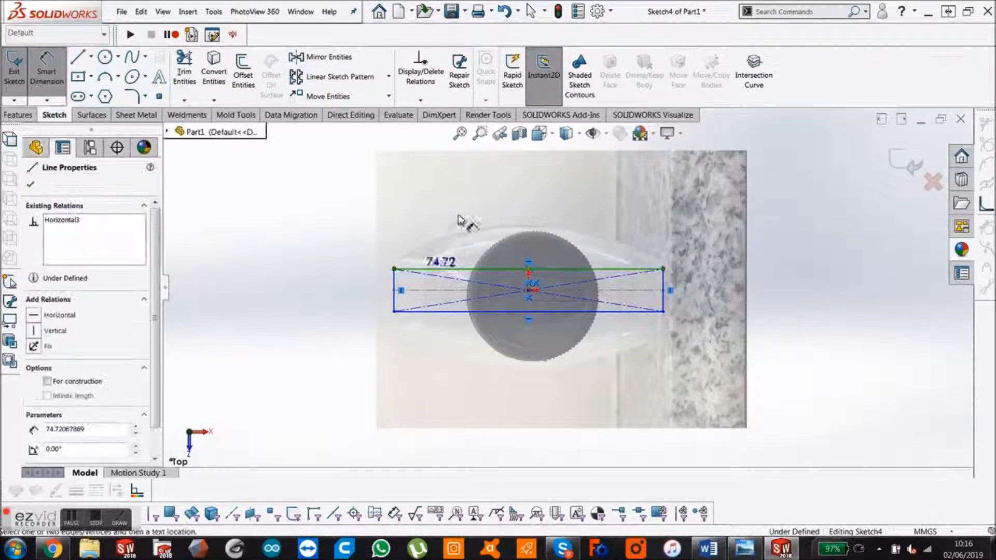
click(463, 209)
text(75)
key(Return)
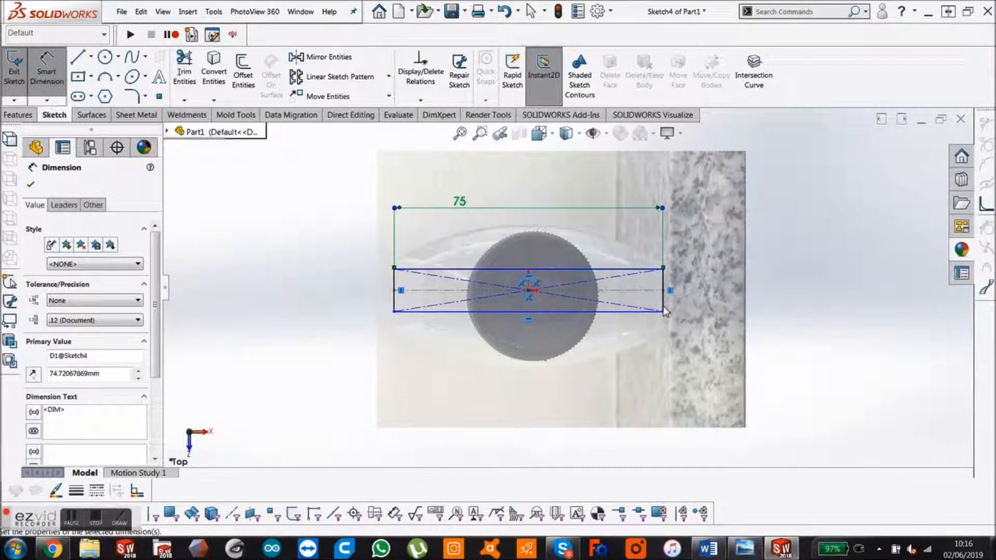
Step: Stretch the rectangle's height to about 17 mm by its lower-right corner so it matches the bottle's side in the picture
scroll(667, 325, down, 5)
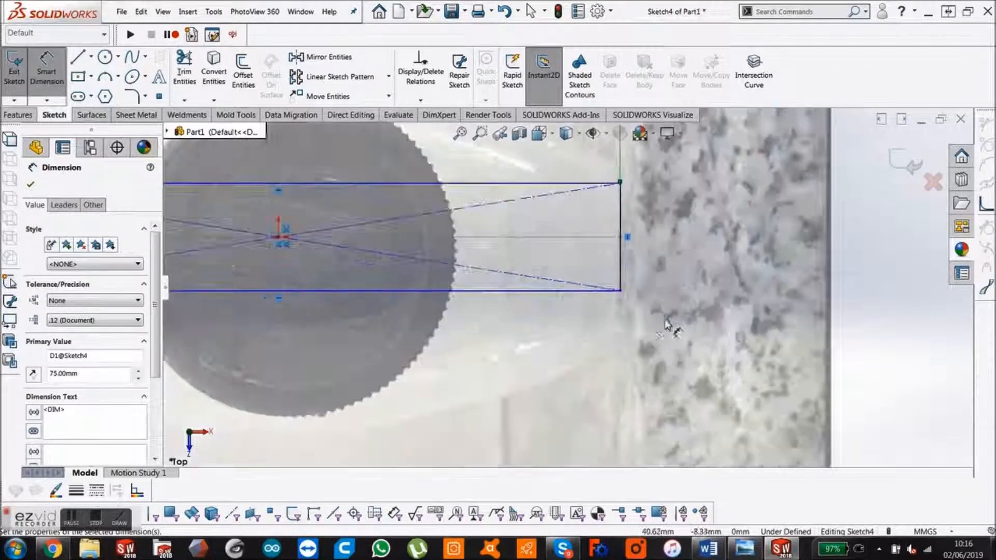
click(623, 309)
scroll(619, 302, up, 1)
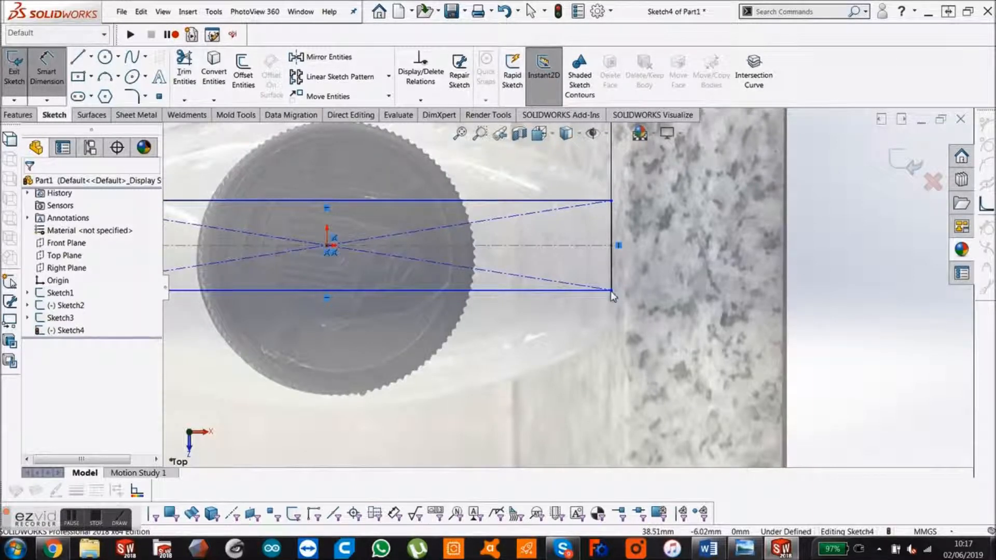
key(Escape)
scroll(611, 291, up, 1)
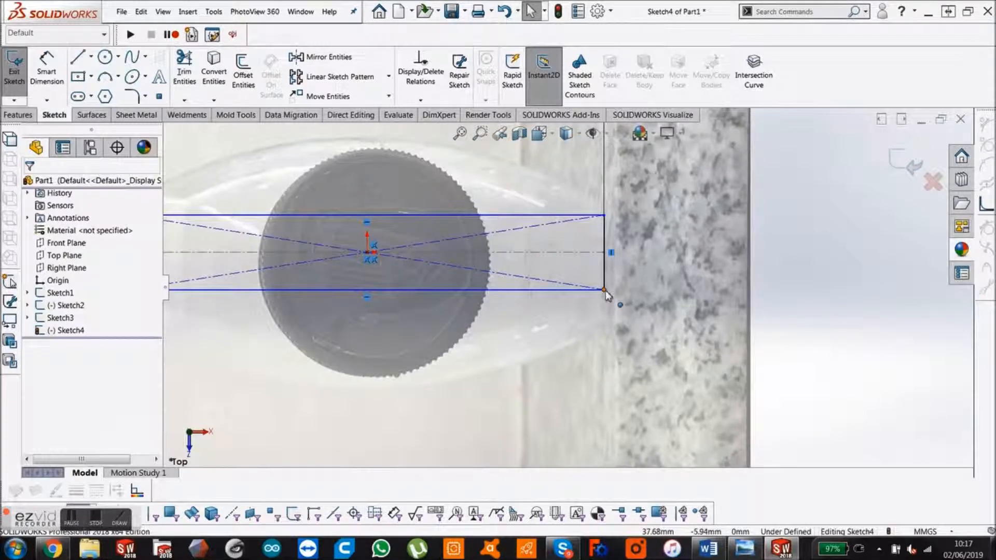
drag(605, 290, 612, 307)
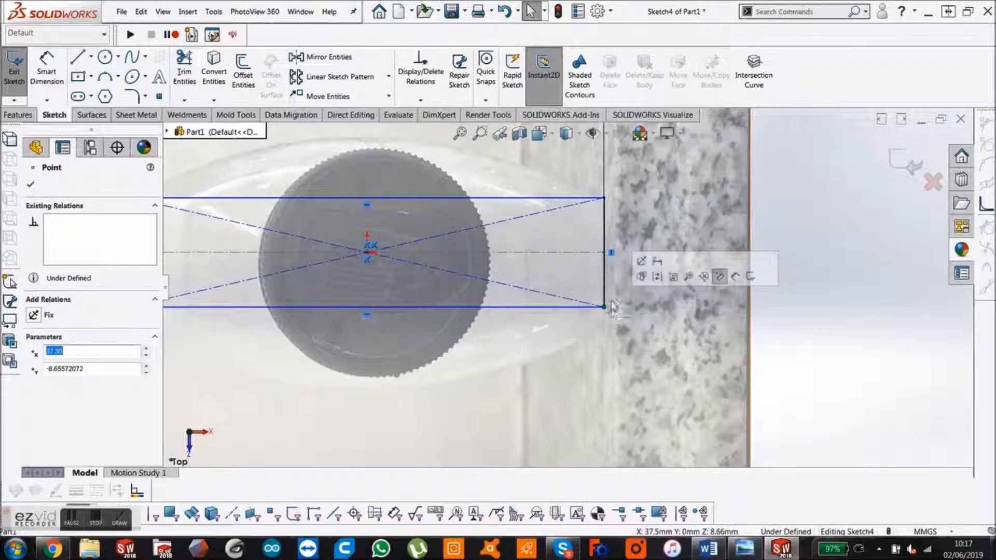
click(793, 326)
Step: Dimension the rectangle's short right edge as 17 mm
key(Return)
click(605, 285)
click(668, 275)
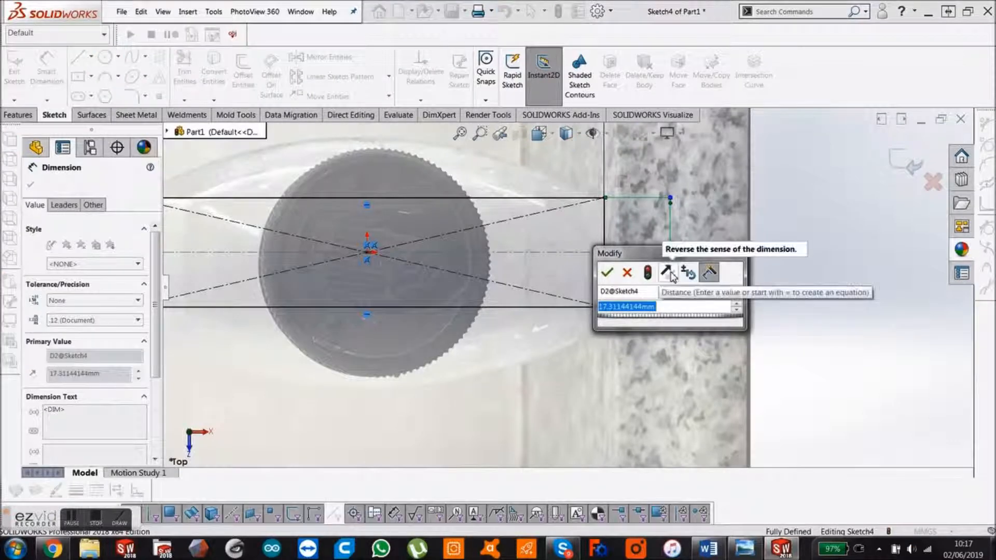
text(17)
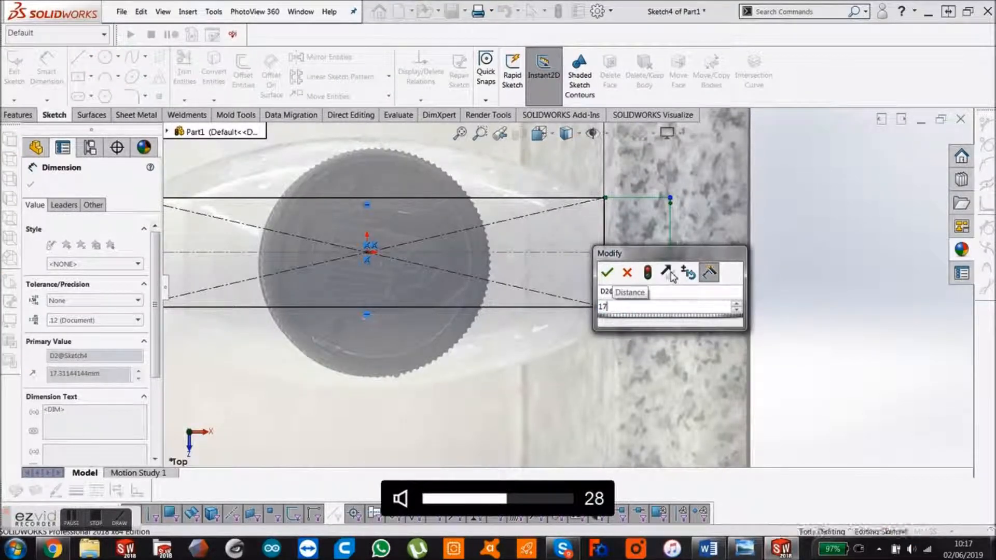
key(Return)
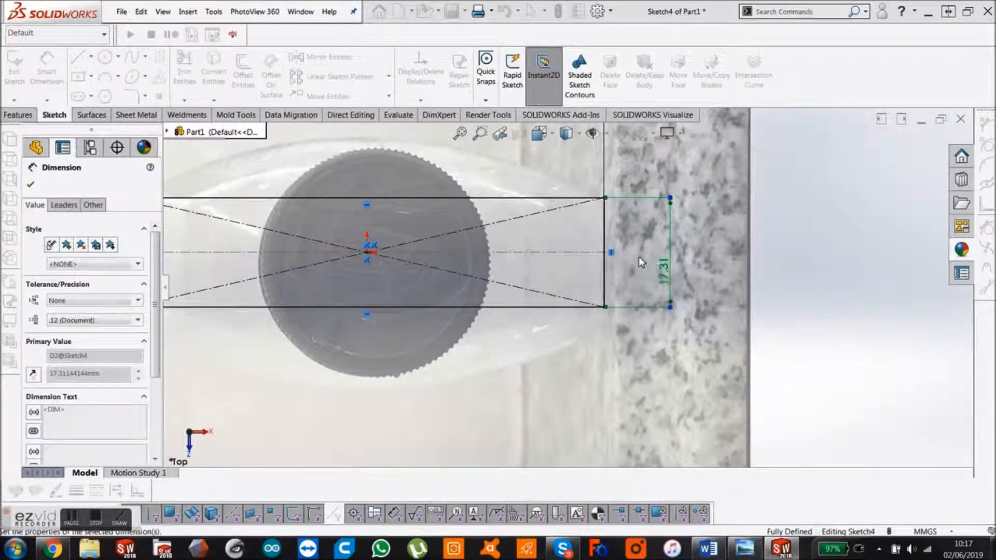
click(94, 519)
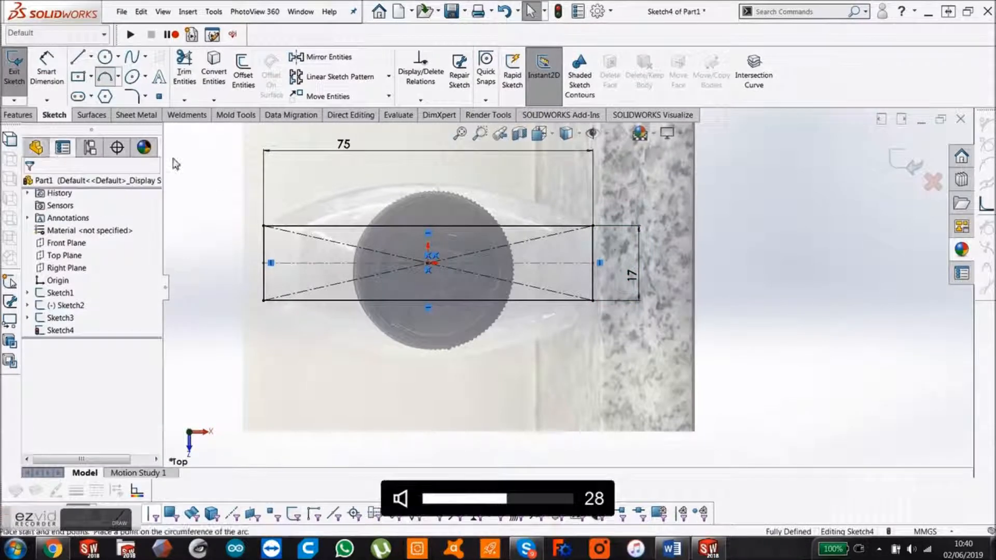
Step: Draw a three-point arc with a radius of about 77 mm between the rectangle's upper corners, following the bottle's outline
click(106, 77)
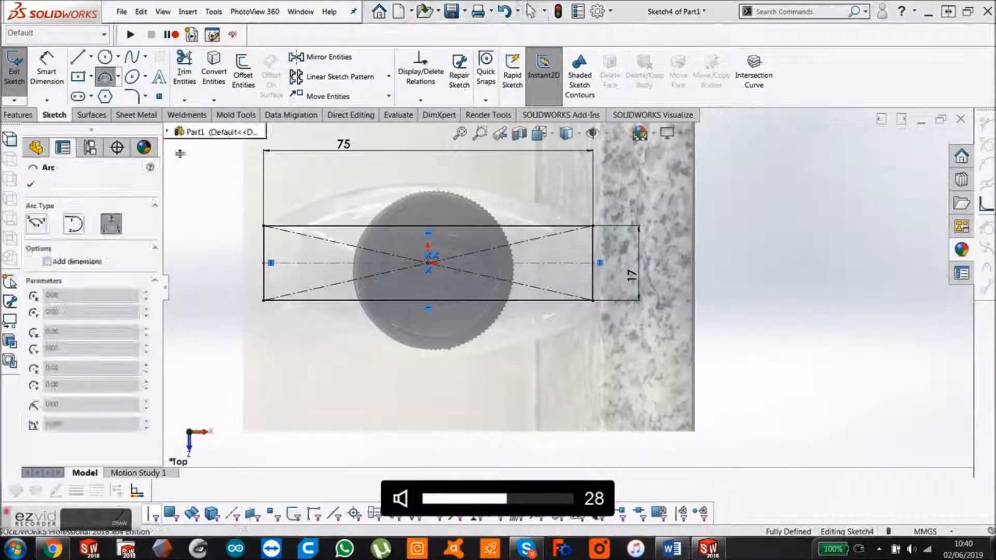
click(264, 227)
click(593, 227)
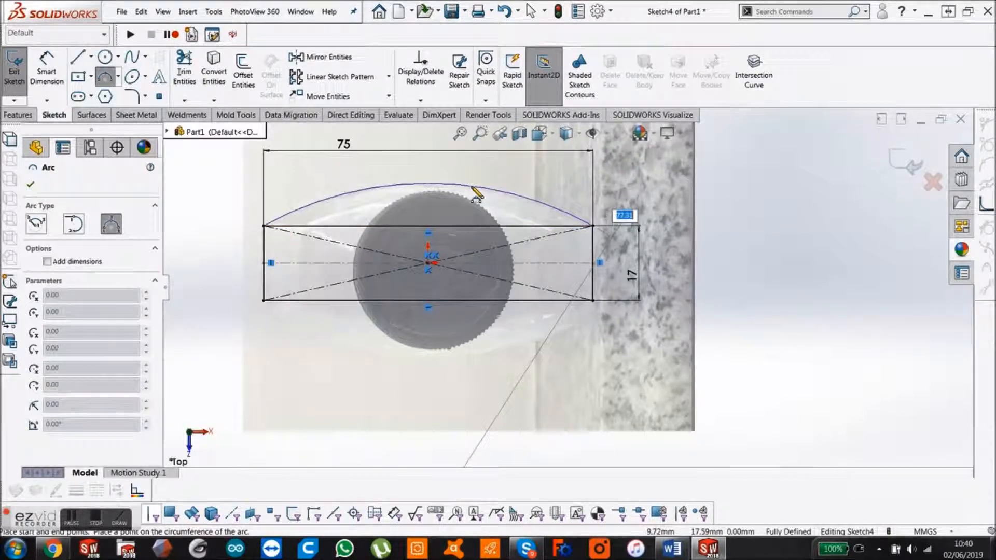
click(472, 187)
key(Escape)
Step: Dimension the arc's radius as 77 mm
key(d)
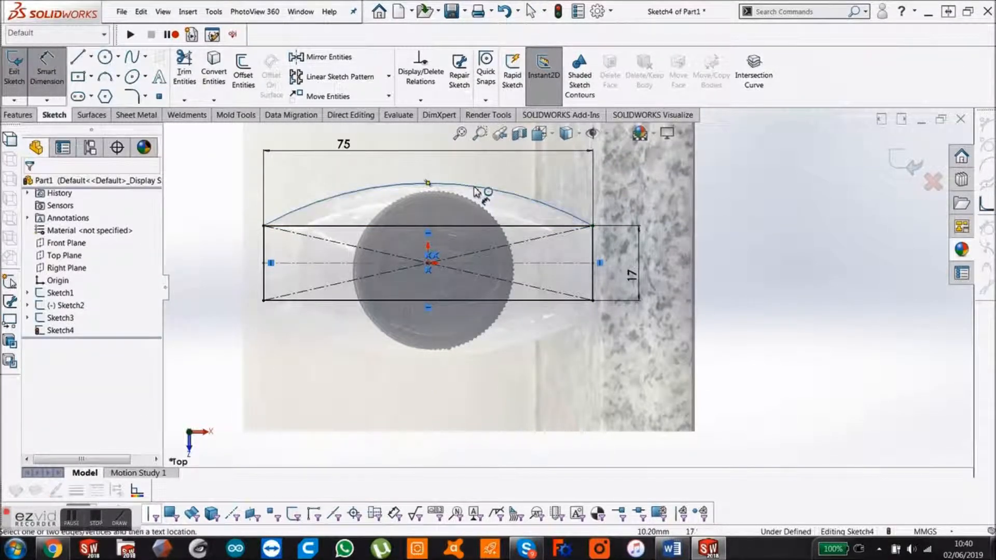
click(47, 72)
click(46, 73)
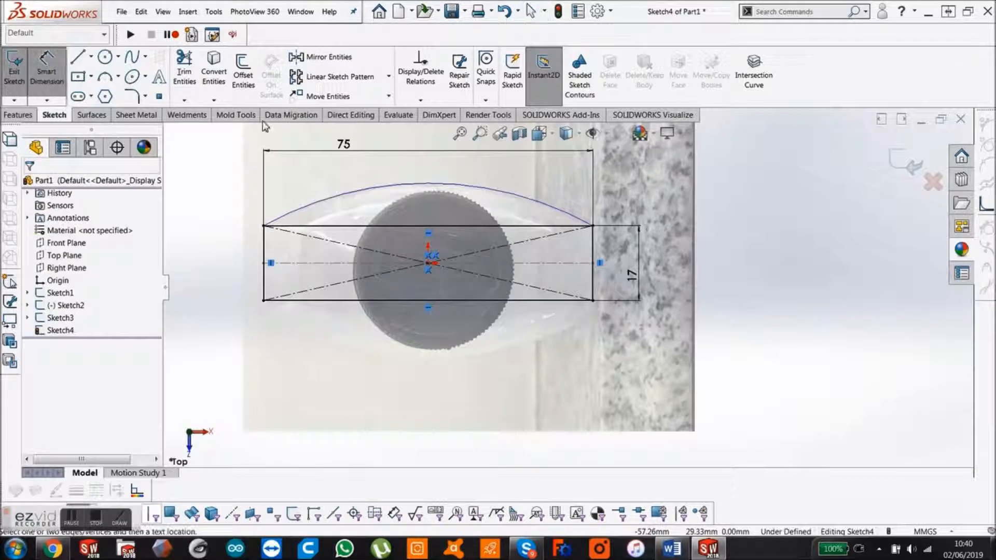
click(356, 189)
click(229, 182)
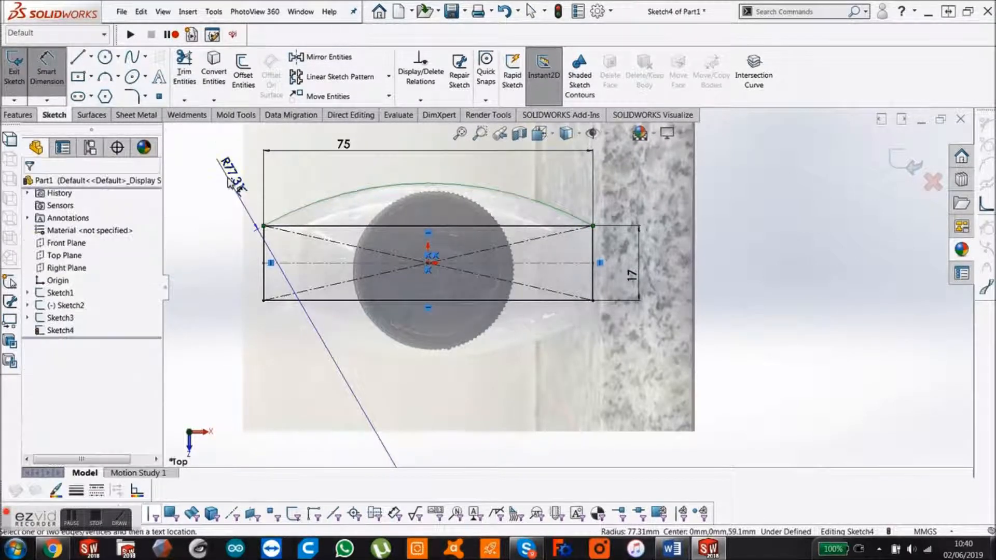
text(77)
key(Return)
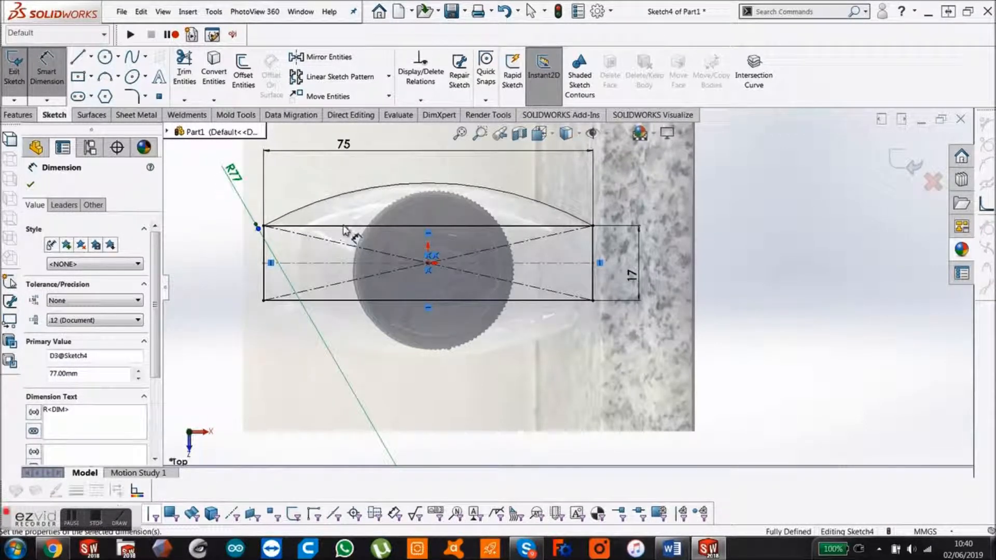
key(Escape)
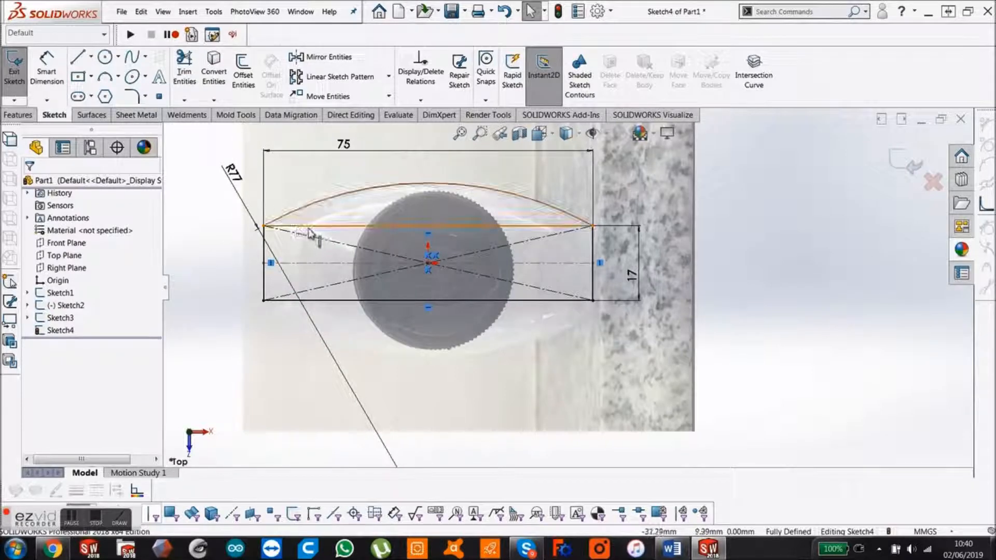
Step: Turn the rectangle's two long horizontal edges into construction lines
click(309, 226)
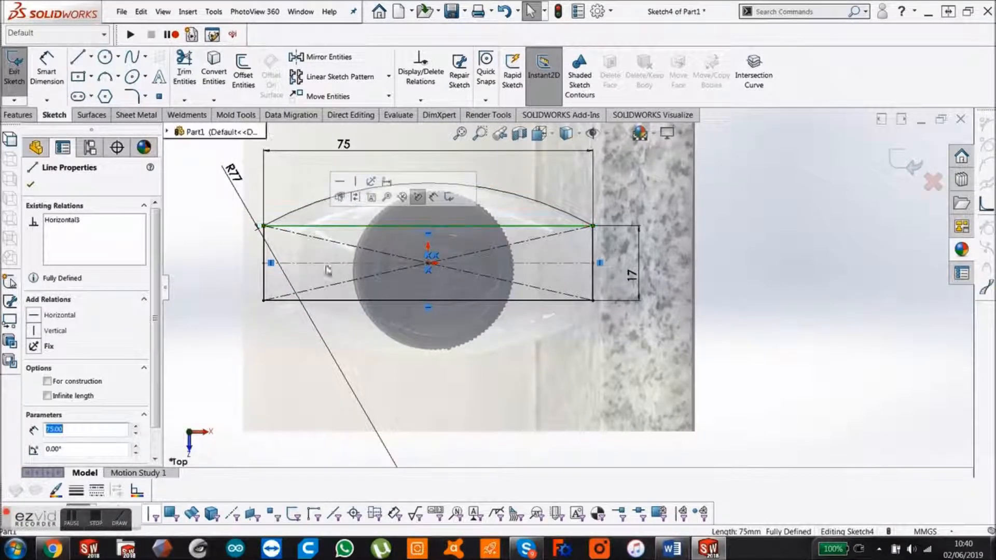
ctrl+click(340, 301)
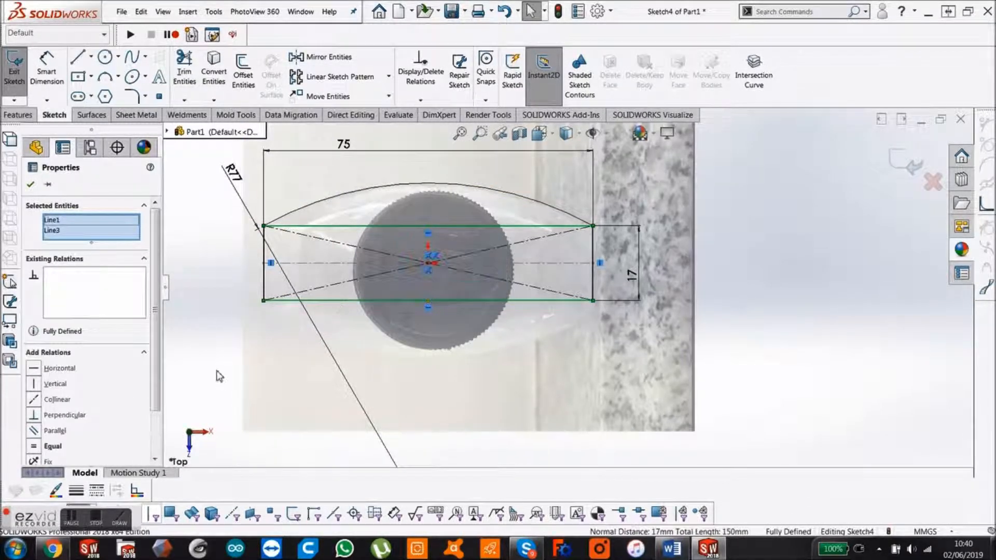
drag(154, 375, 155, 416)
click(47, 440)
click(30, 183)
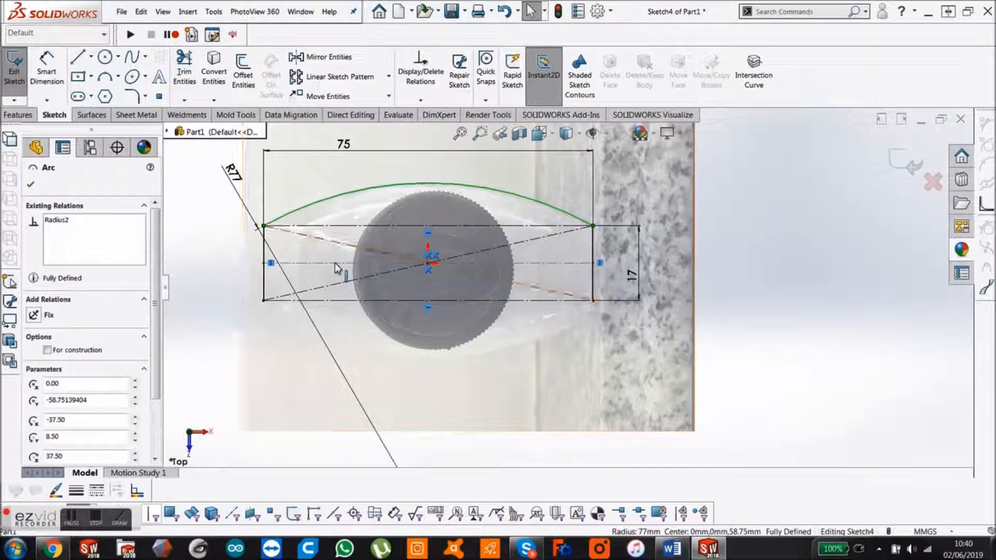
click(187, 218)
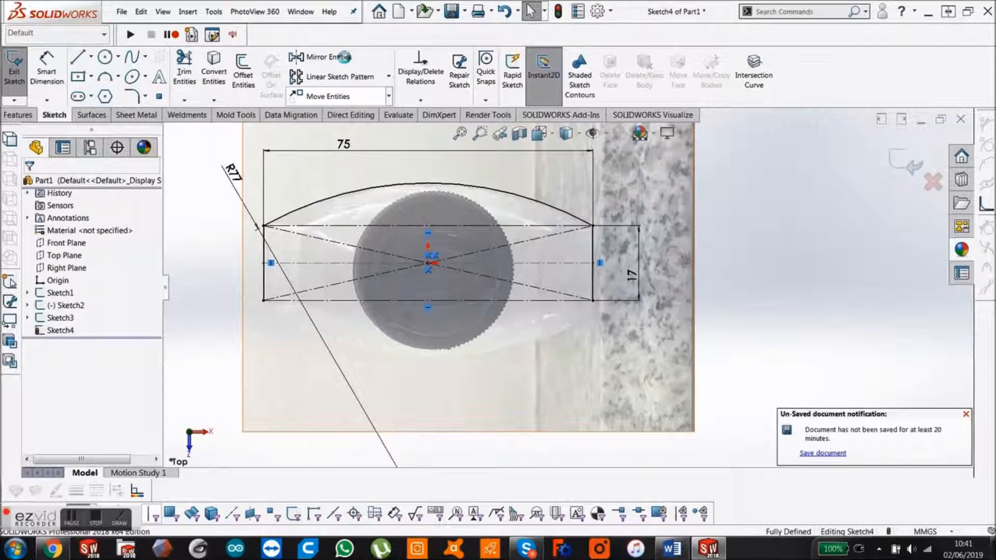
Step: Remove the 77 mm radius arc and return the rectangle's long edges to solid lines
click(344, 58)
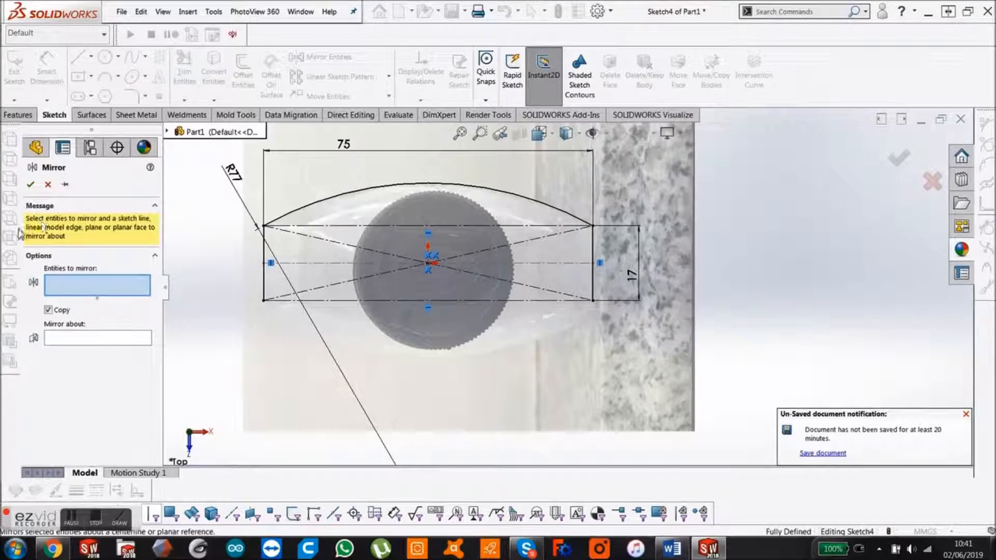
click(47, 186)
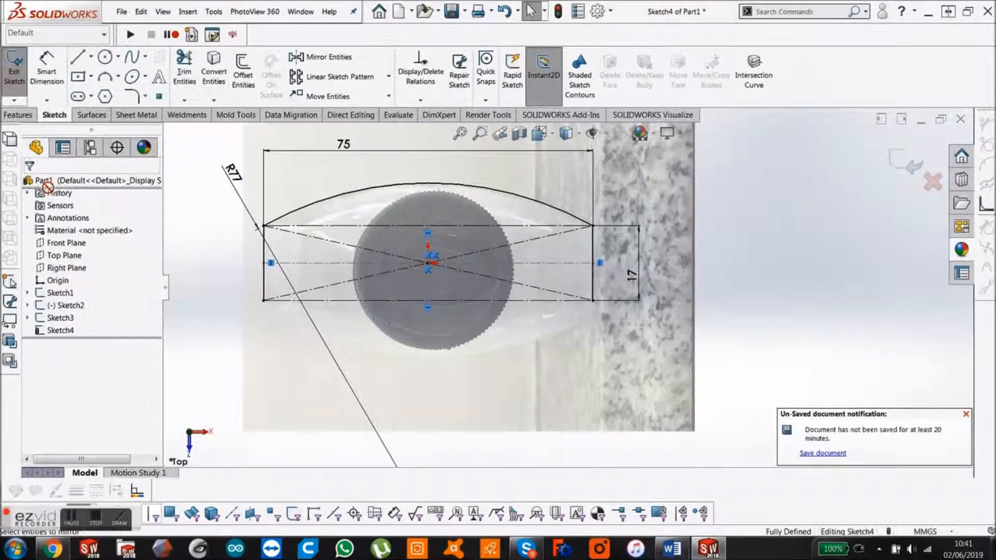
click(447, 184)
key(Delete)
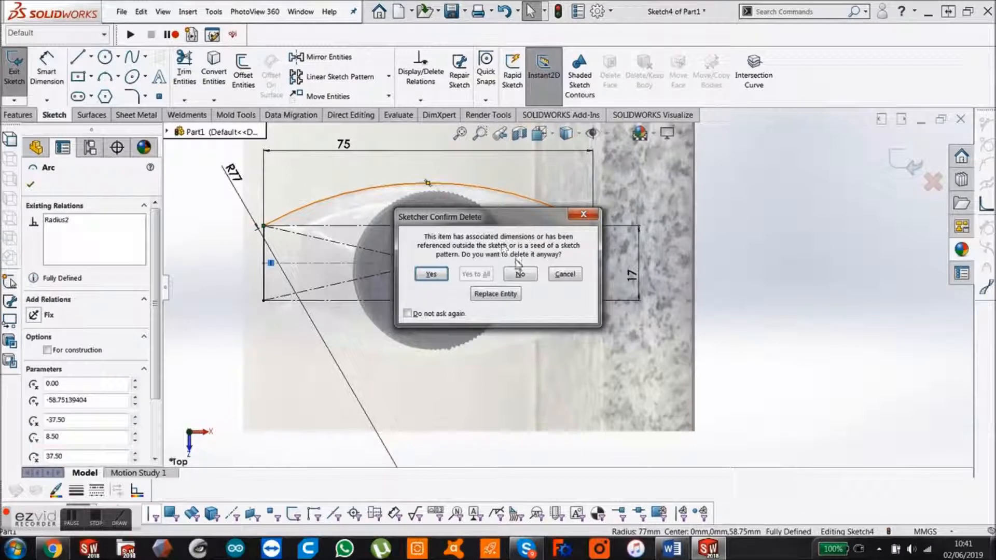
click(561, 273)
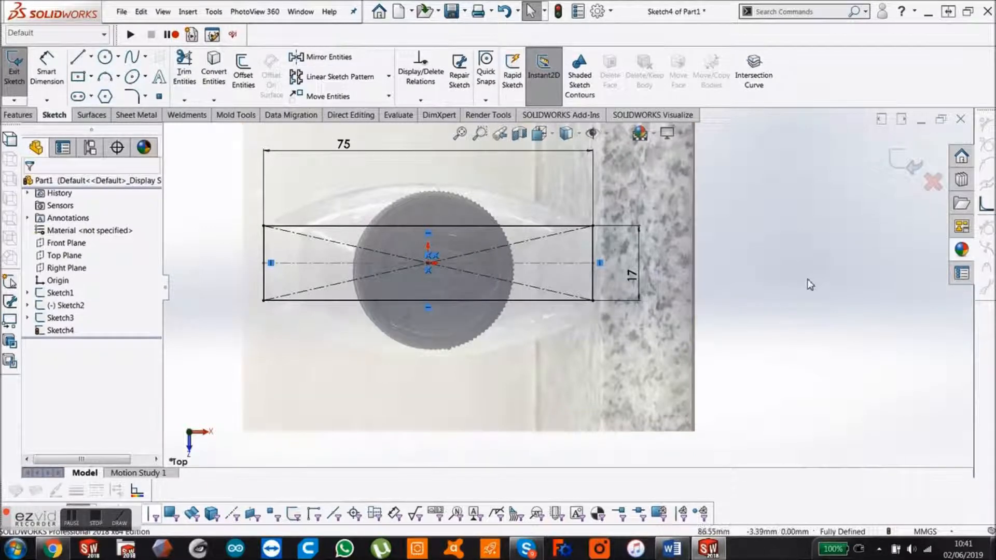
Step: Redraw a three-point arc from the rectangle's upper-left corner to its upper-right corner, bulging upward along the bottle's outline
click(106, 77)
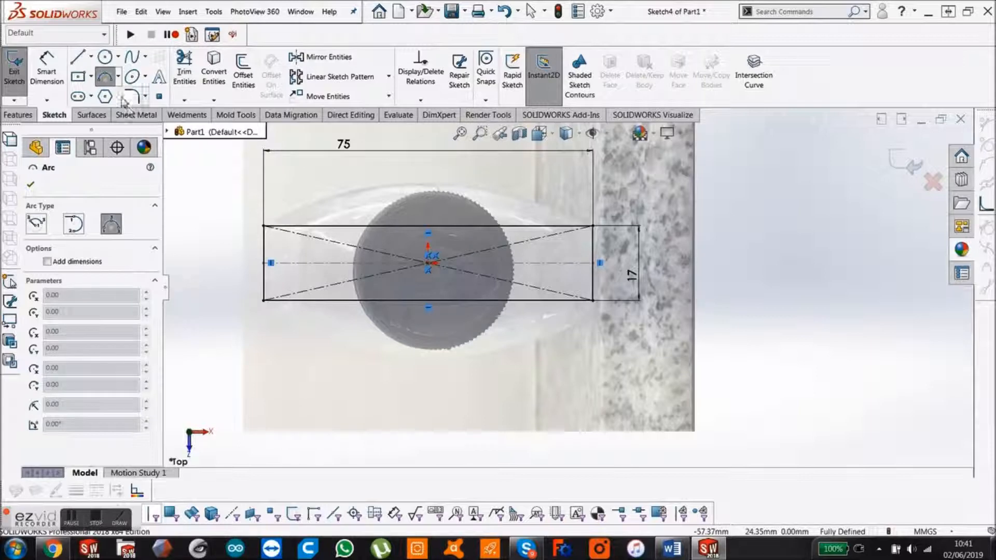
click(264, 227)
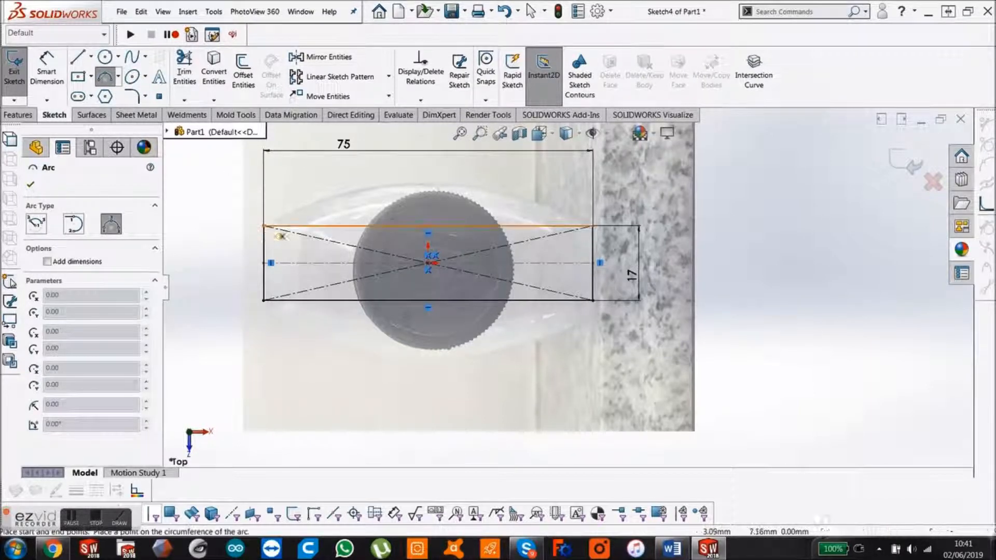
click(592, 227)
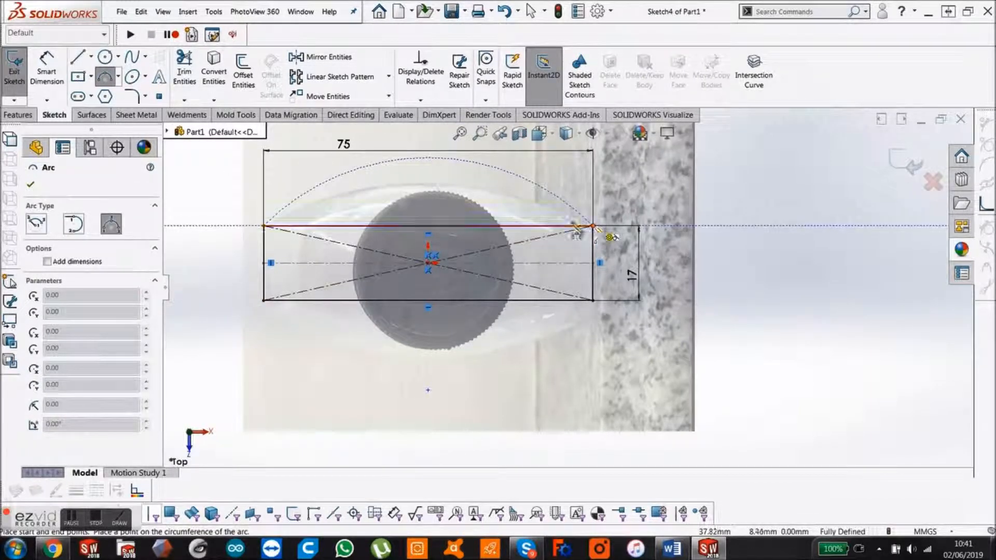
click(507, 197)
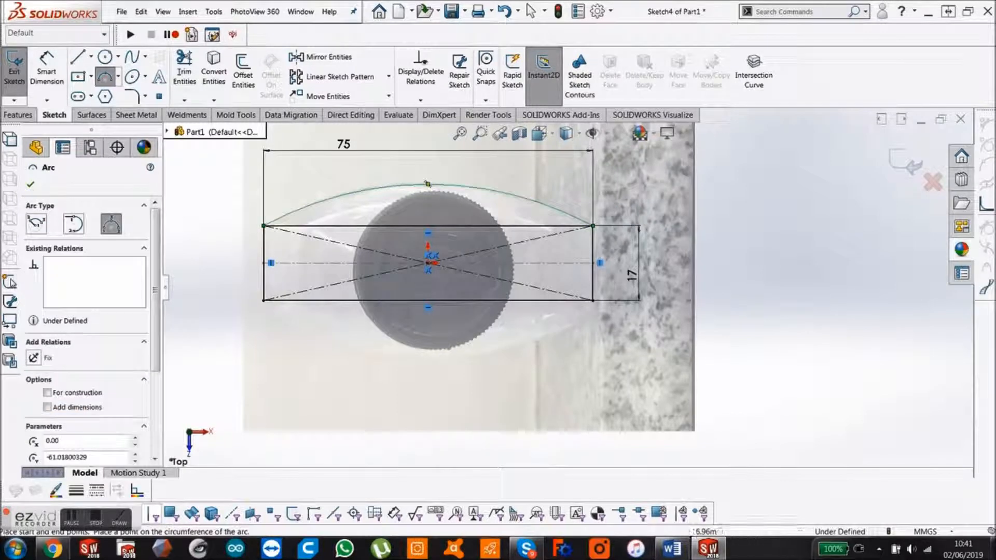
Step: Dimension the upper arc's radius as 78 mm
key(Escape)
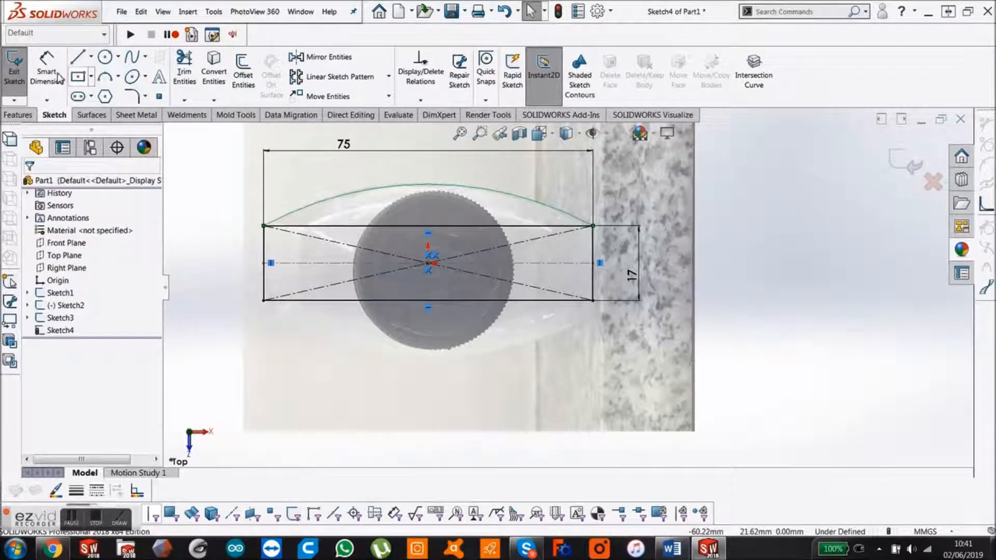
click(46, 66)
click(337, 202)
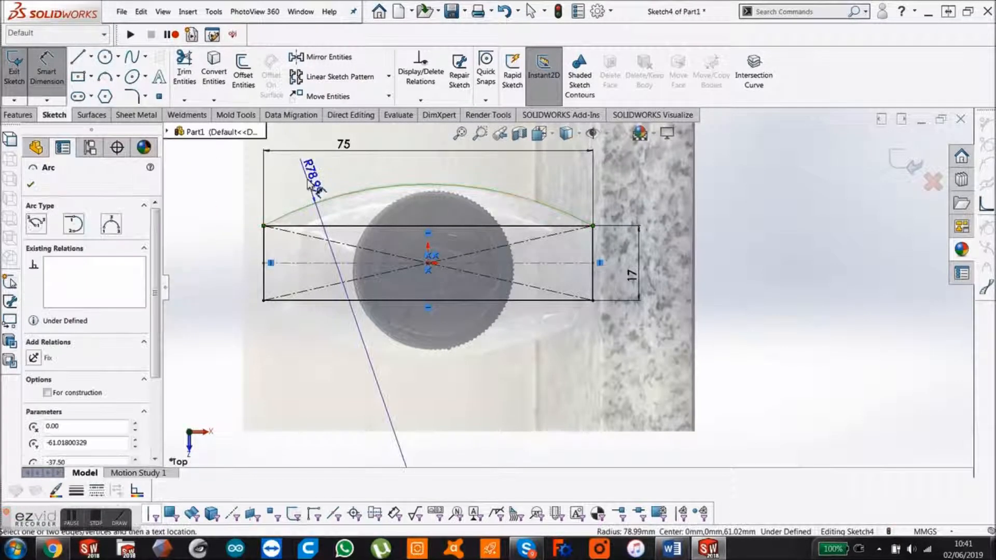
click(317, 192)
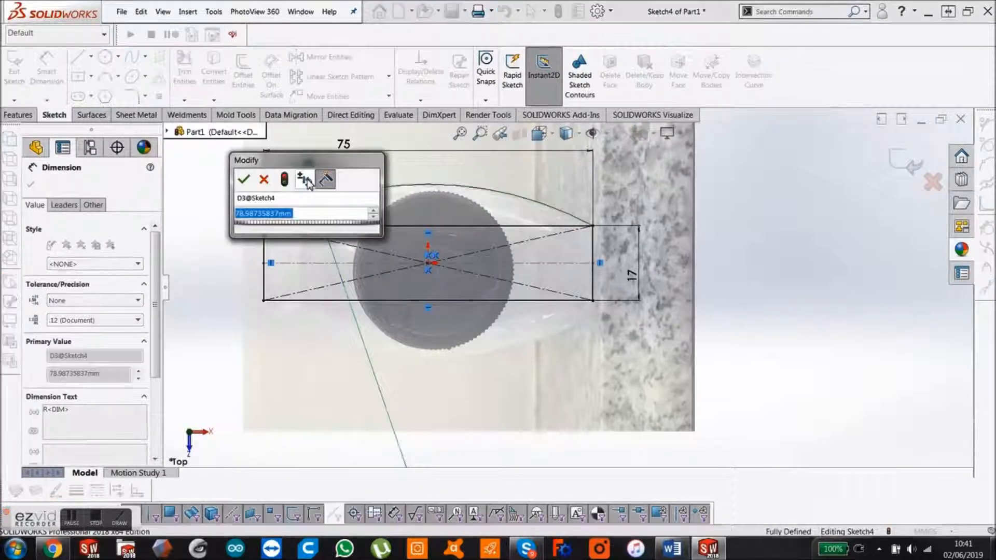
text(78)
key(Return)
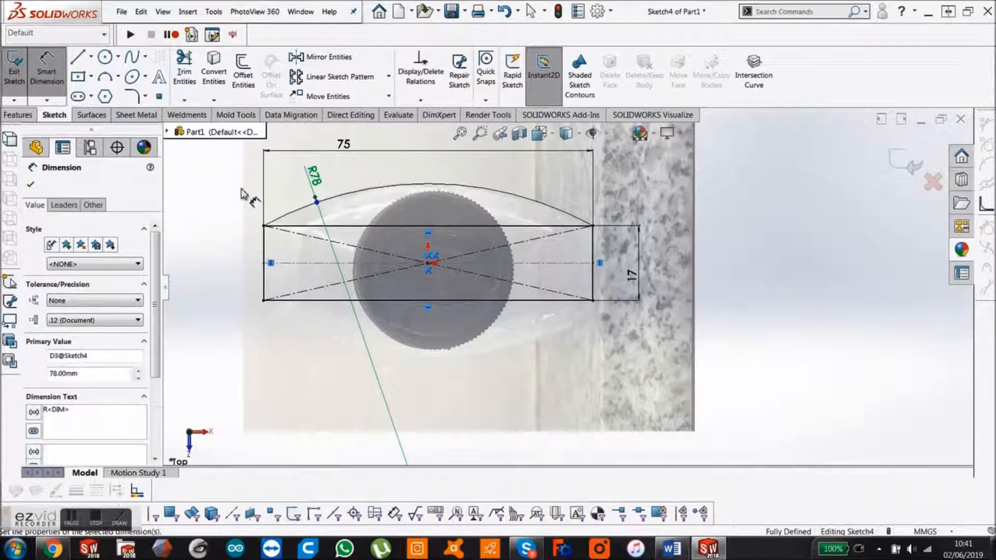
click(217, 199)
click(319, 56)
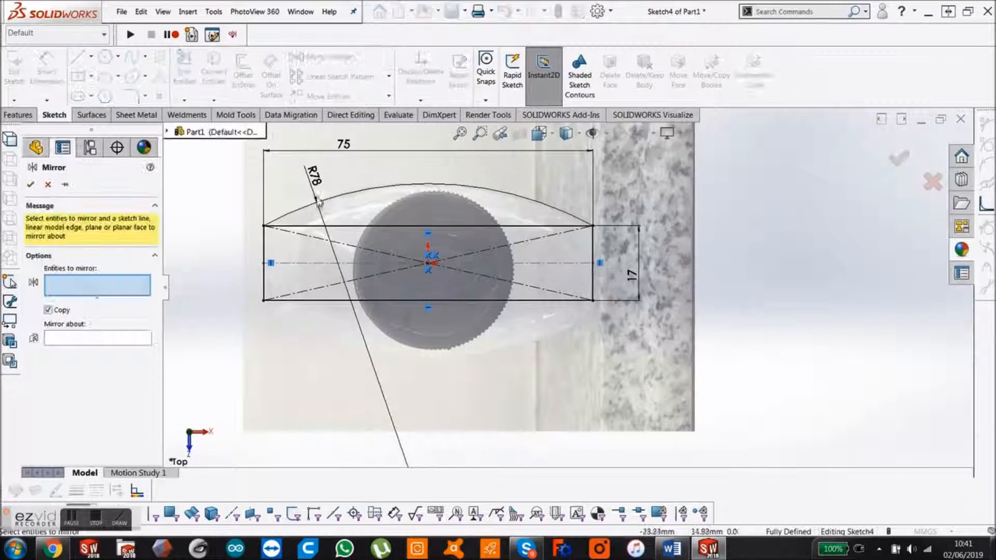
click(320, 200)
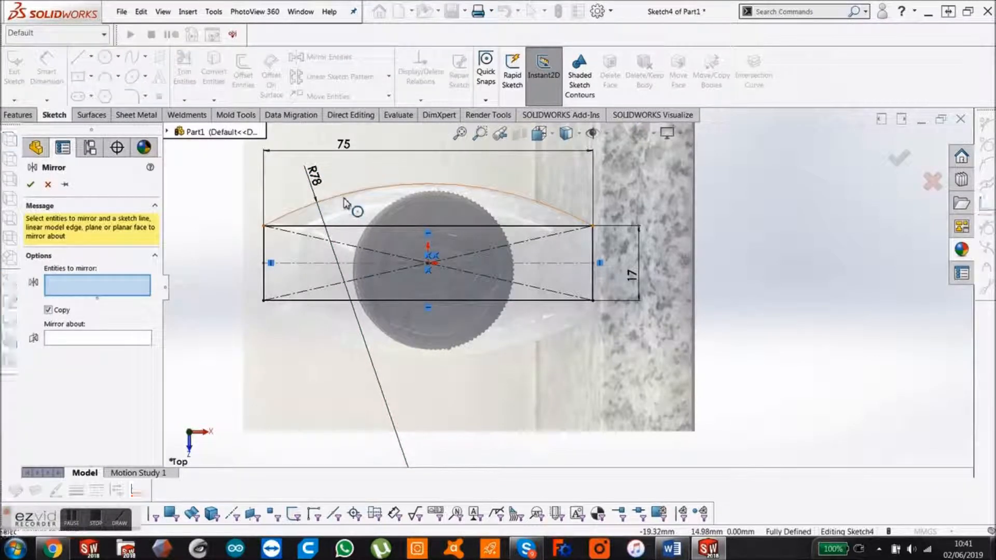
click(80, 342)
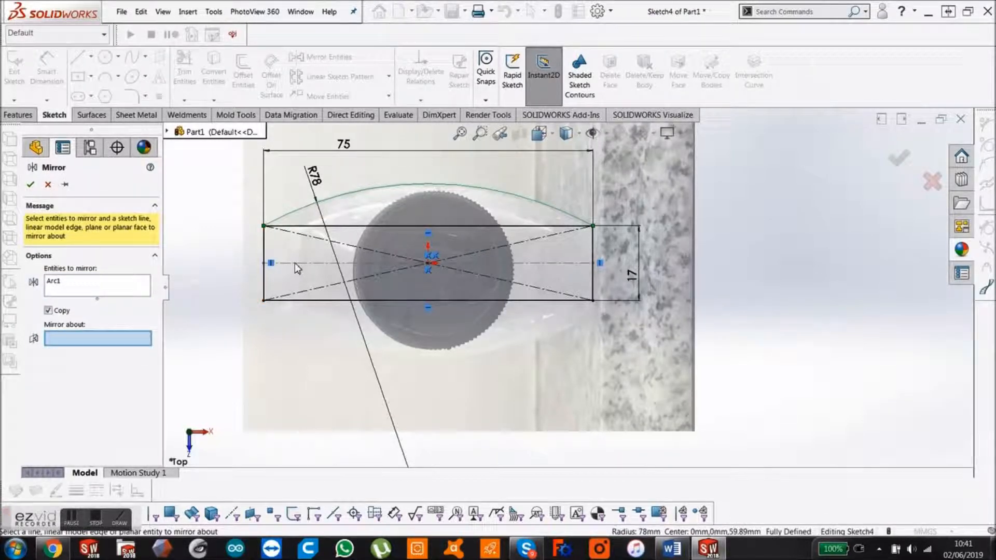
click(47, 185)
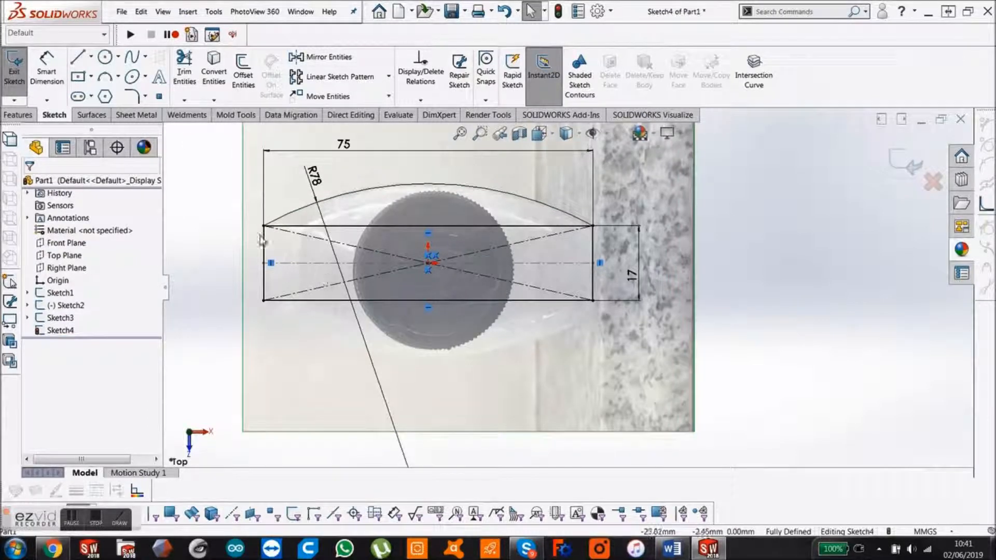
Step: Draw a horizontal centerline about 30 mm long from the origin toward the rectangle's left edge
click(91, 56)
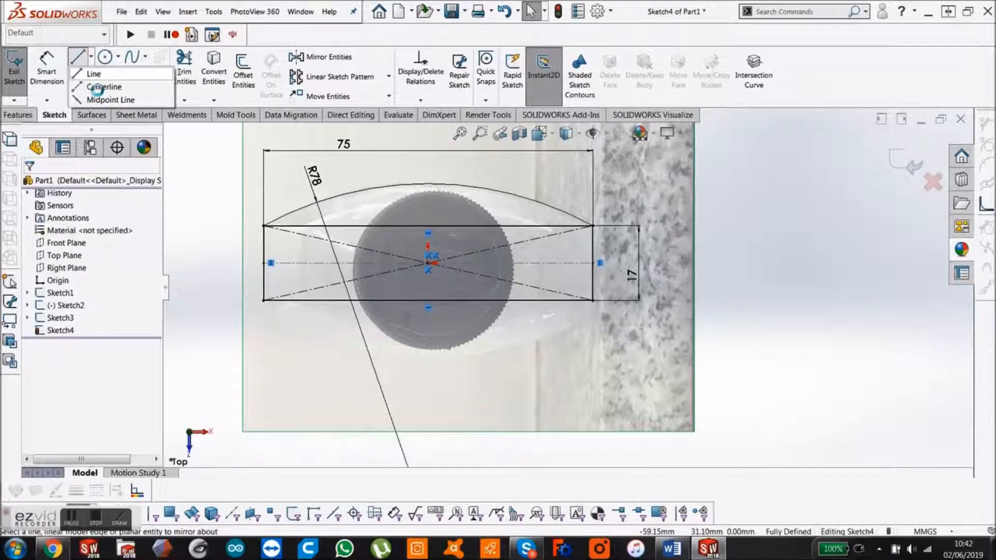
click(97, 88)
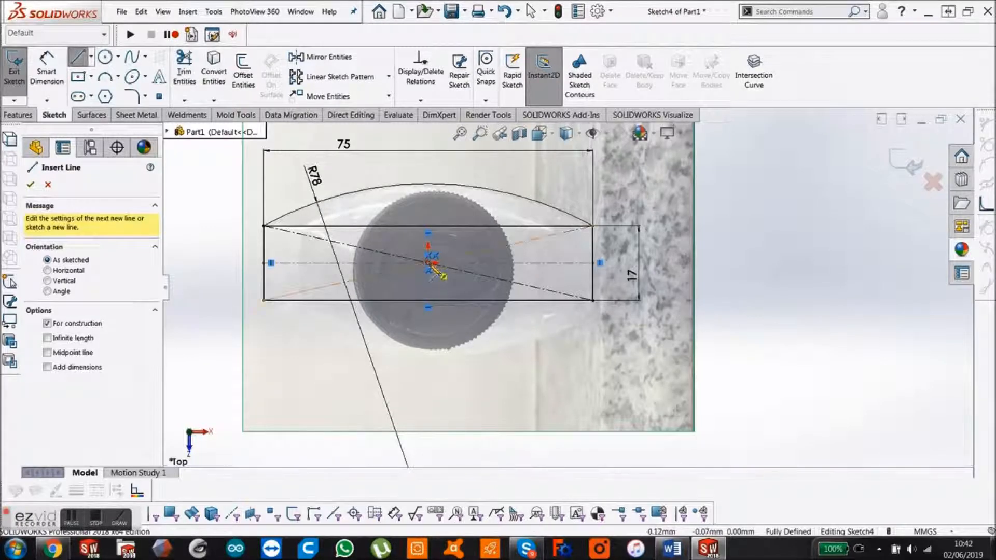
click(429, 264)
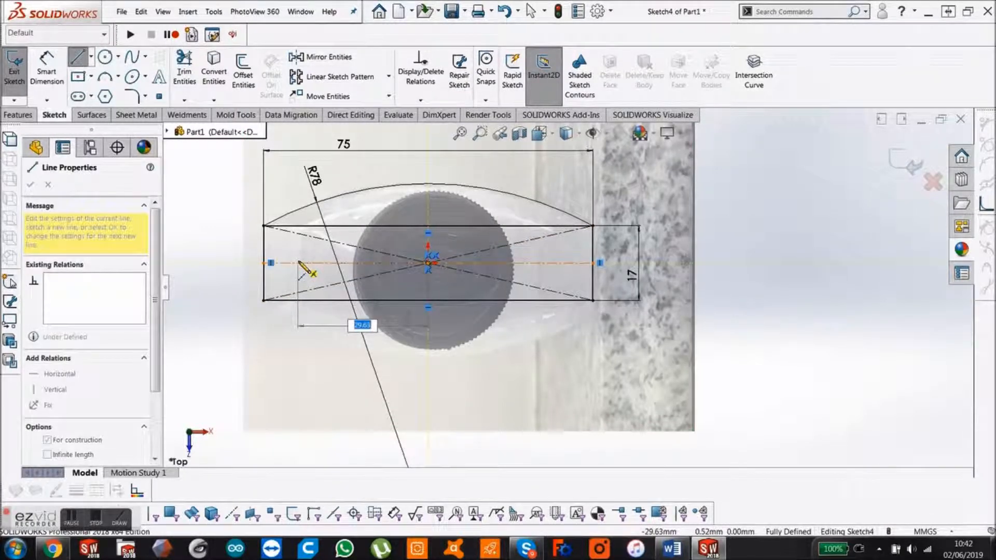
double_click(298, 263)
key(Escape)
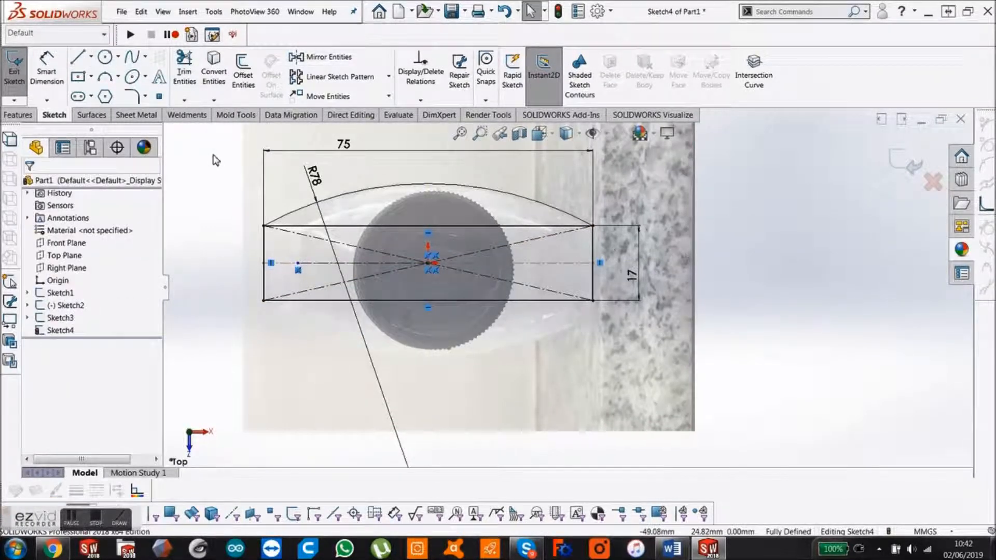
Step: Mirror the 78 mm radius arc about the horizontal centerline to form the profile's lower curve
click(326, 66)
click(366, 190)
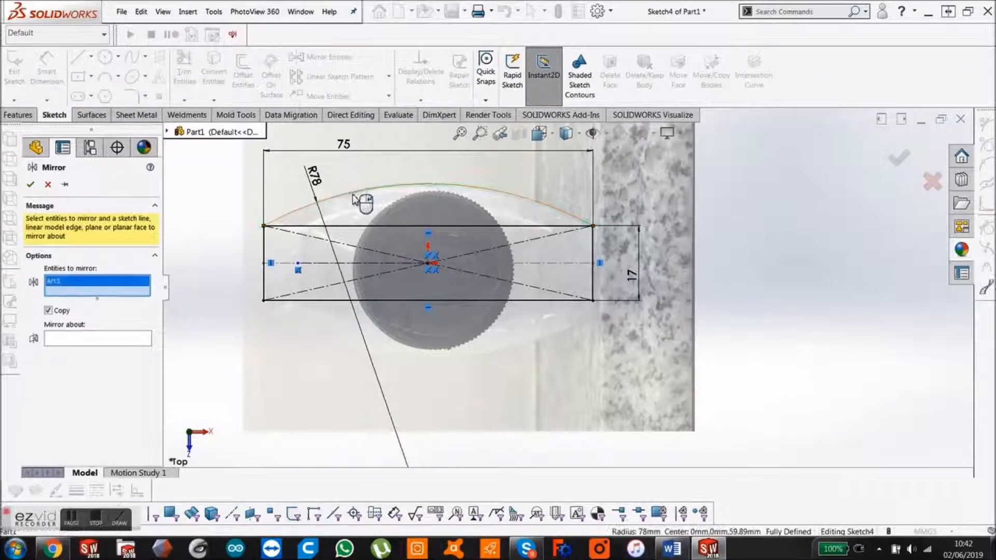
click(96, 339)
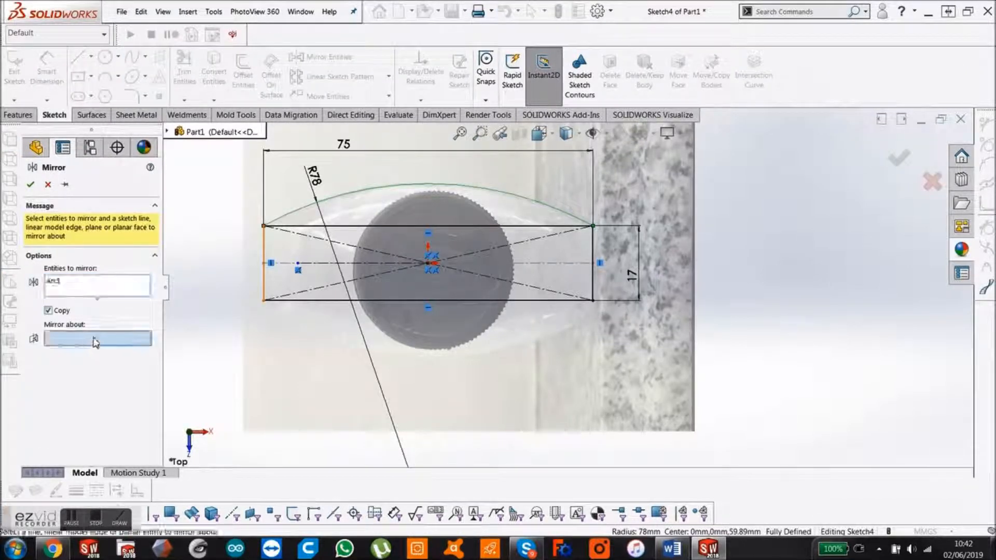
click(328, 264)
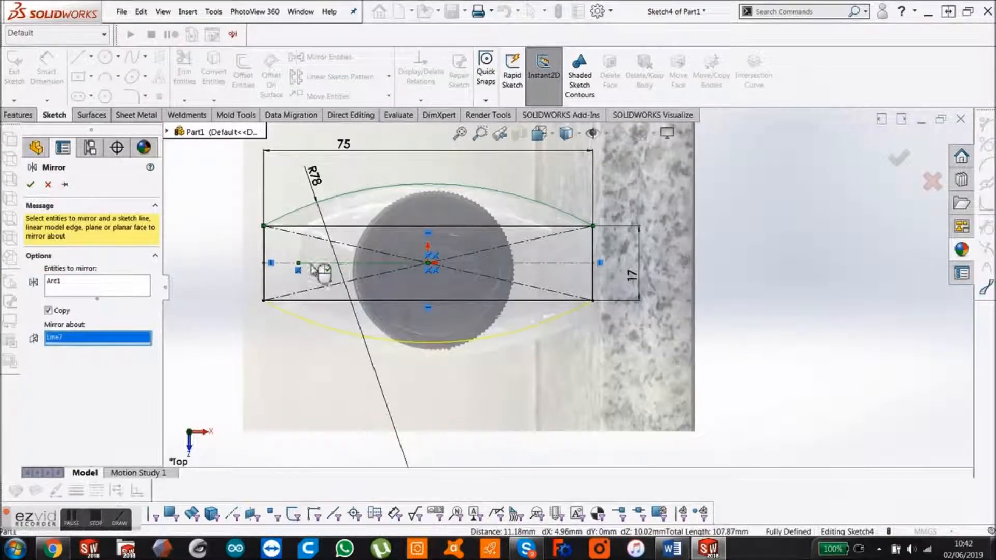
click(30, 184)
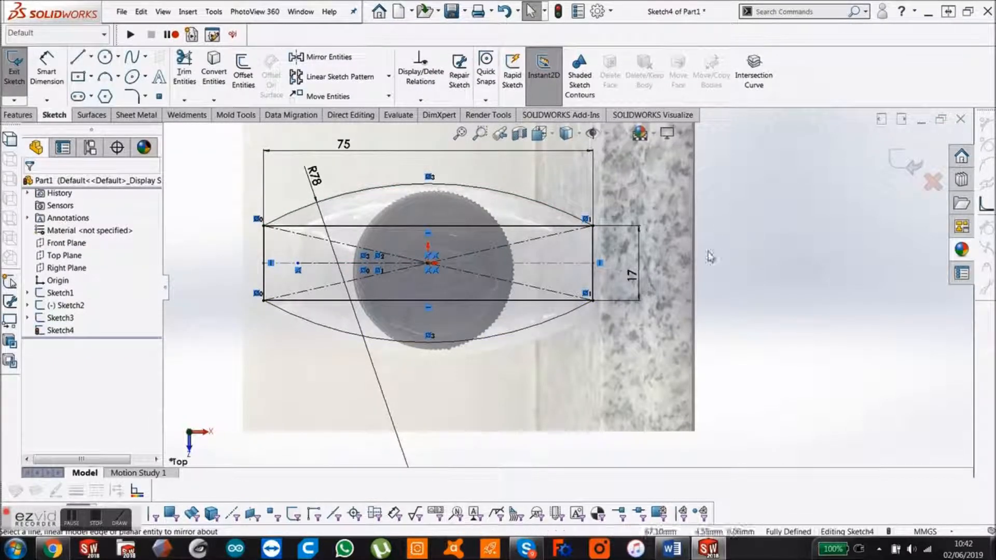
Step: Turn the rectangle's two long horizontal edges into construction lines
click(508, 301)
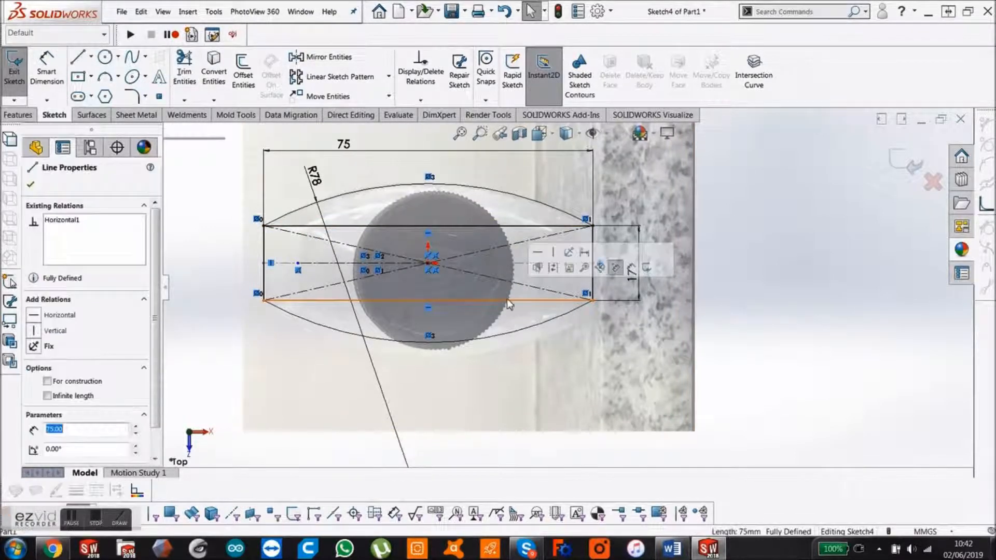
ctrl+click(503, 227)
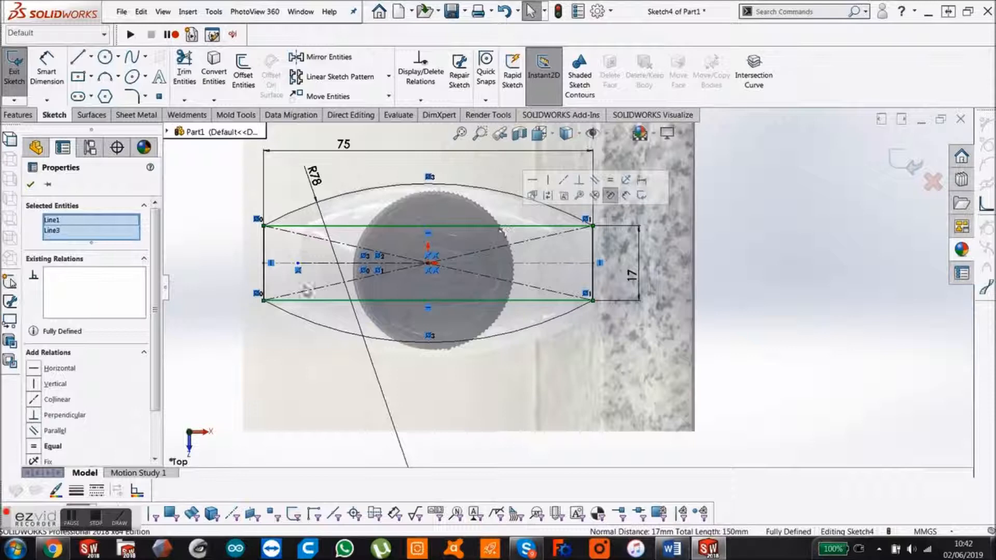
scroll(158, 358, down, 2)
click(47, 441)
click(31, 184)
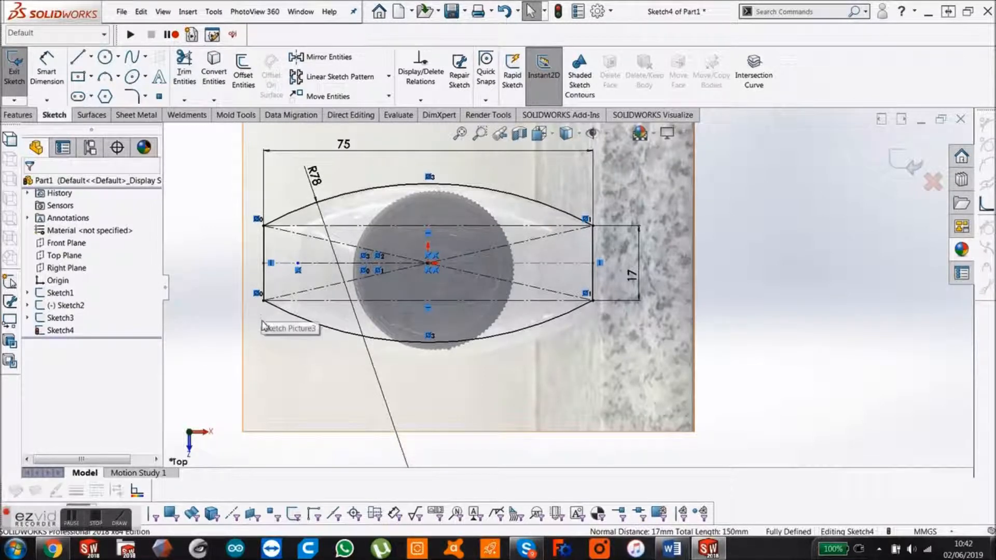
Step: Extrude the bottle's cross-section upward as a blind boss 125 mm high, checking the height against the picture in front view
mouse_move(266, 334)
middle_down()
mouse_move(280, 322)
mouse_move(267, 249)
mouse_move(416, 336)
middle_up()
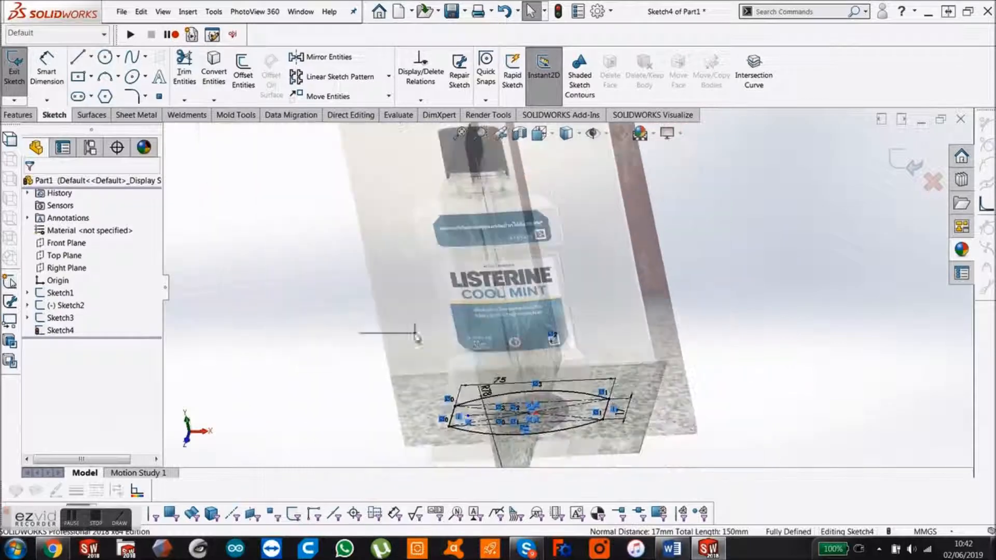
click(21, 115)
click(23, 76)
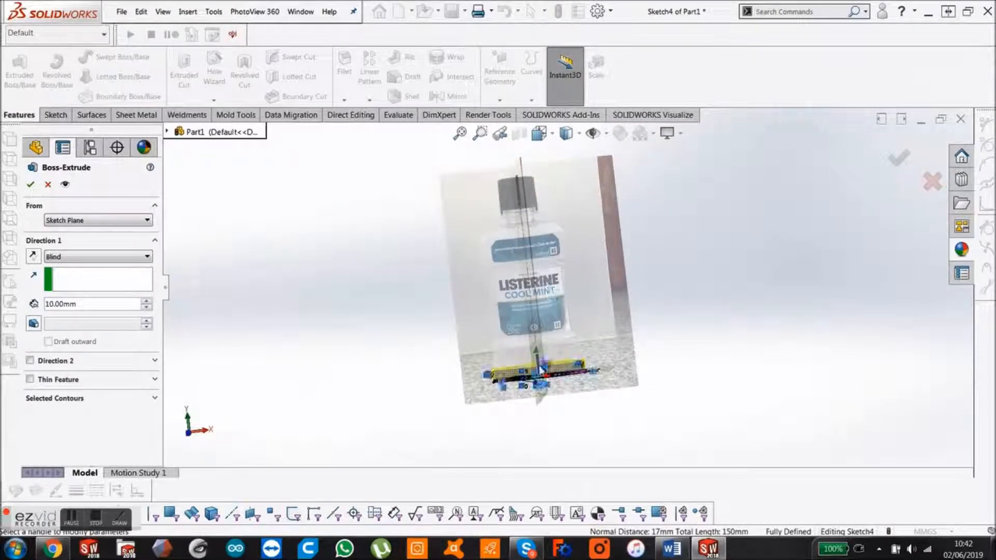
drag(536, 354, 541, 259)
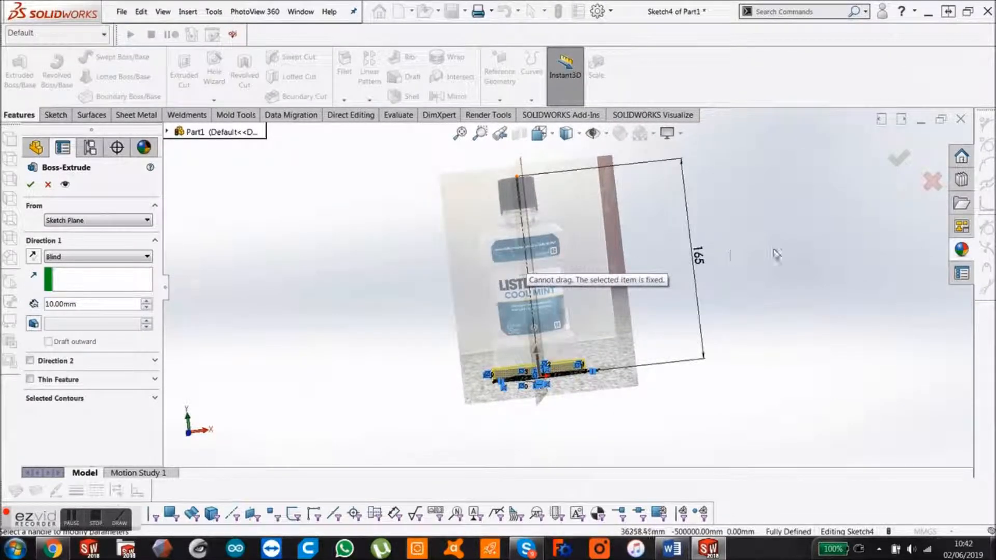
key(space)
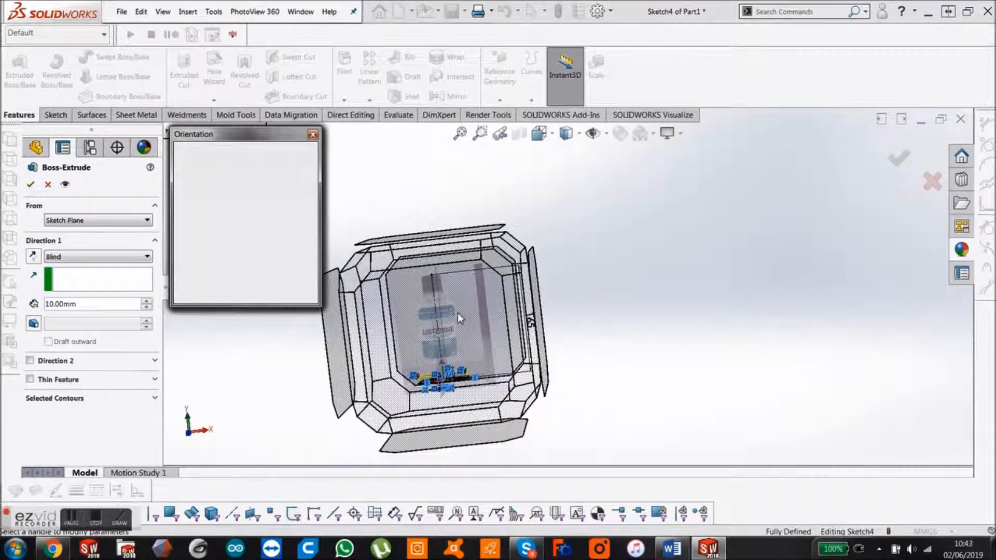
key(ctrl+1)
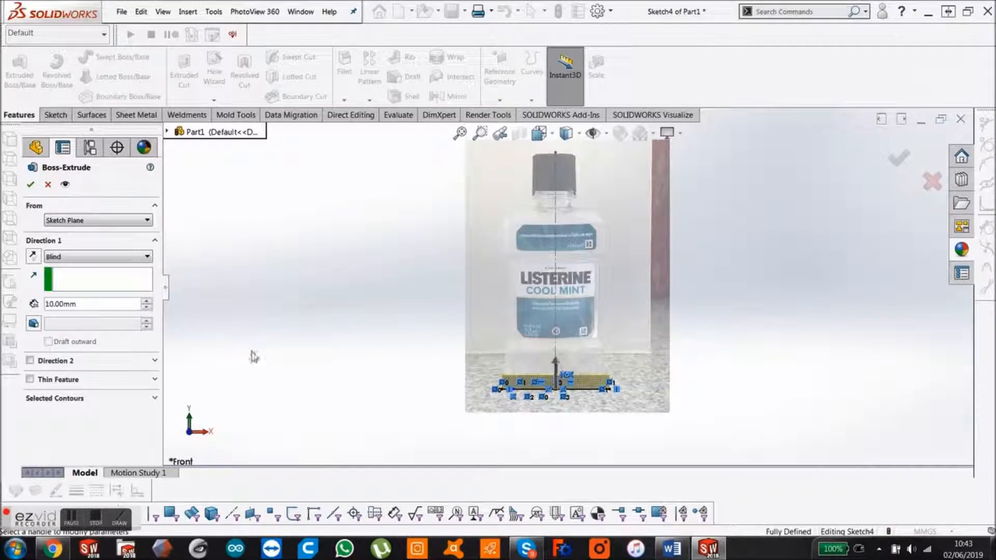
click(146, 302)
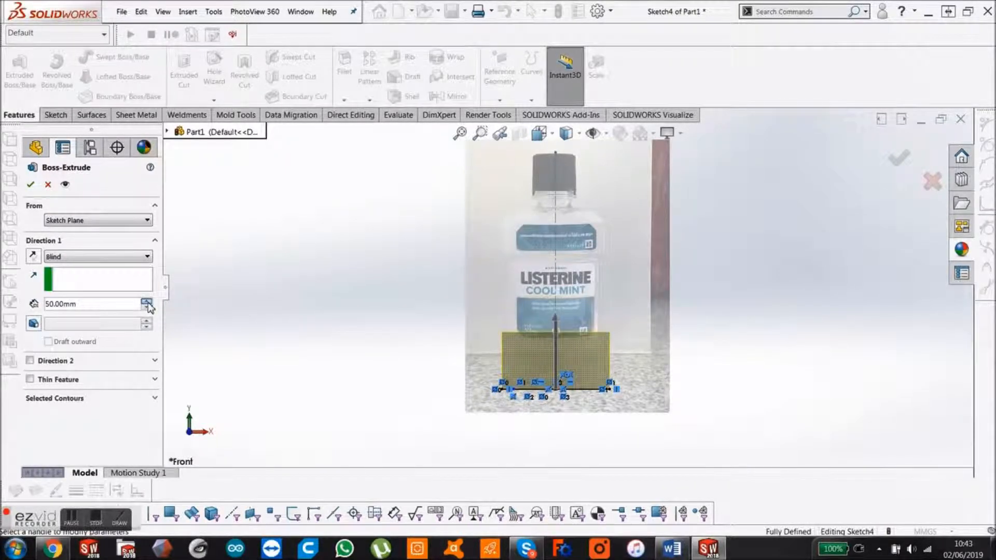
click(147, 302)
click(147, 302)
scroll(560, 233, down, 5)
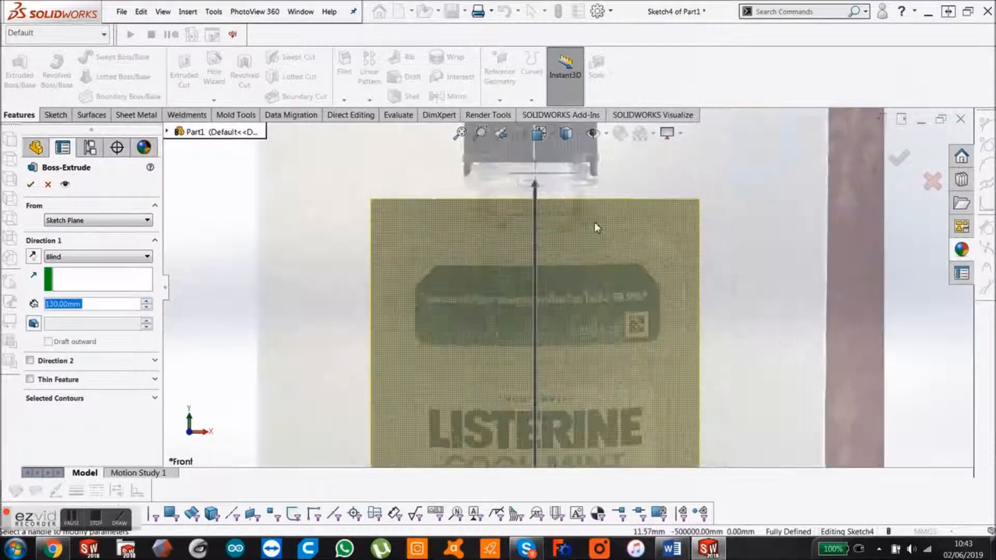
text(125)
key(Return)
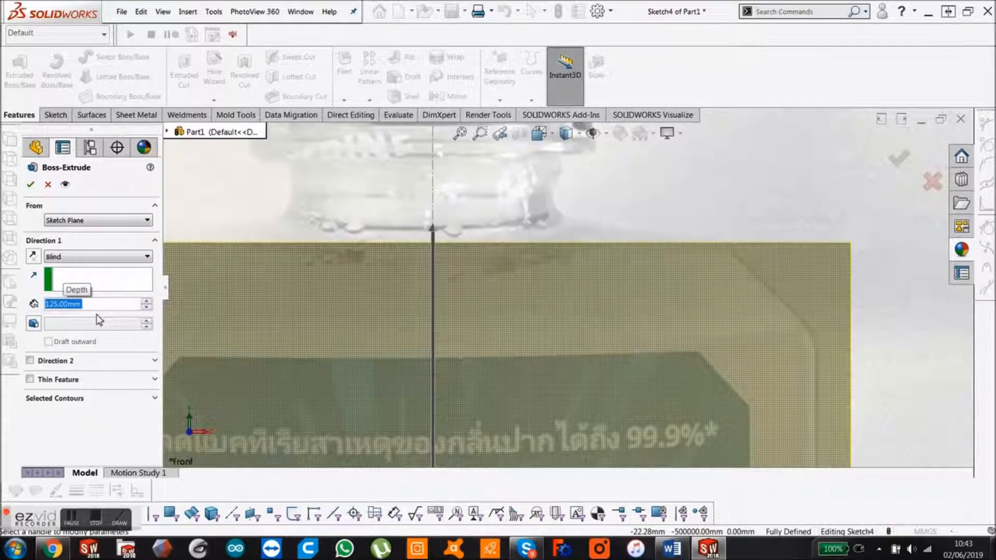
scroll(413, 254, up, 5)
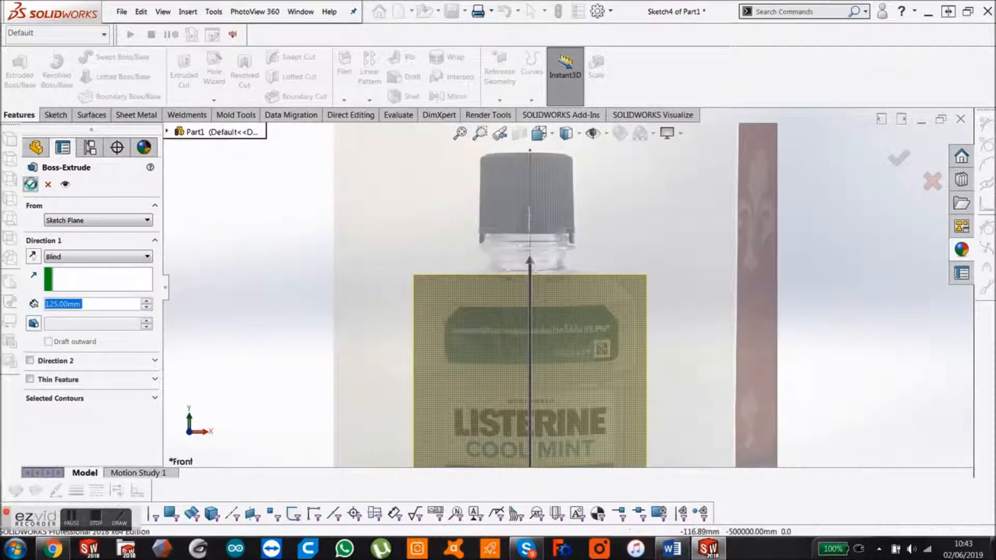
click(31, 186)
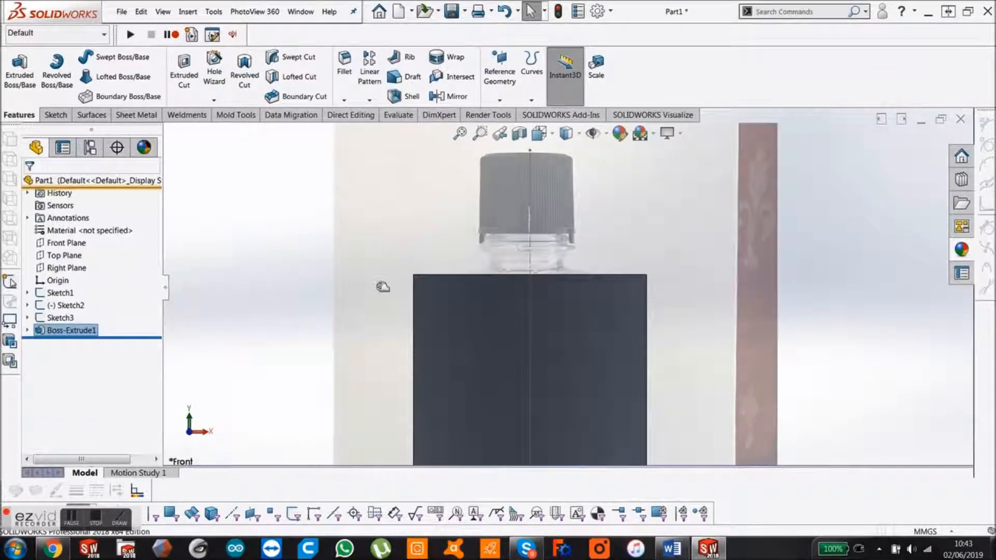
Step: Hide the extruded body to examine the bottle's outline in the front reference picture, and show the body again
scroll(567, 288, up, 1)
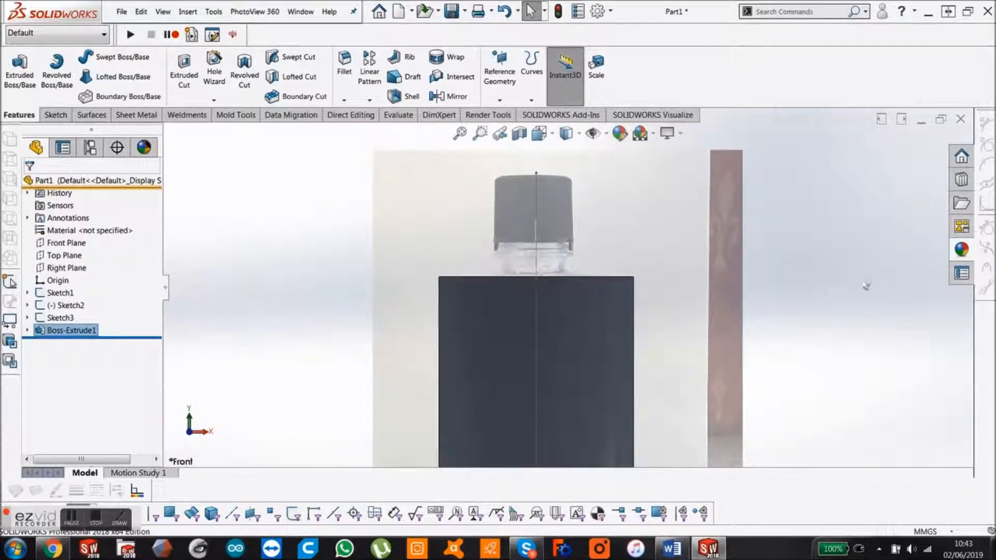
click(817, 280)
key(Tab)
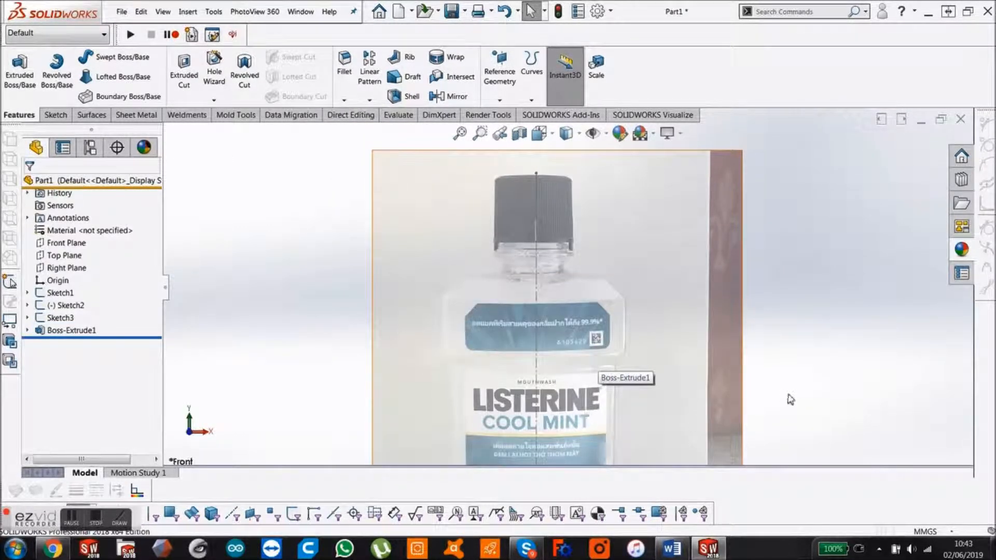
ctrl+middle_drag(600, 446, 570, 328)
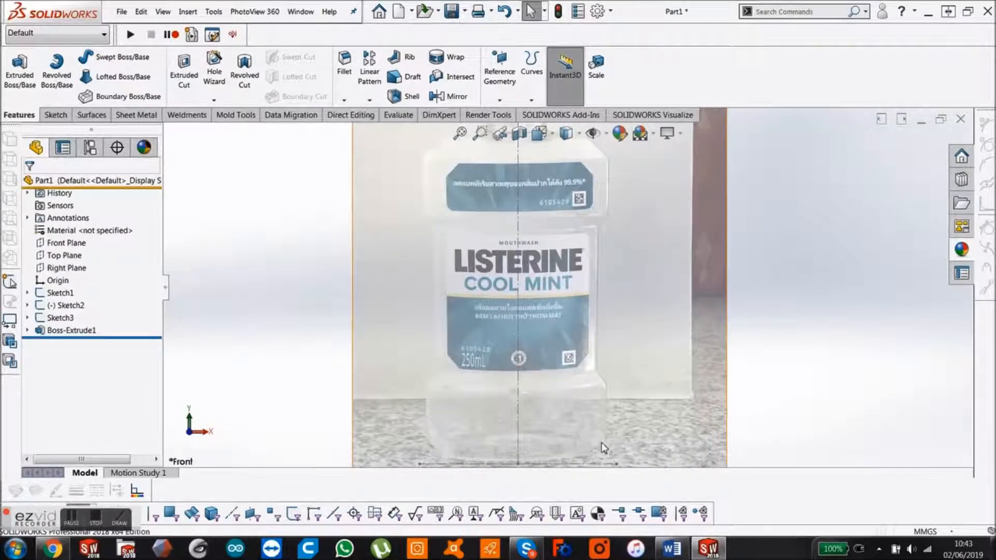
right_click(248, 240)
click(275, 390)
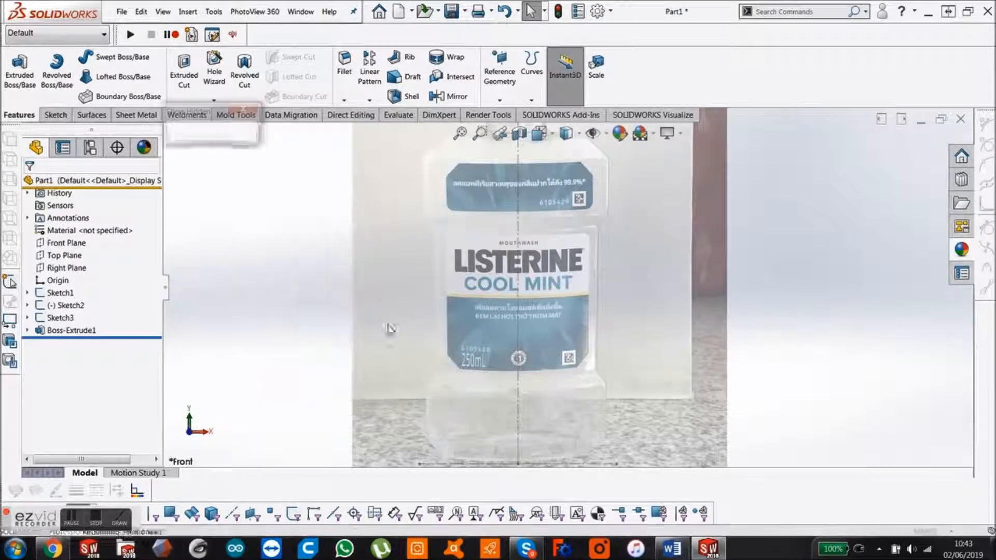
click(469, 282)
click(222, 131)
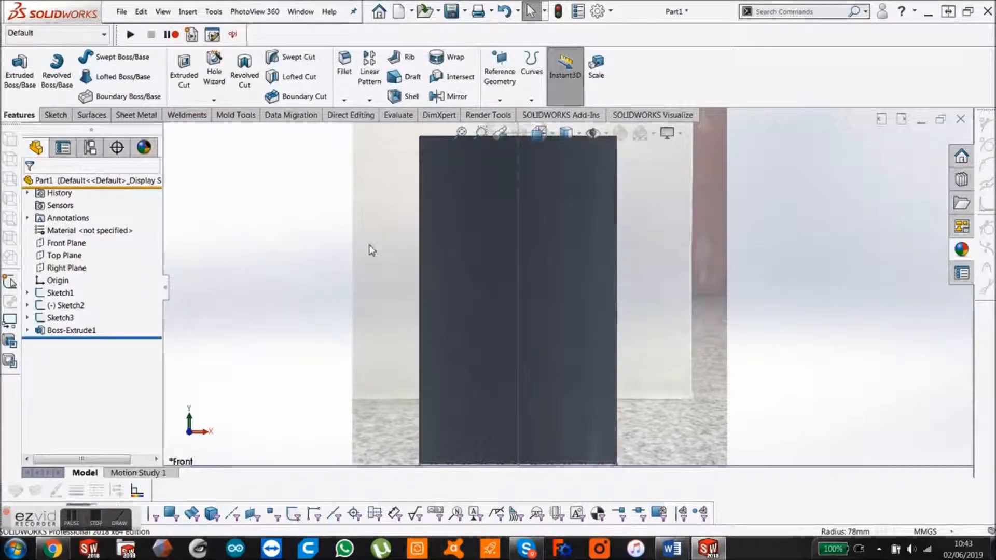
key(z)
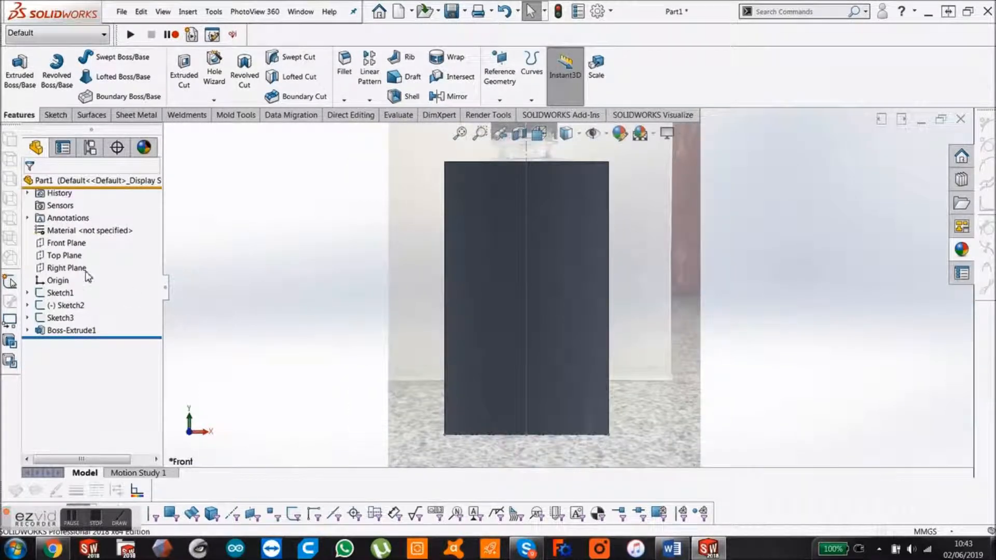
Step: Create a reference plane offset 50 mm above the Top Plane
click(65, 256)
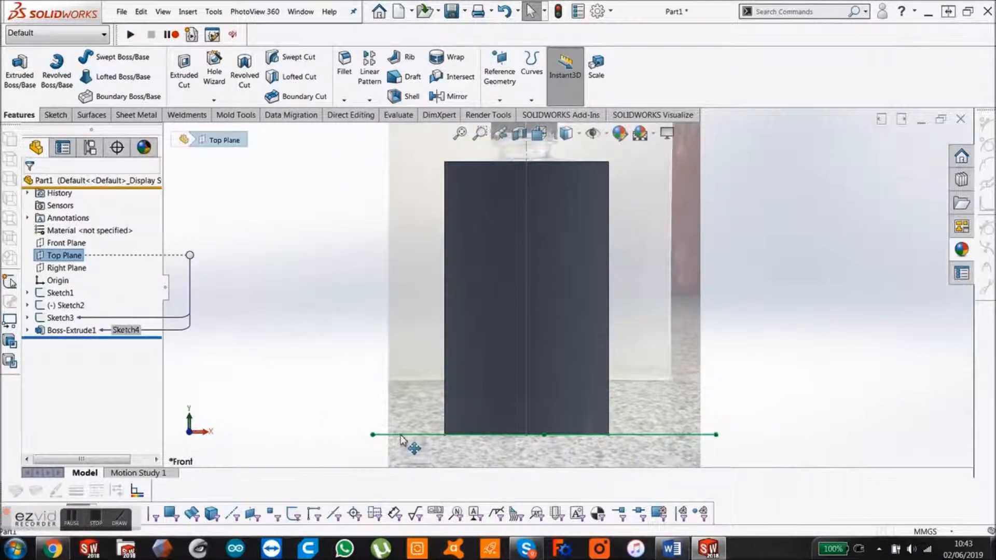
ctrl+drag(392, 399, 389, 287)
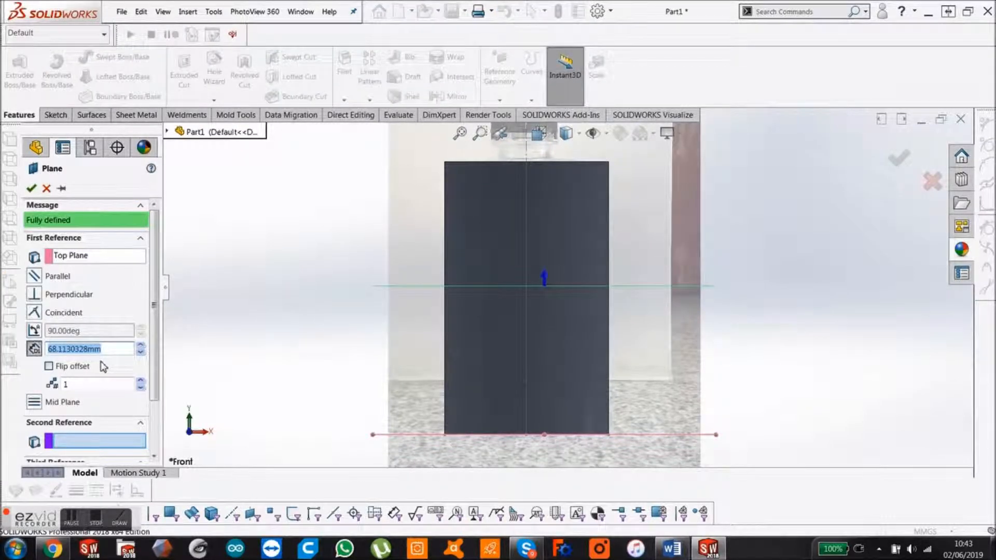
text(50)
key(Return)
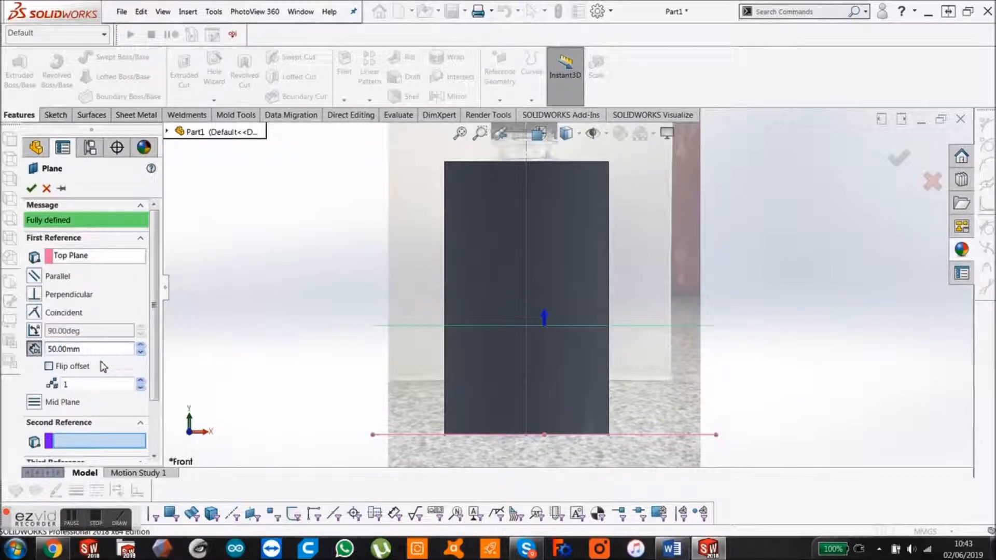
click(32, 189)
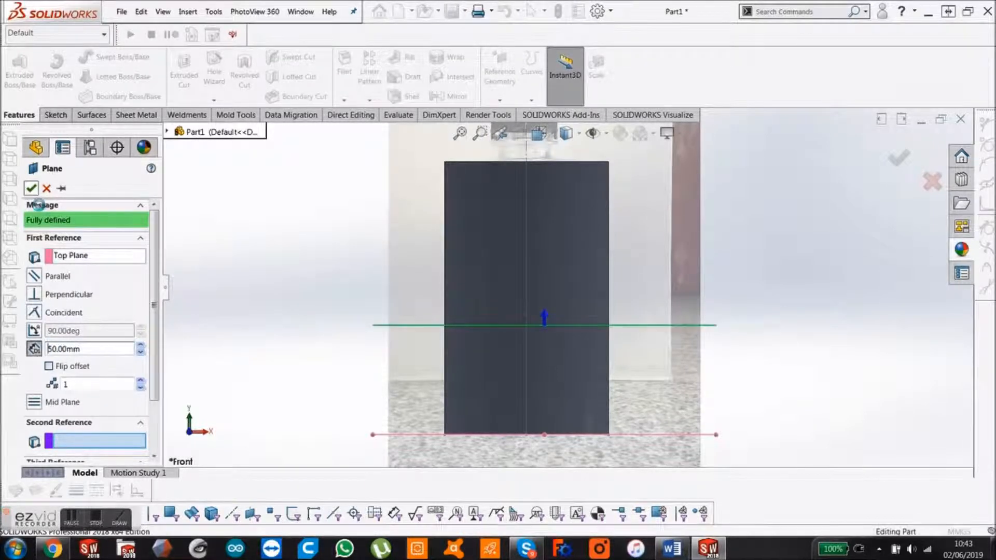
Step: Start a sketch on the new offset plane and convert the outline of the body's top face into it
click(62, 117)
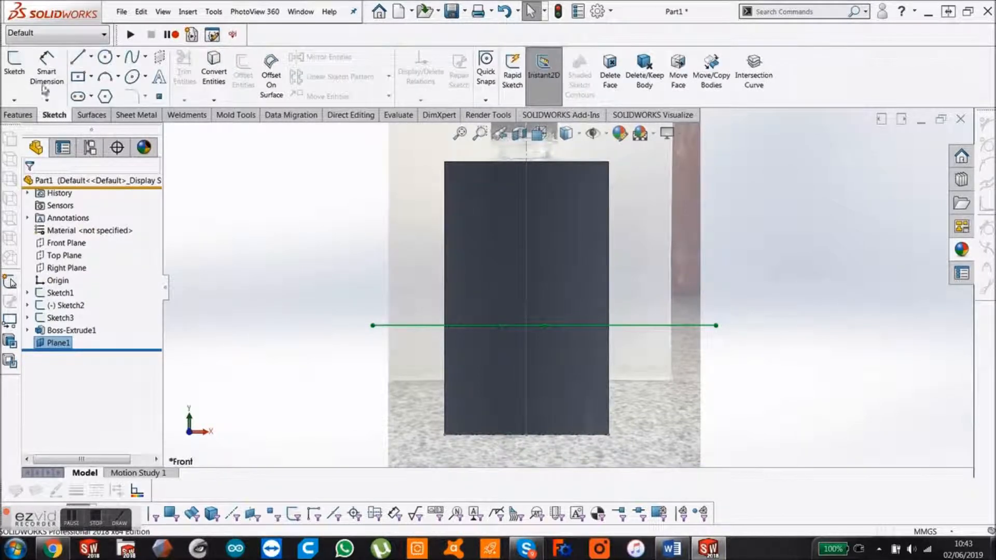
click(14, 68)
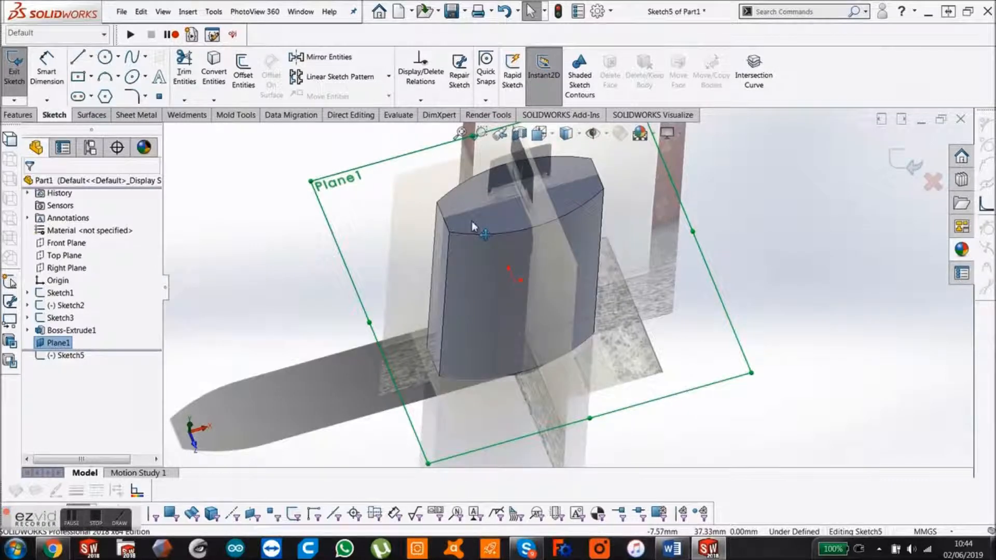
click(471, 221)
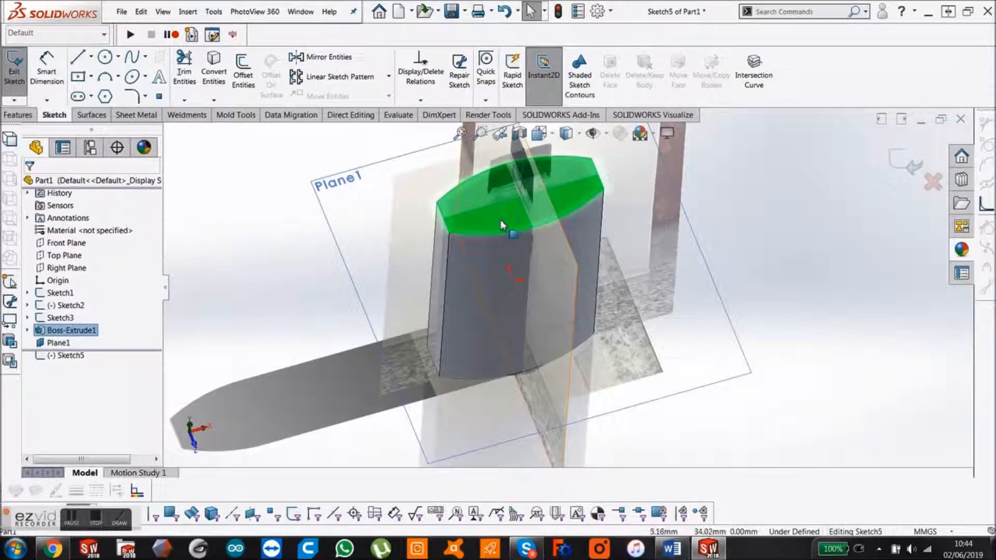
click(214, 70)
Step: Offset the whole converted outline inward by 3 mm
scroll(597, 261, down, 3)
click(570, 303)
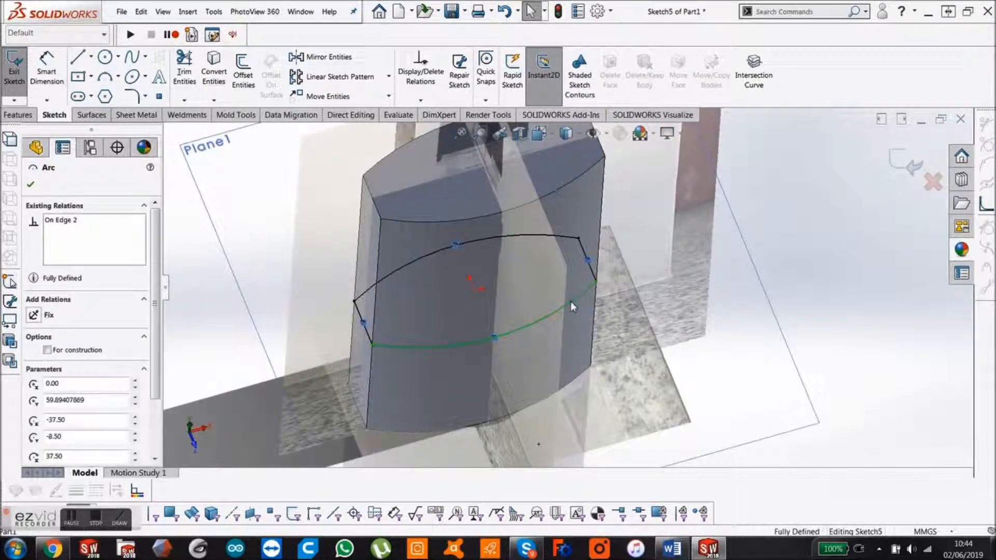
click(242, 78)
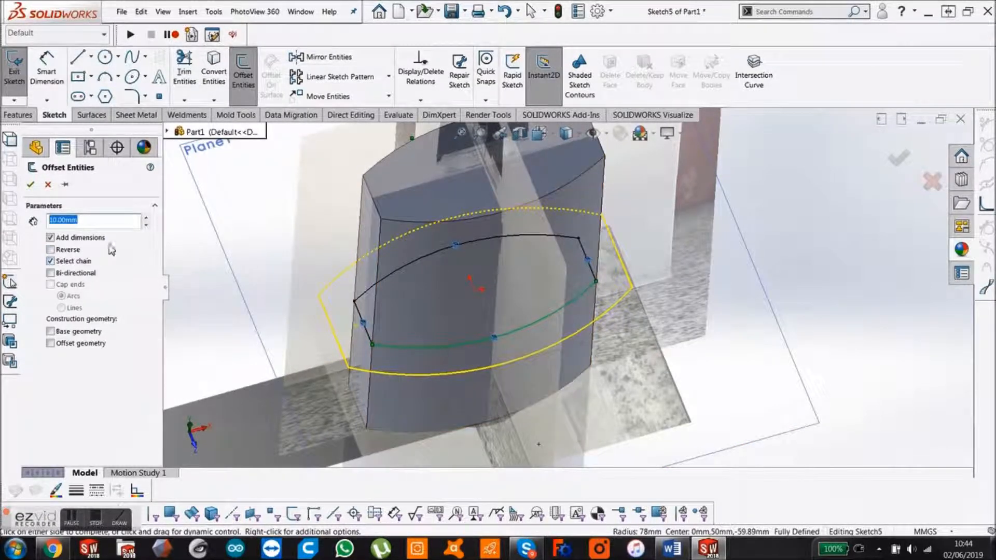
text(5)
key(Return)
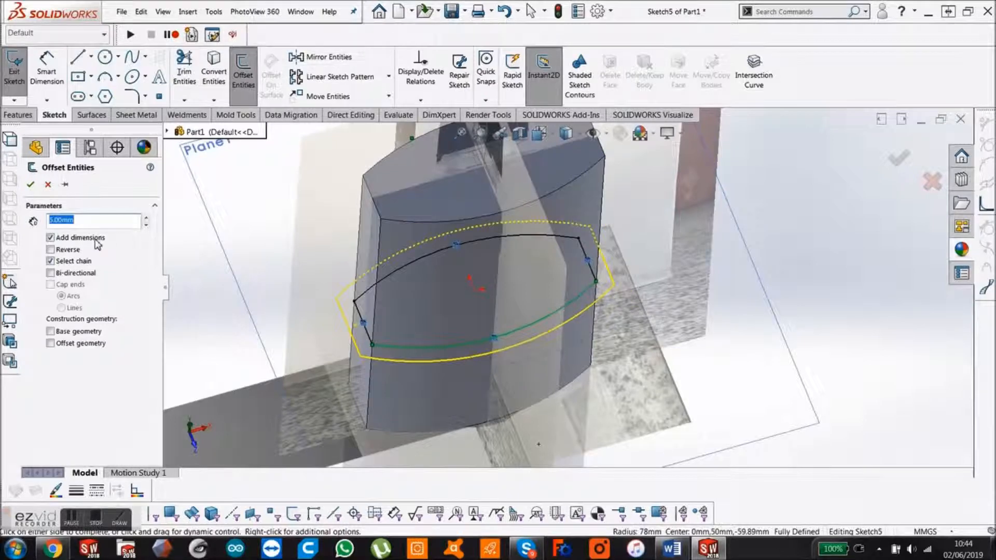
click(59, 249)
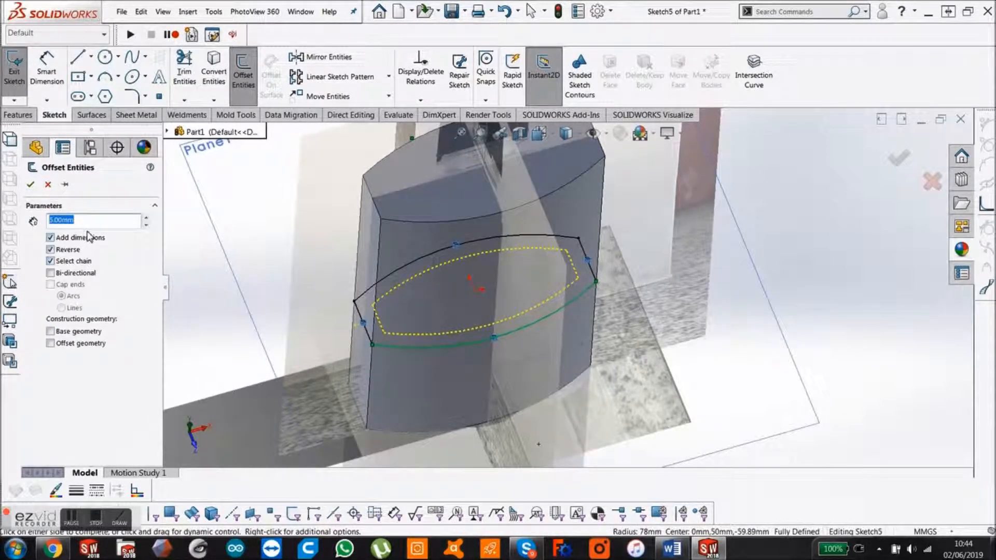
text(3)
key(Return)
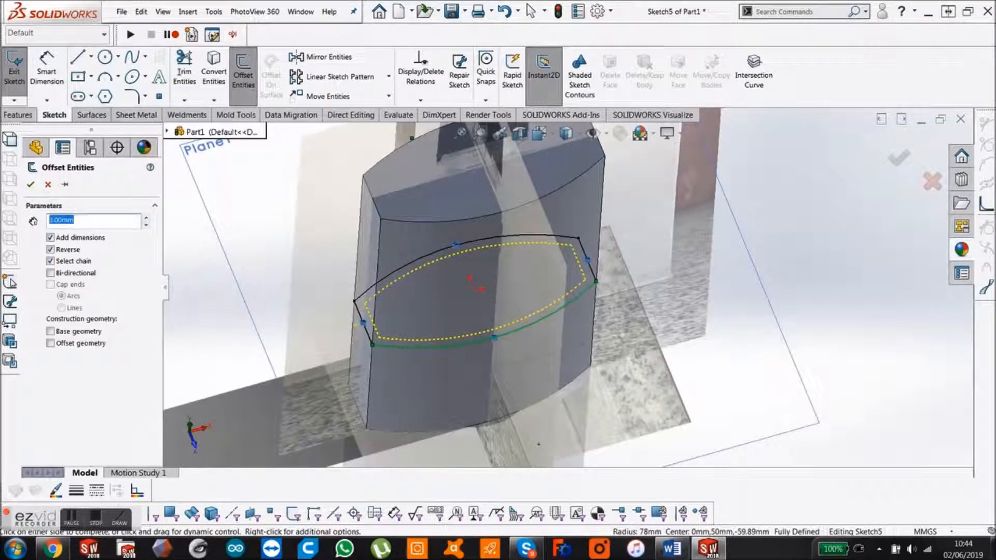
key(Return)
Step: Cut the ring between the two outlines from the body, blind 20 mm downward and 40 mm upward from the sketch plane
middle_drag(384, 309, 359, 244)
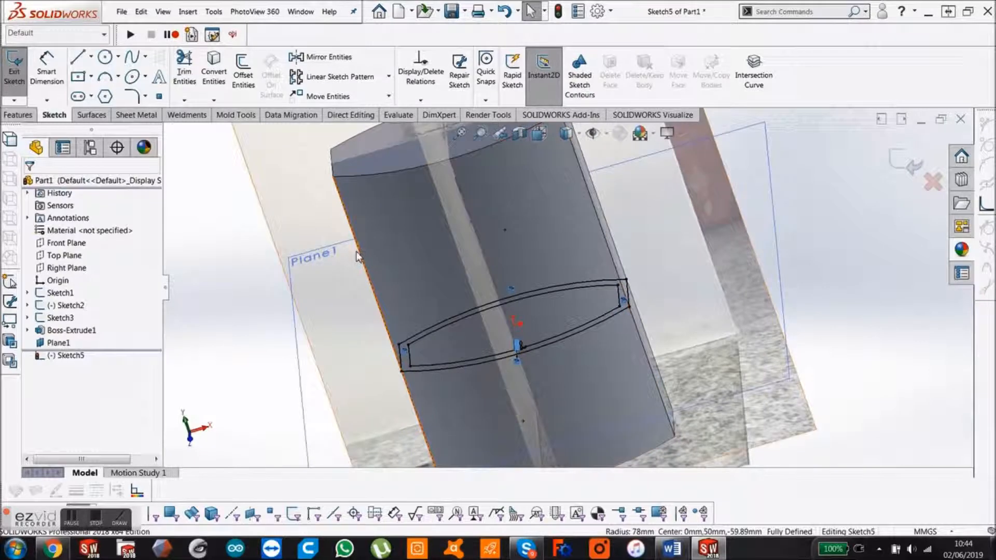
click(18, 115)
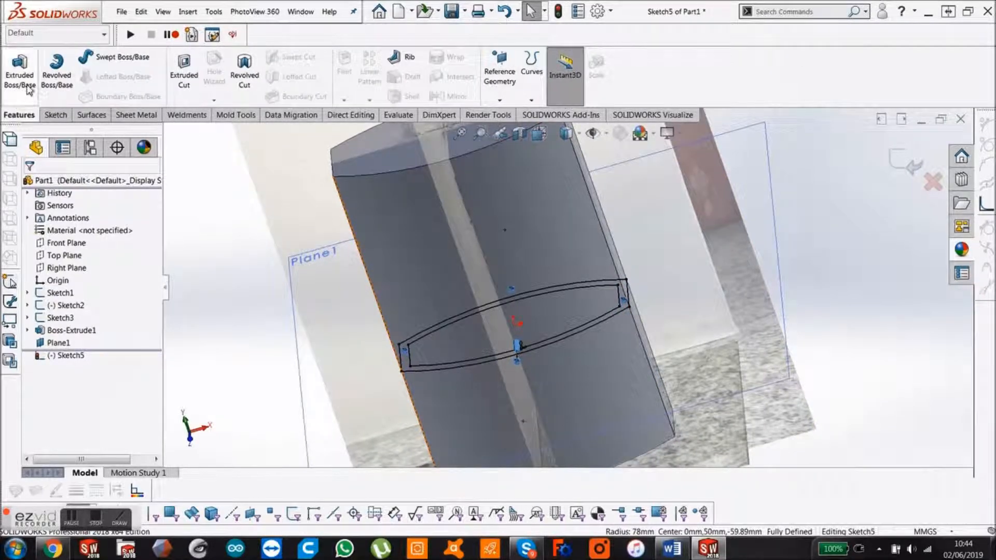
click(184, 73)
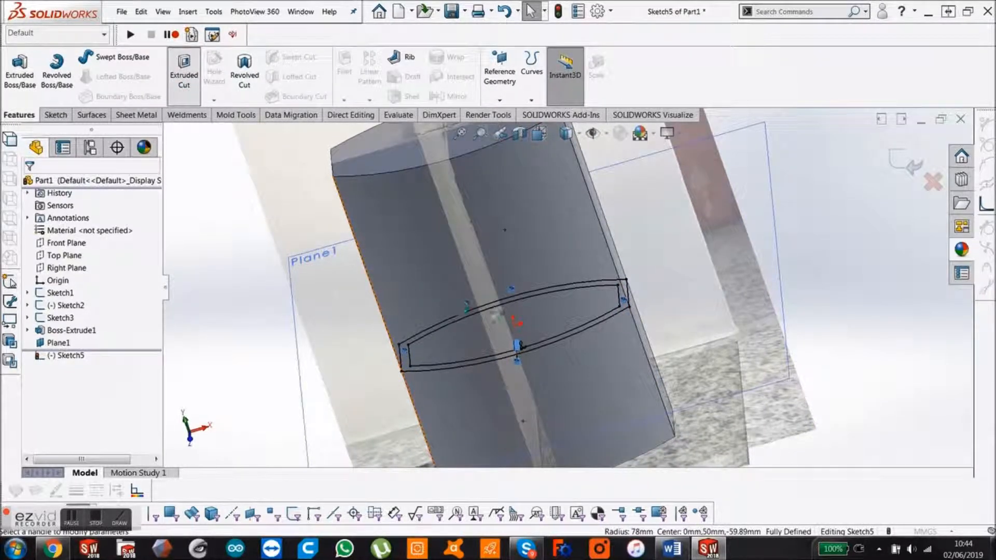
middle_drag(497, 317, 332, 355)
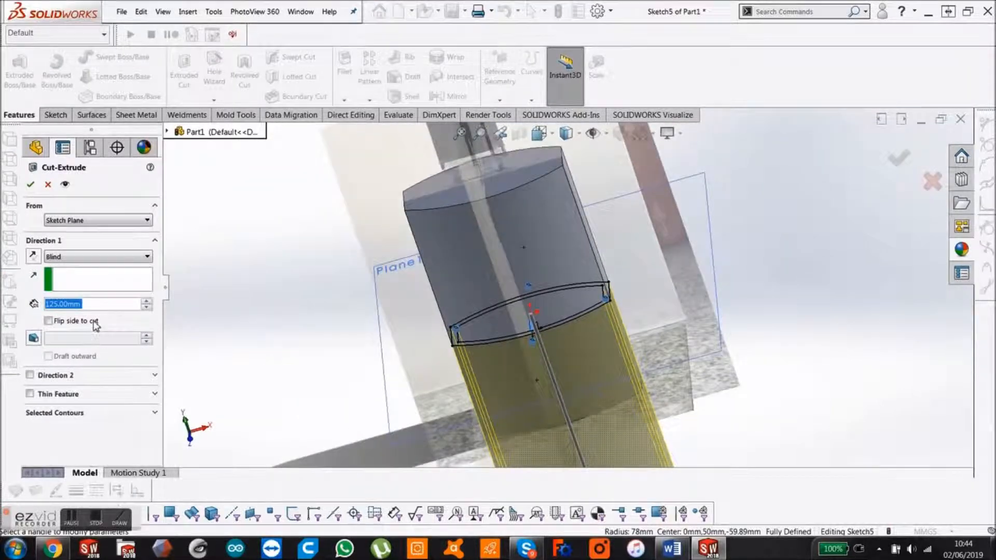
text(20)
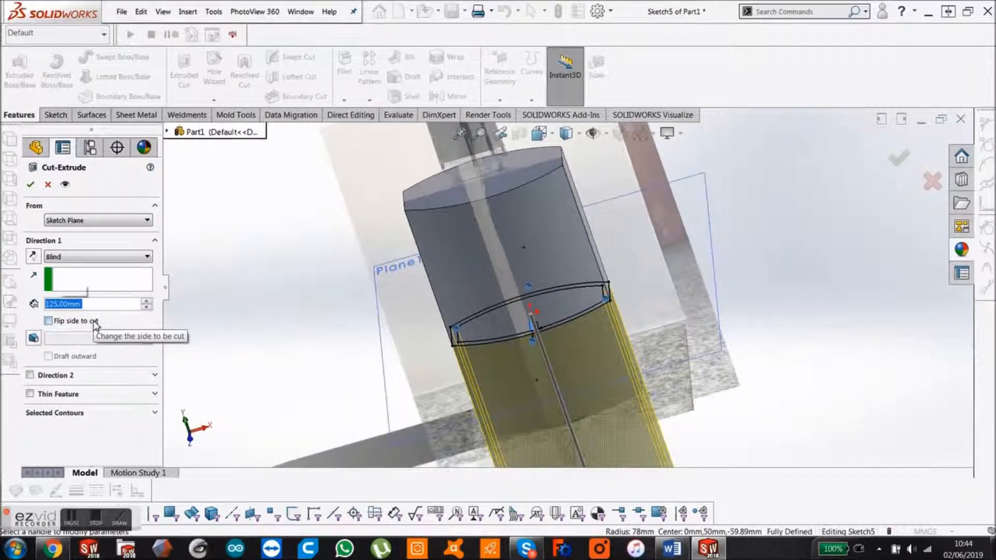
key(Return)
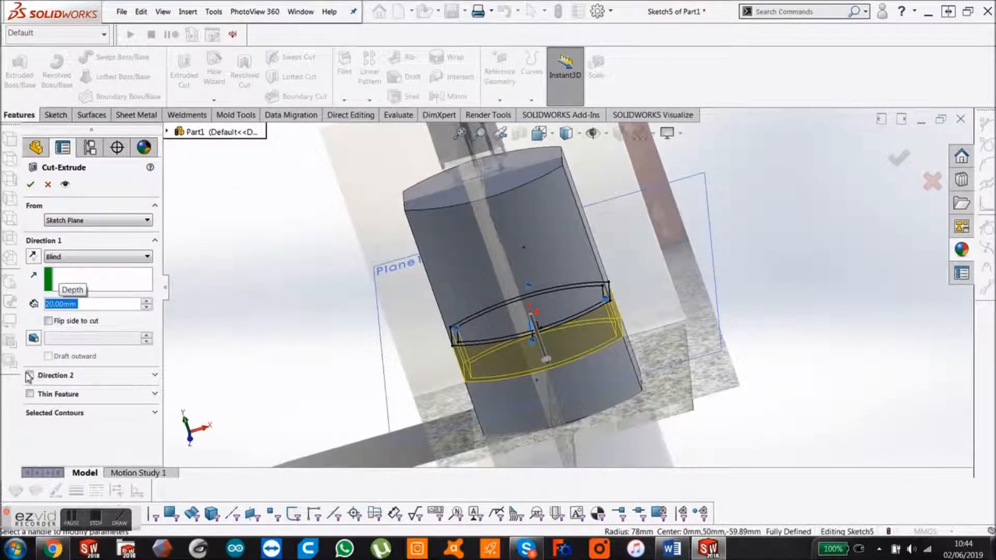
click(30, 376)
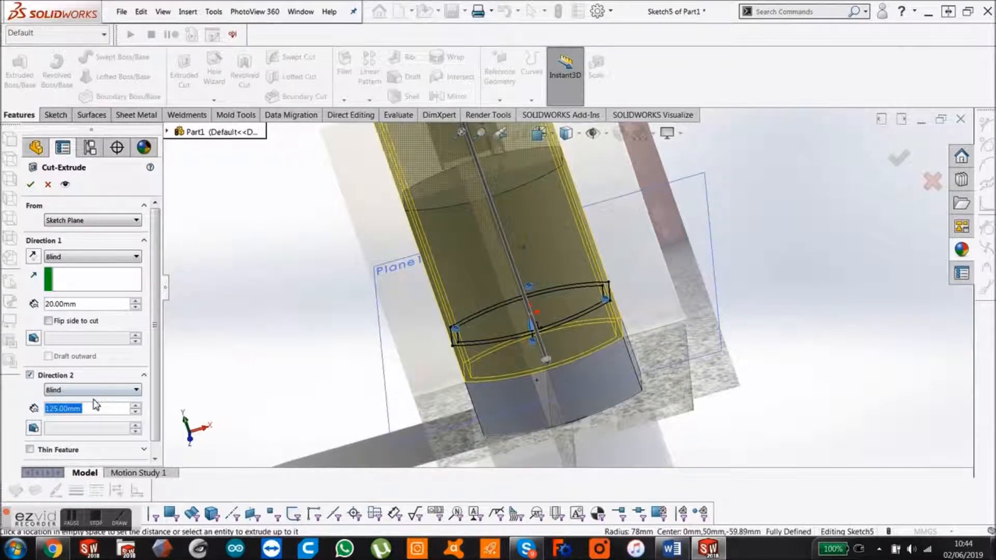
text(40)
key(Return)
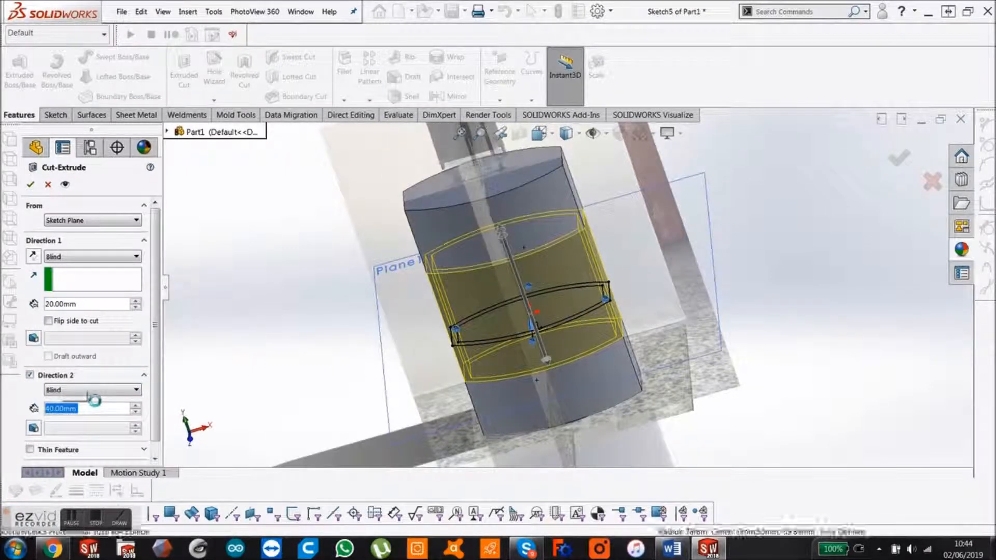
key(Return)
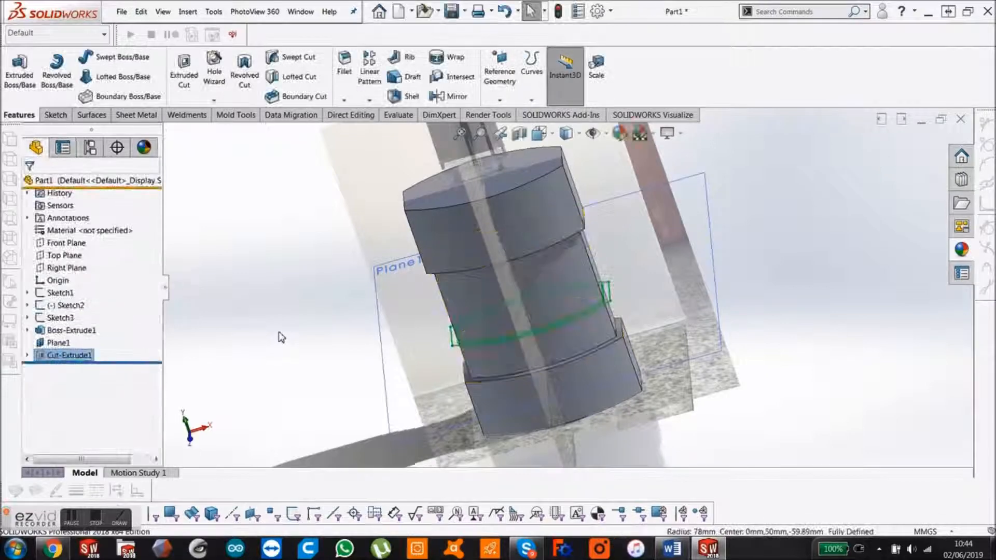
Step: Compare the recessed body with the front reference picture in front view, alternately hiding and showing the body
middle_drag(525, 298, 525, 269)
key(space)
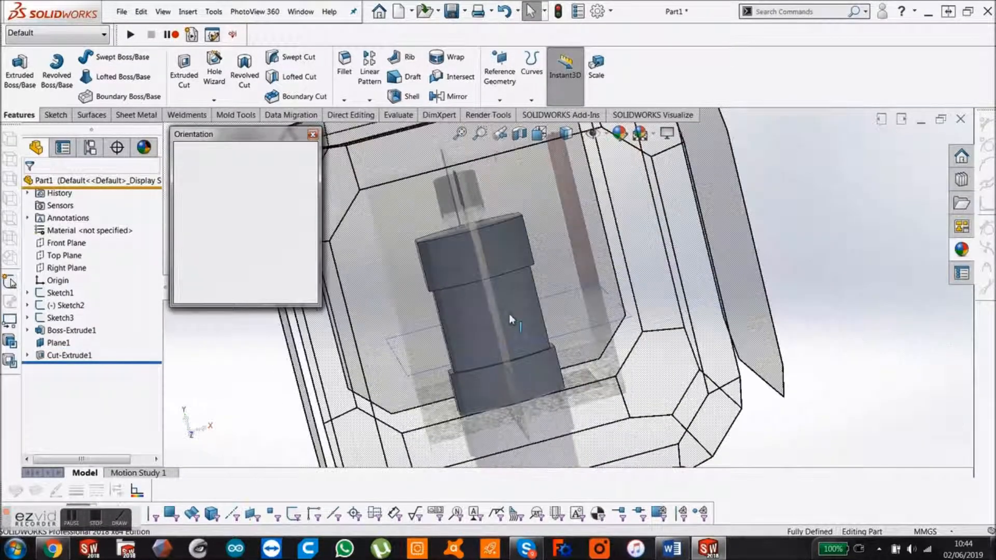
scroll(509, 313, up, 4)
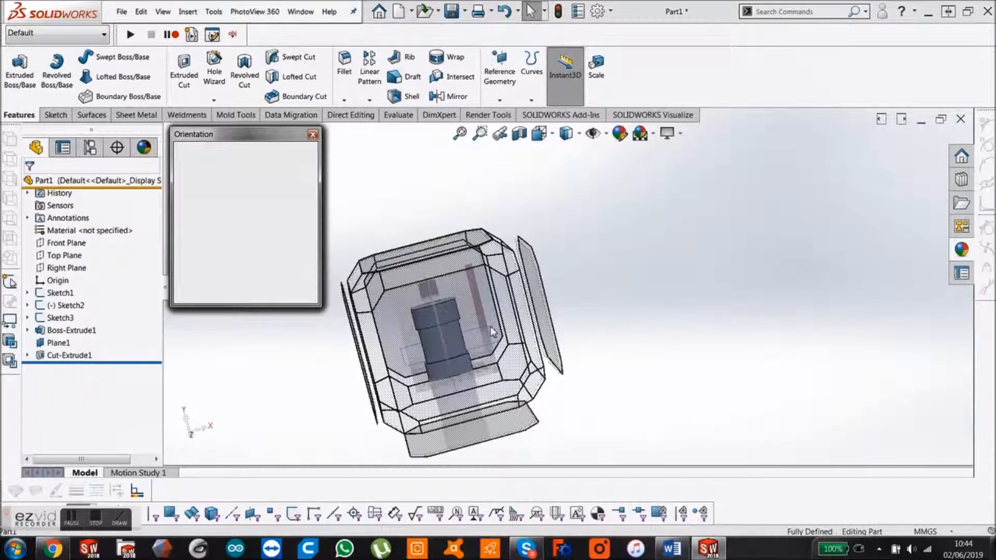
click(490, 325)
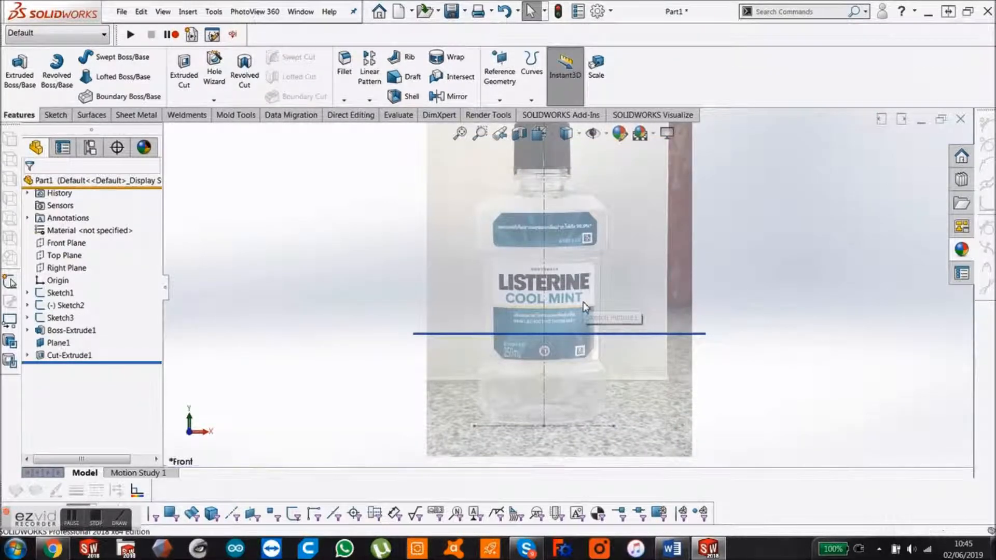
key(ctrl+z)
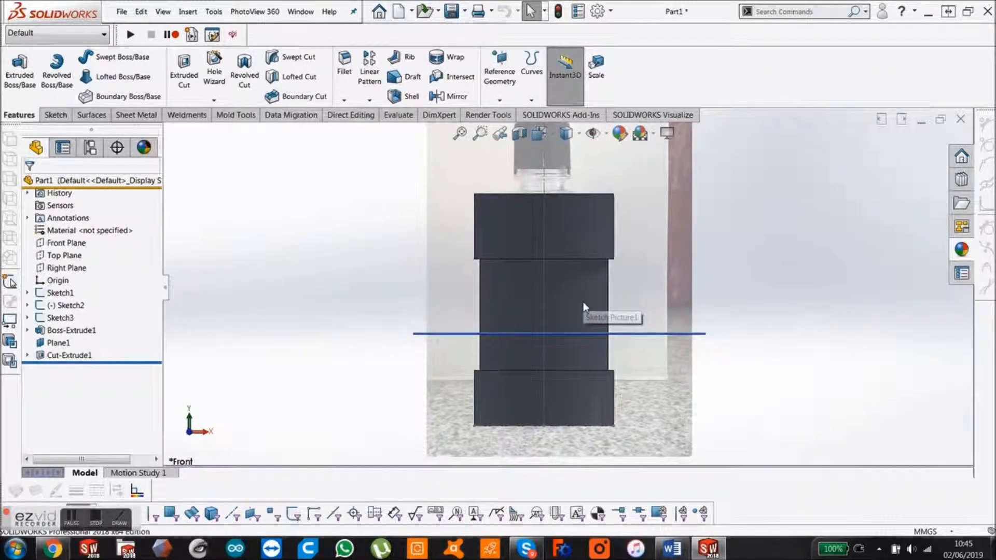
key(ctrl+y)
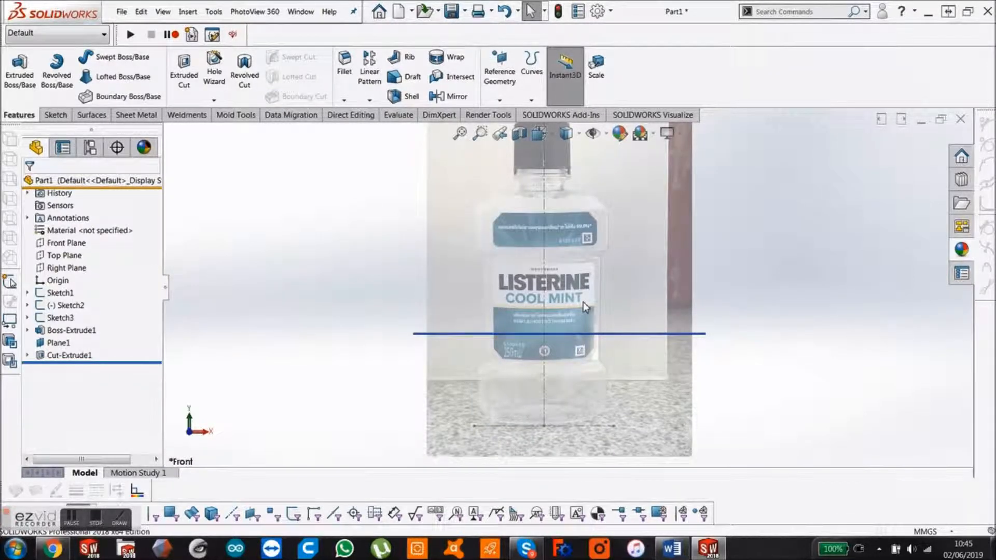
key(ctrl+z)
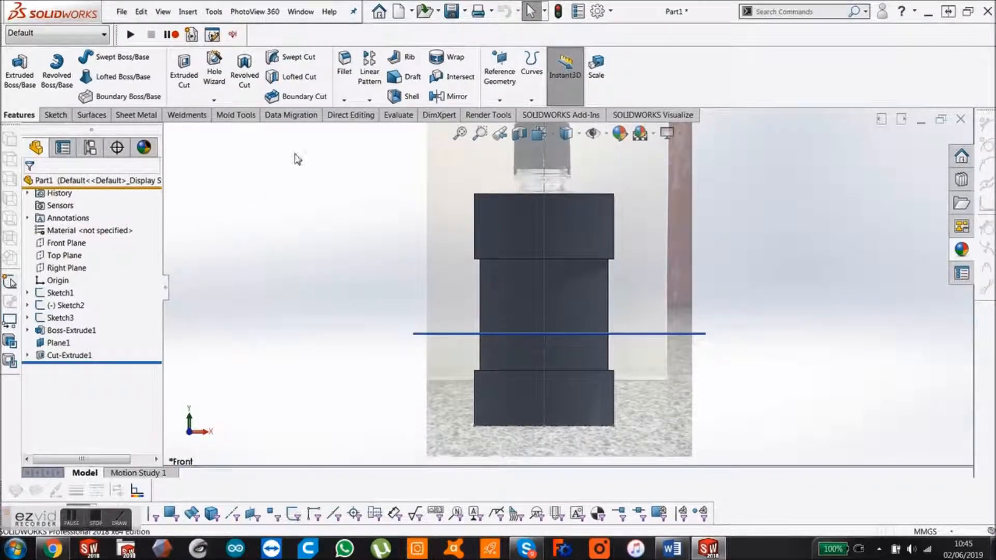
Step: Start a distance-angle chamfer on all four edges of the body's top face
click(344, 100)
click(357, 126)
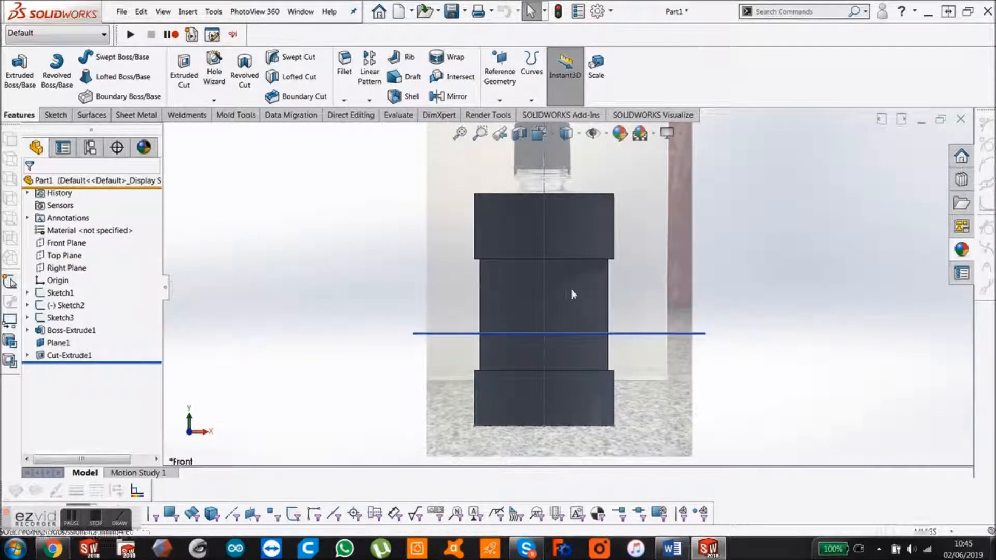
middle_drag(576, 255, 538, 311)
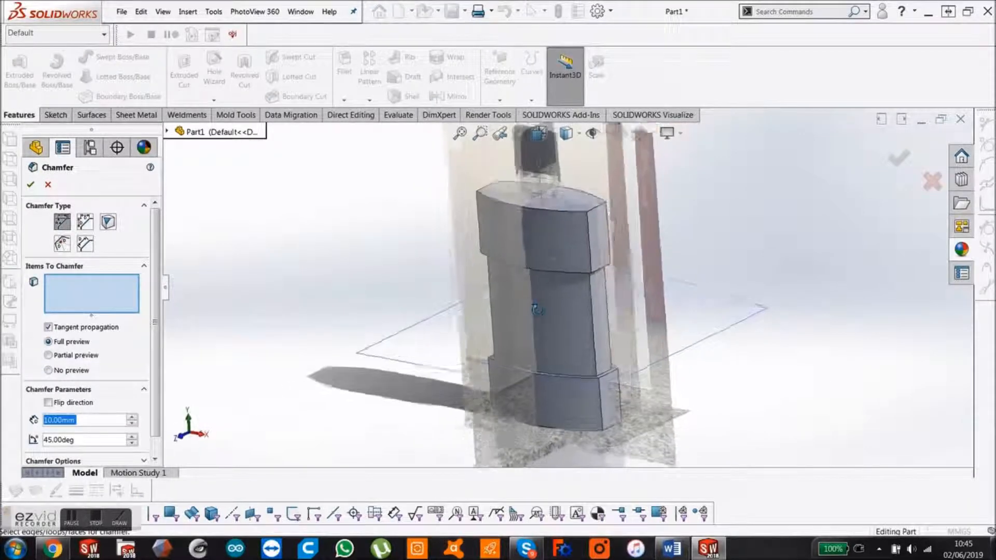
scroll(610, 212, down, 4)
scroll(570, 244, down, 3)
click(508, 281)
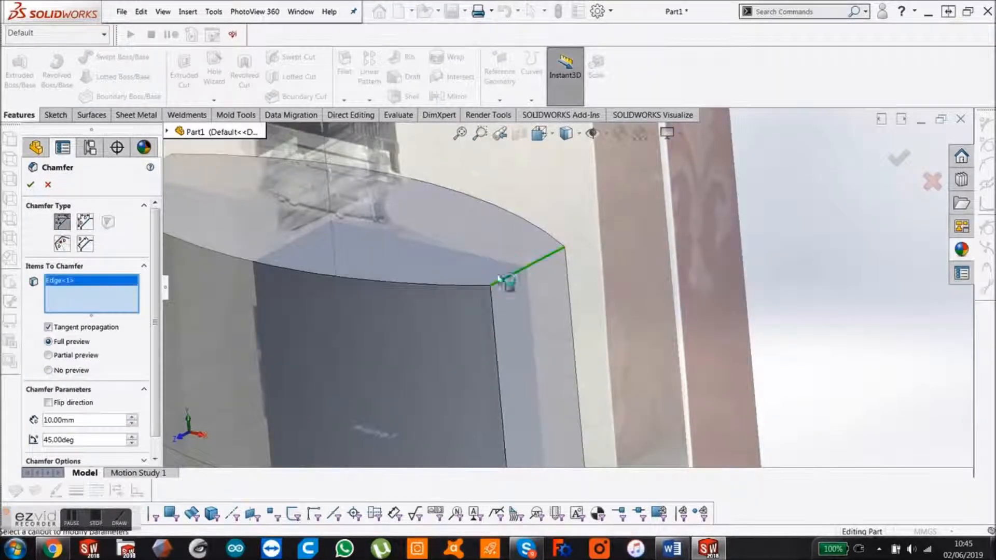
scroll(507, 282, up, 3)
click(264, 210)
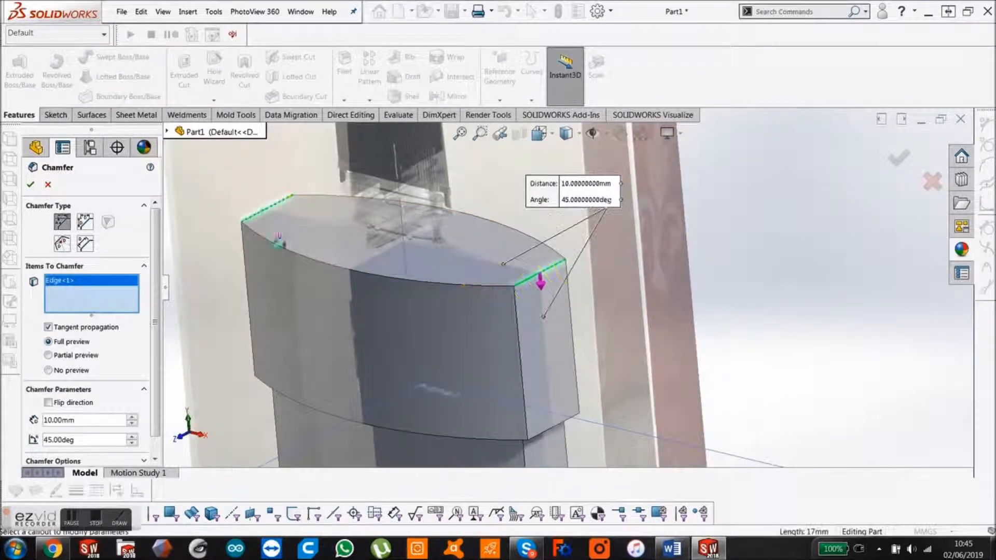
click(347, 274)
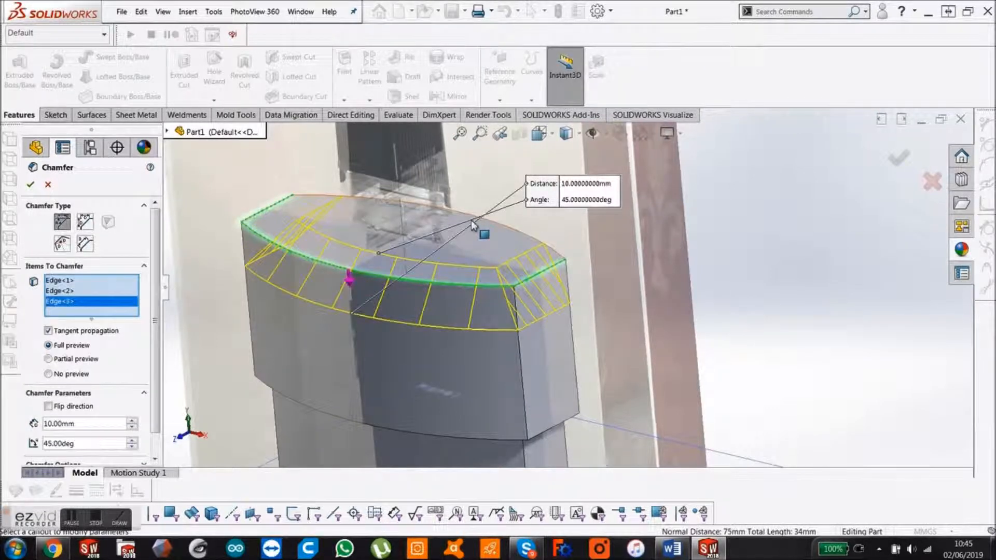
click(495, 226)
scroll(495, 228, up, 3)
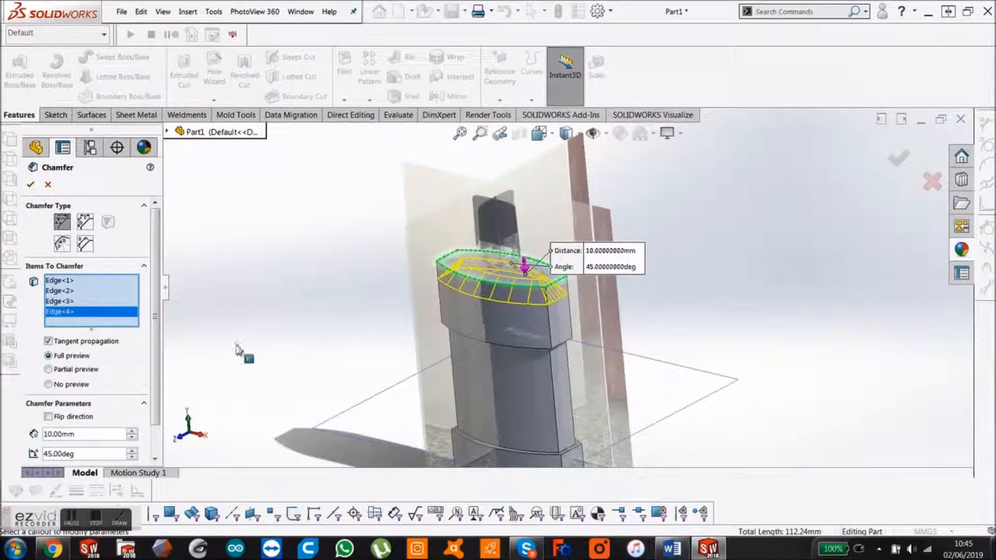
Step: Set the top edge chamfer to 7 mm at 45° and create it
drag(89, 434, 0, 443)
text(5)
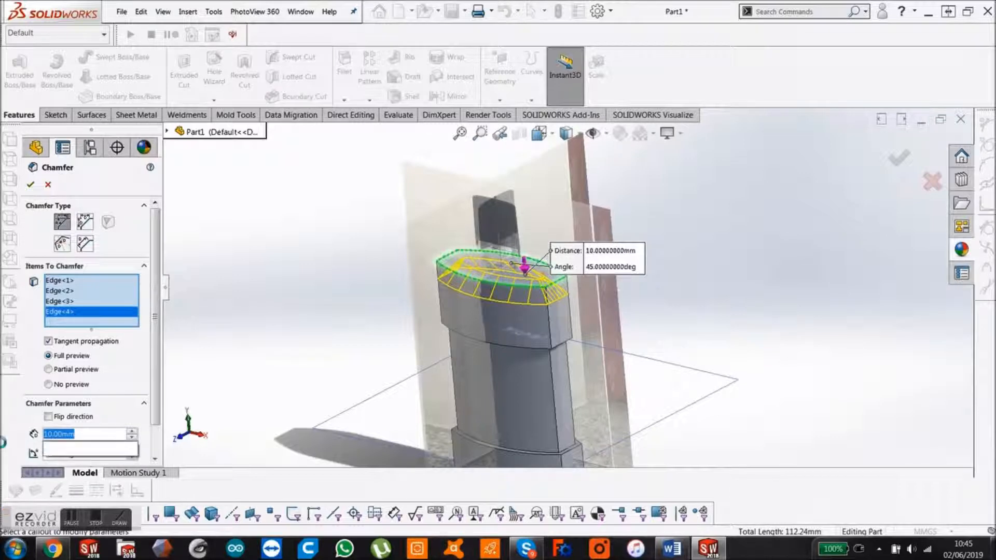
key(Return)
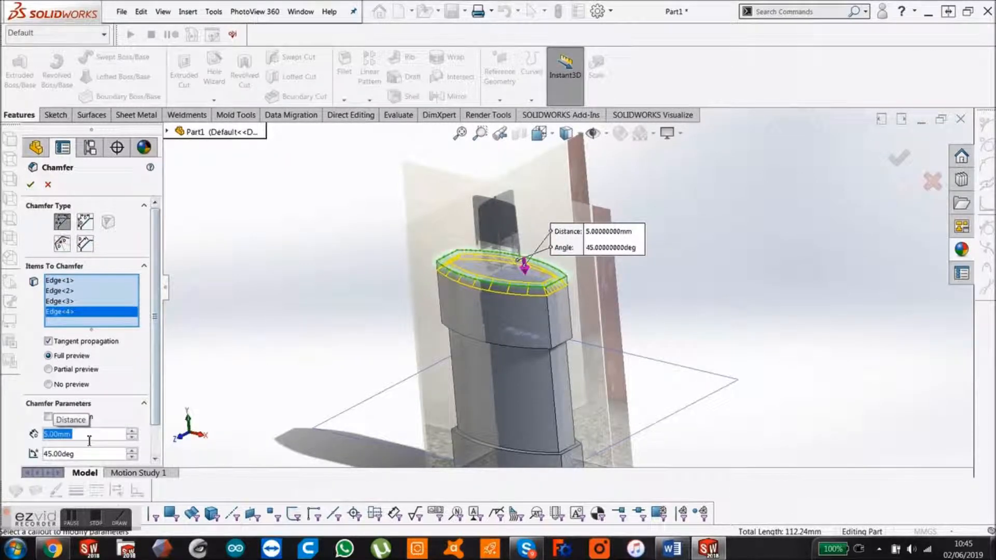
text(7)
key(Return)
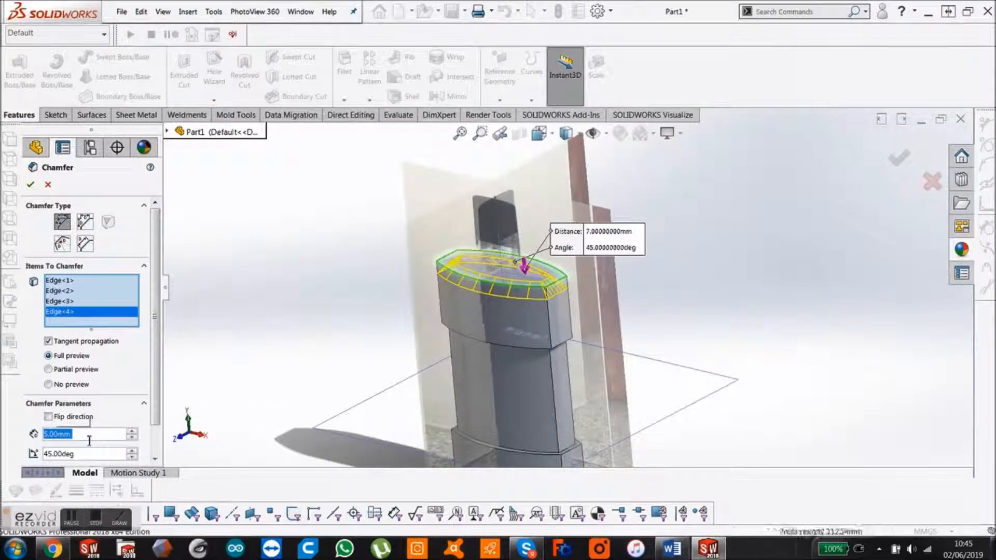
click(31, 184)
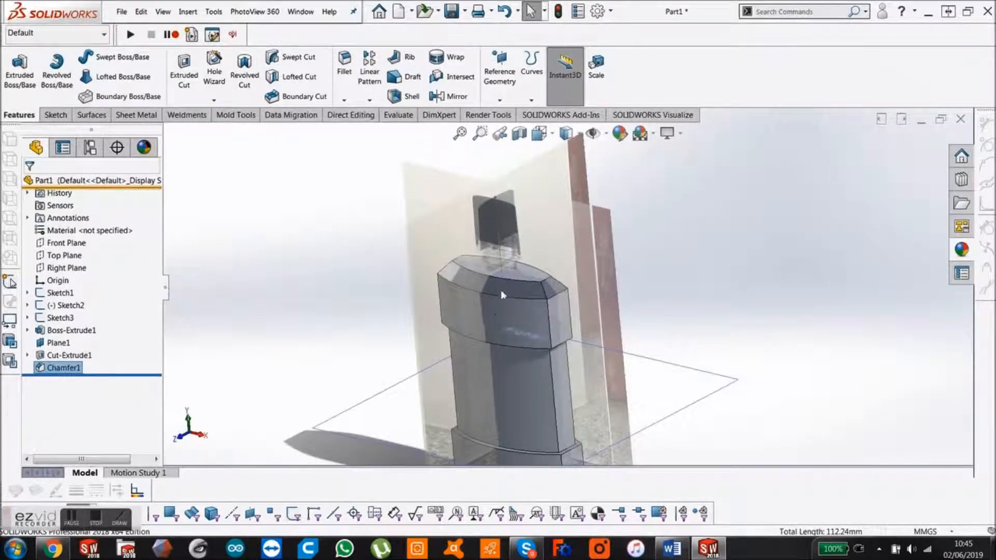
Step: Start another chamfer on the four inner edges where the recessed walls meet the underside of the upper section
click(638, 356)
middle_drag(638, 356, 561, 410)
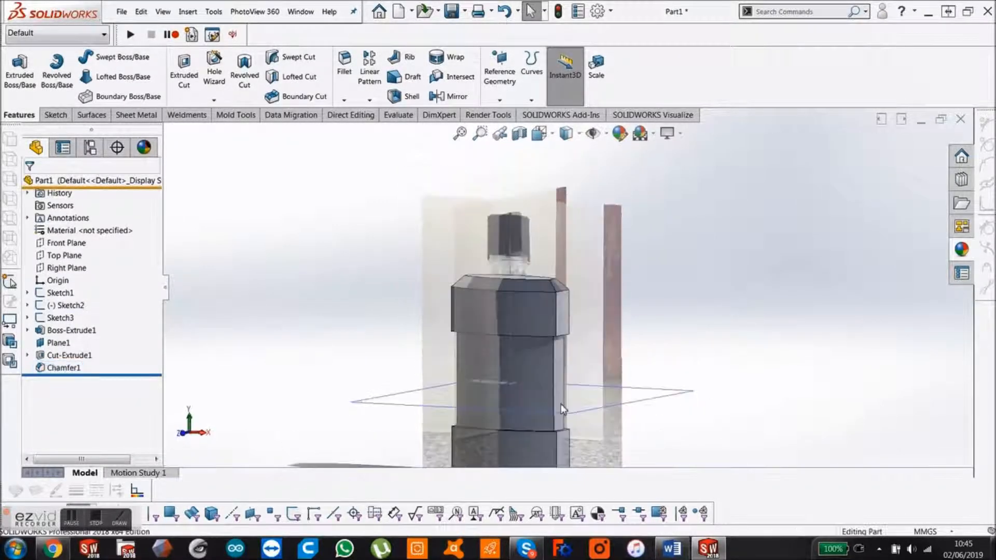
scroll(555, 412, down, 2)
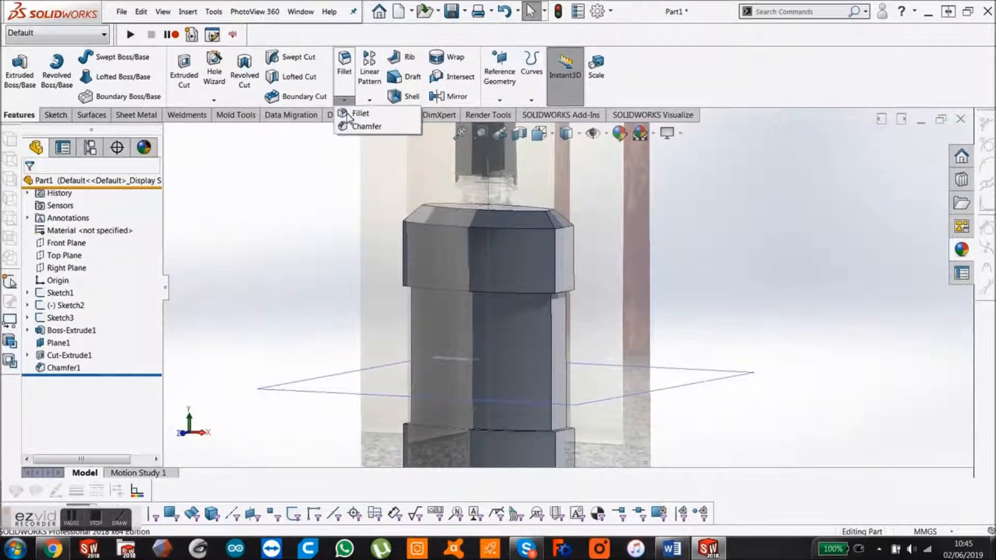
key(Return)
middle_drag(483, 321, 492, 264)
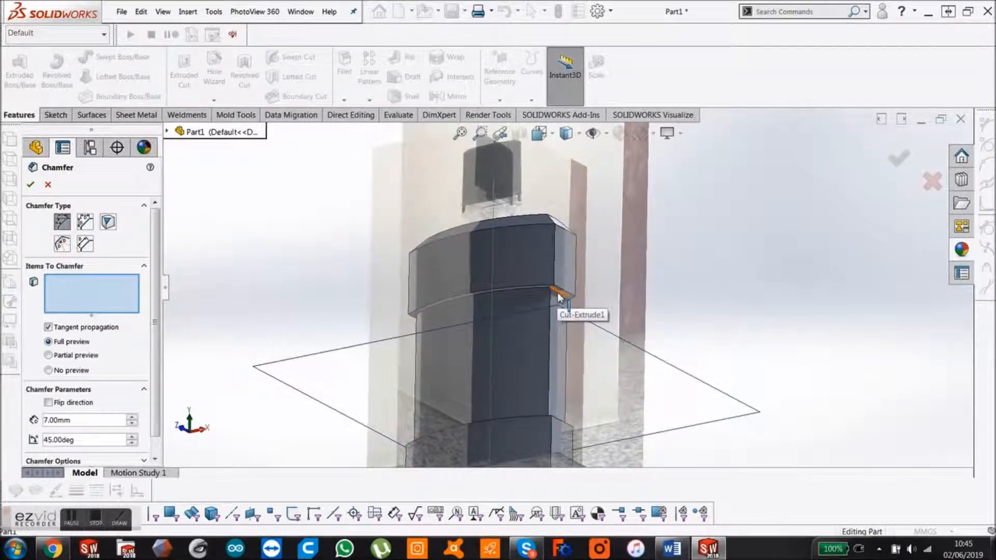
click(558, 292)
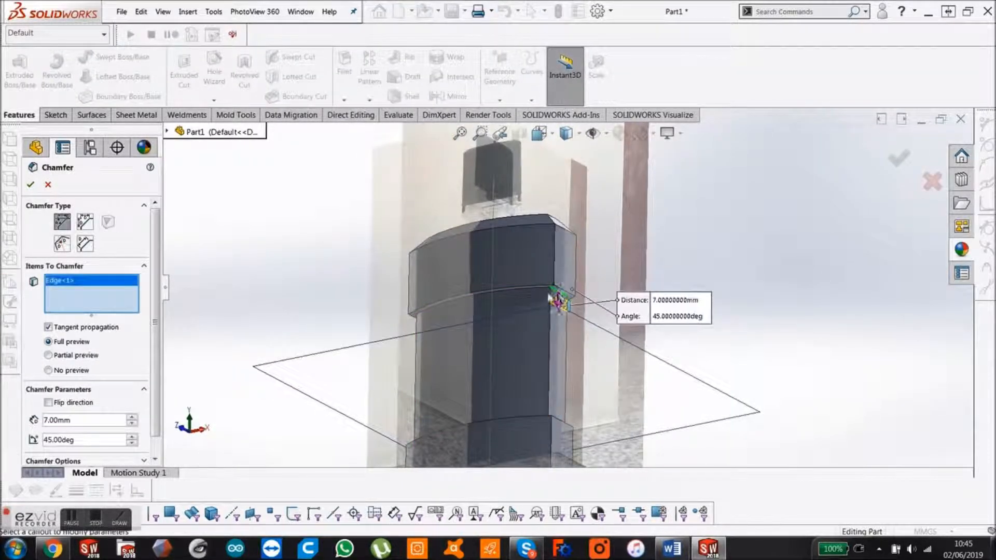
click(539, 289)
mouse_move(437, 327)
middle_down()
mouse_move(407, 326)
mouse_move(435, 326)
middle_up()
scroll(407, 326, down, 2)
click(416, 314)
scroll(433, 326, down, 3)
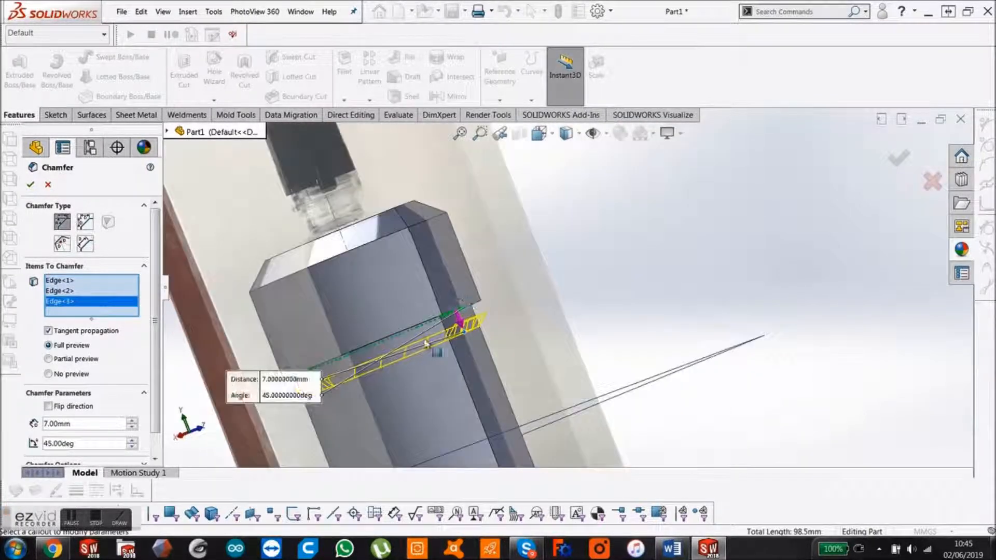
scroll(425, 324, down, 2)
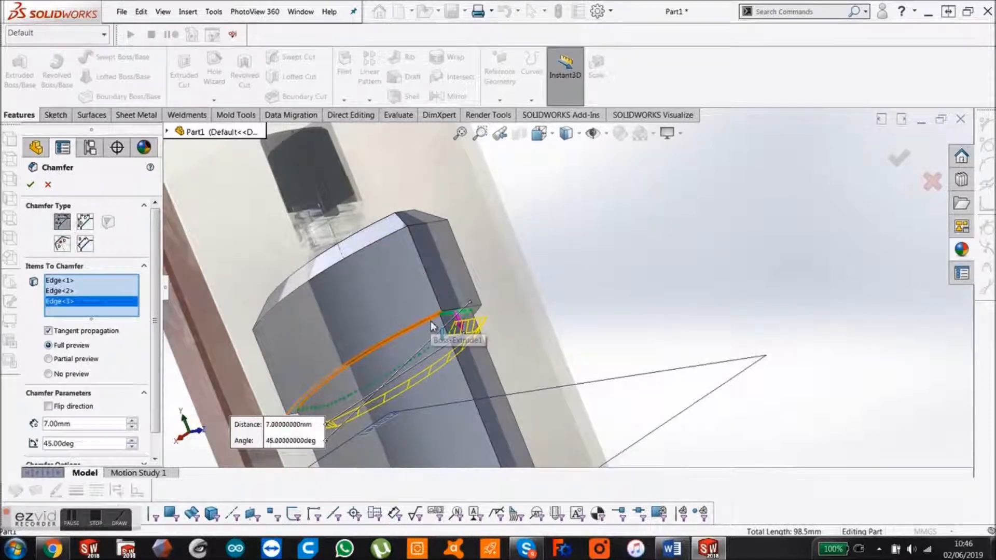
click(433, 320)
scroll(434, 322, up, 1)
scroll(443, 327, up, 1)
middle_drag(442, 327, 286, 402)
Step: Set the chamfer at the recess's upper end to 3 mm at 45° and create it
double_click(98, 436)
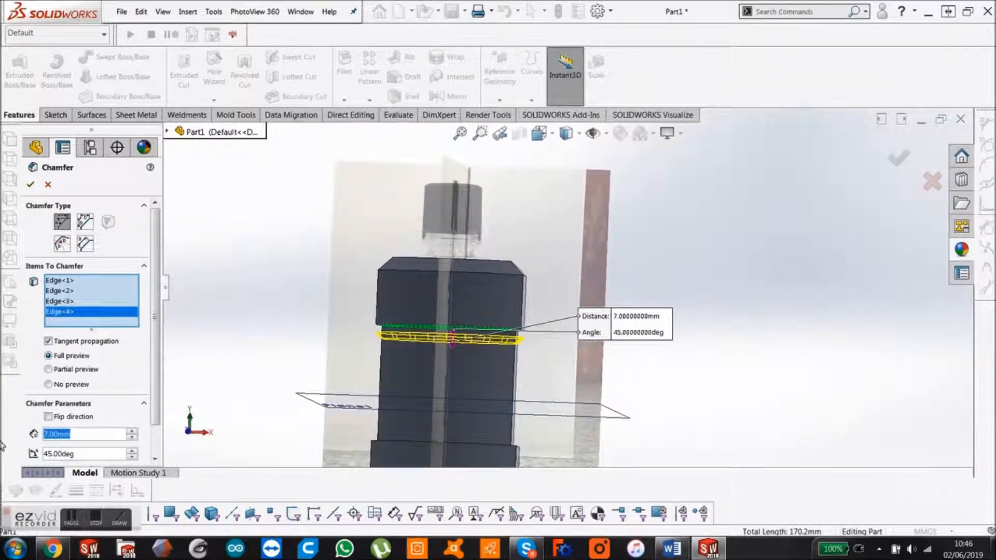
text(3)
key(Return)
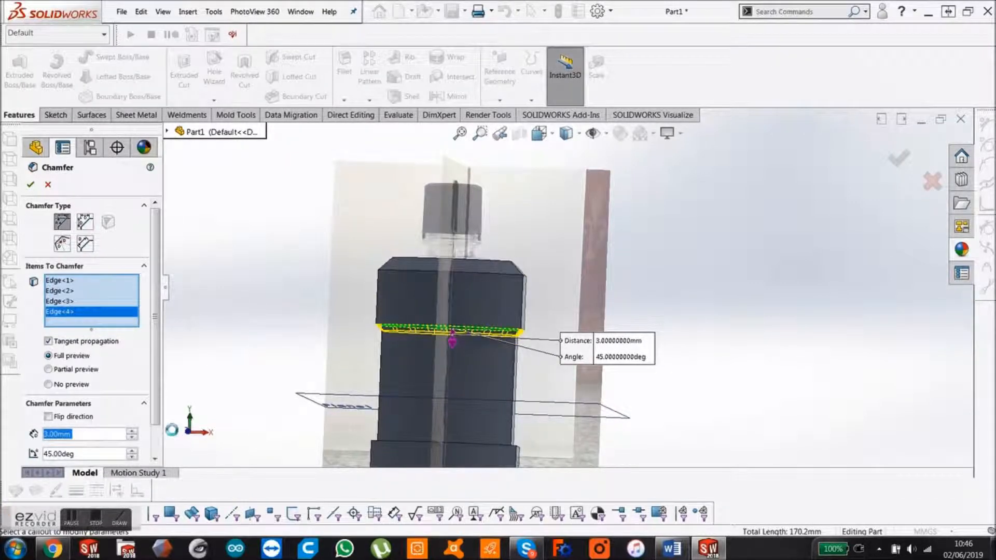
key(Return)
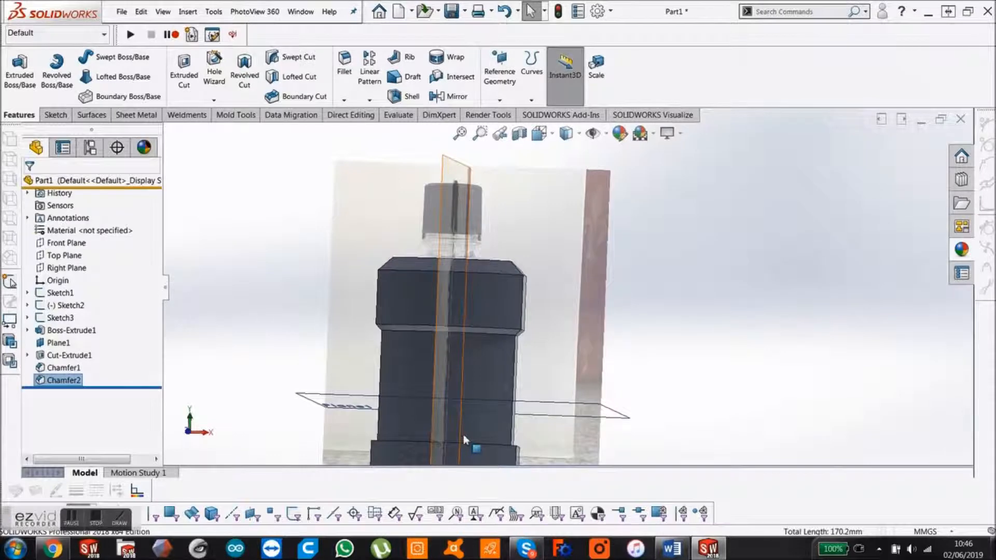
middle_drag(638, 363, 525, 393)
scroll(501, 412, down, 4)
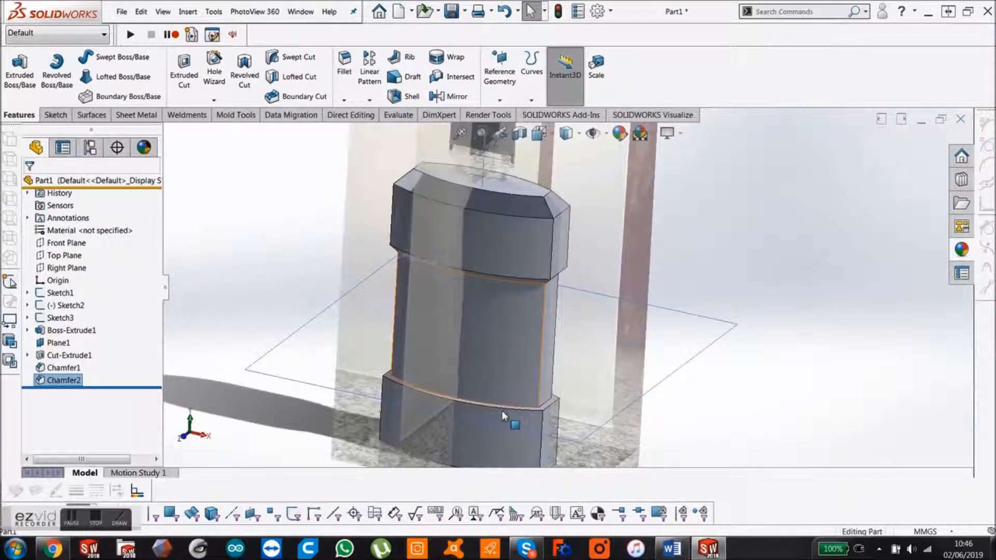
right_click(491, 388)
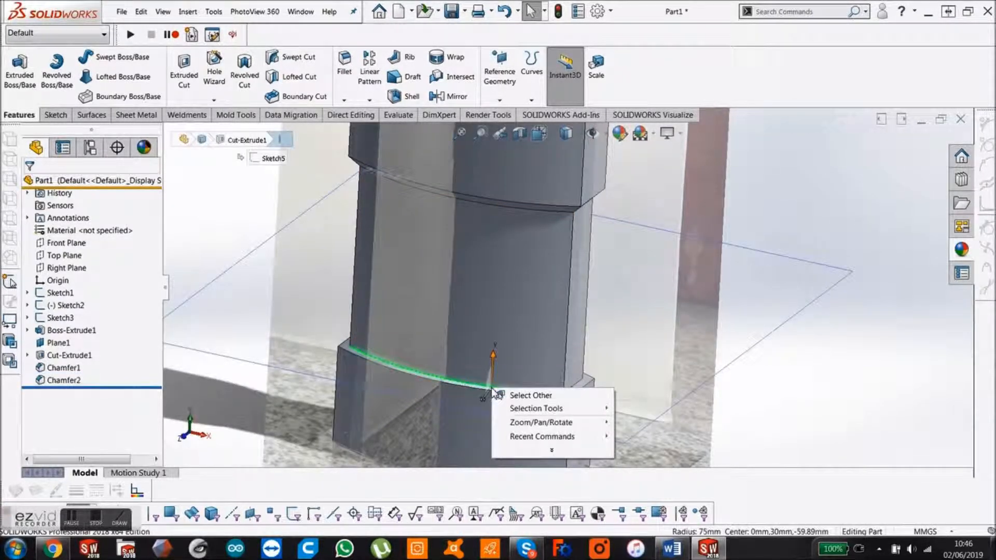
click(468, 384)
right_click(467, 384)
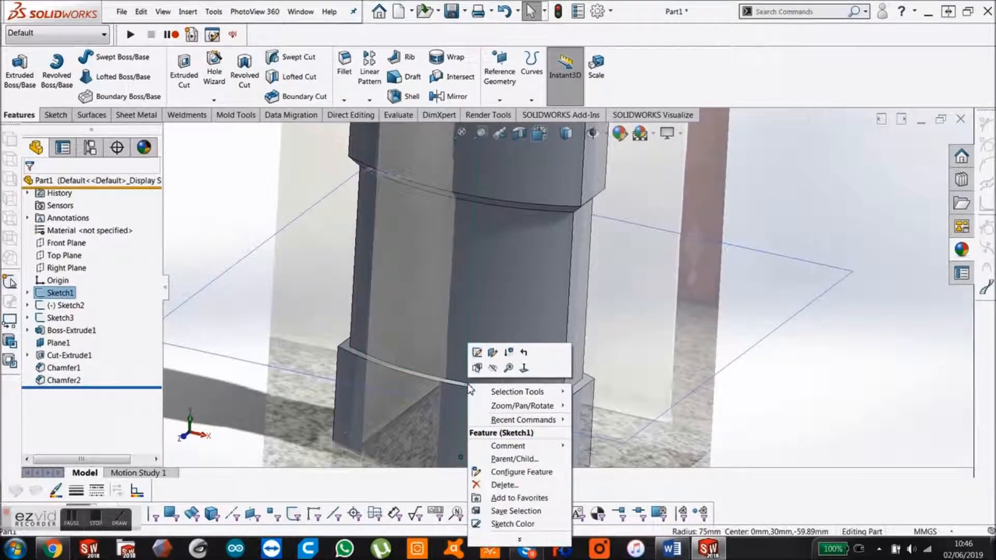
click(586, 388)
right_click(582, 383)
click(576, 384)
right_click(577, 388)
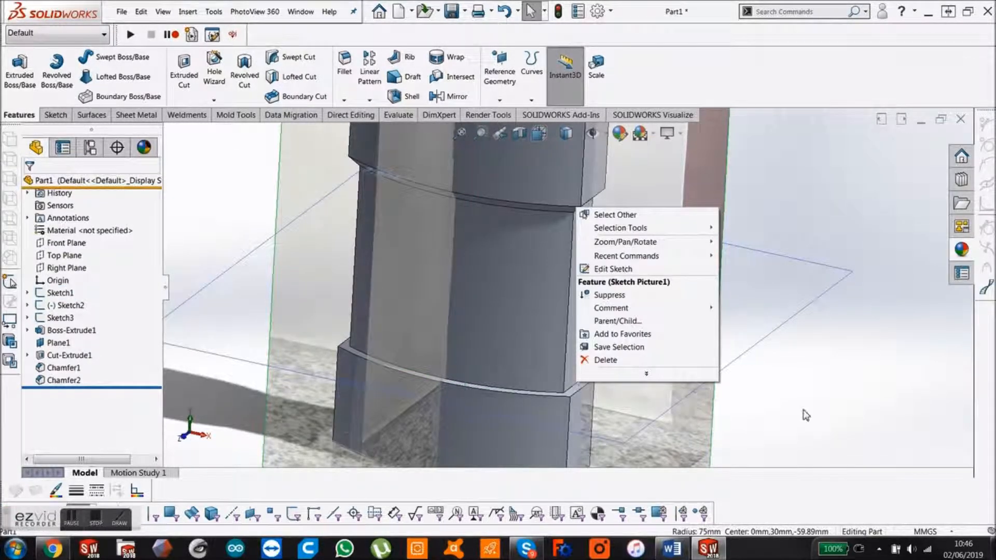
click(805, 414)
Step: Try to chamfer the recess's lower ledge face by 1 mm at 45°, and undo that chamfer
click(571, 391)
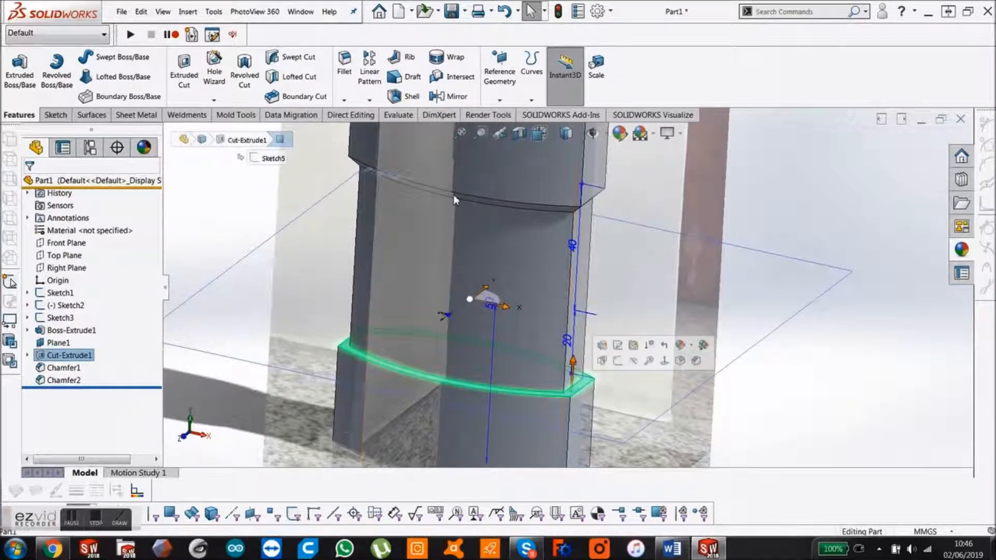
click(345, 100)
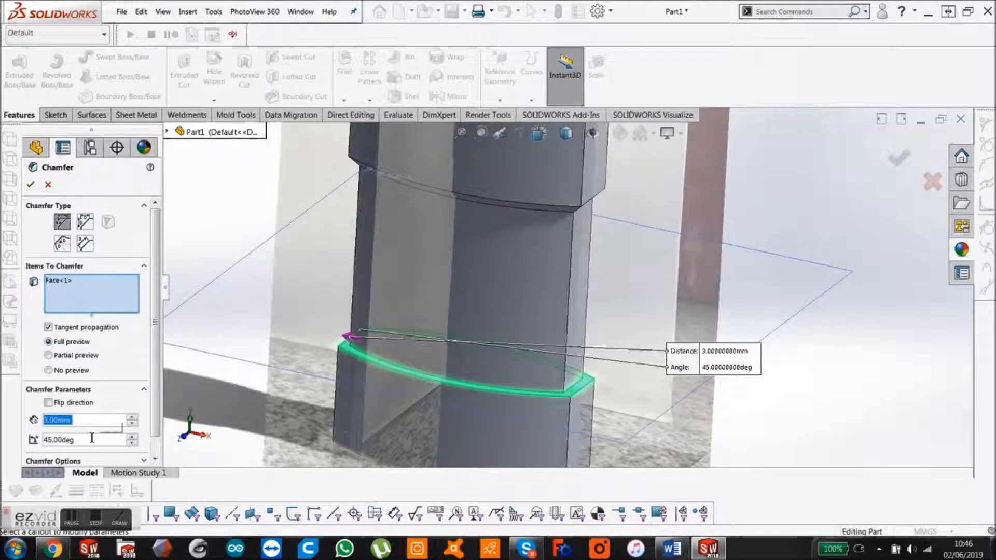
text(2)
key(Return)
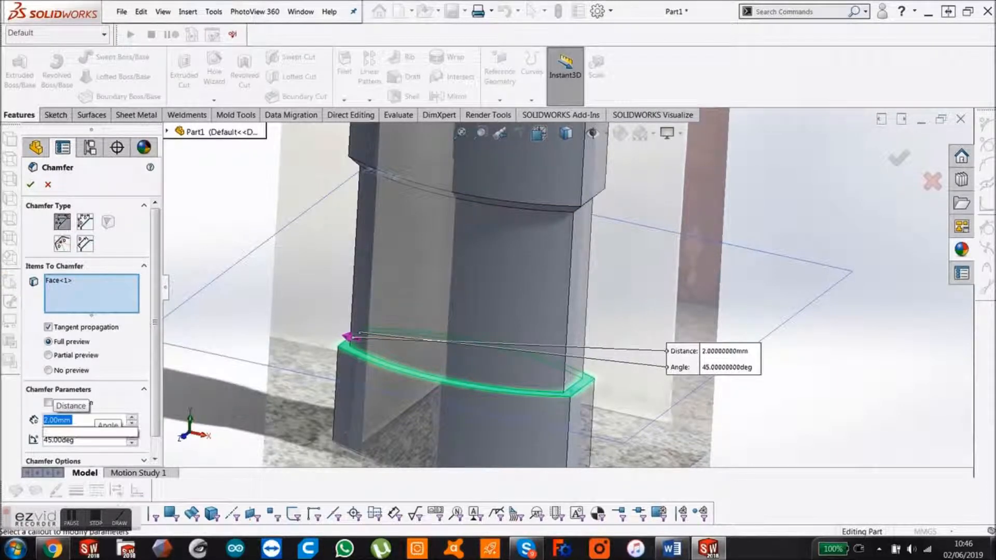
text(1)
key(Return)
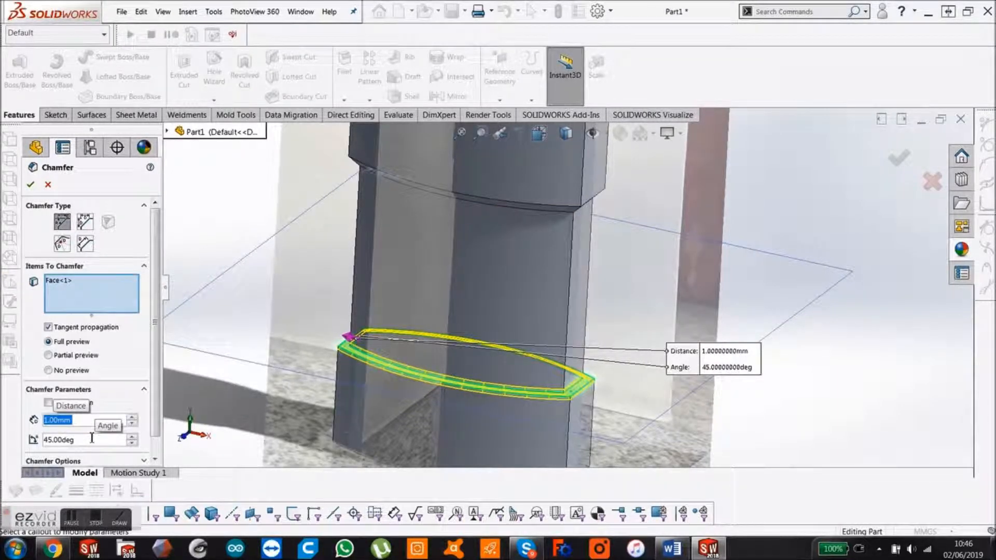
key(Return)
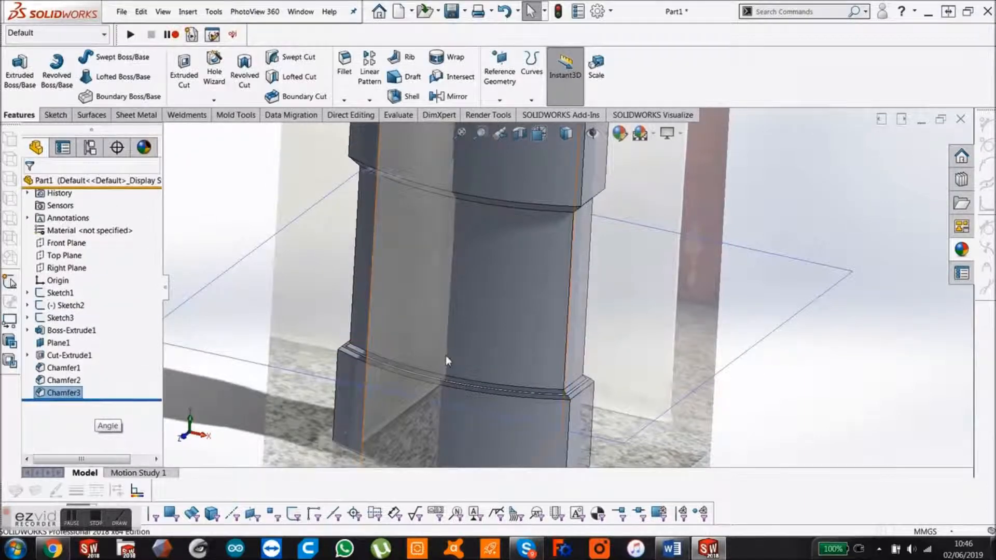
key(ctrl+z)
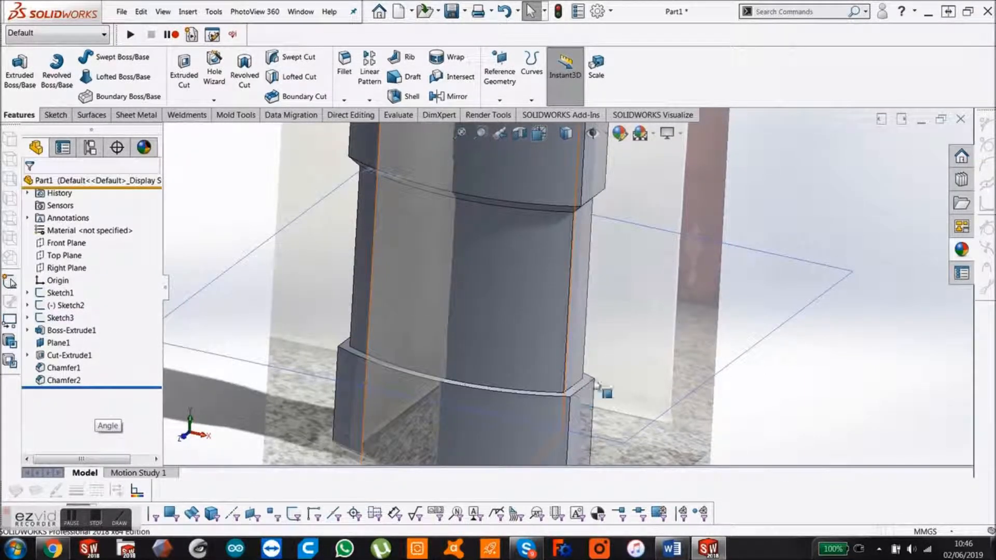
Step: Select the closed loop of inner edges where the recessed walls meet the lower ledge
scroll(714, 402, down, 2)
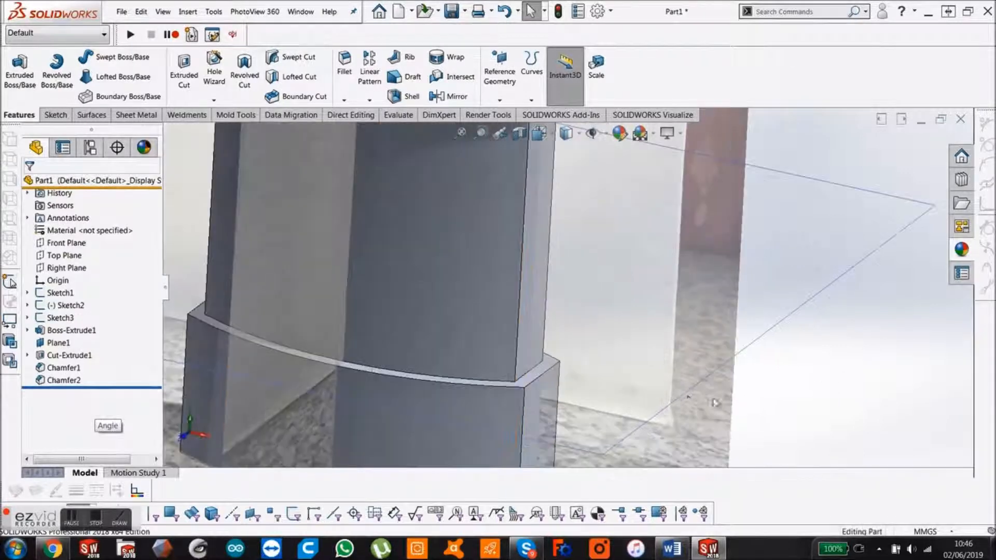
click(520, 382)
right_click(521, 383)
right_click(509, 380)
right_click(505, 381)
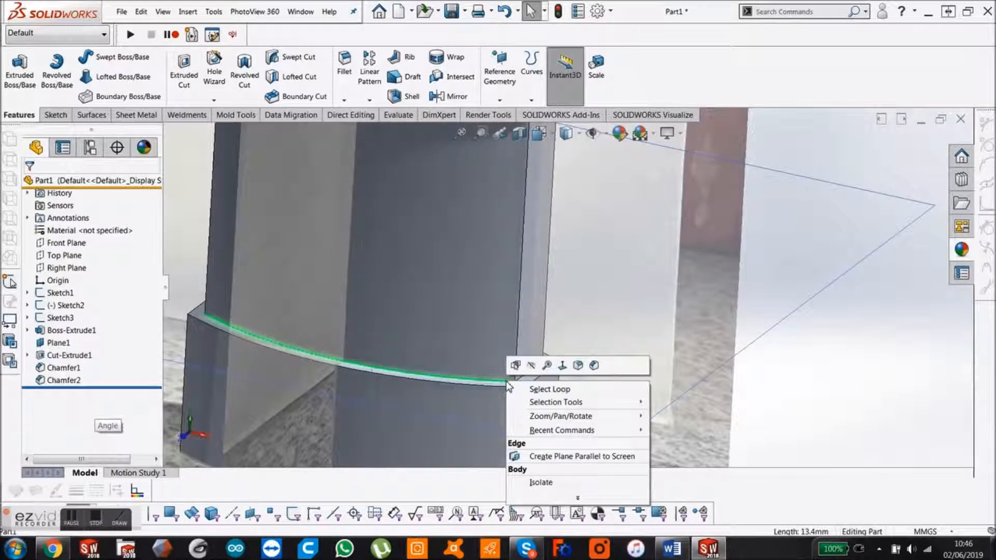
click(539, 389)
click(395, 358)
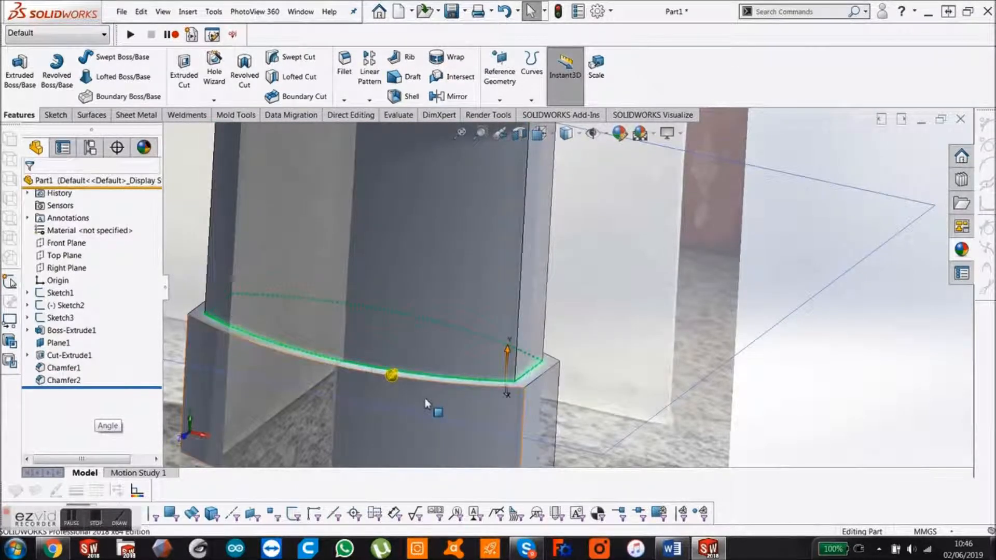
Step: Chamfer the selected inner loop of the lower ledge by 3 mm at 45°
click(344, 100)
click(362, 128)
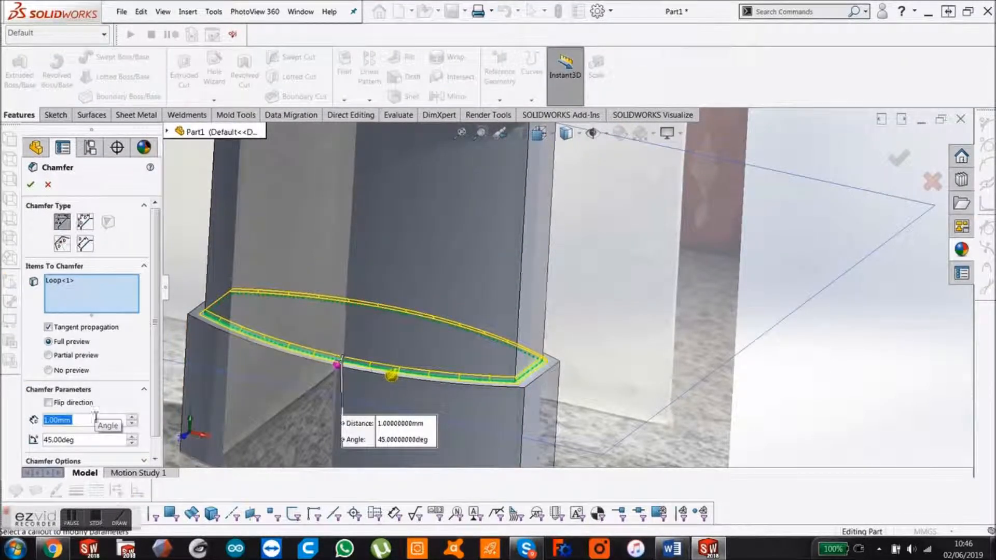
text(2)
key(Return)
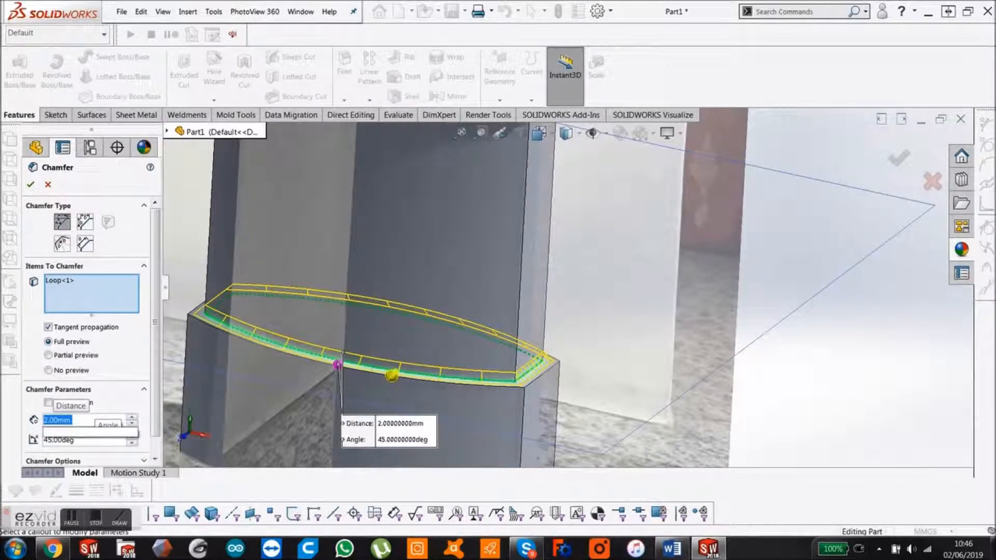
text(3)
key(Return)
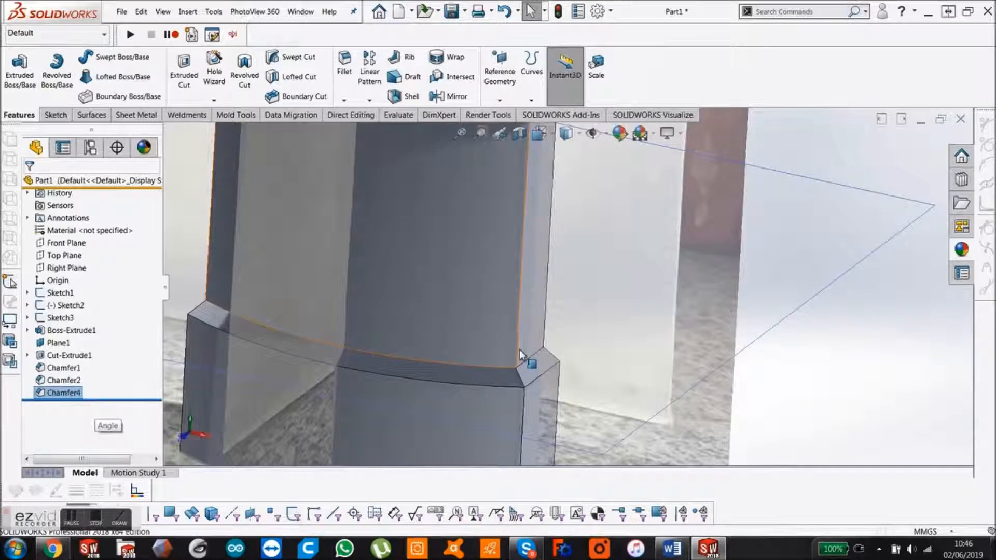
click(782, 389)
scroll(782, 389, up, 4)
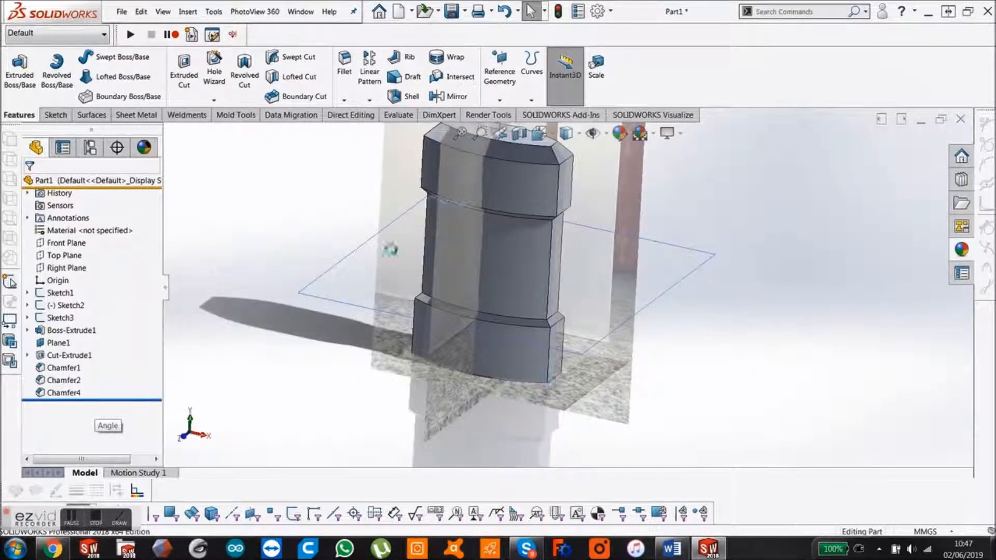
click(343, 101)
click(351, 126)
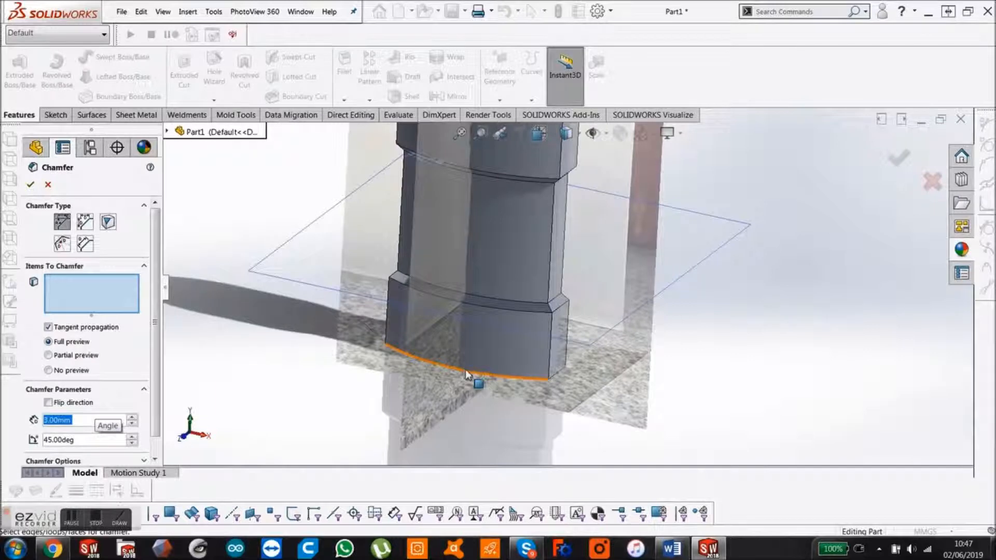
click(465, 369)
scroll(535, 386, down, 5)
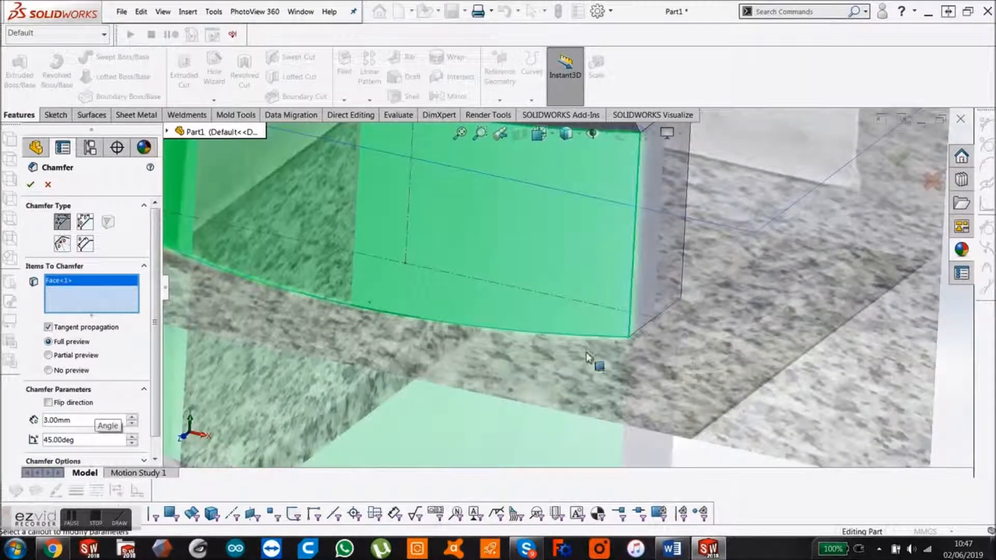
key(Return)
Step: Chamfer the closed loop of edges around the bottle's base by 6 mm at 45°
click(580, 335)
right_click(580, 335)
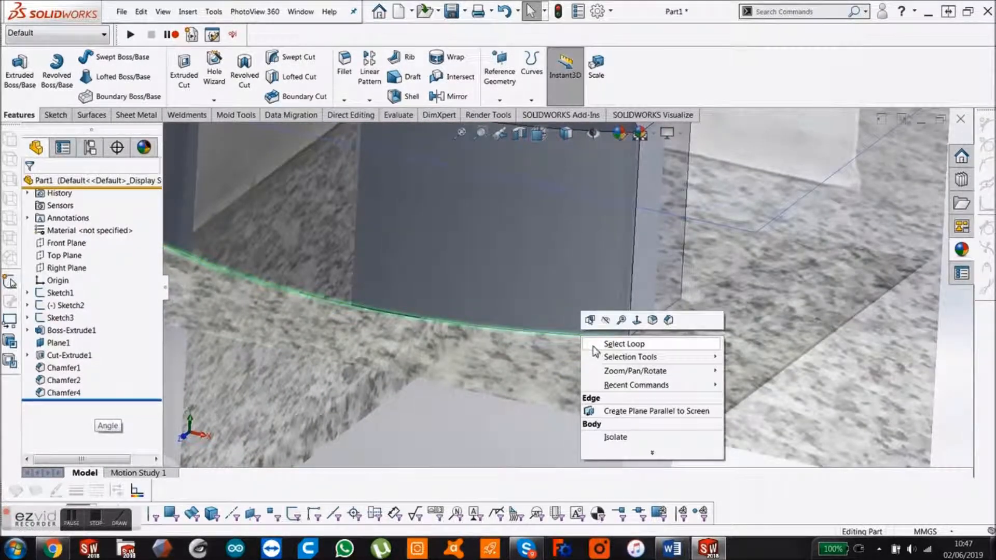
click(594, 346)
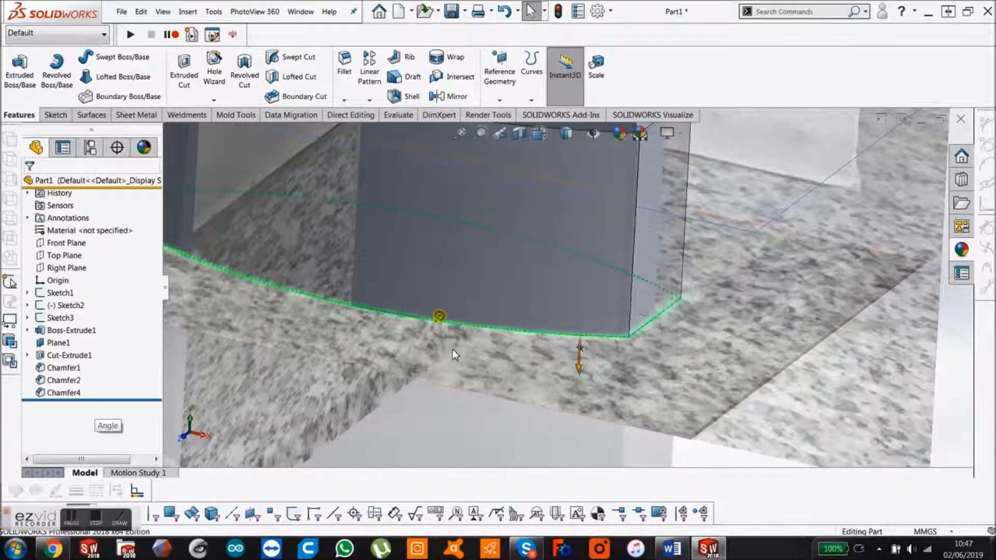
click(344, 100)
click(330, 129)
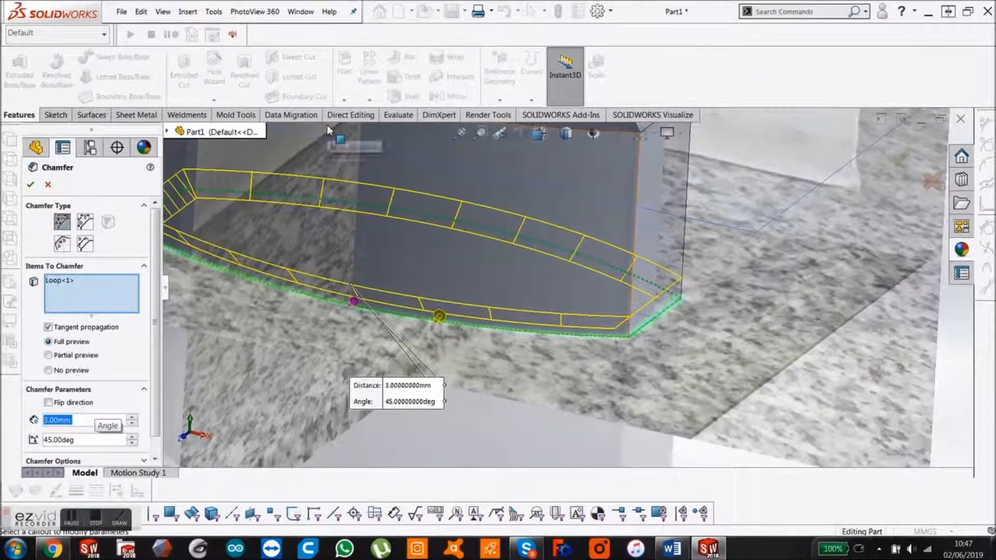
text(6)
key(Return)
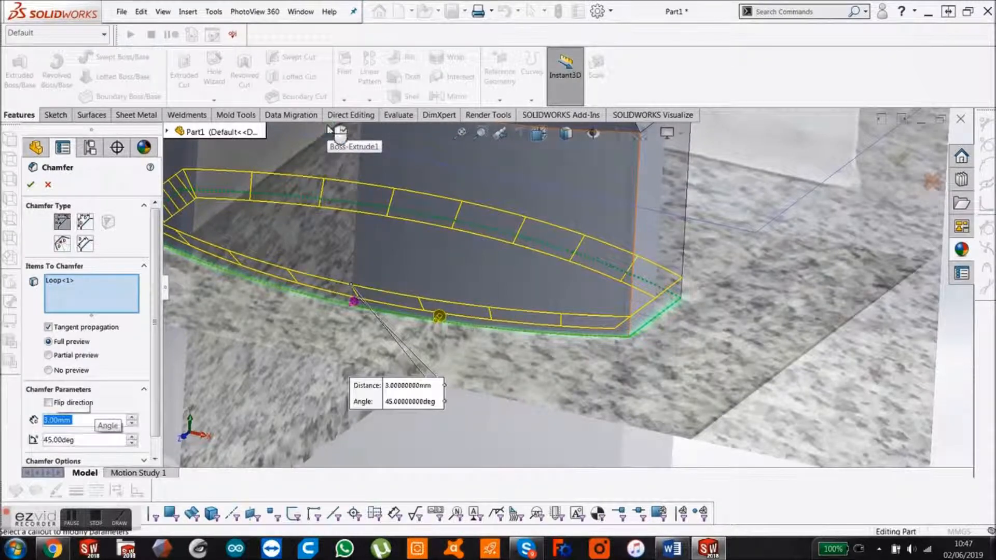
key(Return)
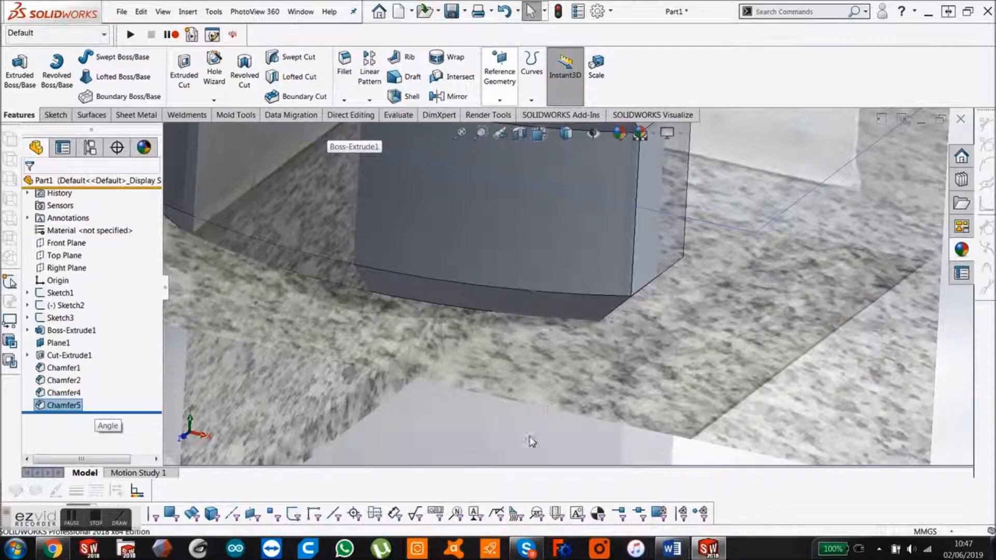
Step: Examine the chamfered body and the neck area against the reference picture in the Front view
scroll(530, 441, up, 1)
scroll(517, 412, up, 8)
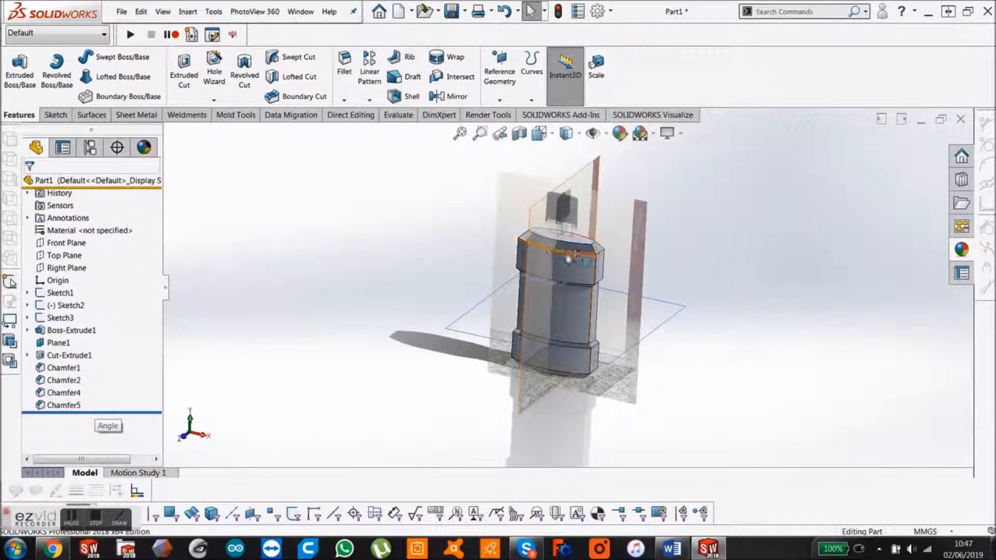
scroll(567, 254, down, 4)
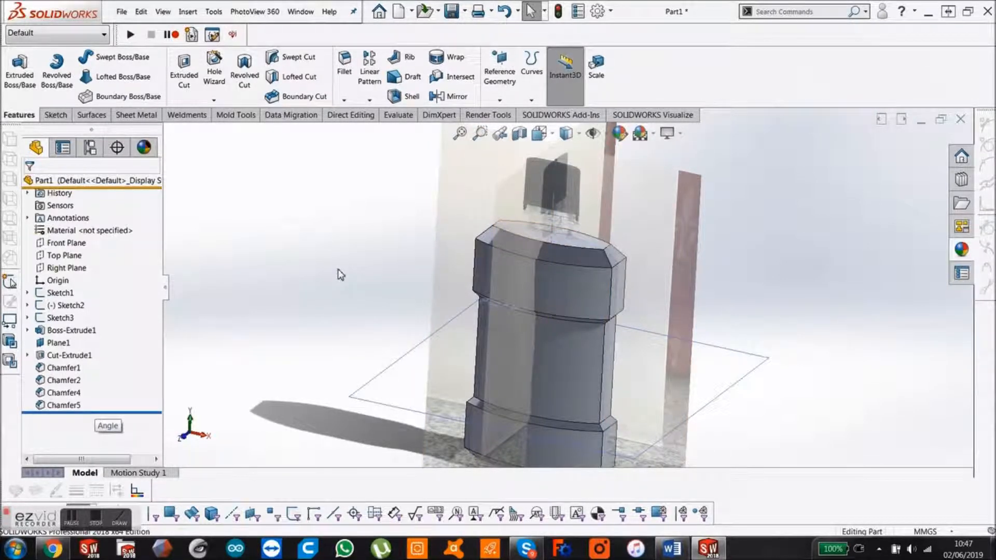
key(space)
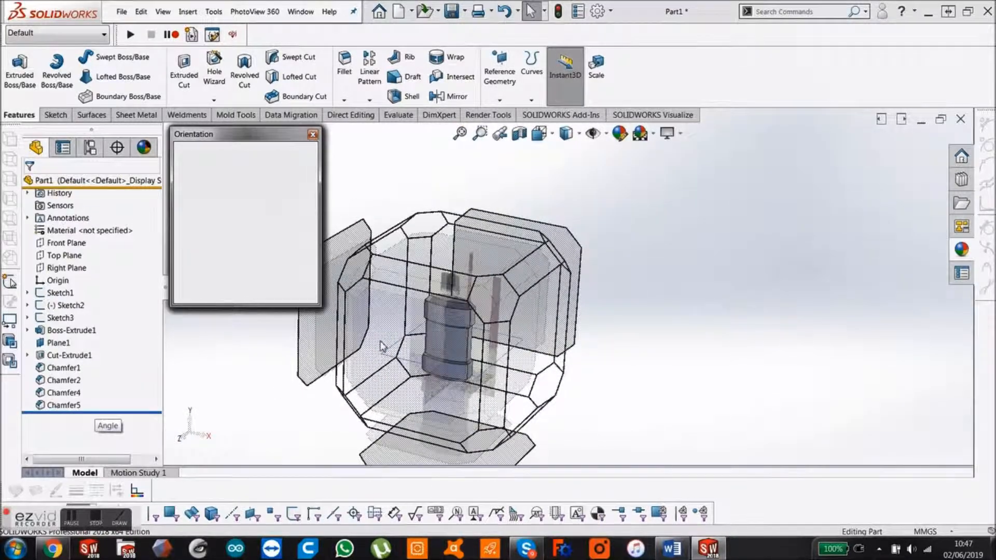
click(381, 345)
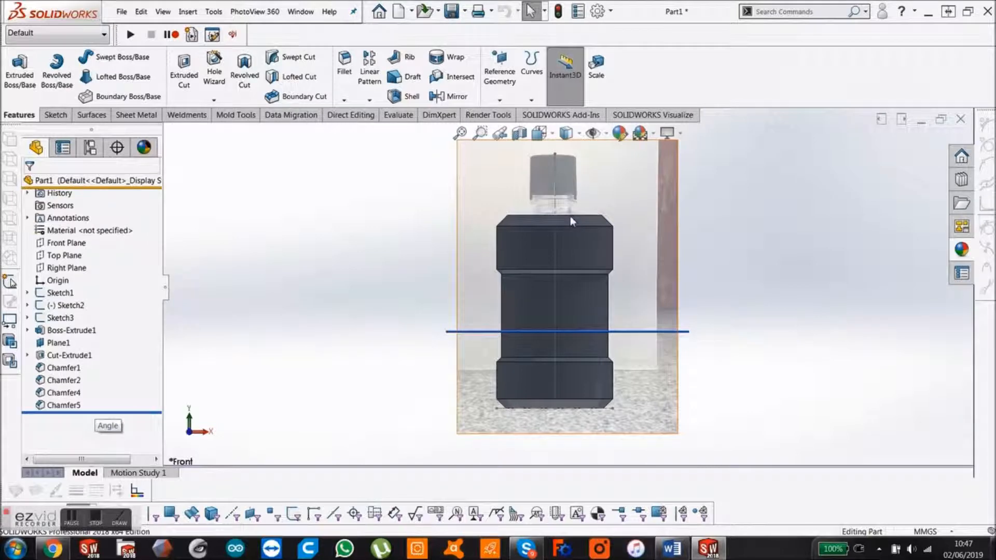
scroll(570, 216, down, 4)
scroll(574, 245, down, 1)
scroll(541, 231, up, 4)
scroll(538, 200, down, 4)
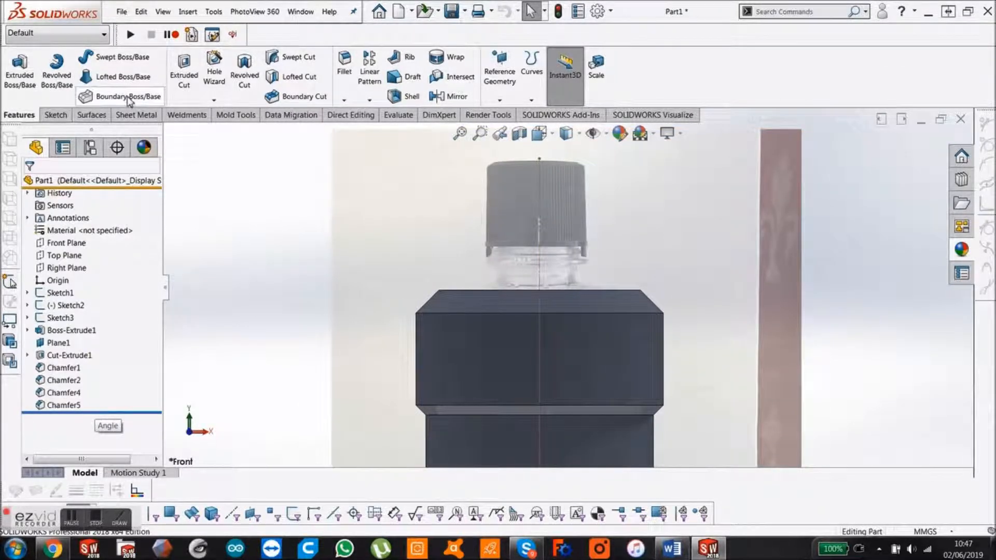
Step: Start a sketch on the Front Plane and draw a horizontal line about 11 mm outward from the centre axis, just below the shoulder's top edge
click(76, 269)
key(z)
click(58, 242)
click(66, 226)
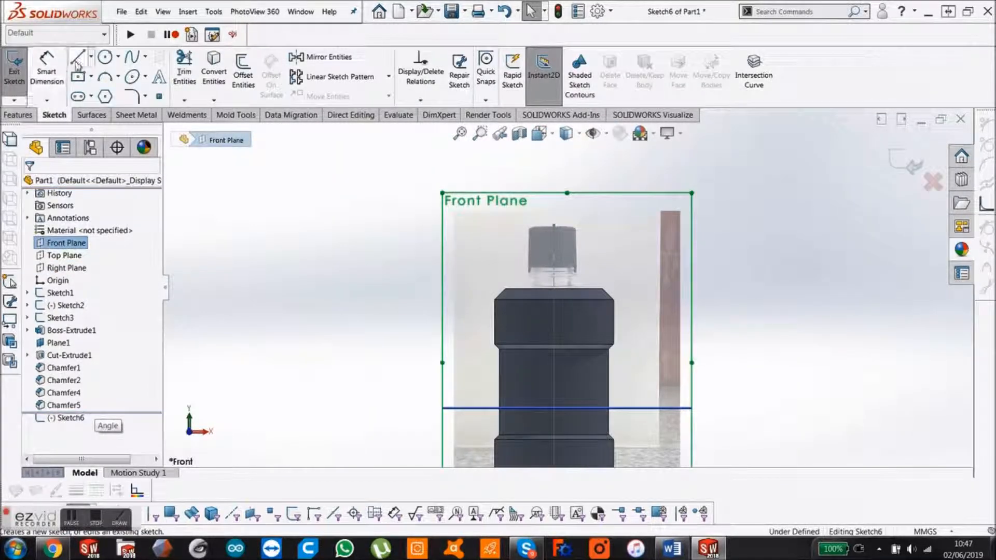
click(77, 59)
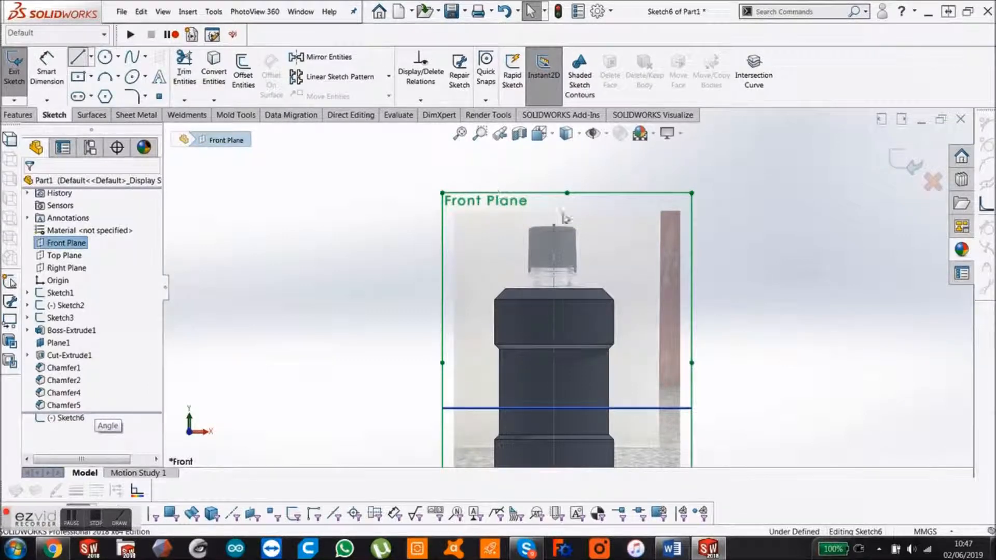
scroll(576, 302, down, 5)
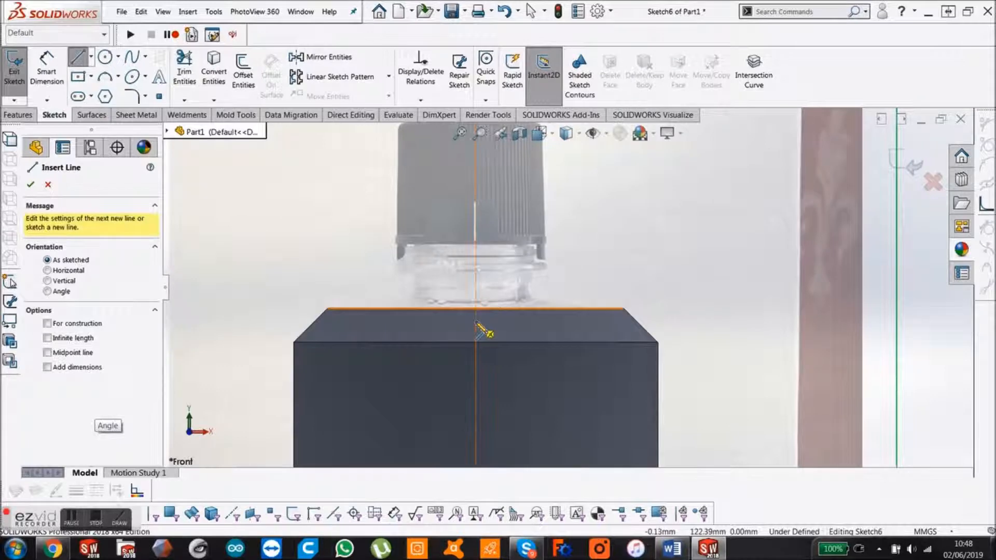
click(476, 323)
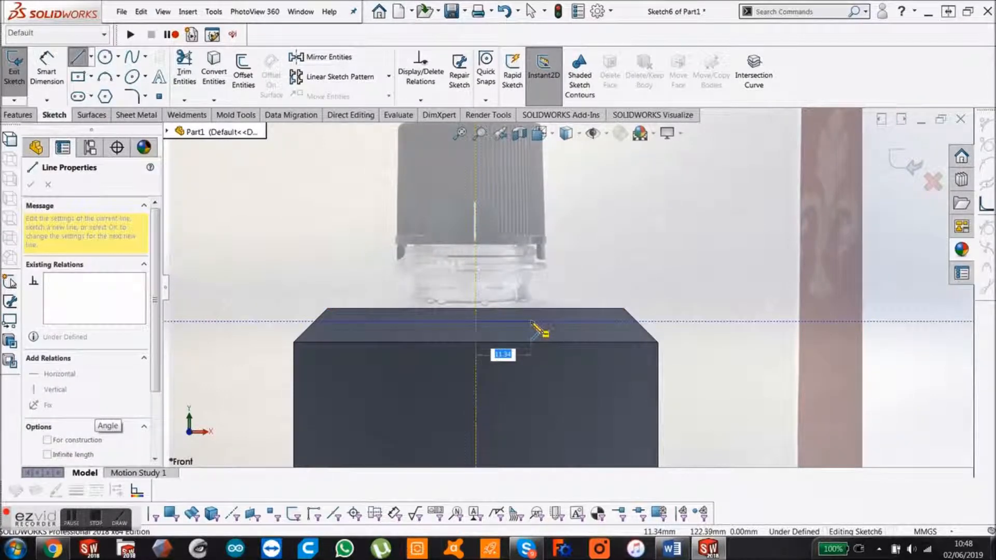
click(530, 322)
Step: Draw the neck's vertical side up from the base line and a projecting collar about 1.8 mm thick, following the picture
scroll(515, 288, down, 2)
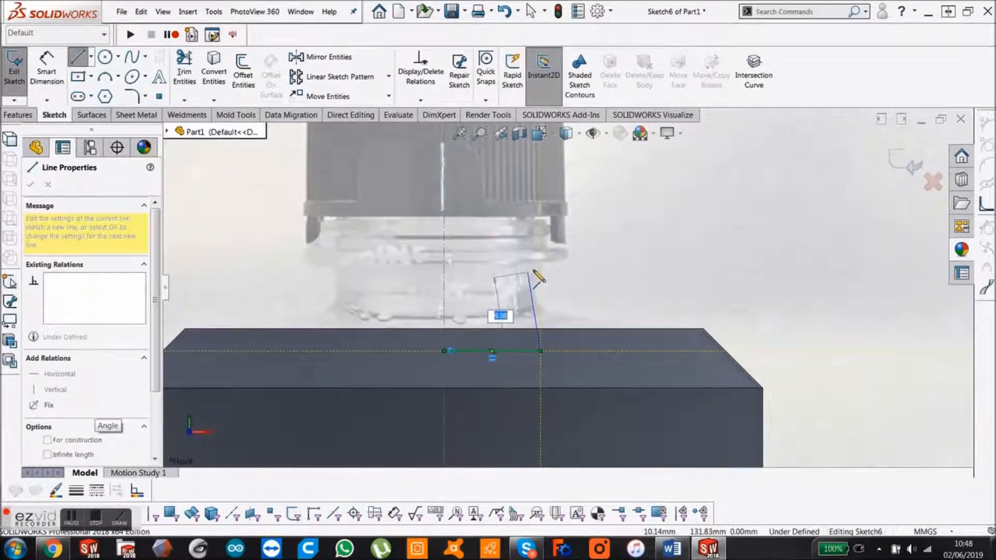
click(541, 263)
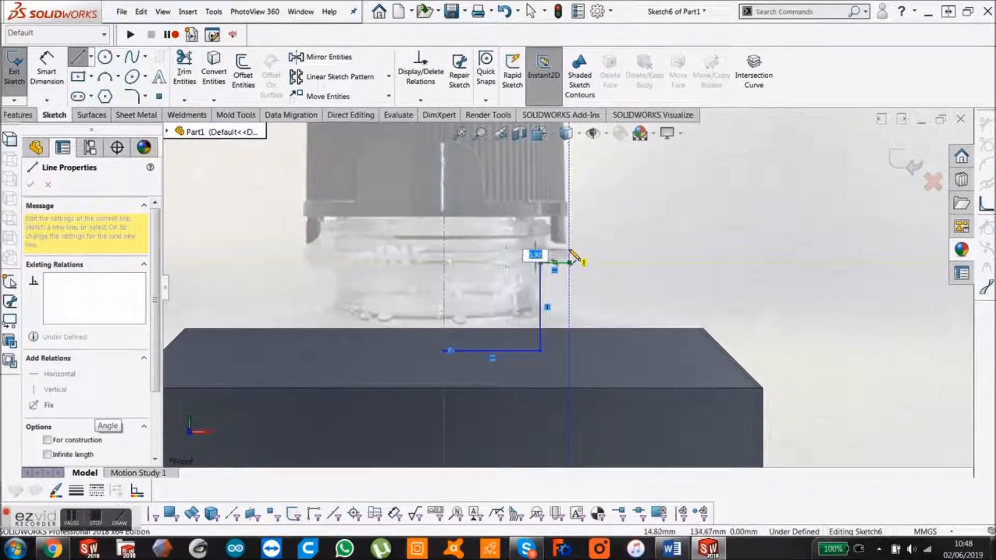
click(569, 248)
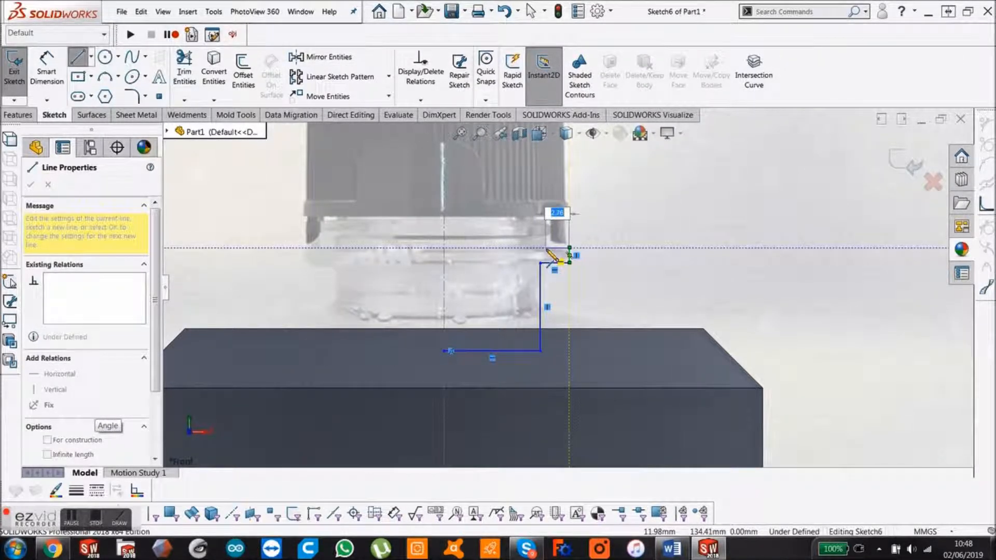
click(546, 248)
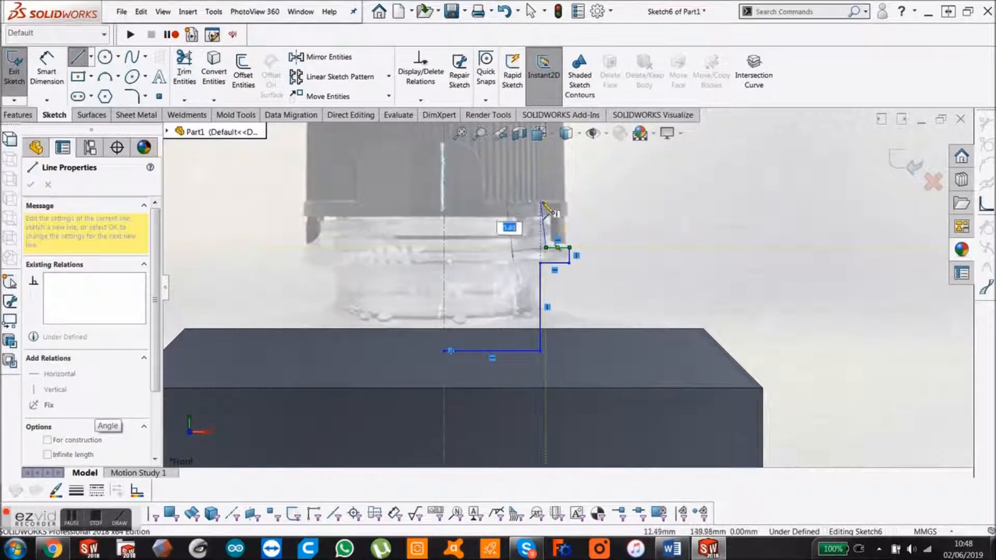
Step: Close the neck profile with a side line up to the cap's top and a centre-axis line, and lower its top line slightly
key(z)
key(z)
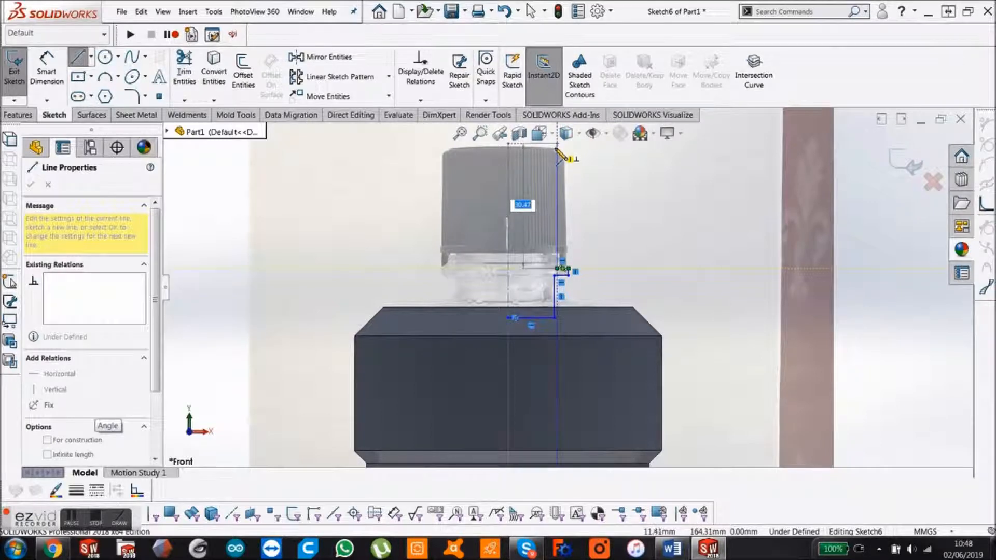
click(556, 150)
click(508, 149)
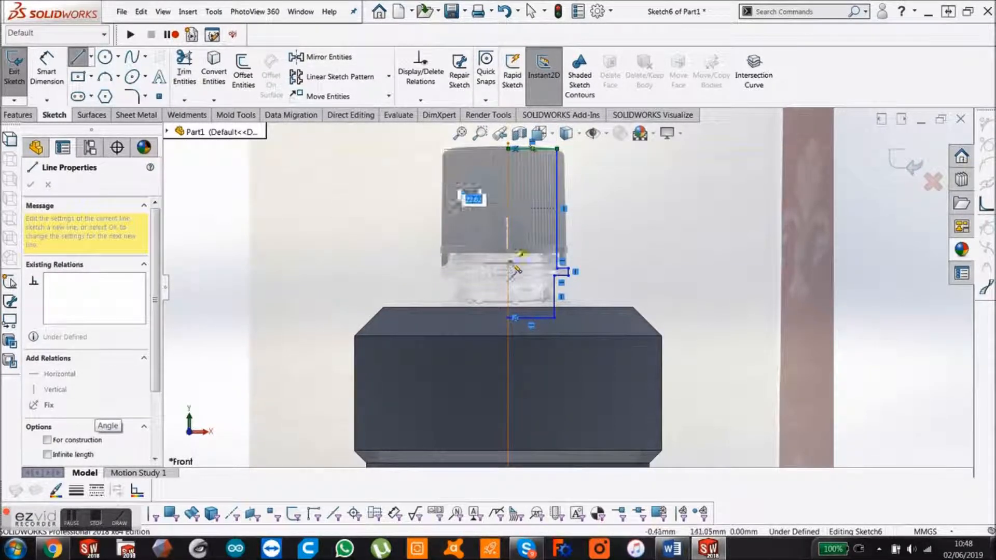
click(509, 317)
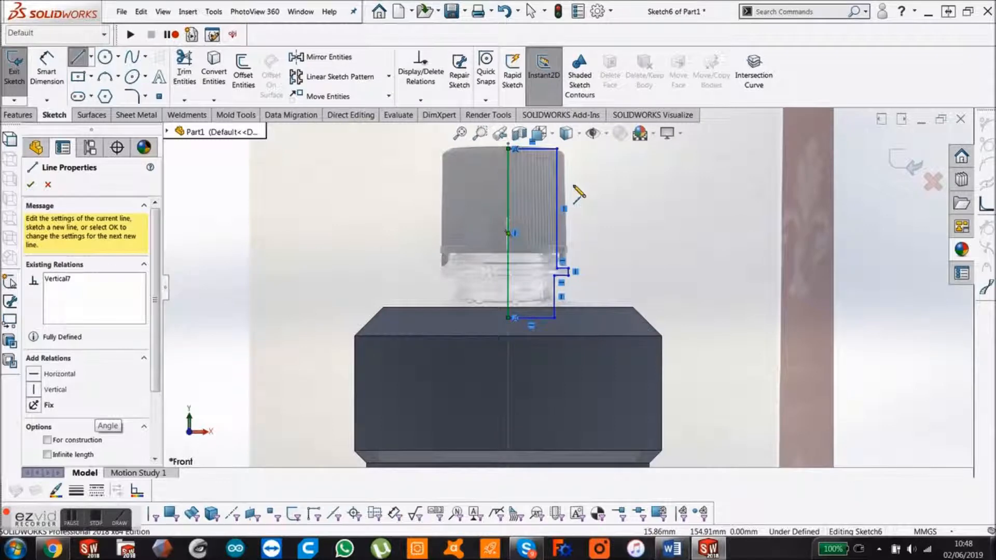
key(Escape)
scroll(577, 188, down, 2)
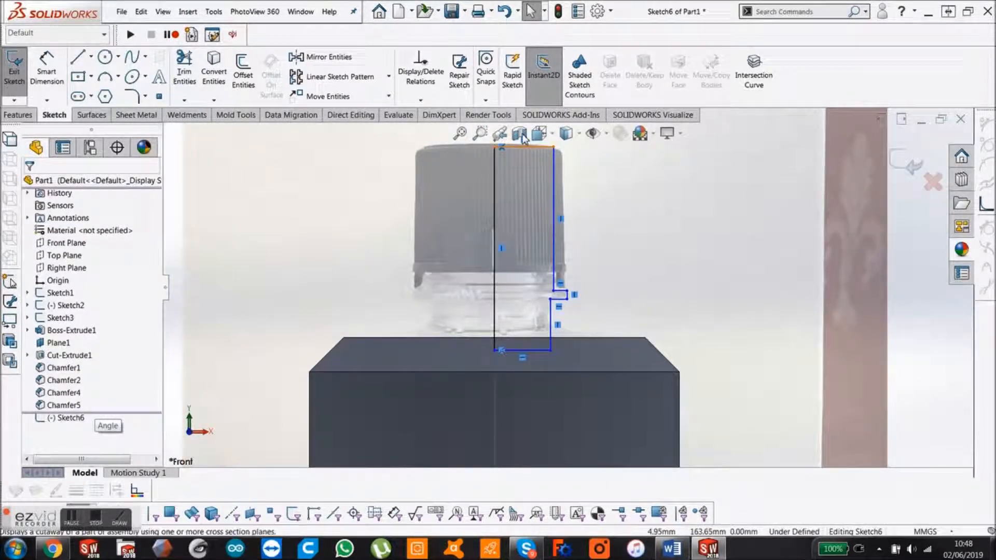
drag(524, 148, 523, 161)
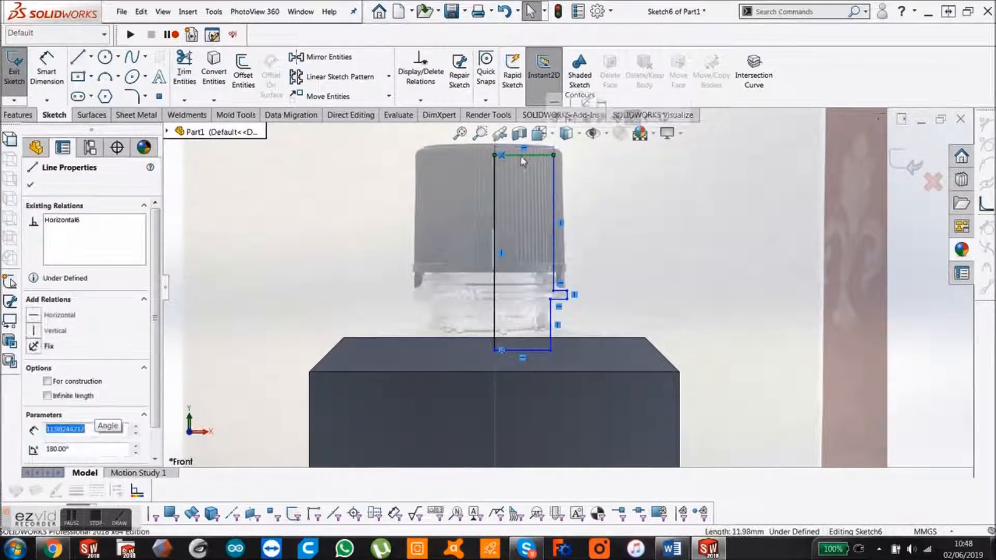
Step: Revolve the neck profile 360 degrees about its vertical centre-axis line, merging the result with the bottle body
click(10, 116)
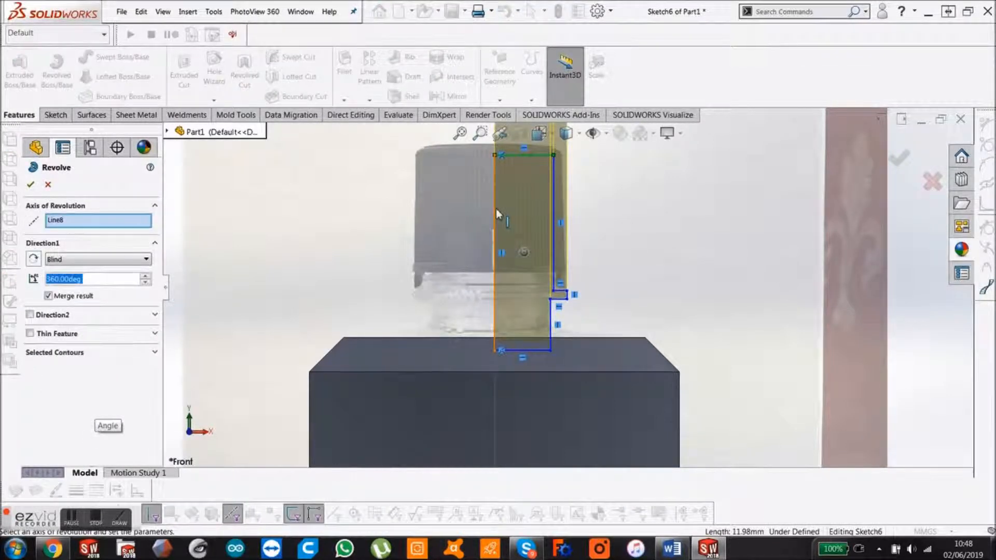
middle_drag(502, 253, 477, 262)
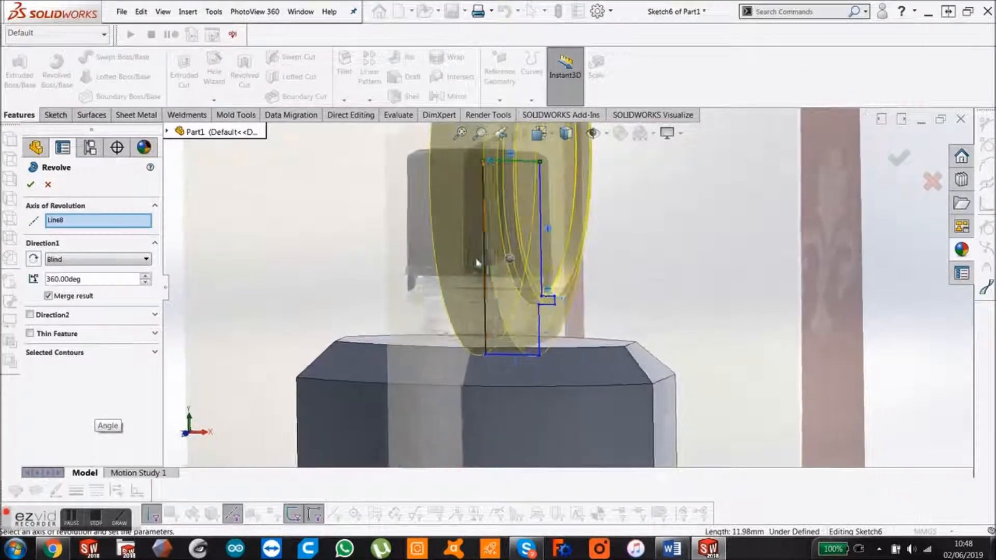
click(61, 223)
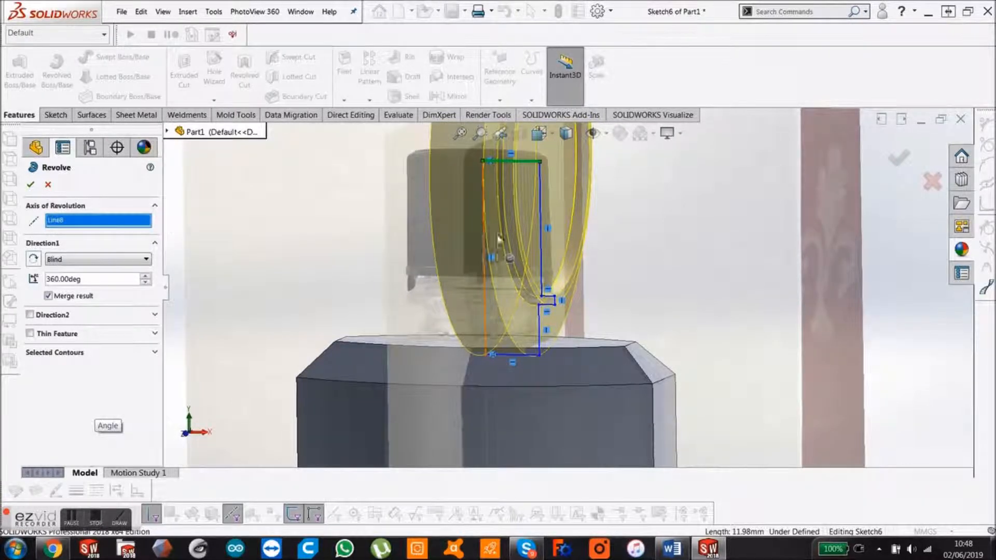
click(485, 267)
middle_drag(491, 270, 500, 257)
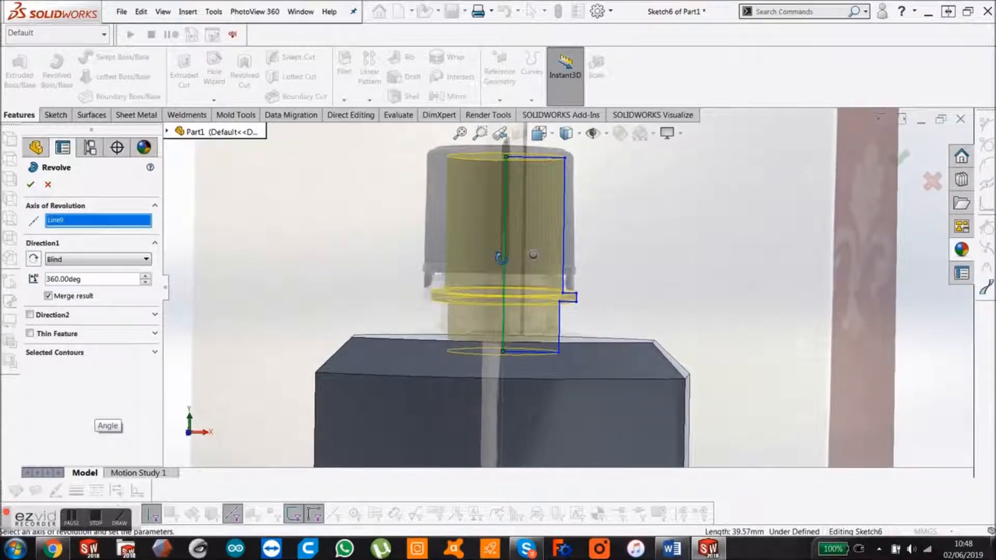
scroll(510, 264, up, 2)
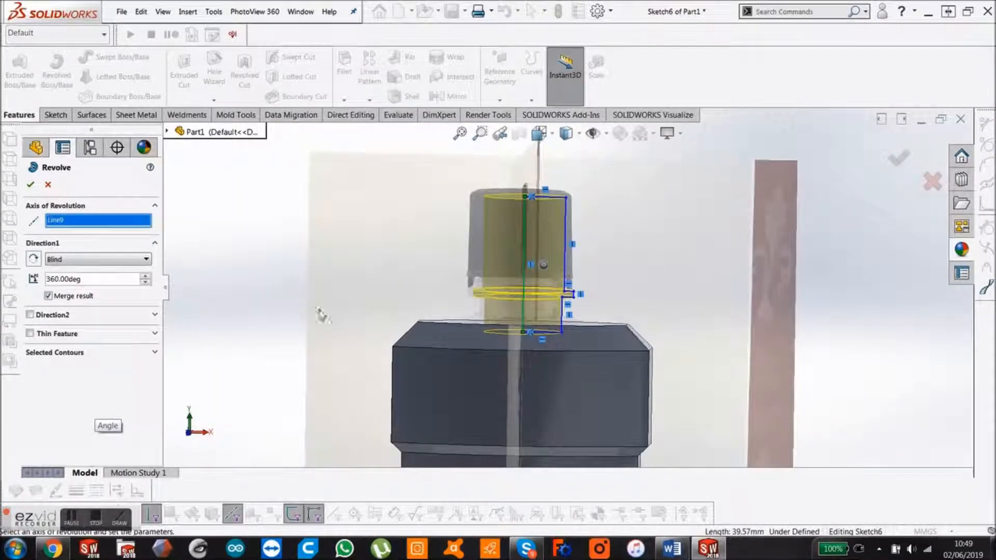
key(space)
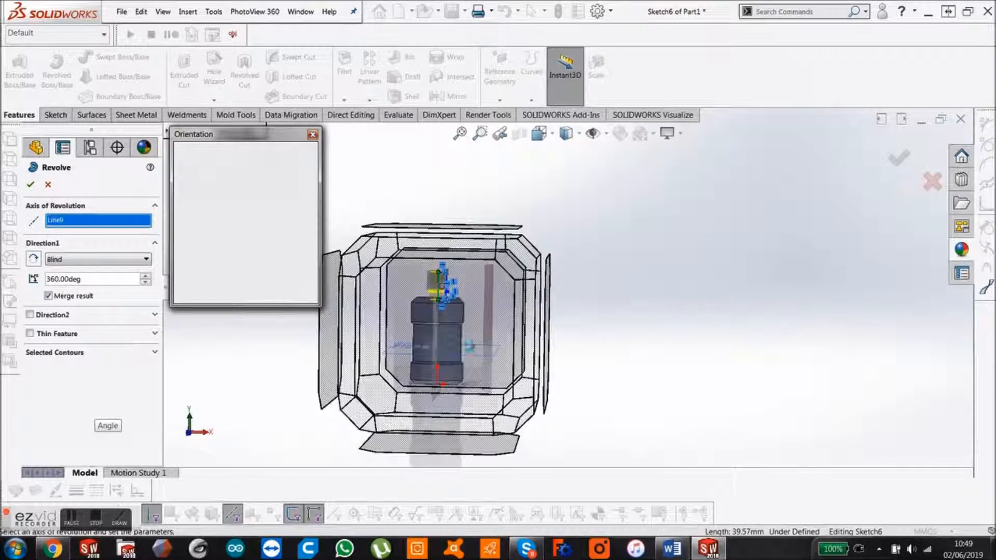
mouse_move(475, 327)
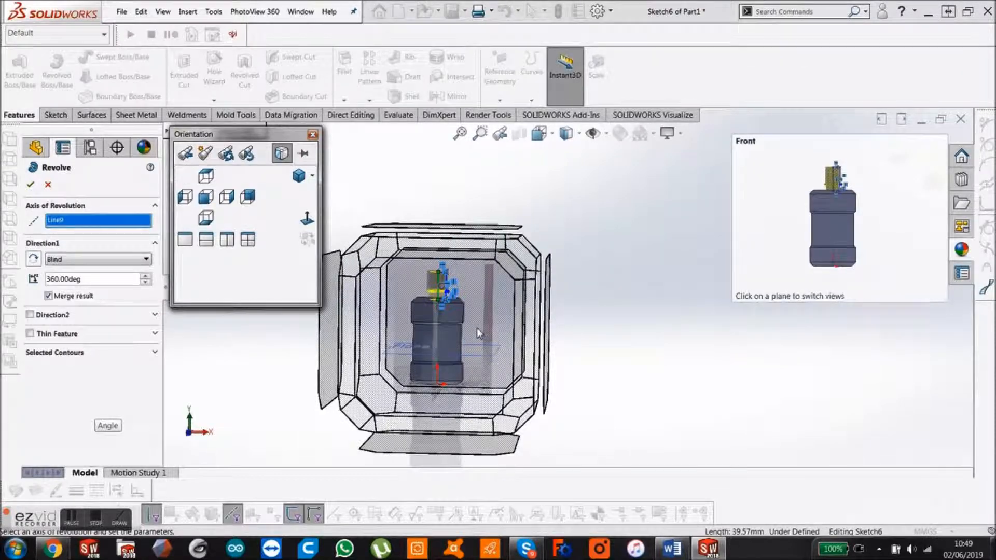
click(477, 328)
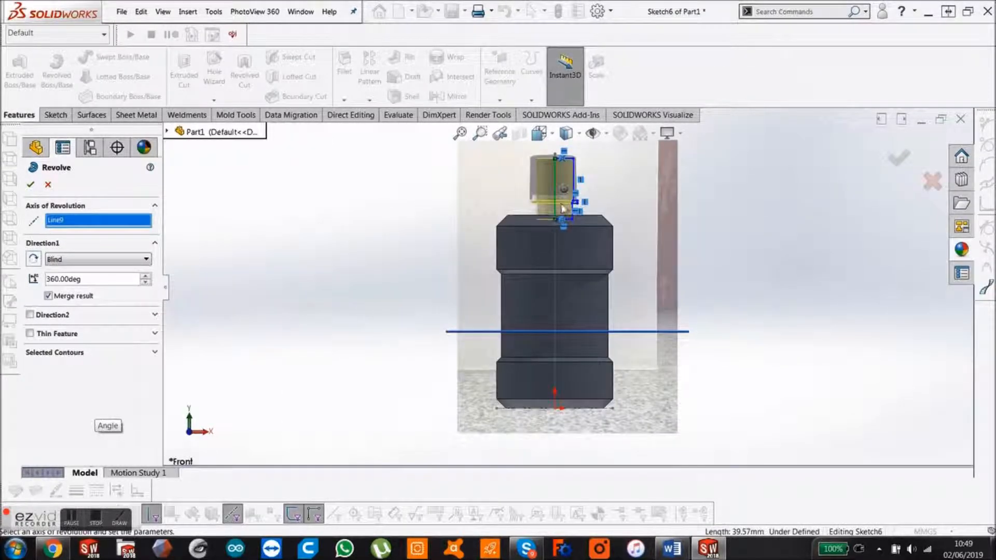
scroll(564, 197, down, 5)
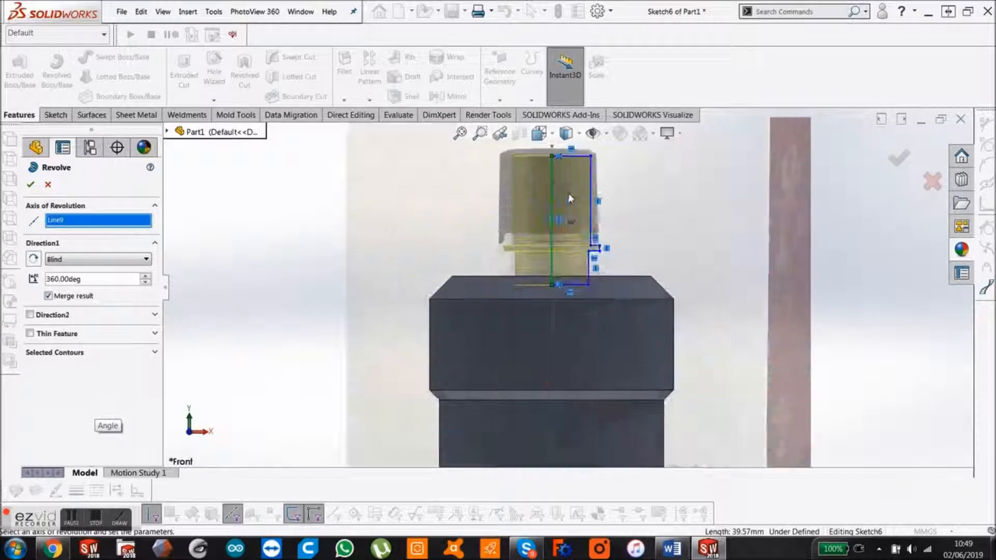
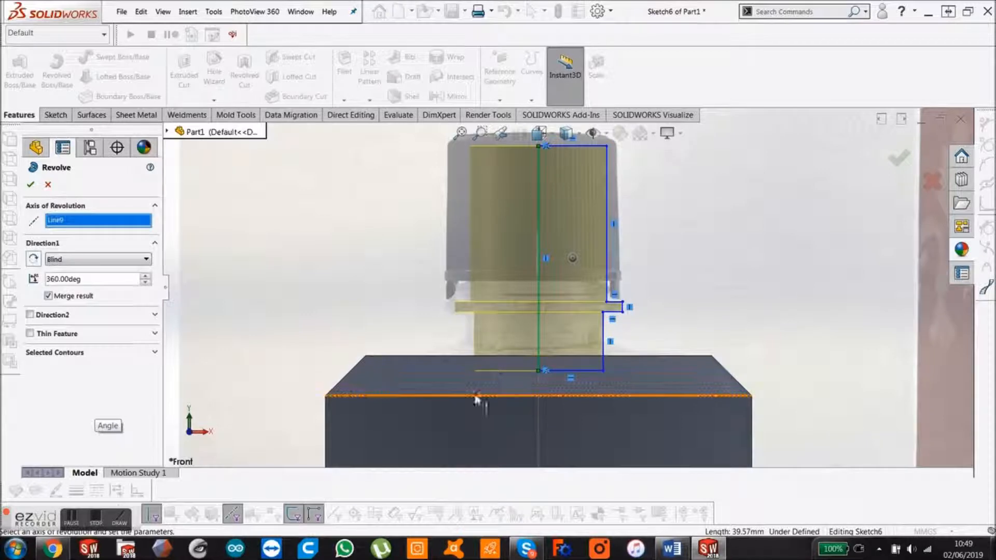
click(31, 185)
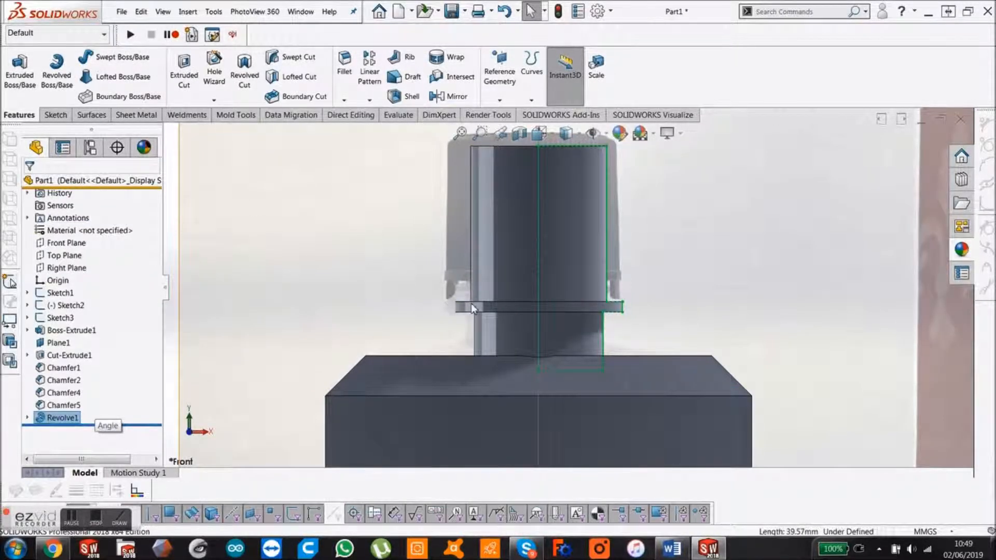
Step: Set the distance of the chamfer around the body's top shoulder to 6 mm
middle_drag(471, 302, 449, 306)
scroll(456, 304, up, 3)
scroll(581, 337, down, 8)
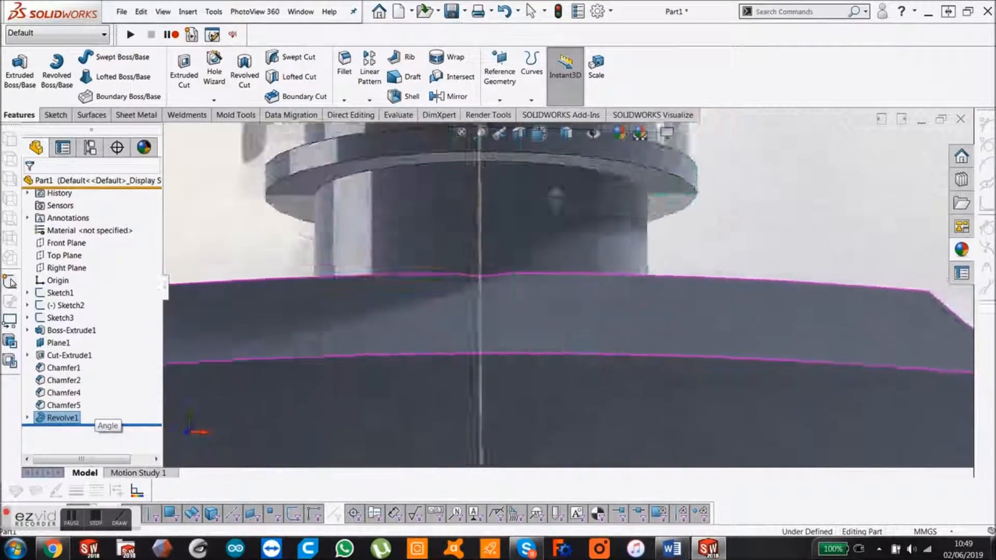
middle_drag(556, 200, 542, 278)
scroll(543, 280, up, 3)
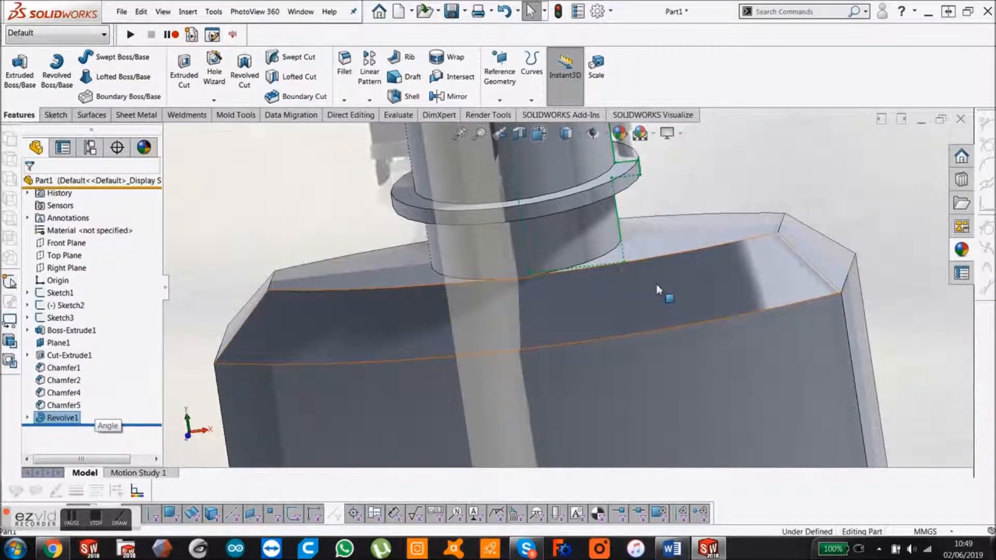
click(656, 289)
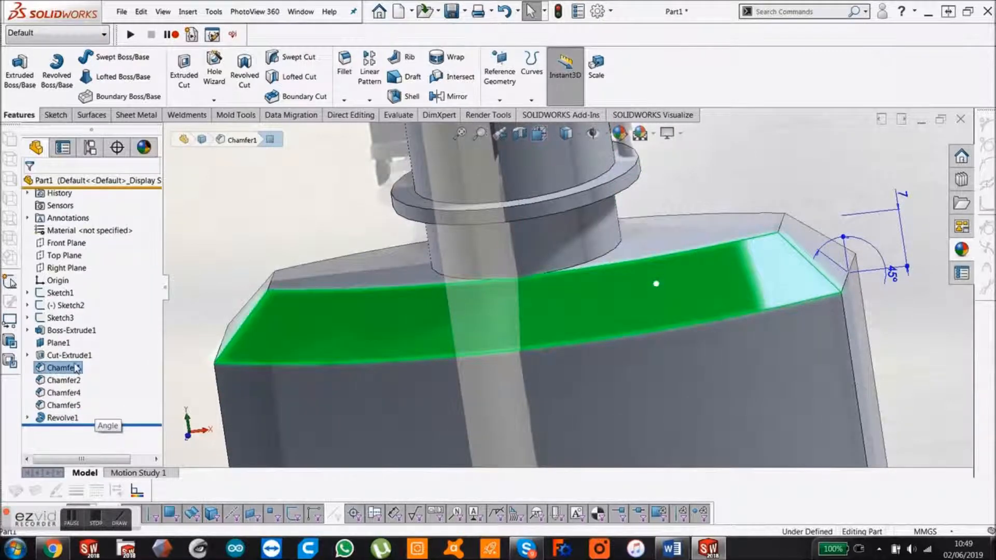
double_click(534, 278)
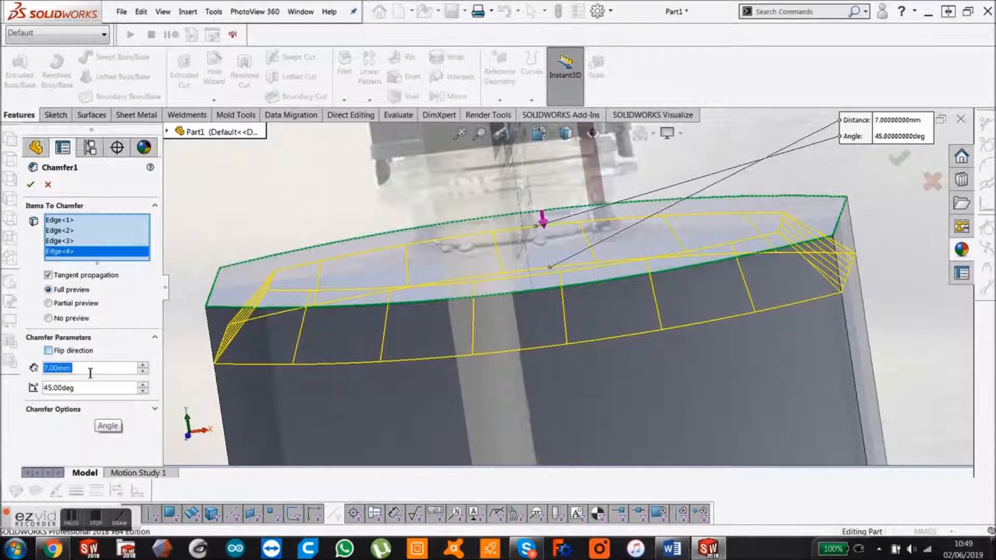
text(6)
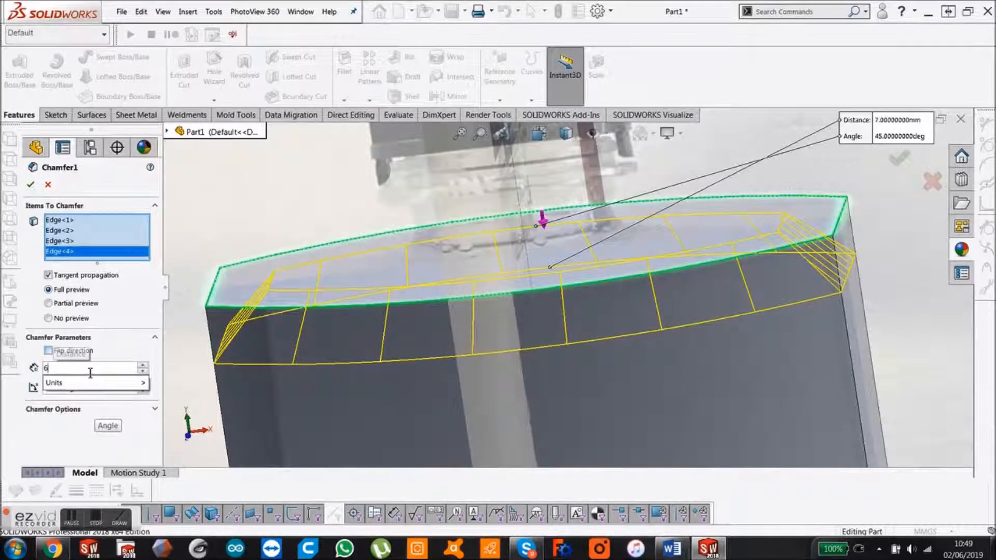
key(Return)
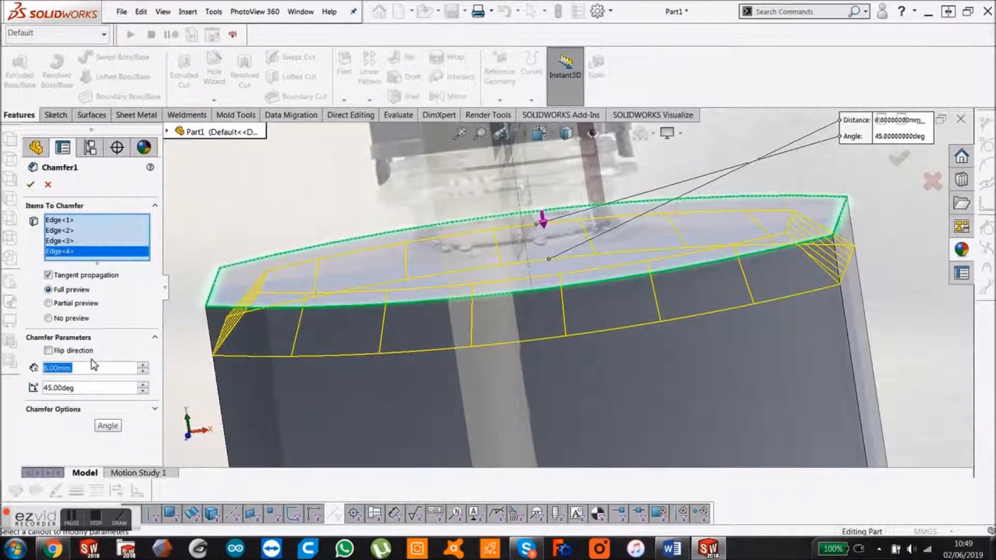
click(31, 185)
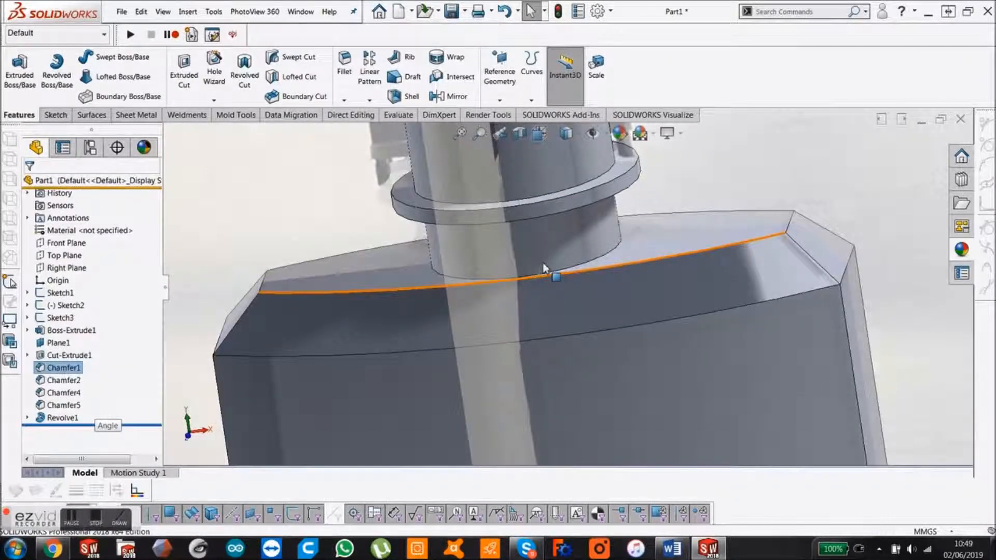
Step: Shell the bottle to a 1.2 mm wall thickness, removing the neck's flat top face
scroll(544, 261, up, 6)
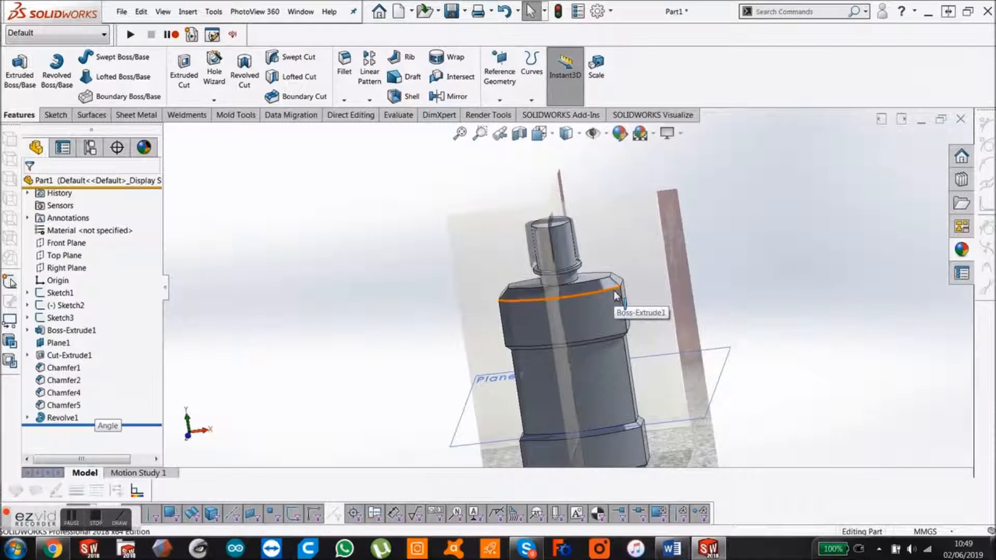
scroll(599, 262, down, 3)
middle_drag(533, 226, 573, 191)
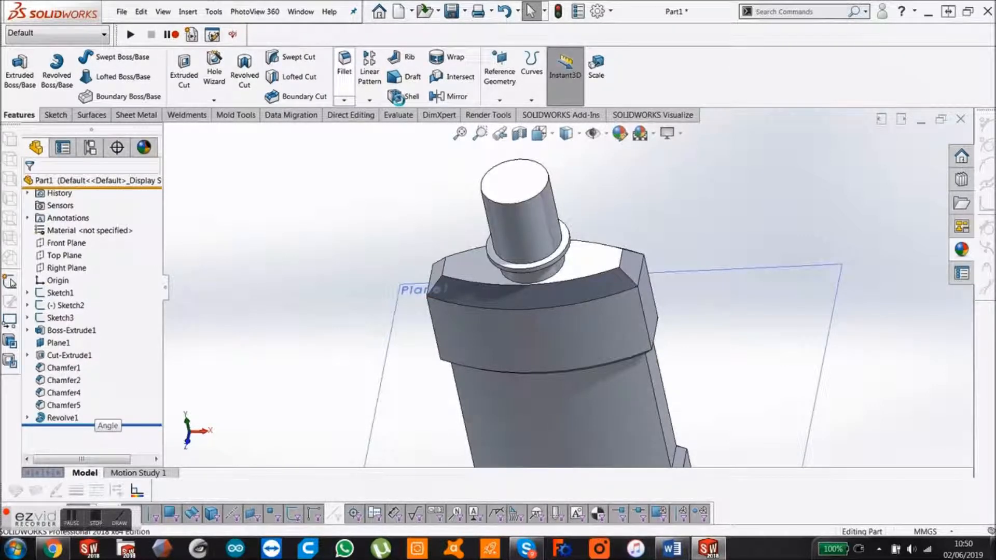
click(396, 97)
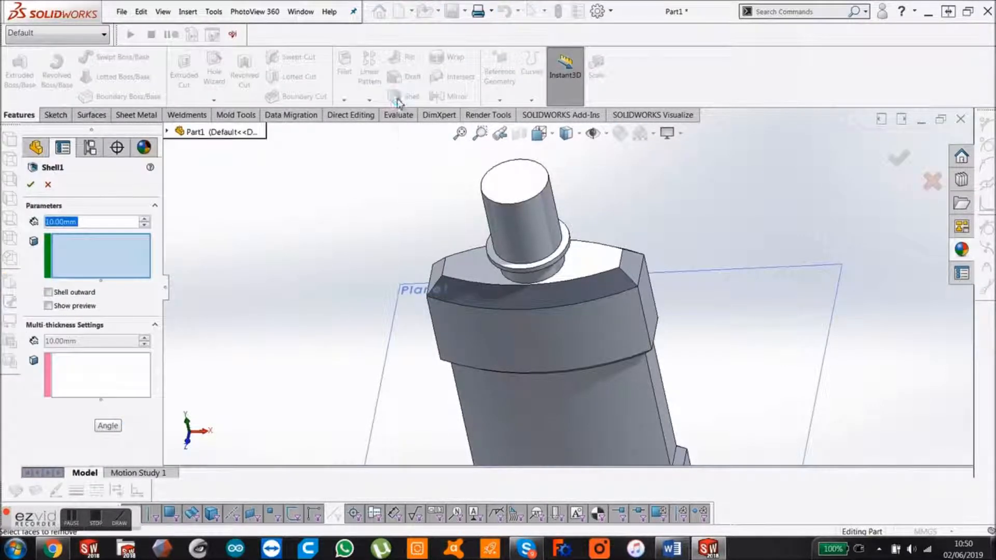
click(511, 176)
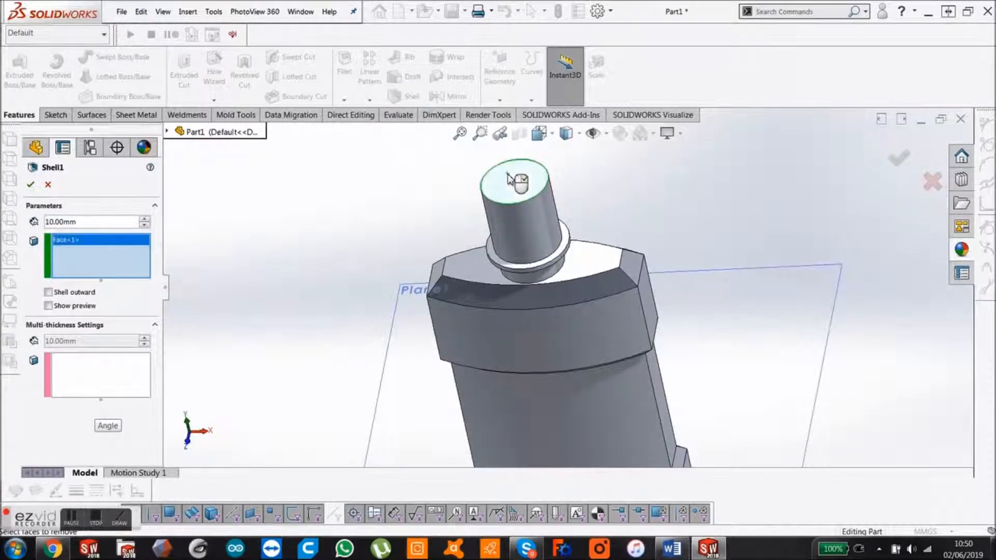
double_click(86, 222)
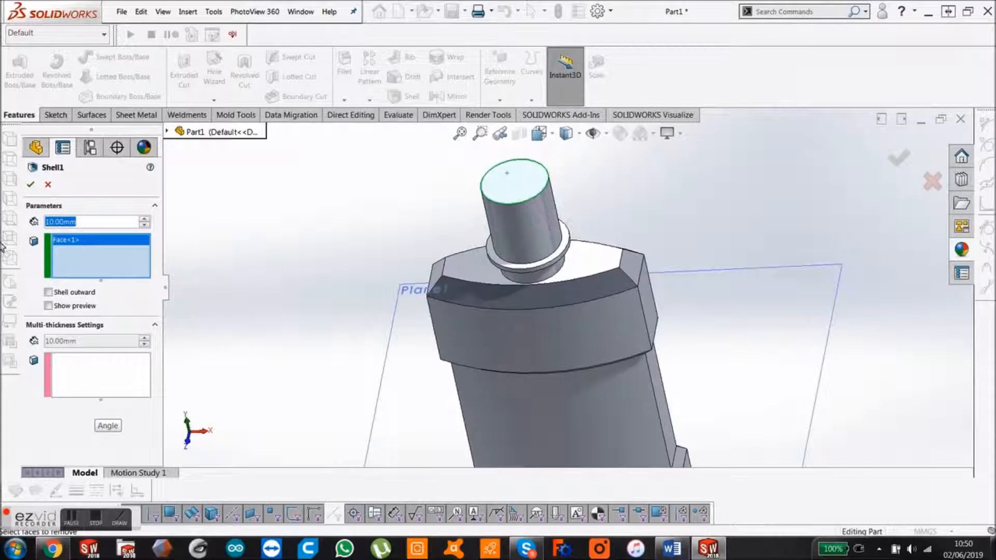
text(1.2)
key(Return)
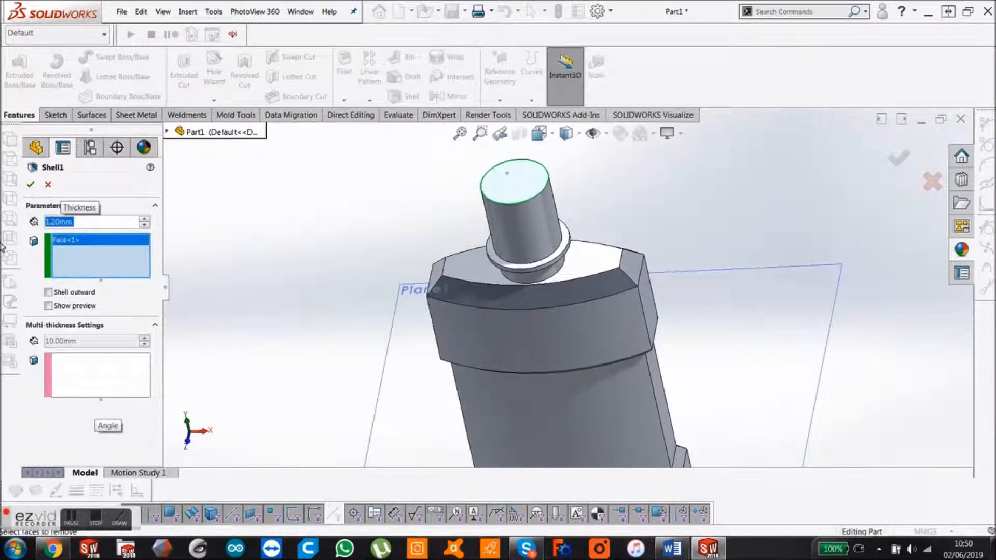
click(31, 184)
middle_drag(491, 231, 449, 220)
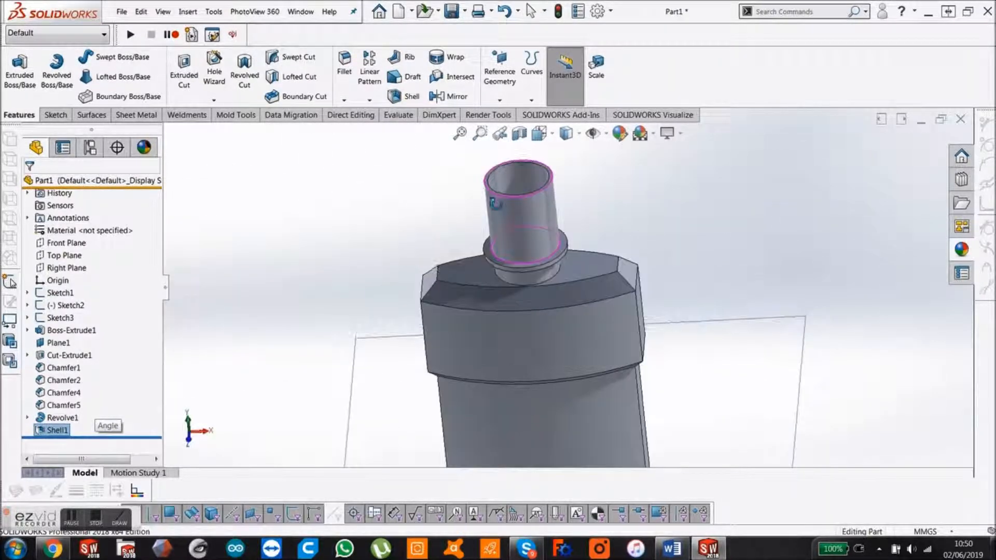
click(449, 221)
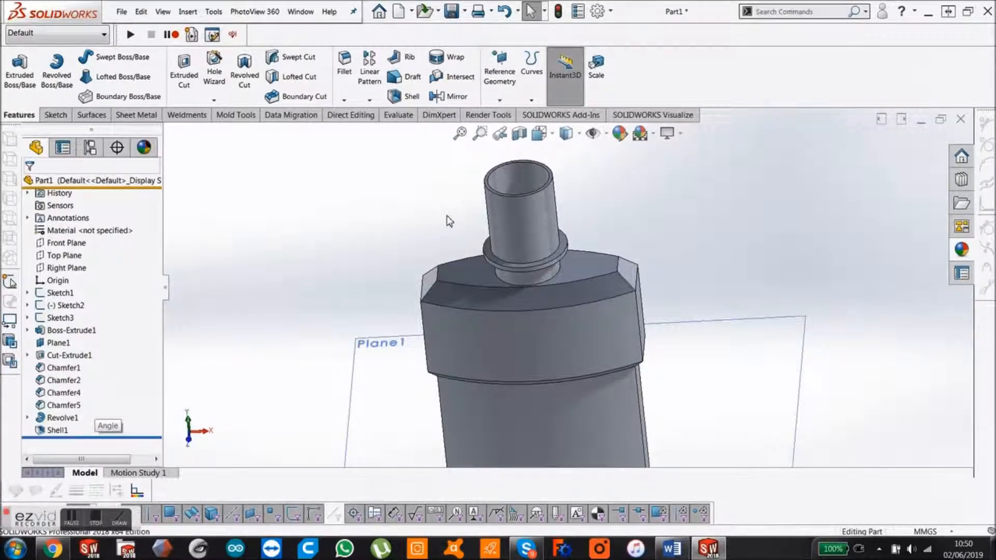
Step: Create a reference plane offset 5 mm below the neck's top rim face
scroll(580, 184, down, 4)
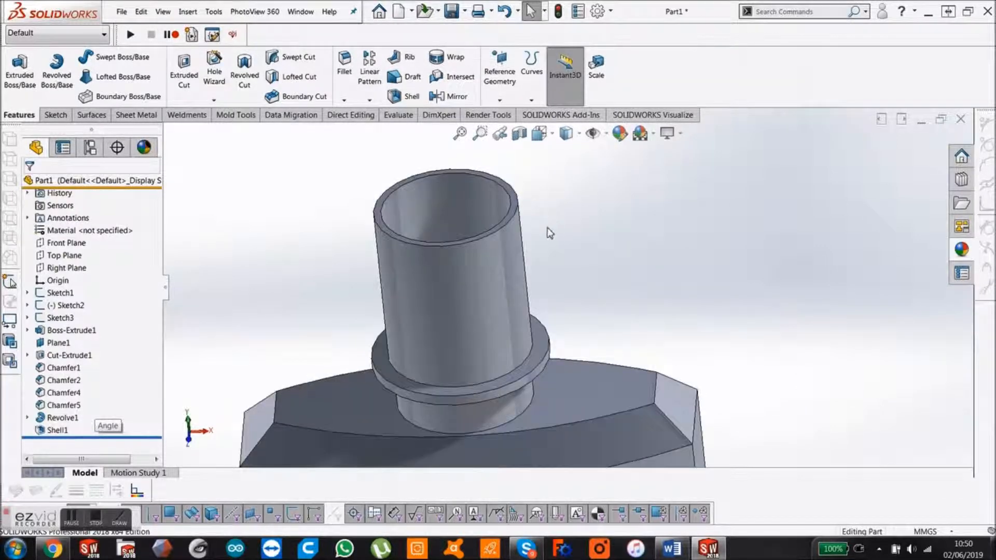
click(516, 205)
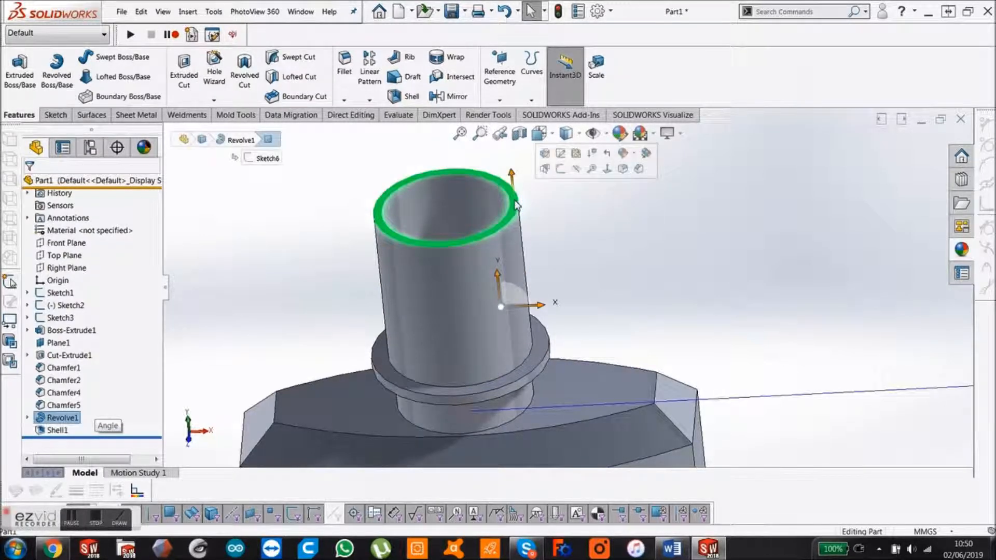
click(499, 98)
click(509, 114)
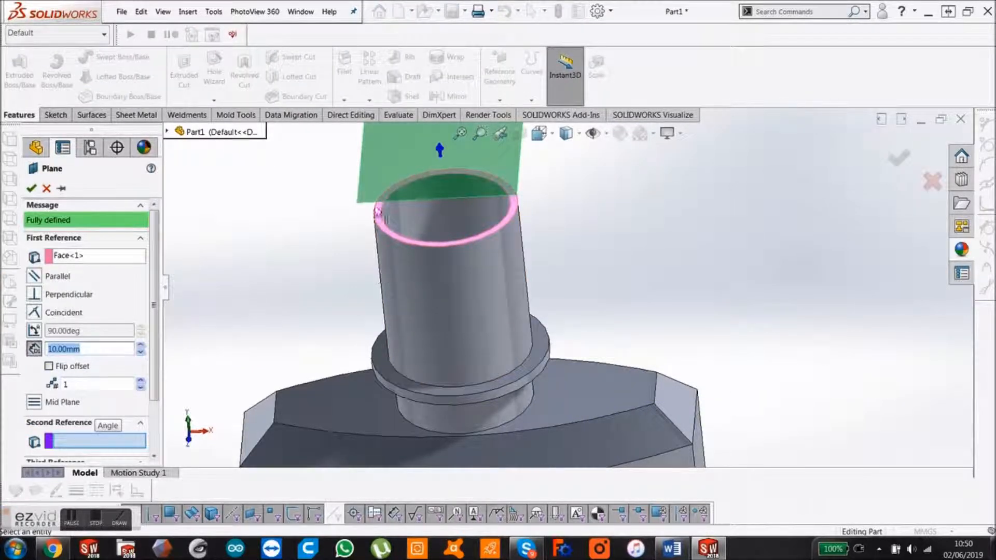
click(49, 366)
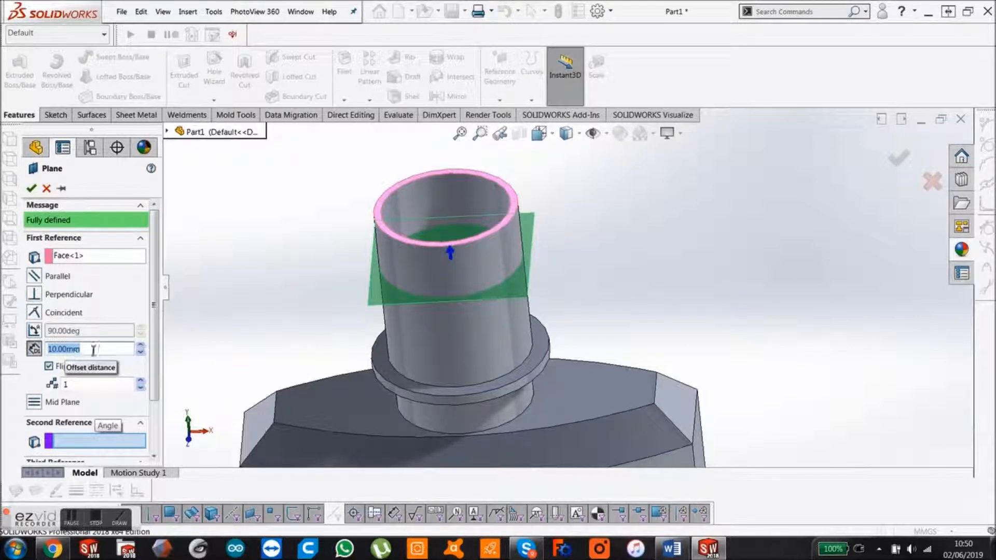
text(5)
key(Return)
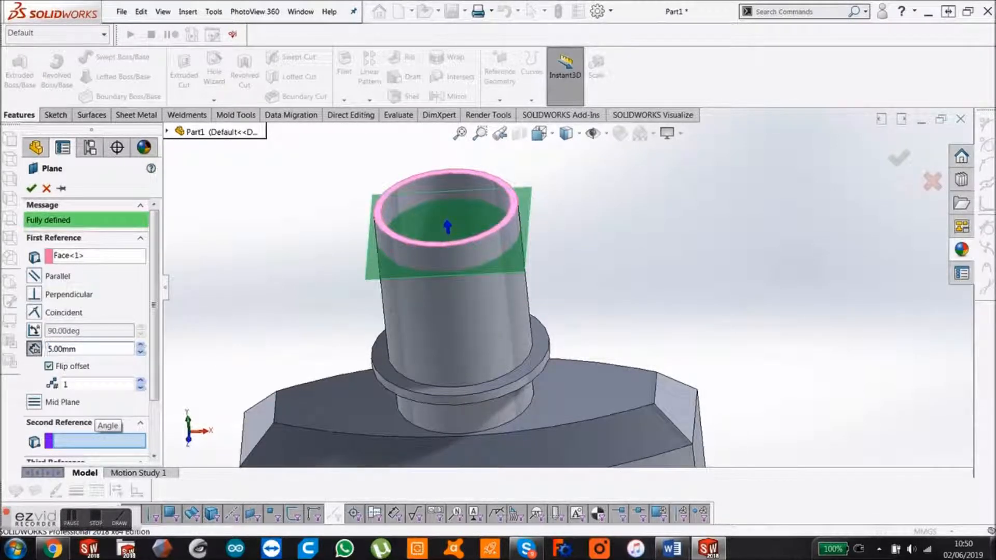
click(31, 188)
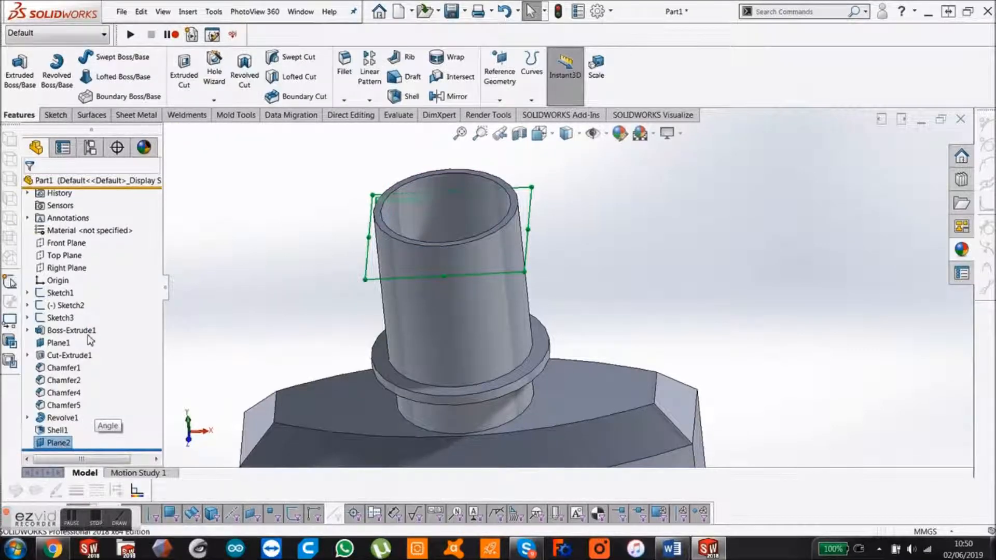
Step: Start a sketch on the new plane below the neck rim and convert the rim's outer circular edge into it
click(66, 120)
click(14, 67)
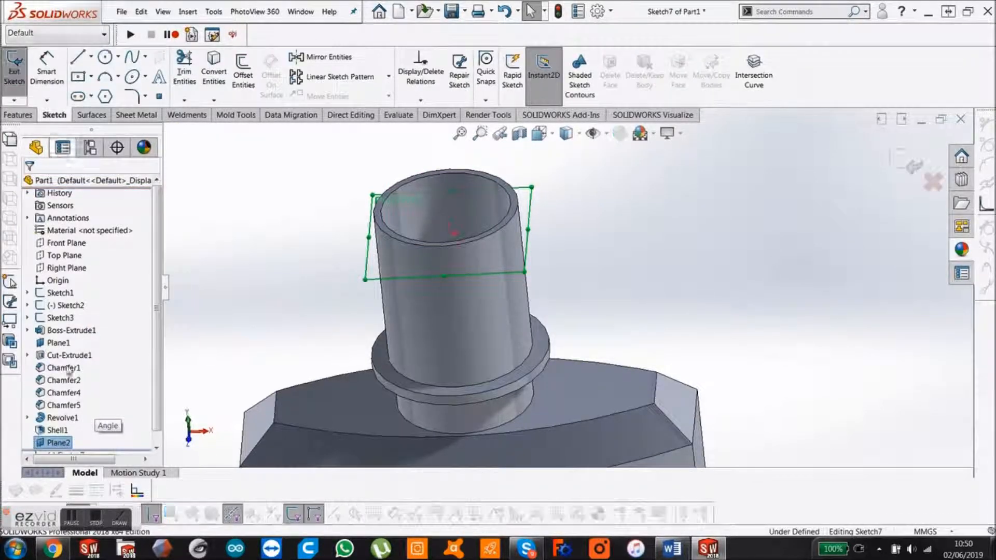
click(516, 218)
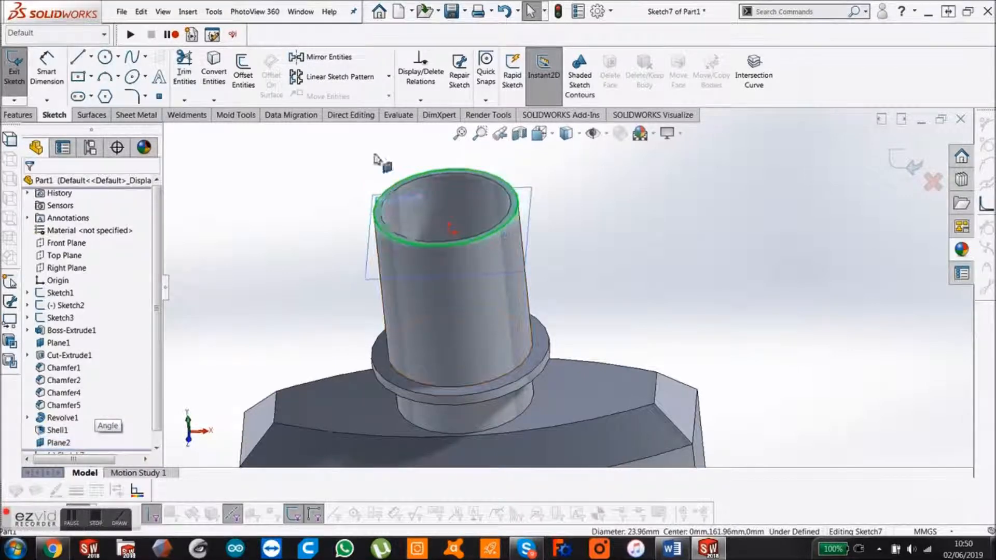
click(214, 72)
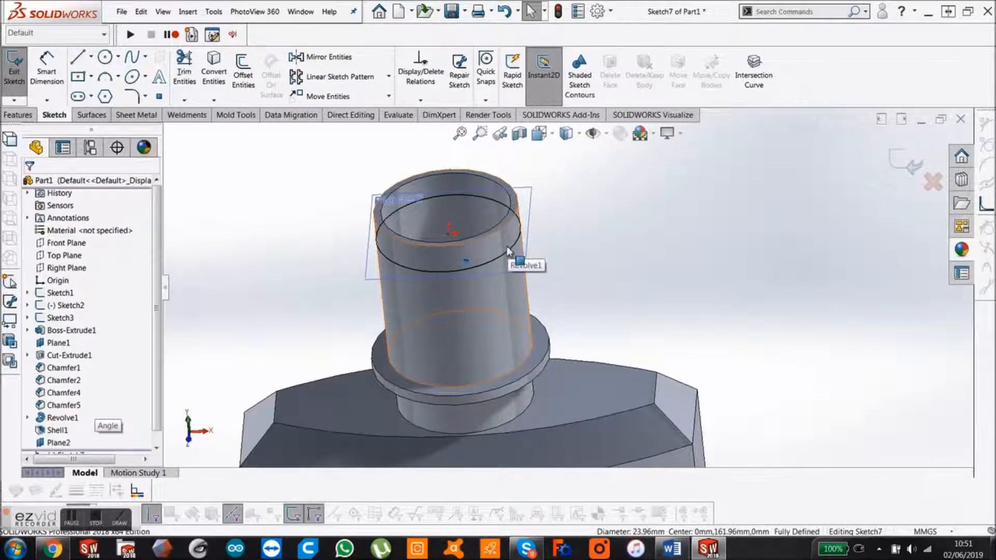
Step: Start a pitch-and-revolution helix from the converted circle and reverse its direction so it runs down the neck
click(20, 116)
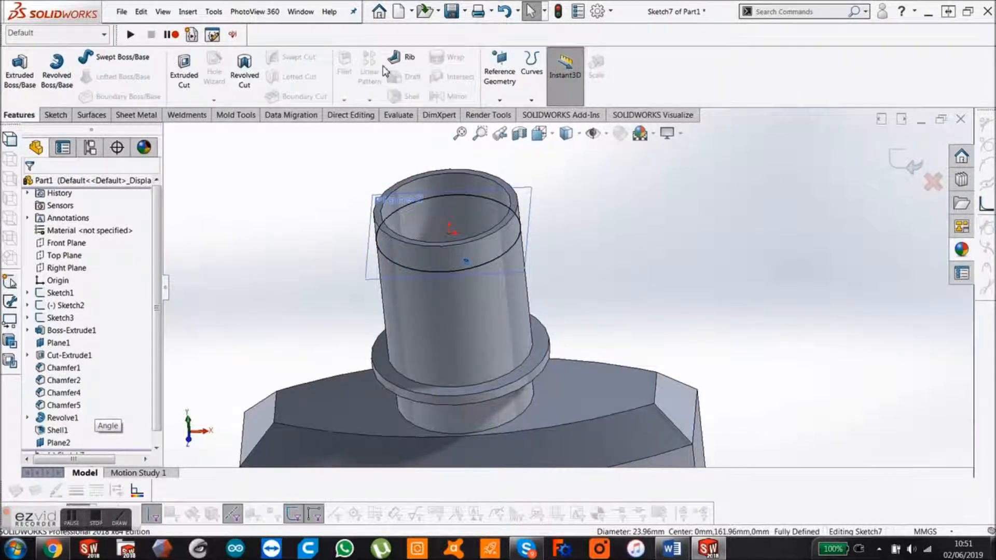
click(531, 72)
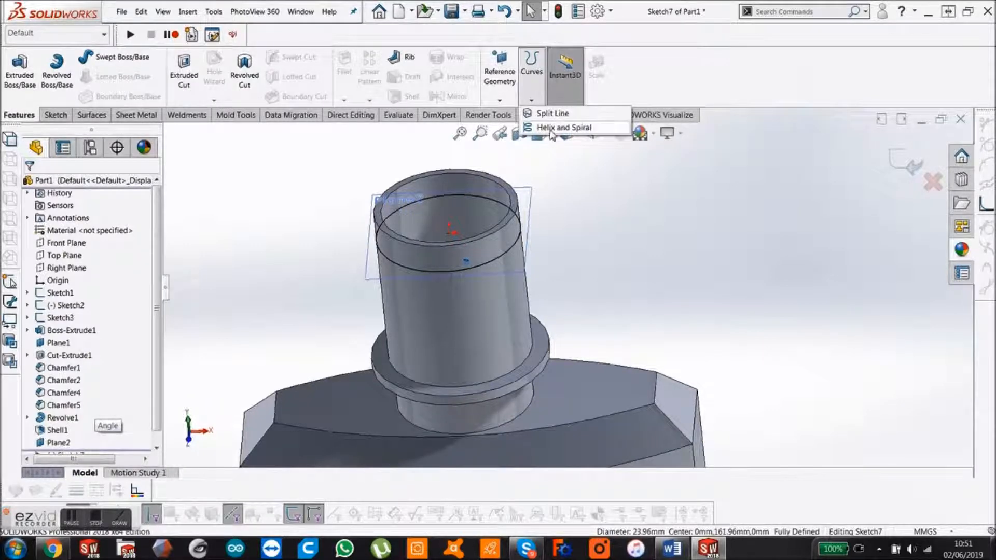
click(559, 127)
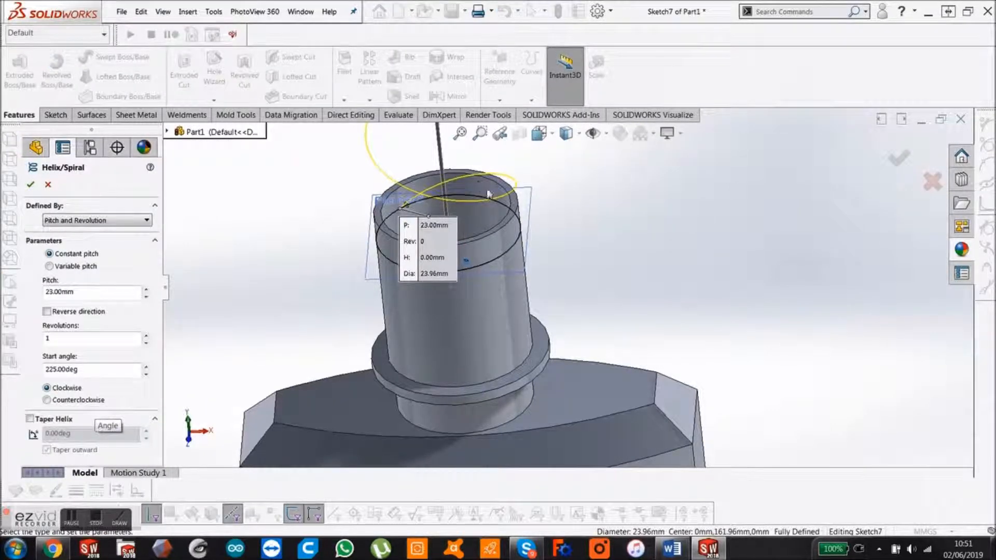
scroll(488, 194, up, 3)
scroll(484, 184, down, 4)
scroll(621, 346, down, 1)
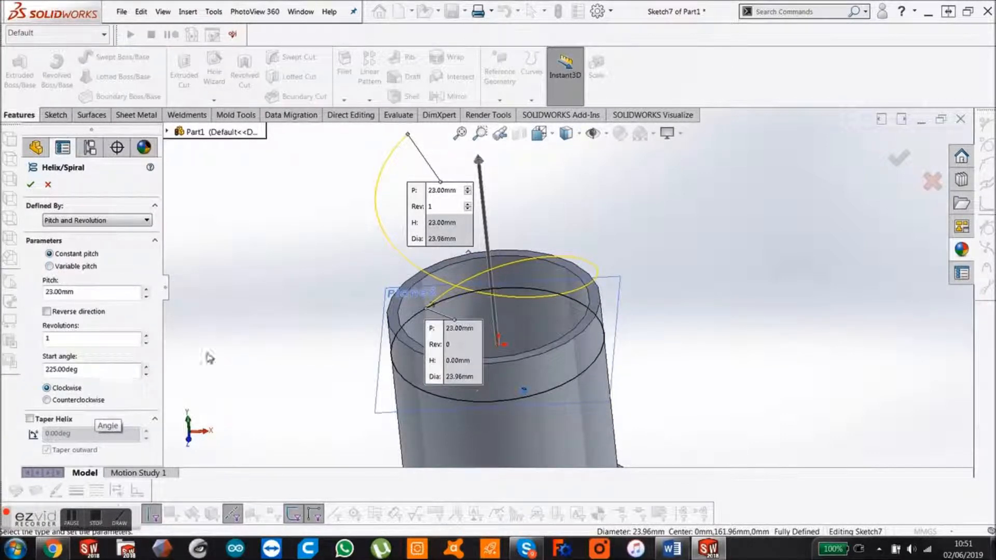
scroll(356, 332, up, 4)
scroll(639, 351, down, 1)
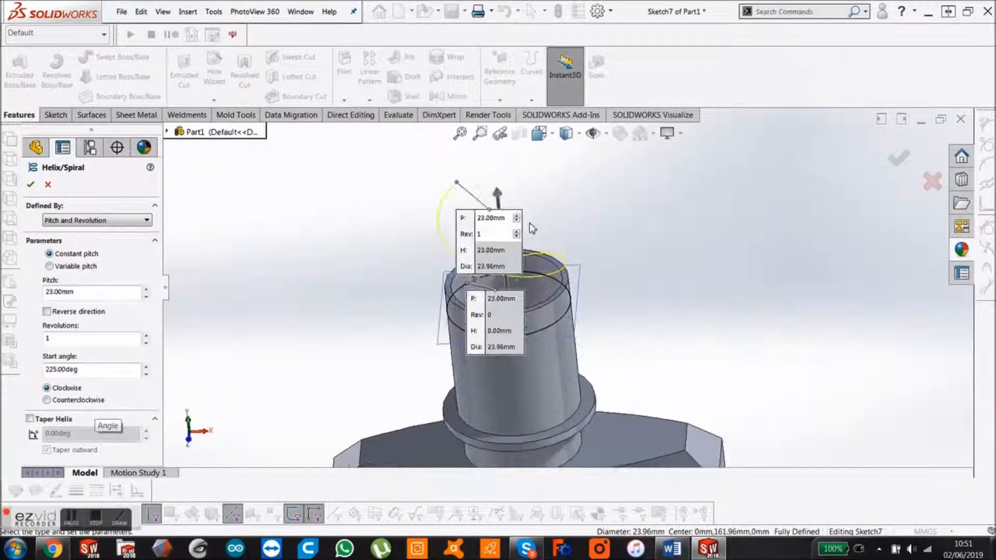
drag(498, 197, 517, 400)
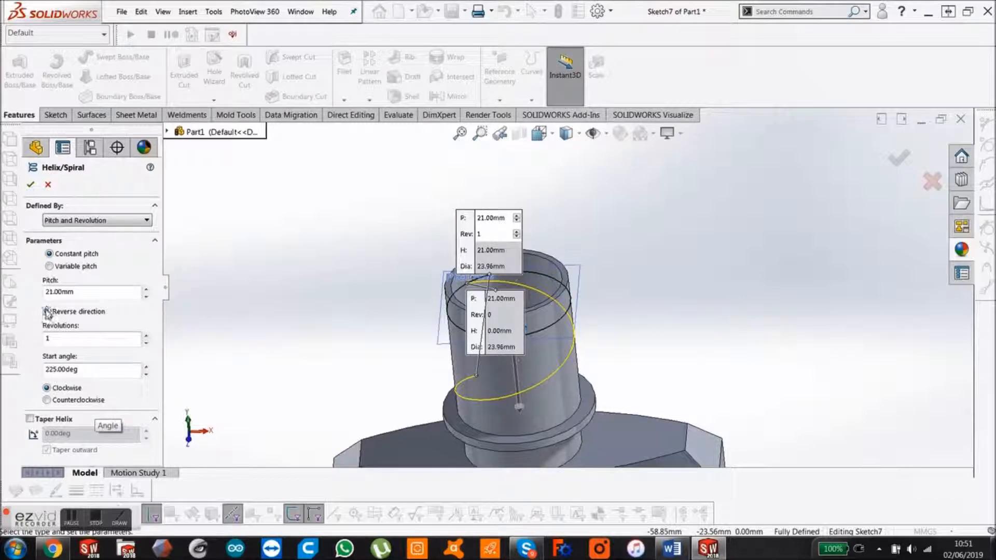
Step: Give the helix a 0° start angle, a constant 4 mm pitch and 2 revolutions, and create it
double_click(91, 369)
text(0)
key(Return)
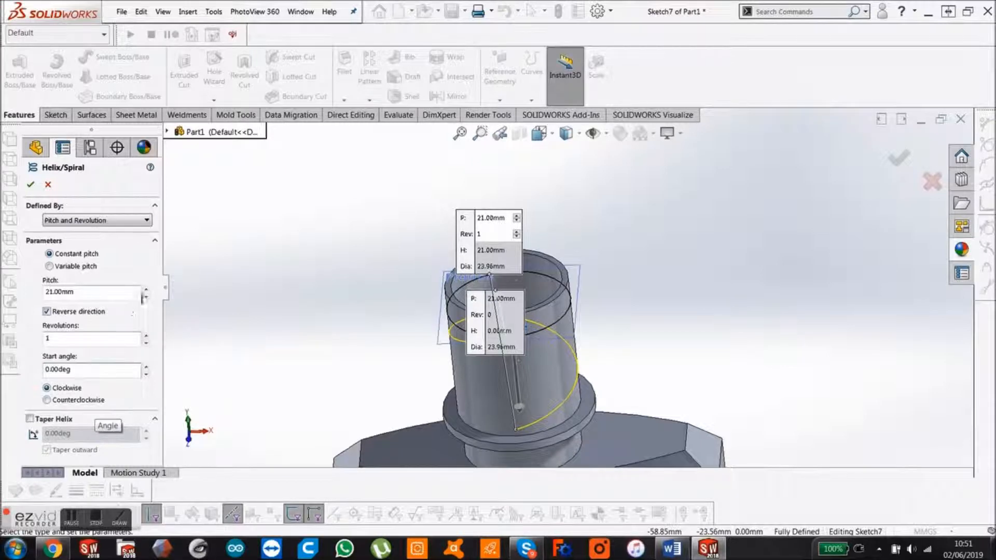
click(146, 298)
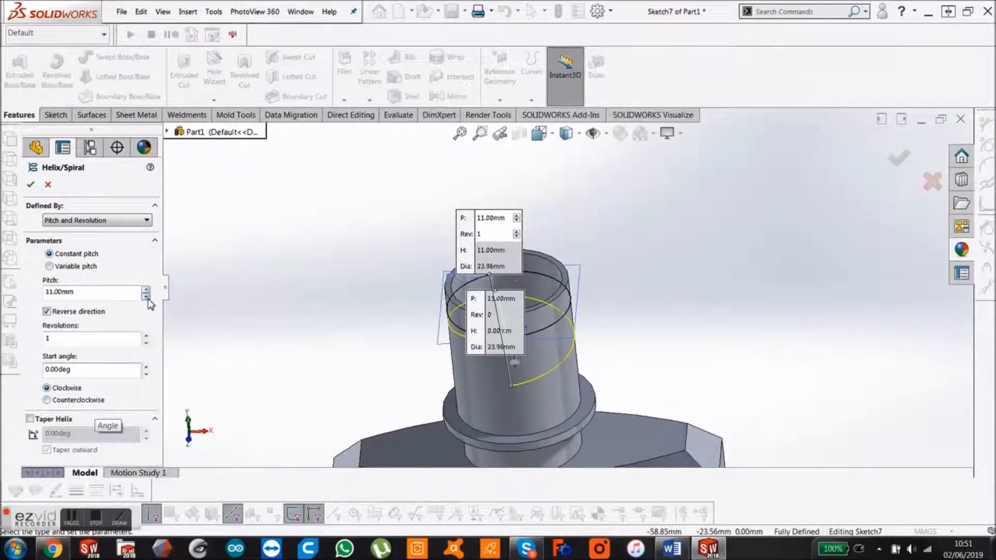
double_click(114, 296)
text(5)
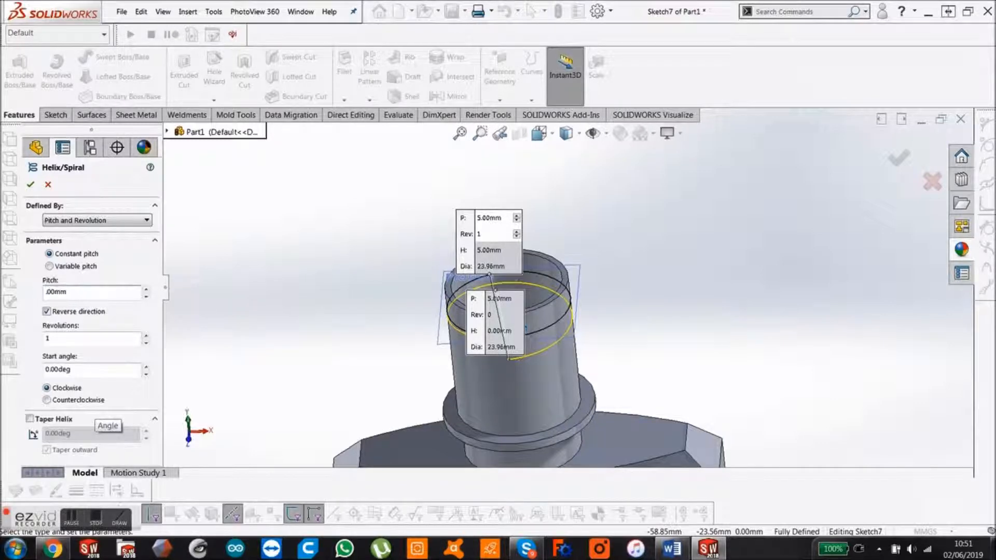
text(4)
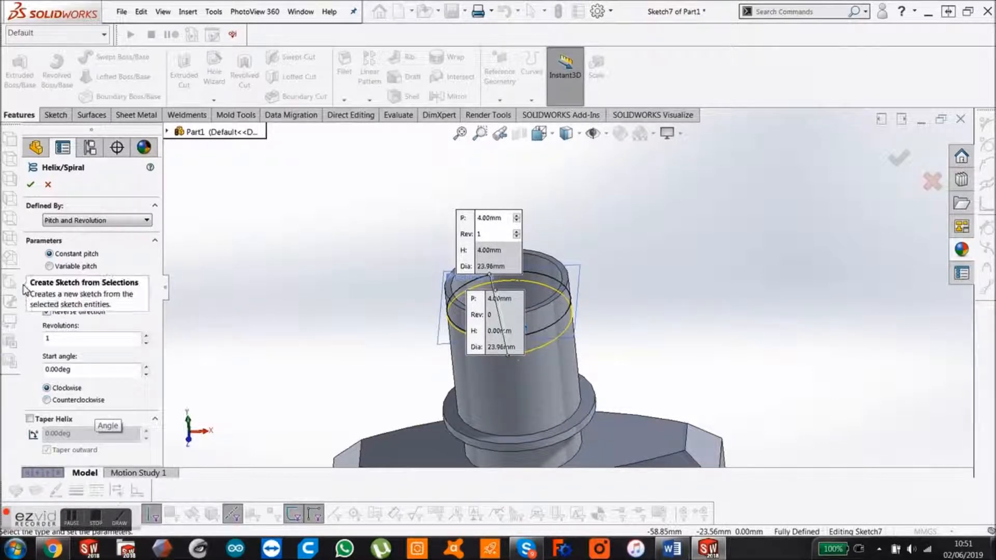
click(146, 336)
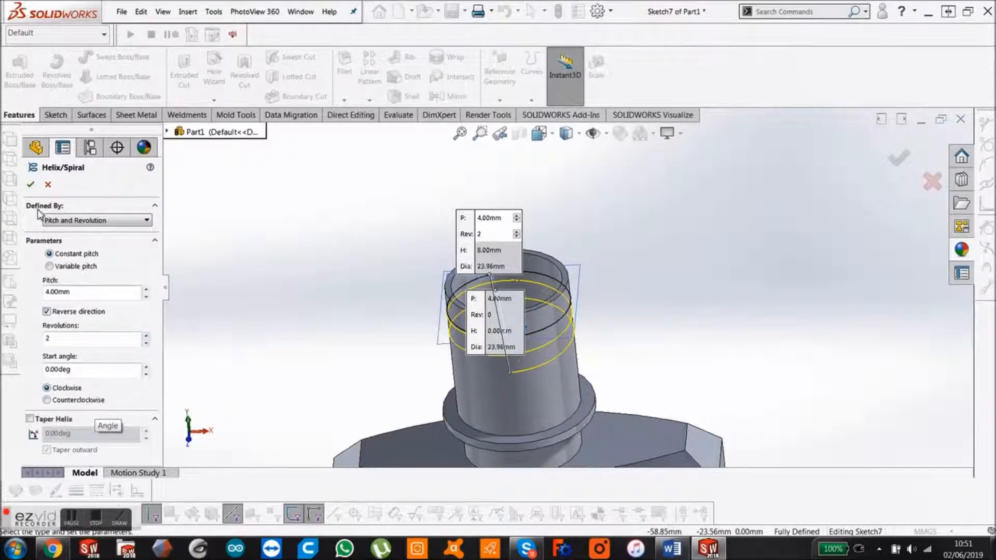
click(30, 184)
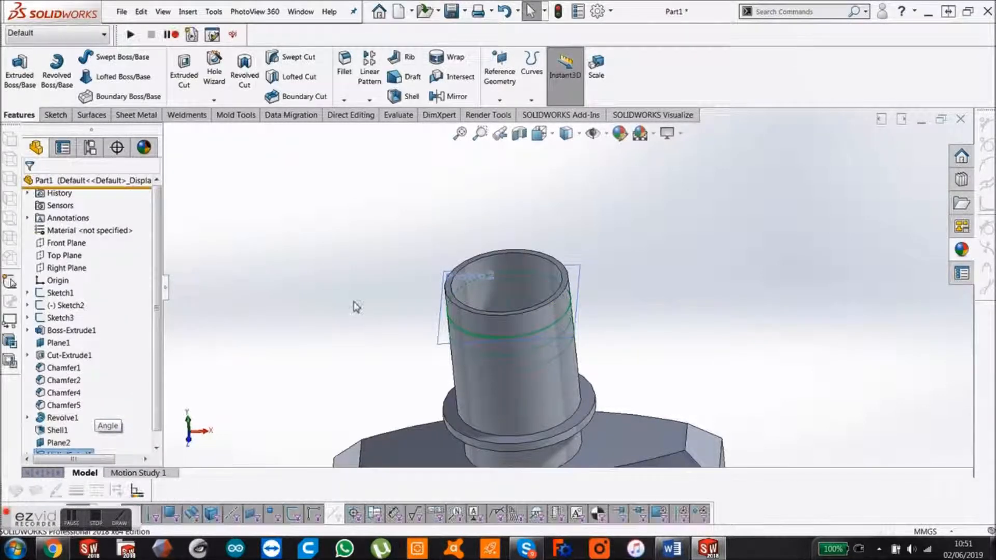
Step: Start a sketch on the Right Plane, which passes through the start of the helix
scroll(573, 374, down, 5)
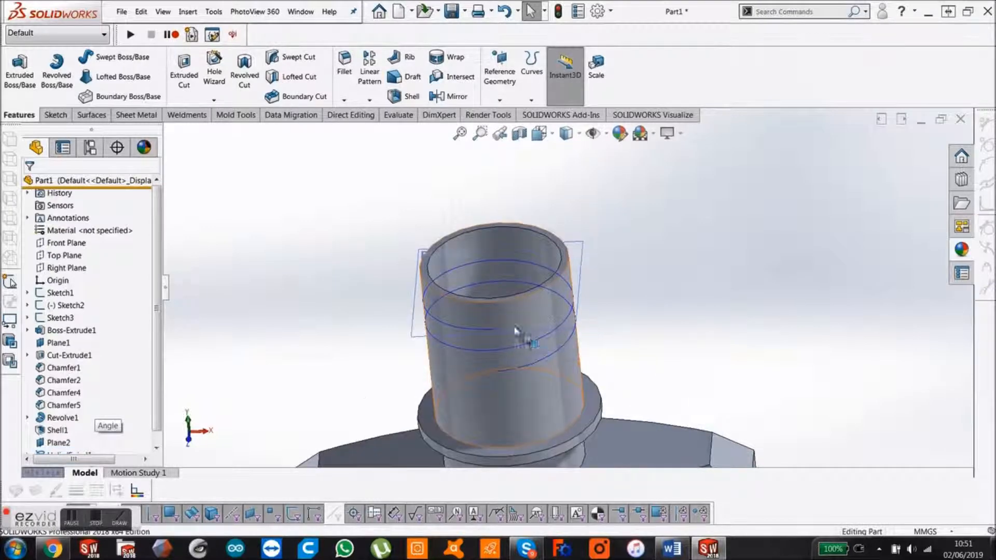
click(451, 306)
scroll(410, 293, up, 3)
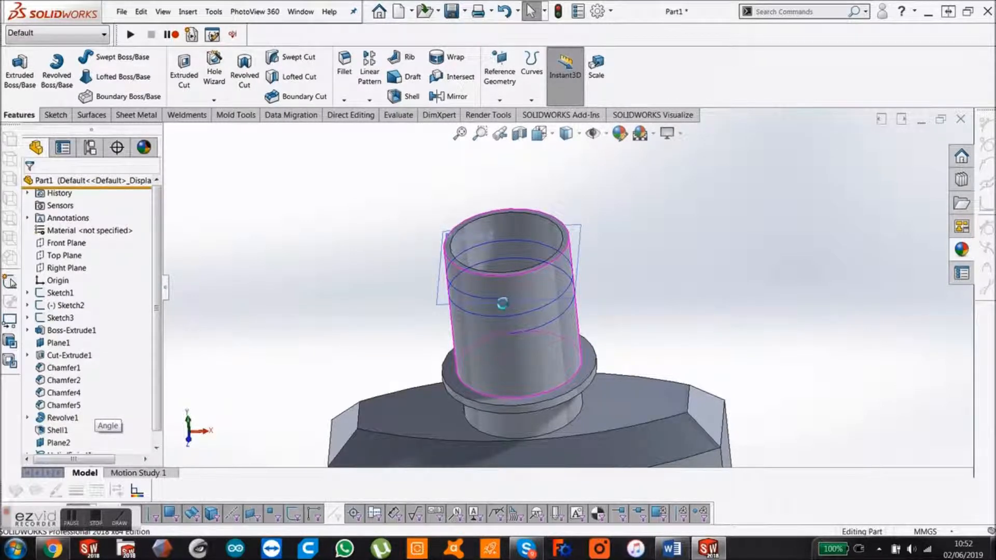
middle_drag(502, 303, 503, 304)
scroll(502, 304, down, 1)
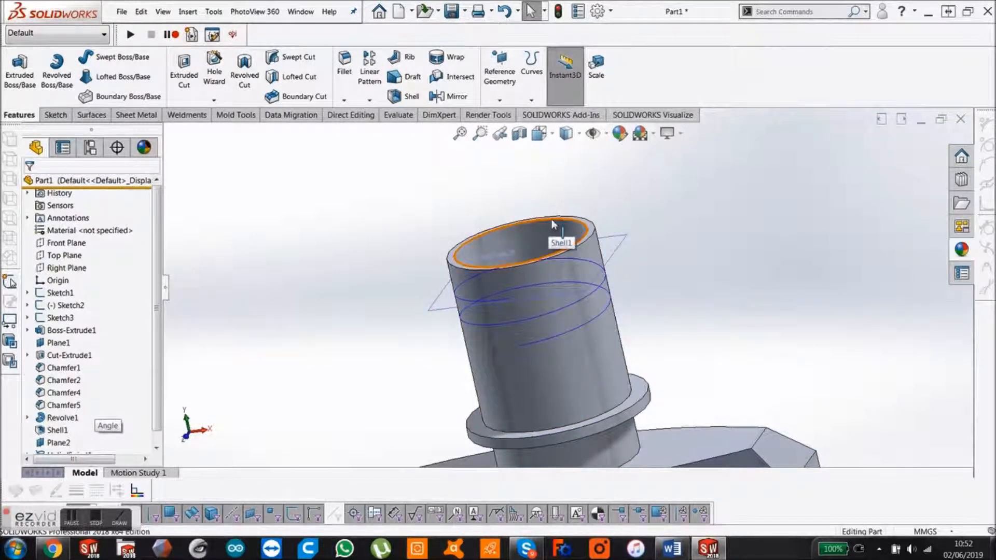
scroll(509, 320, down, 3)
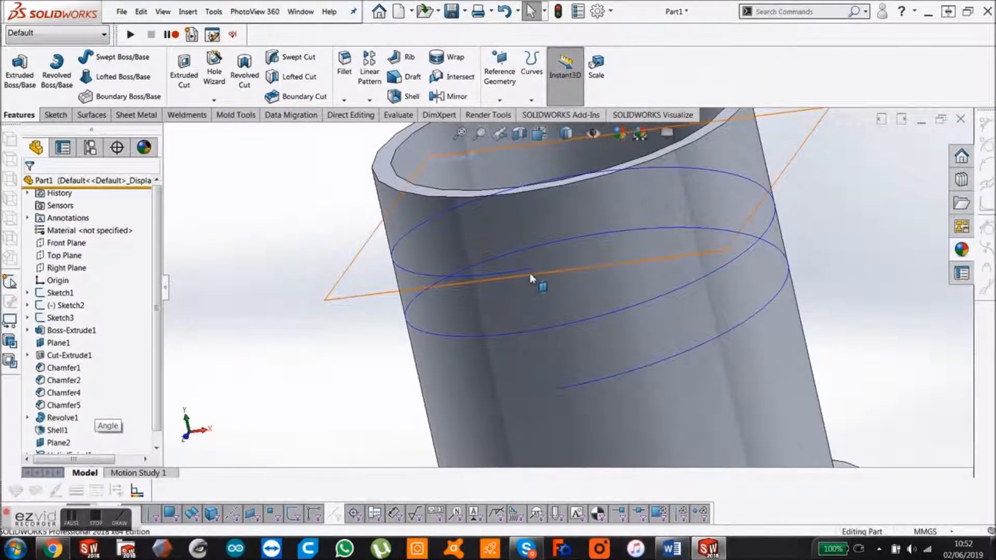
scroll(533, 282, up, 2)
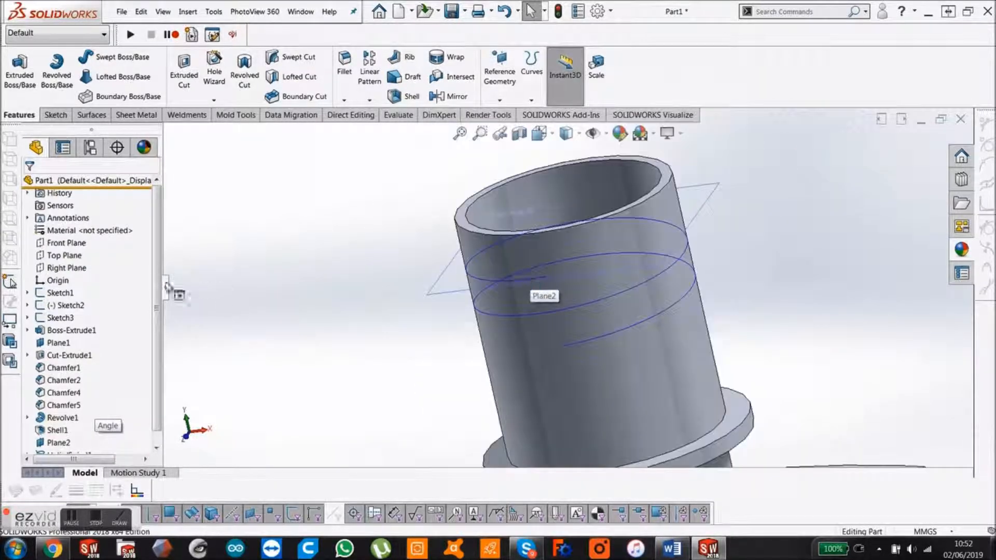
click(66, 243)
scroll(389, 313, up, 5)
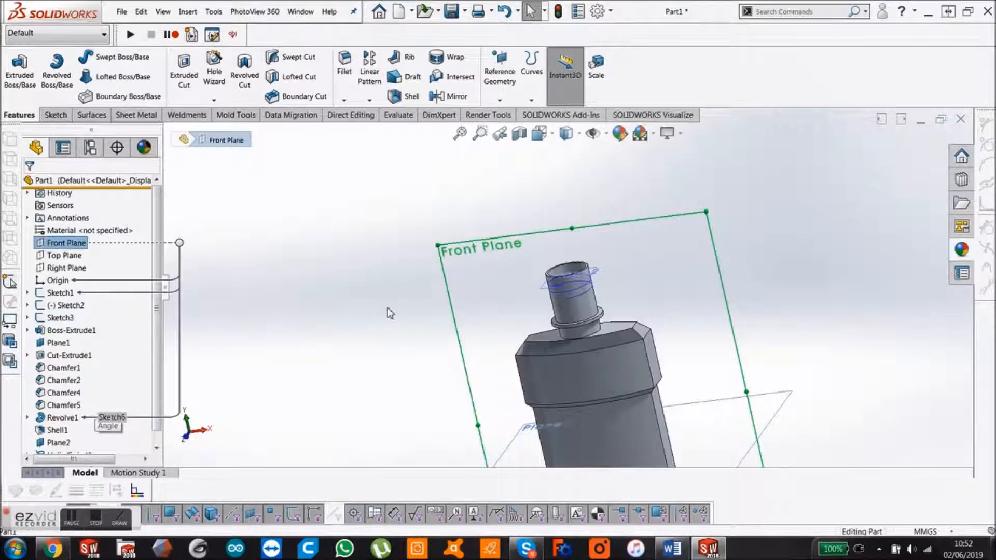
click(71, 269)
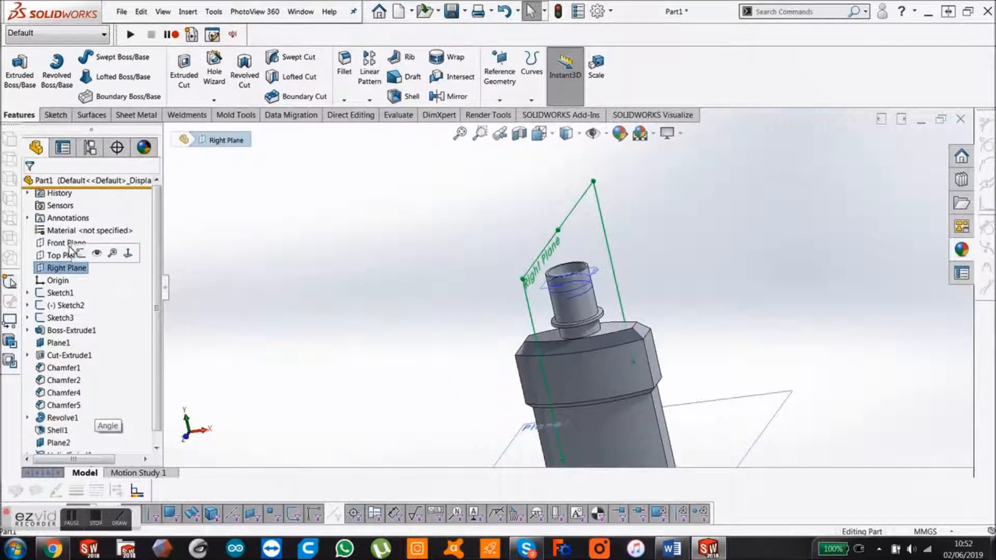
click(80, 258)
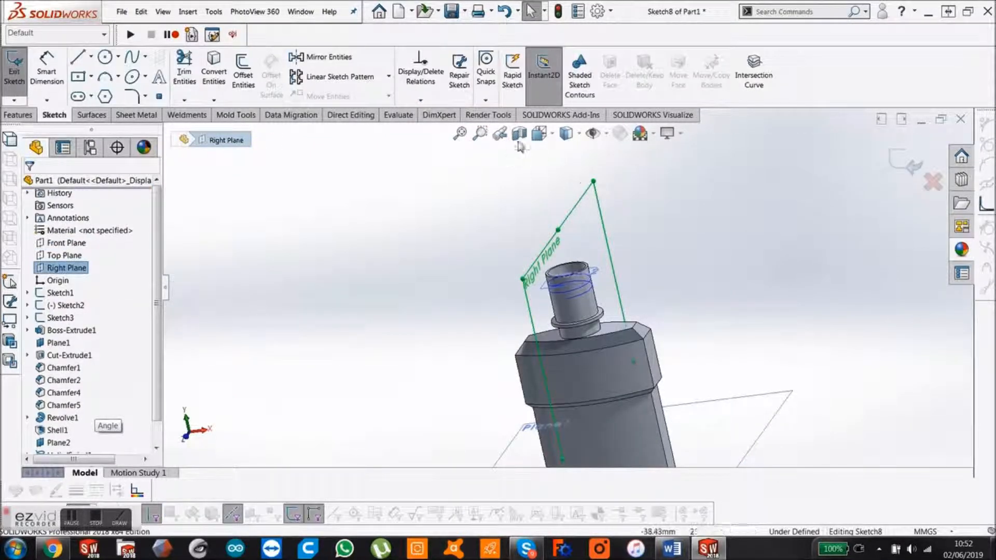
Step: Section the bottle through the Right Plane and show the neck wall near the helix start in the Right view
click(519, 133)
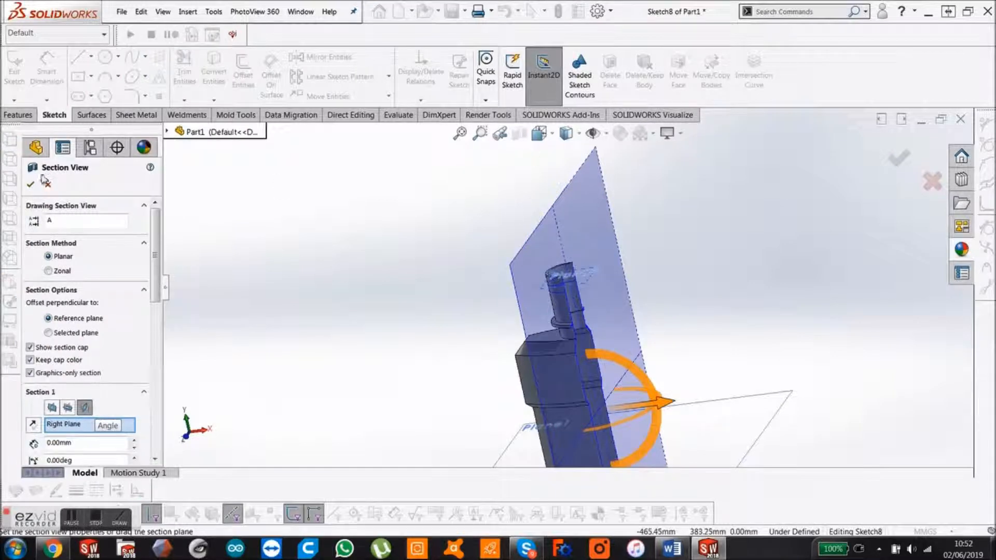
click(31, 185)
middle_drag(540, 303, 530, 354)
key(space)
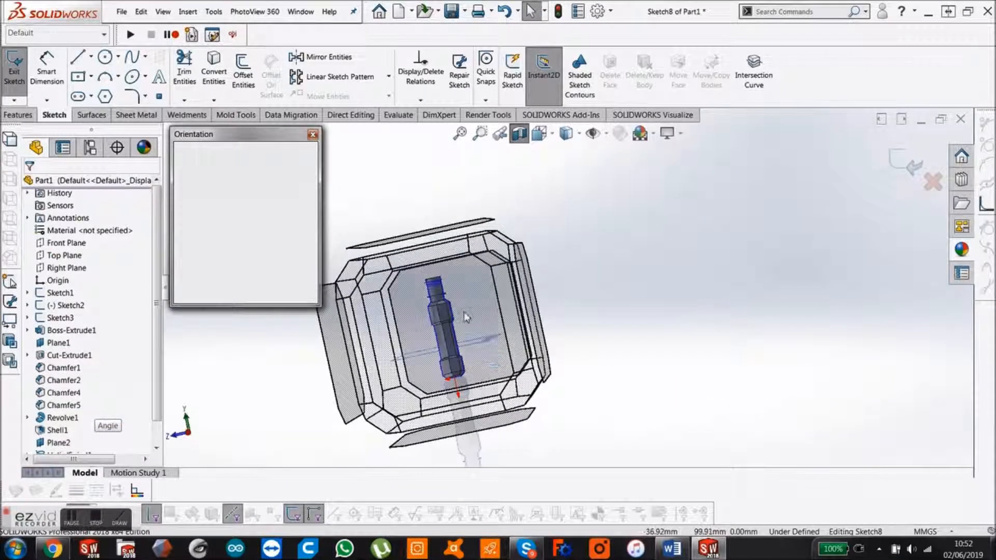
click(464, 313)
scroll(562, 206, down, 5)
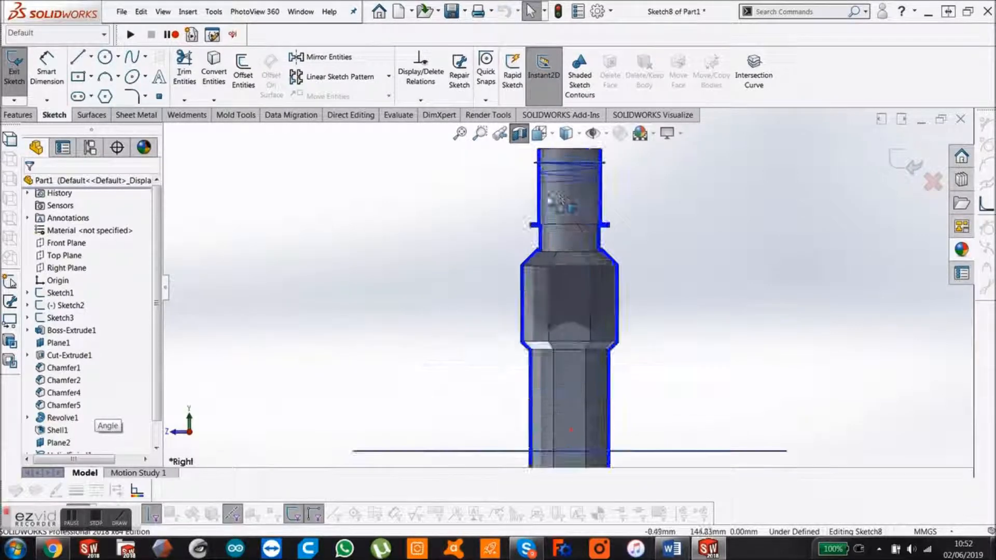
scroll(534, 181, down, 6)
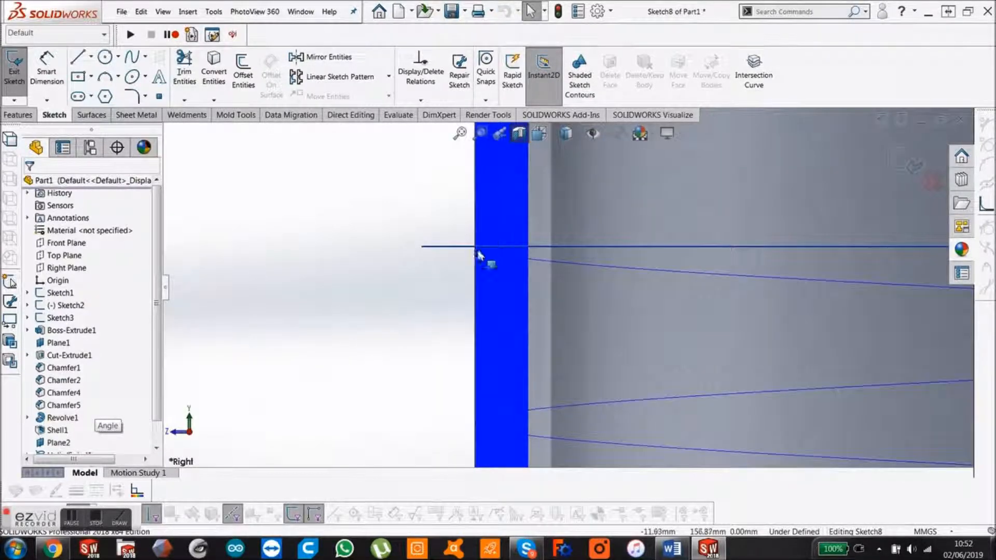
Step: Sketch a closed four-line trapezoid about 1 mm tall just outside the neck wall, with its longer vertical side facing the wall
click(76, 61)
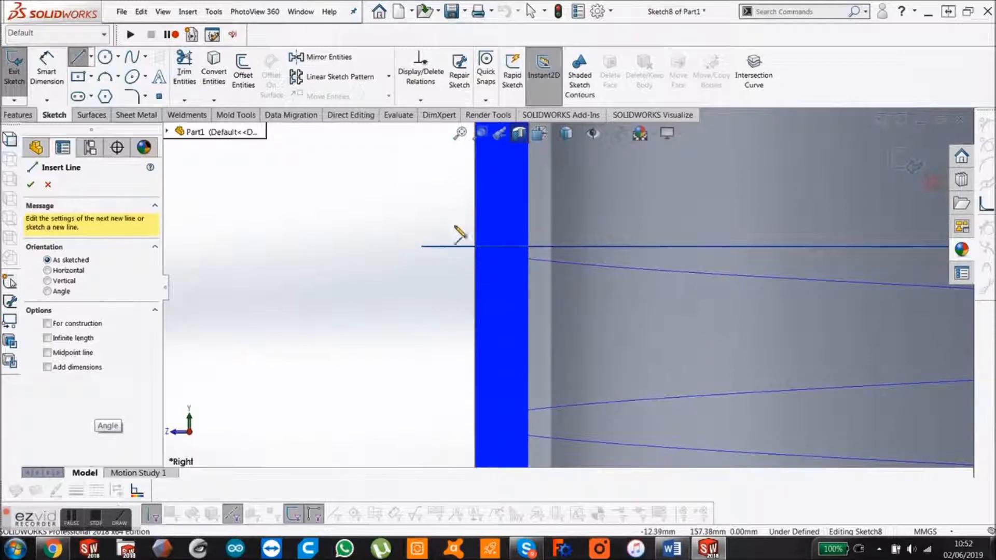
click(471, 237)
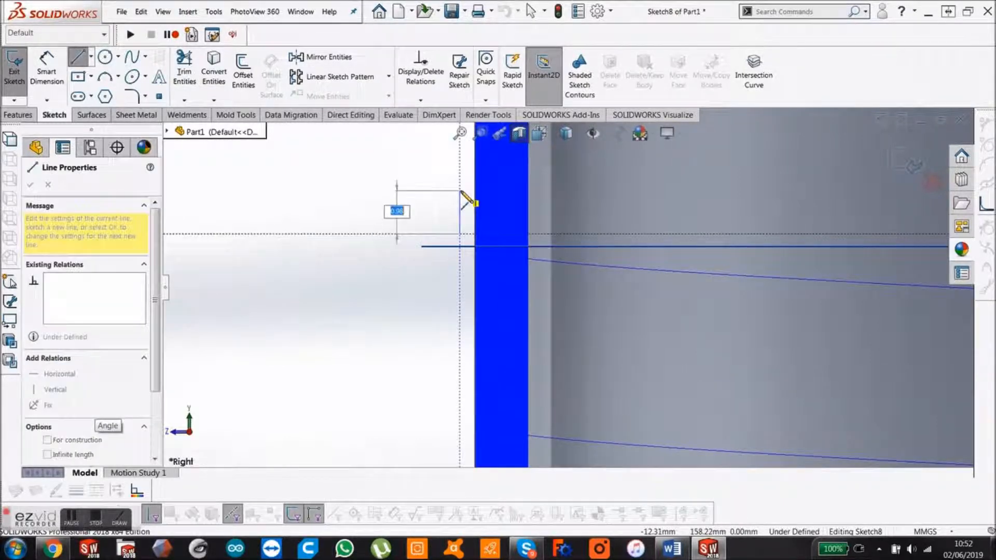
click(460, 191)
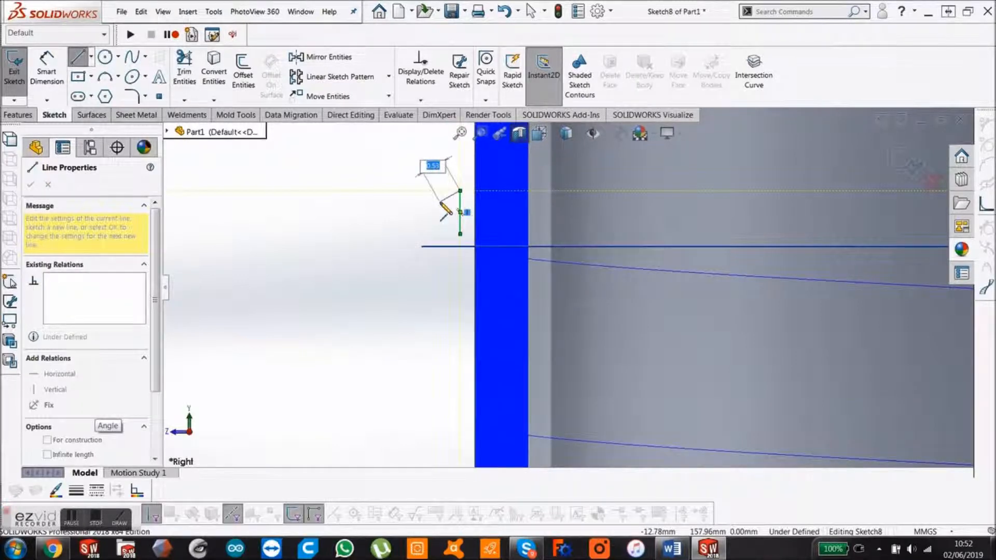
click(440, 201)
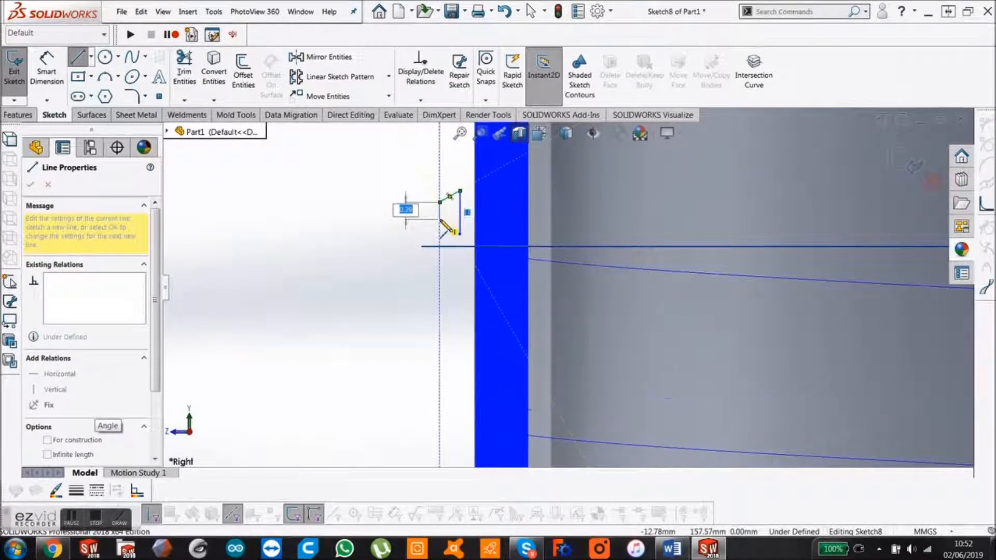
click(440, 219)
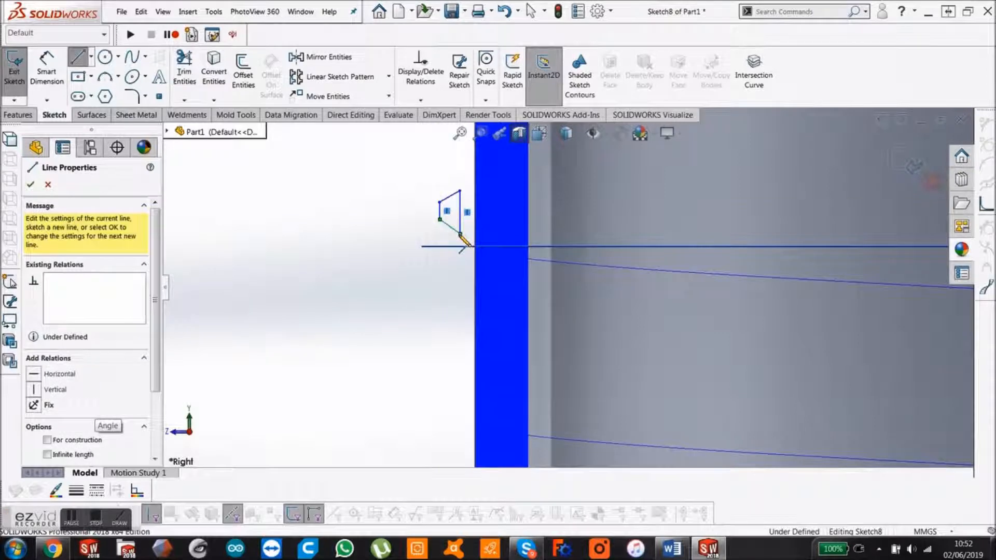
scroll(441, 221, down, 3)
key(Escape)
key(Escape)
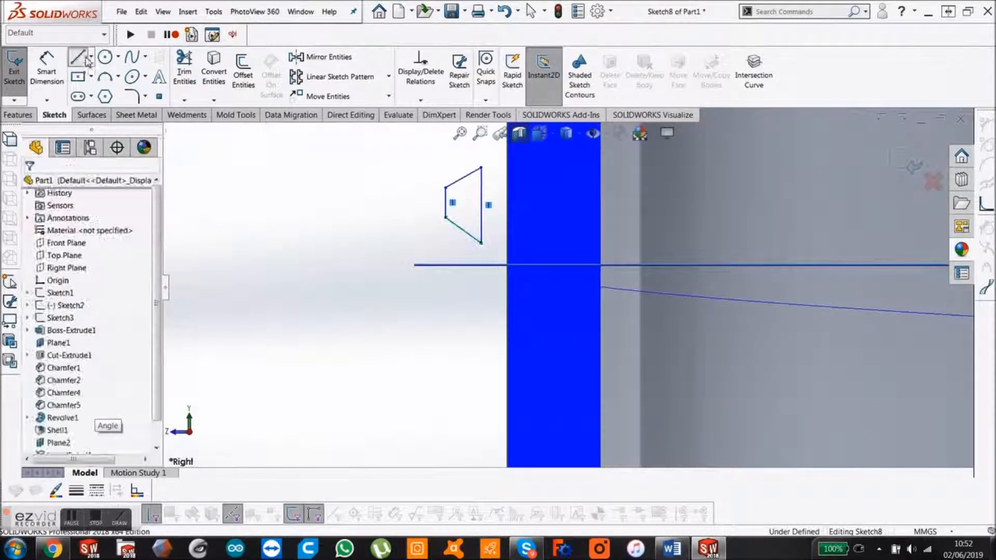
Step: Start a construction centerline for the trapezoid profile beside the neck wall
click(92, 60)
click(101, 83)
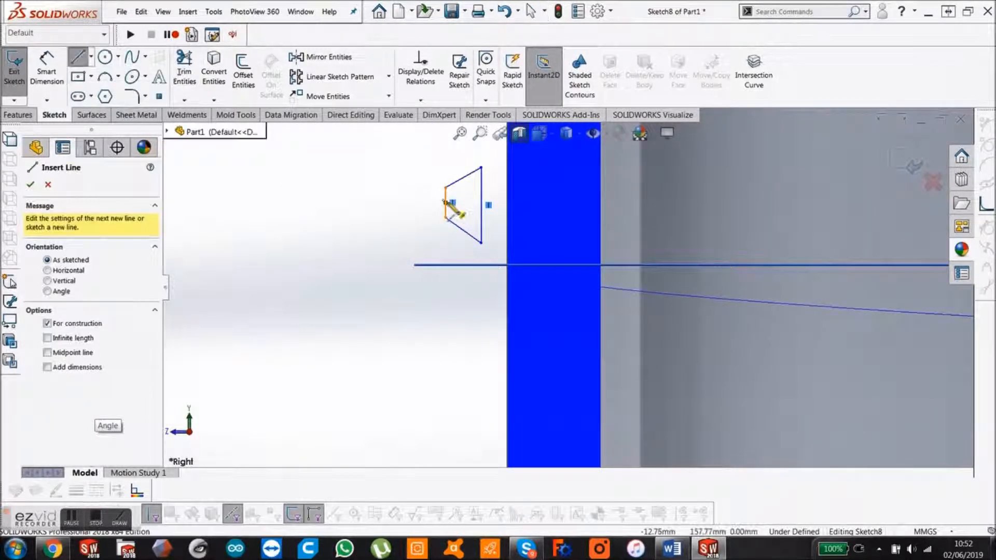
Step: Draw a horizontal construction line from the midpoint of the trapezoid's short vertical side to its long vertical side
click(445, 202)
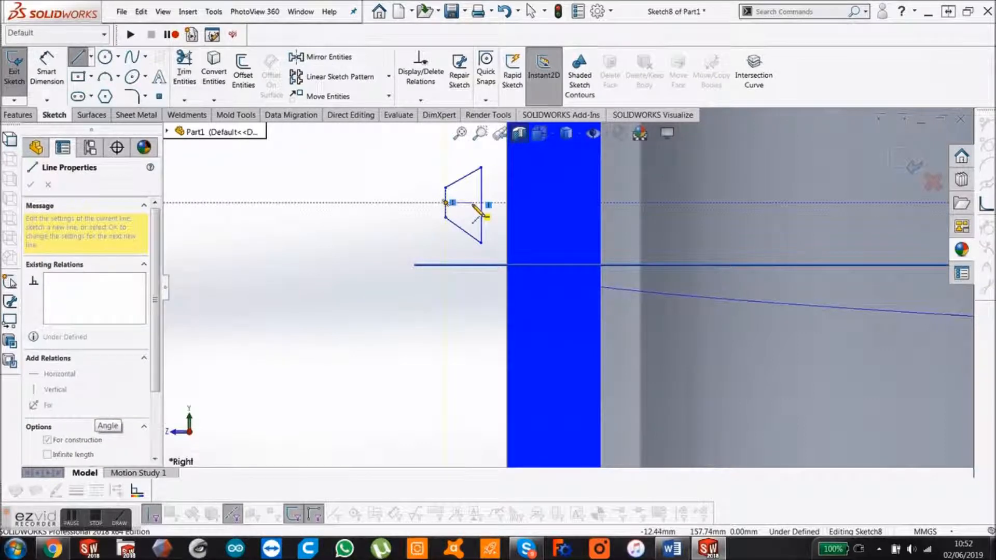
double_click(481, 203)
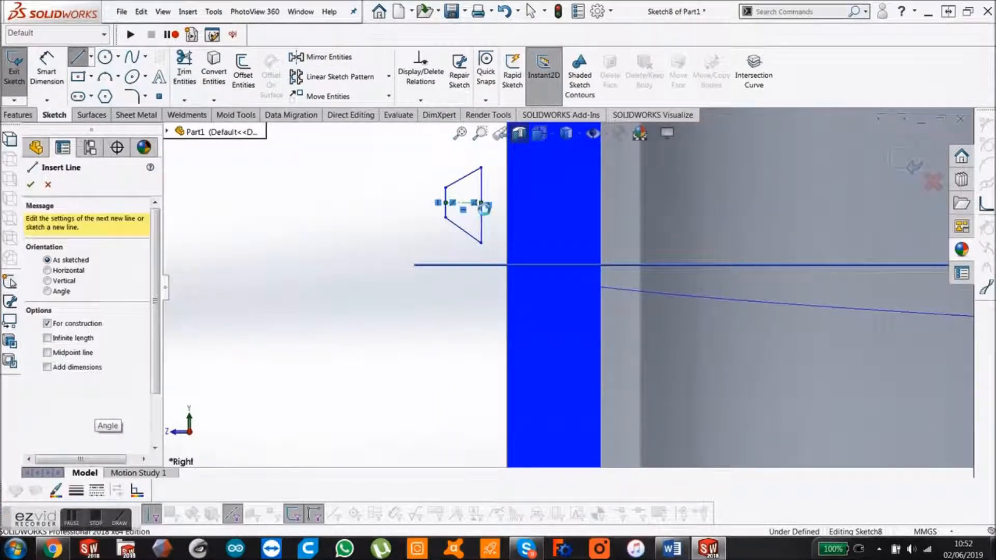
key(Escape)
Step: Make the midpoint of the trapezoid's long vertical side coincident with the horizontal construction line
scroll(462, 192, down, 5)
click(510, 251)
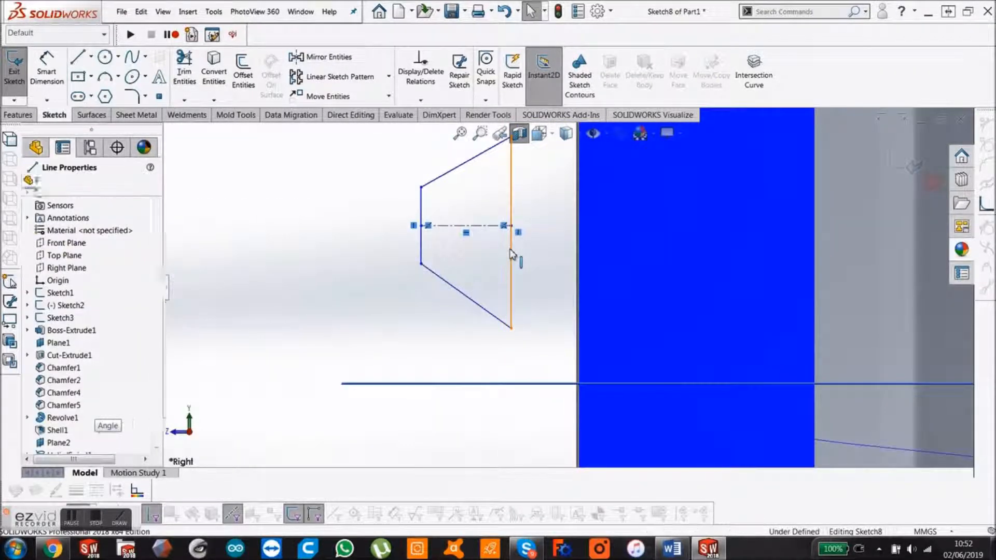
right_click(513, 253)
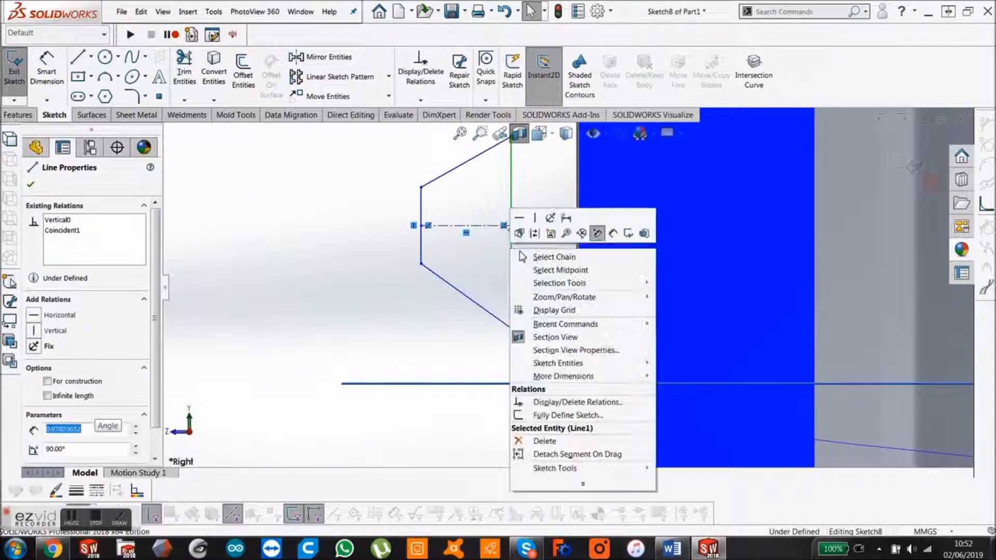
click(560, 270)
click(492, 226)
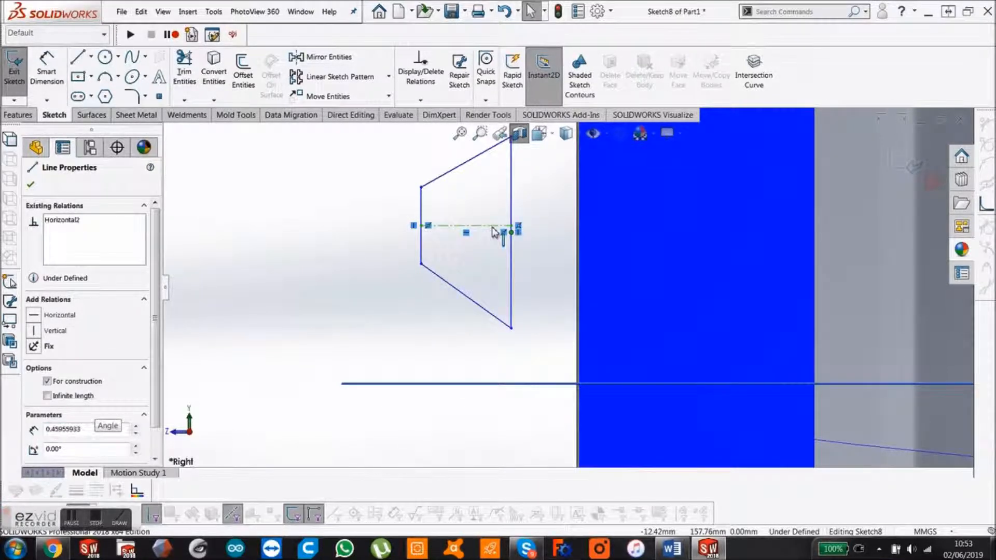
ctrl+click(503, 232)
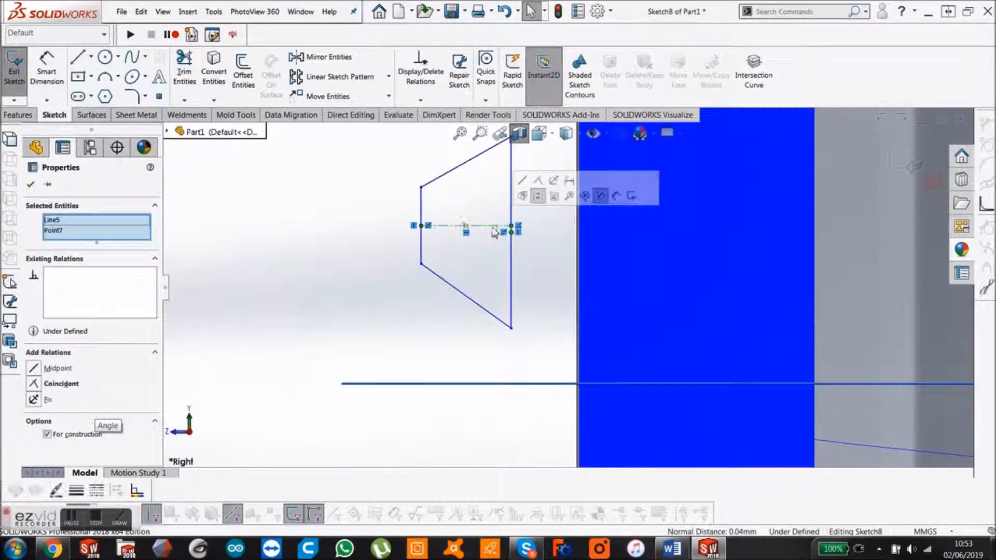
click(538, 181)
scroll(522, 265, up, 2)
click(385, 255)
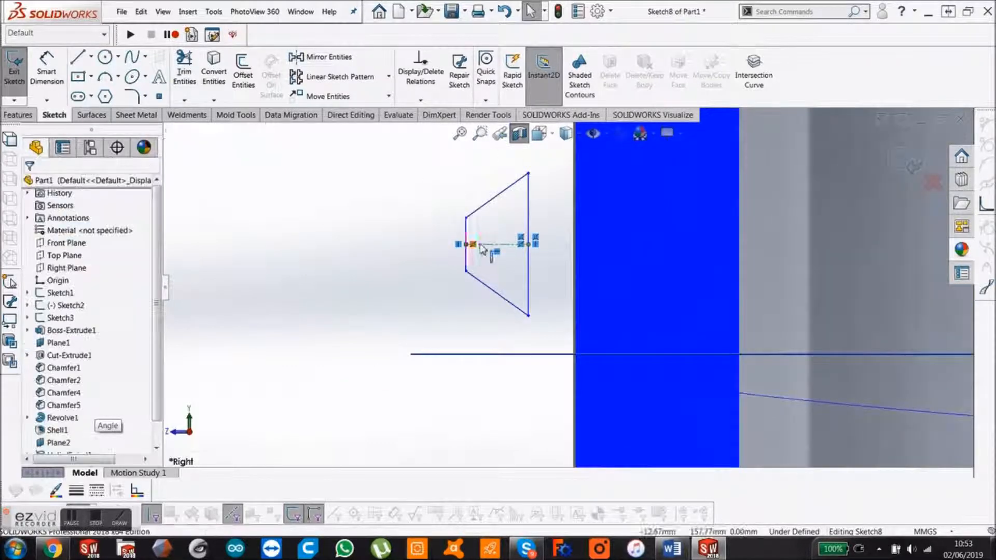
right_drag(484, 248, 480, 231)
click(528, 222)
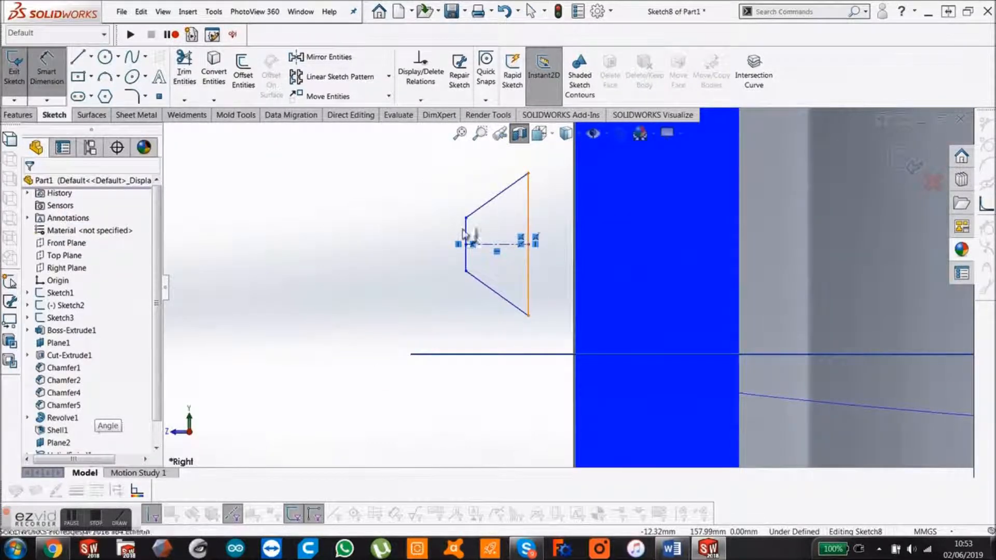
click(465, 235)
key(Escape)
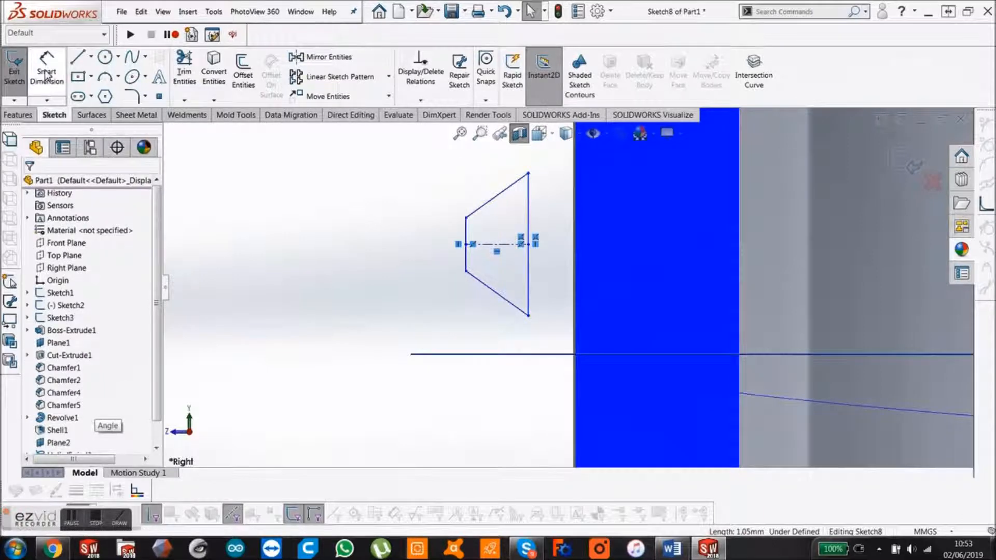
Step: Dimension the distance between the trapezoid's short and long vertical sides as 0.75 mm
click(465, 228)
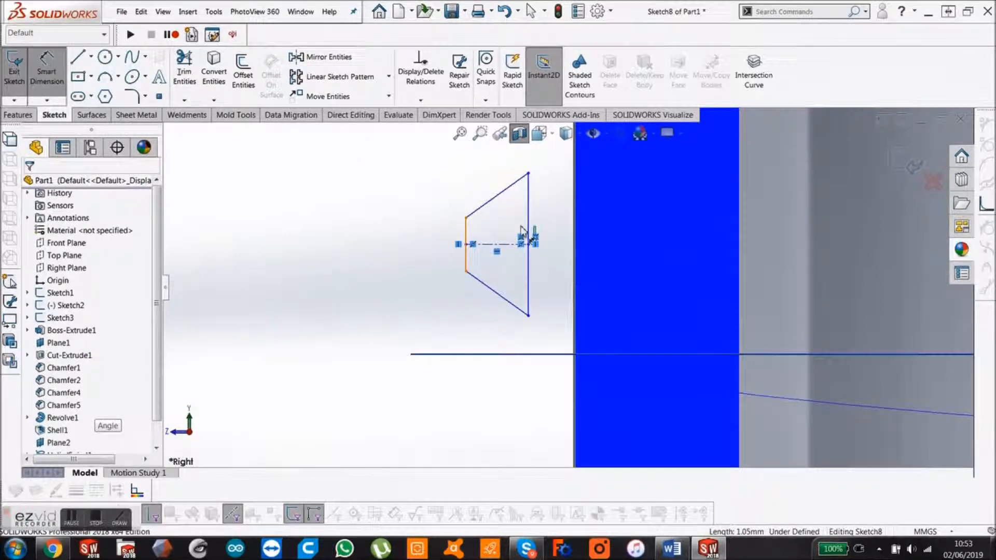
click(529, 228)
click(495, 165)
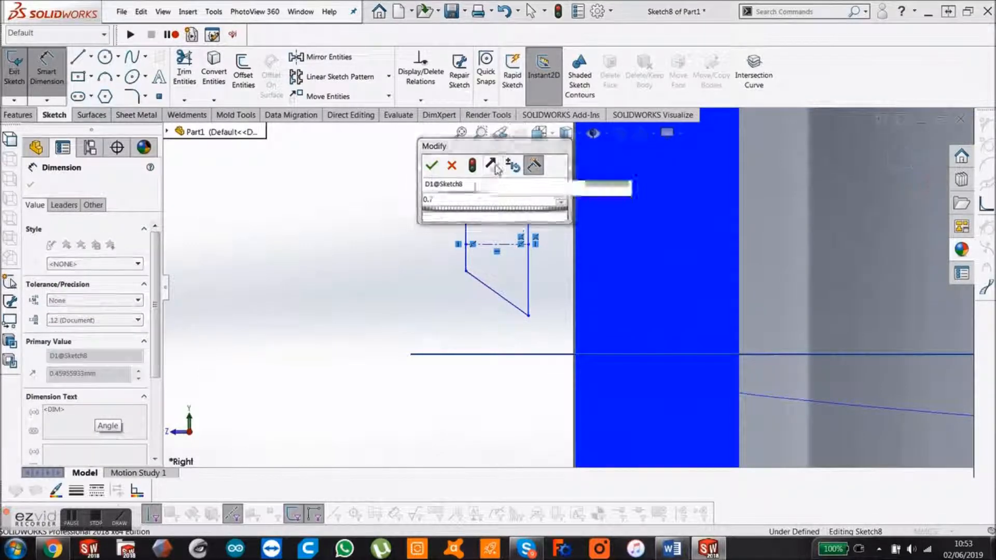
key(Return)
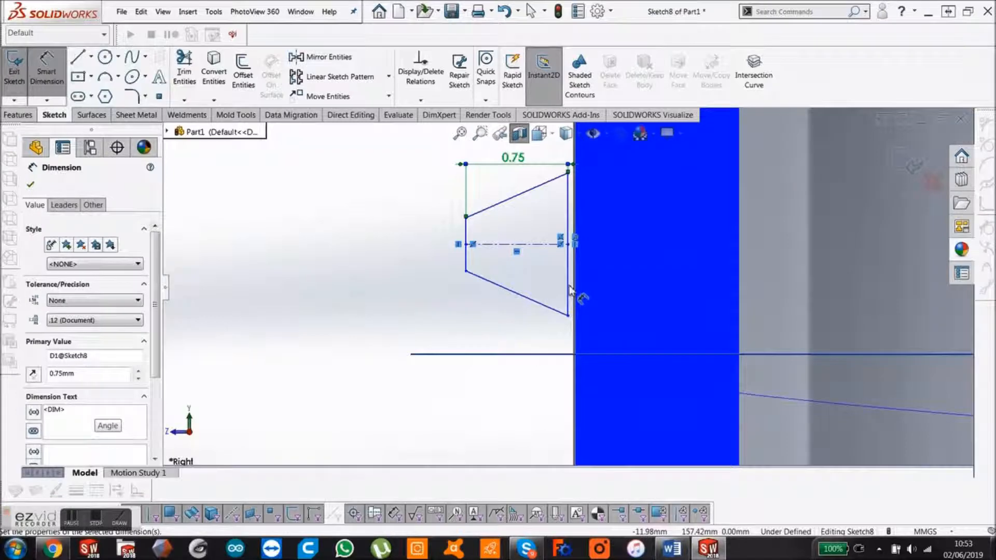
Step: Dimension the trapezoid's long vertical side as 1 mm and its short vertical side as 0.40 mm
click(567, 288)
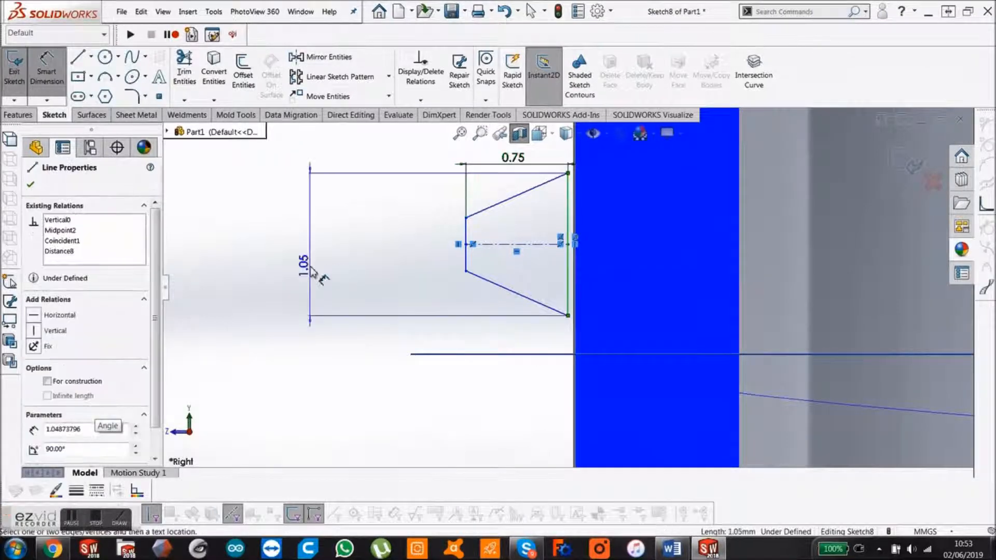
click(311, 267)
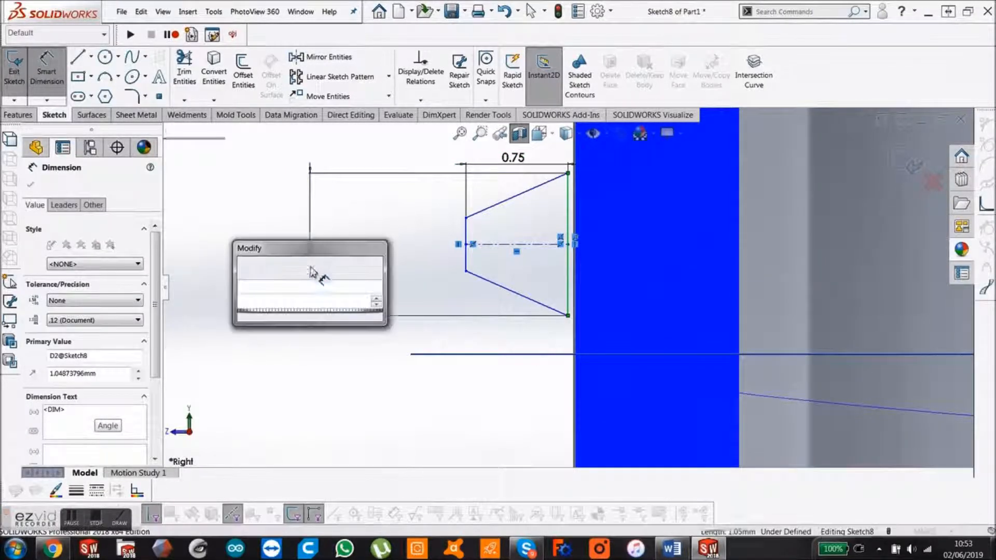
click(467, 262)
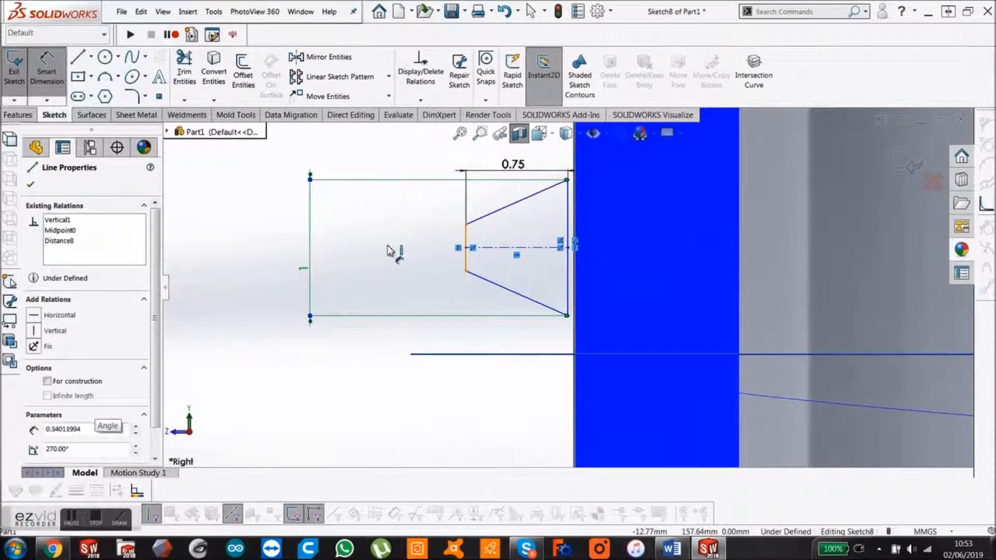
click(387, 251)
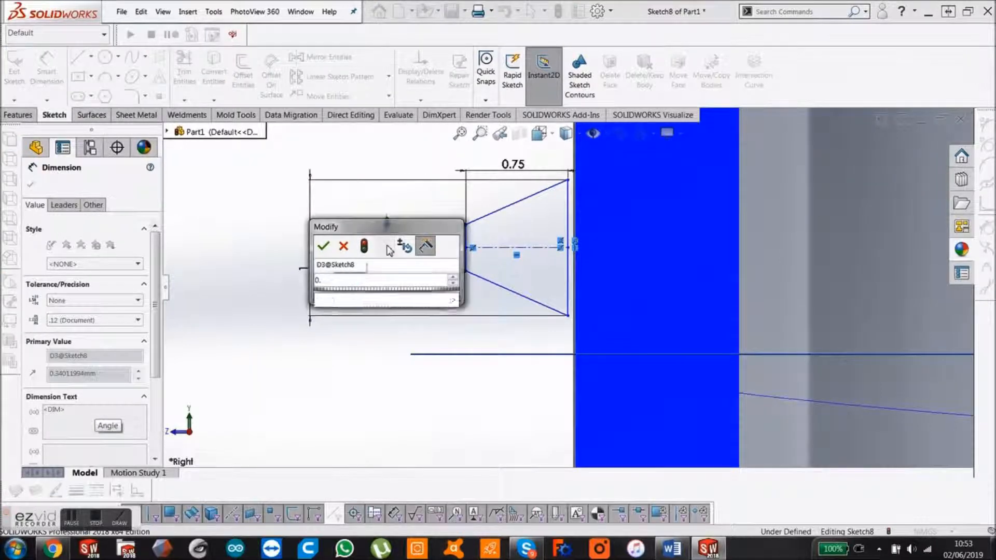
key(Return)
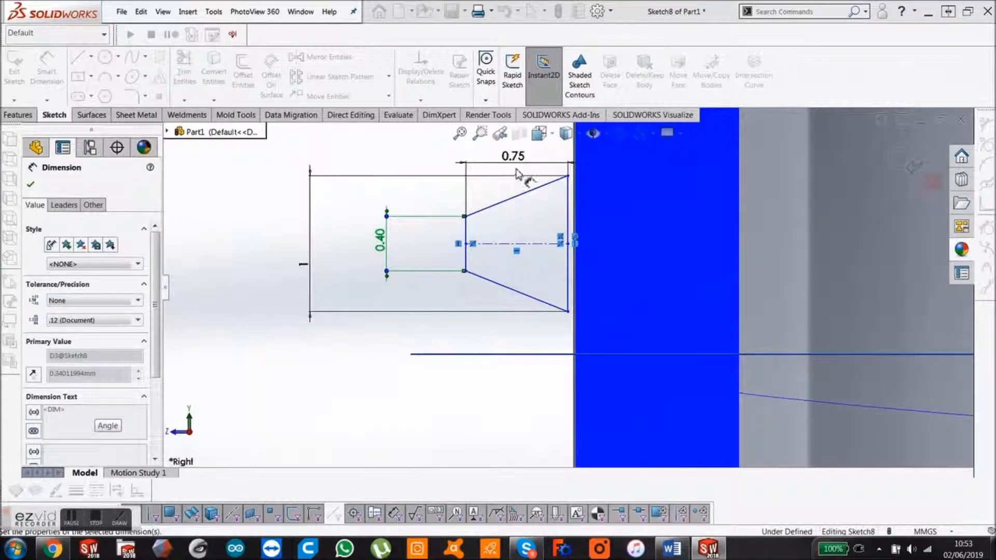
Step: Set the distance between the trapezoid's two vertical sides to 0.60 mm and finish dimensioning
double_click(519, 163)
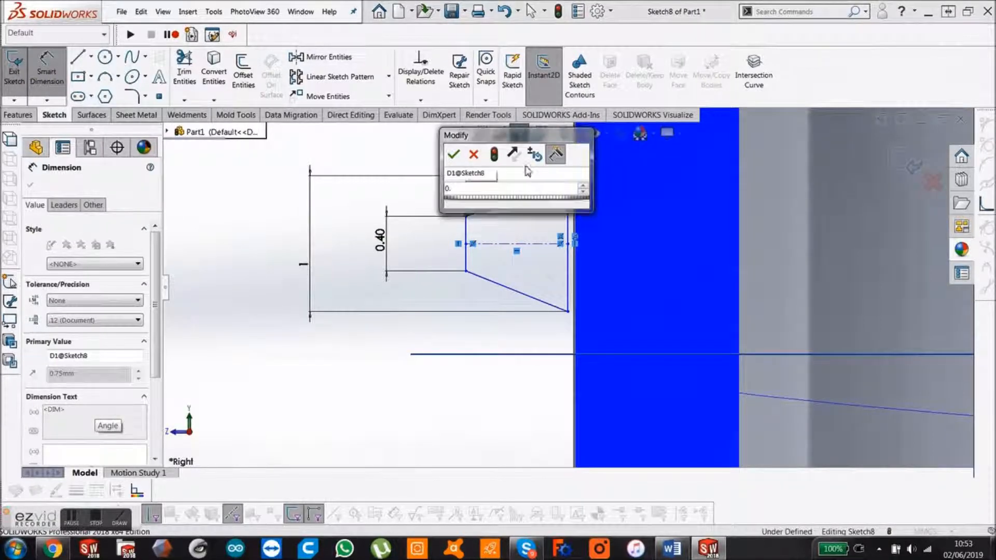
key(Return)
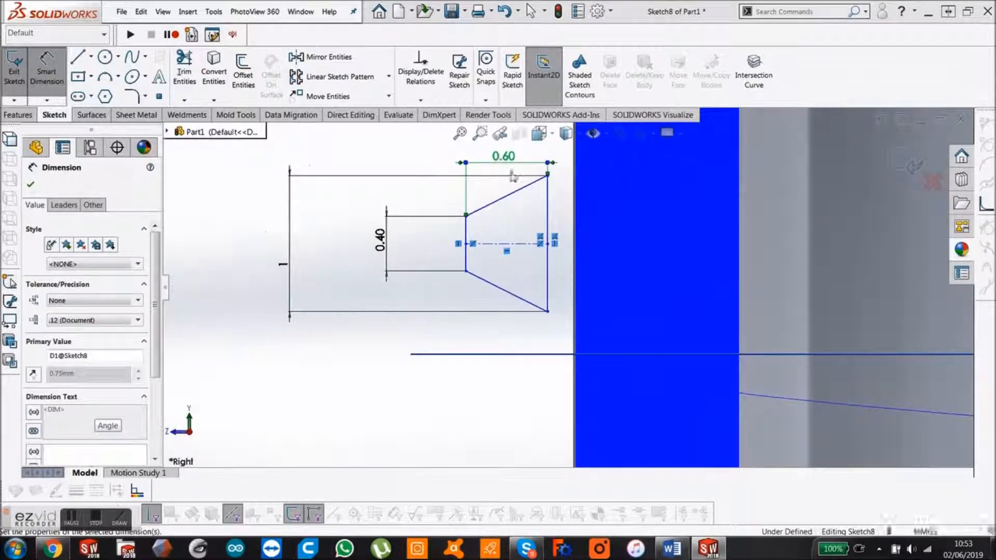
click(32, 185)
scroll(482, 212, up, 1)
ctrl+middle_drag(559, 269, 565, 282)
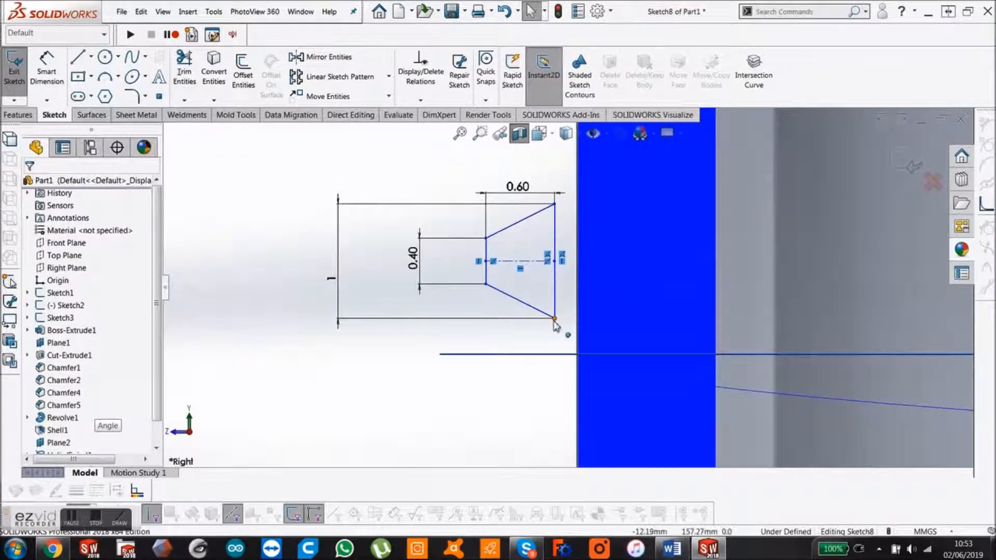
mouse_move(555, 318)
mouse_down()
mouse_move(542, 328)
mouse_move(560, 307)
mouse_move(561, 319)
mouse_move(550, 307)
mouse_up()
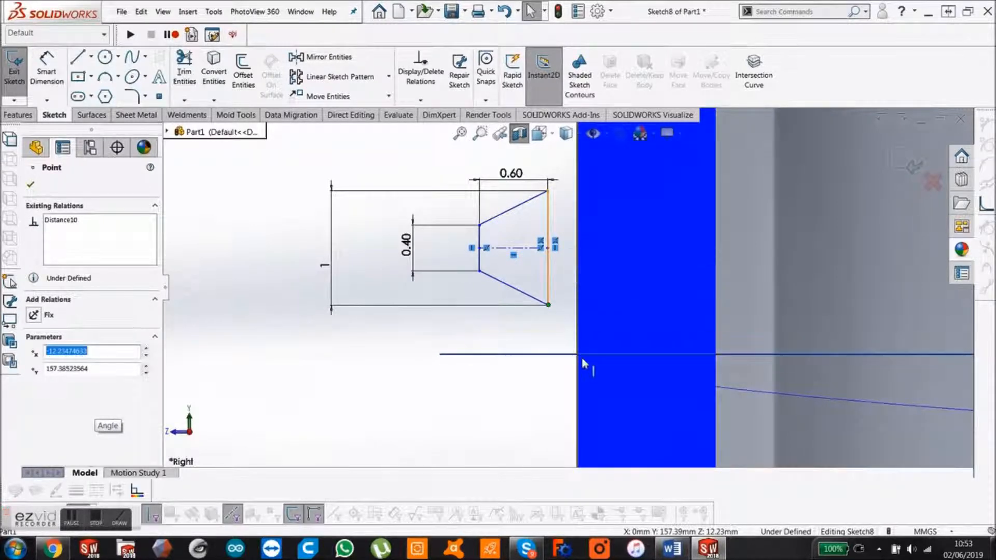
mouse_move(582, 358)
middle_down()
mouse_move(588, 378)
mouse_move(617, 377)
middle_up()
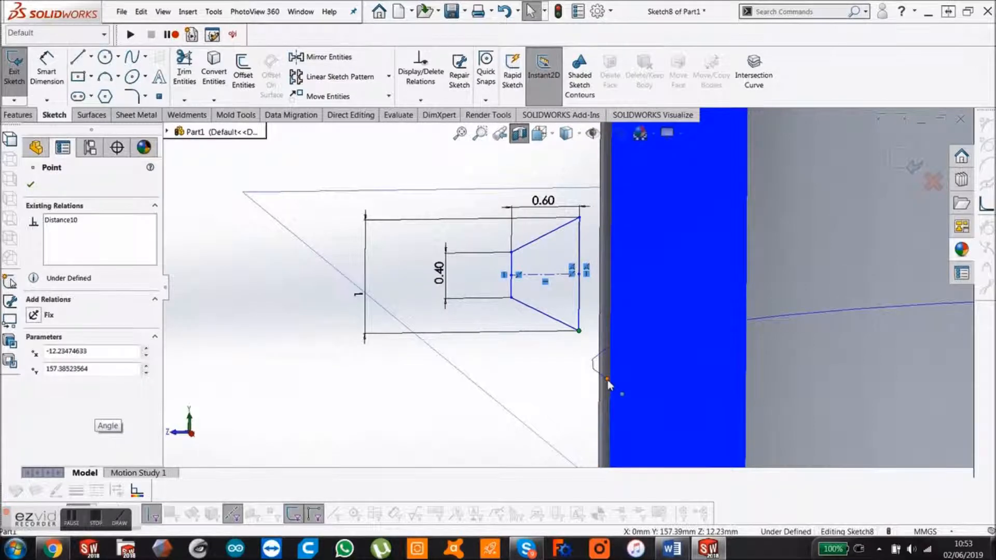
ctrl+click(608, 380)
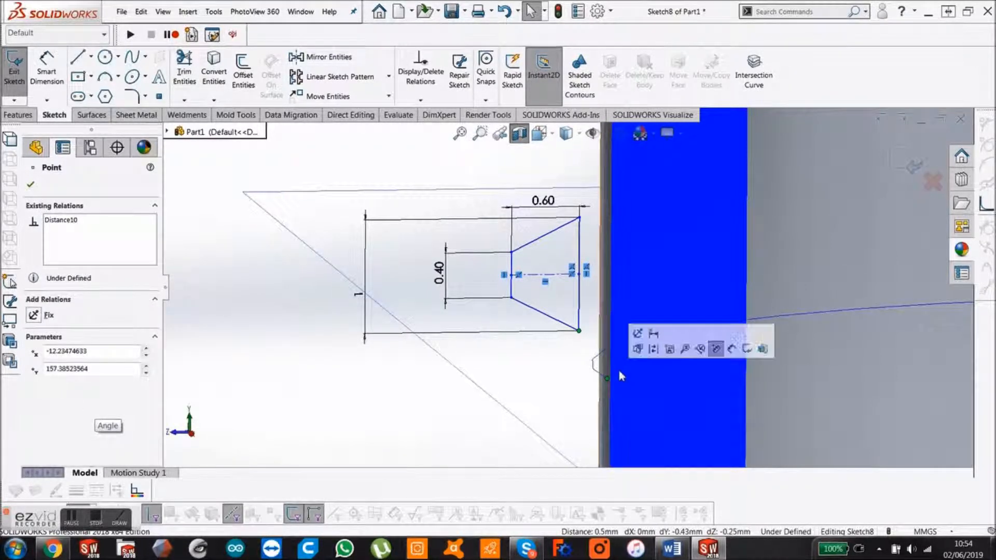
click(435, 400)
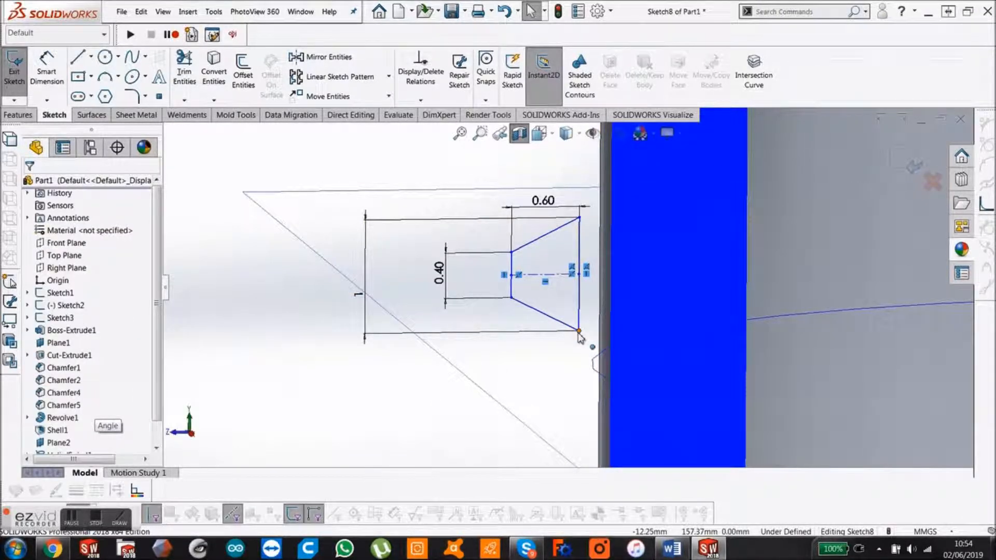
Step: Add a Pierce relation between the lower corner of the trapezoid's long side and the helix
click(579, 331)
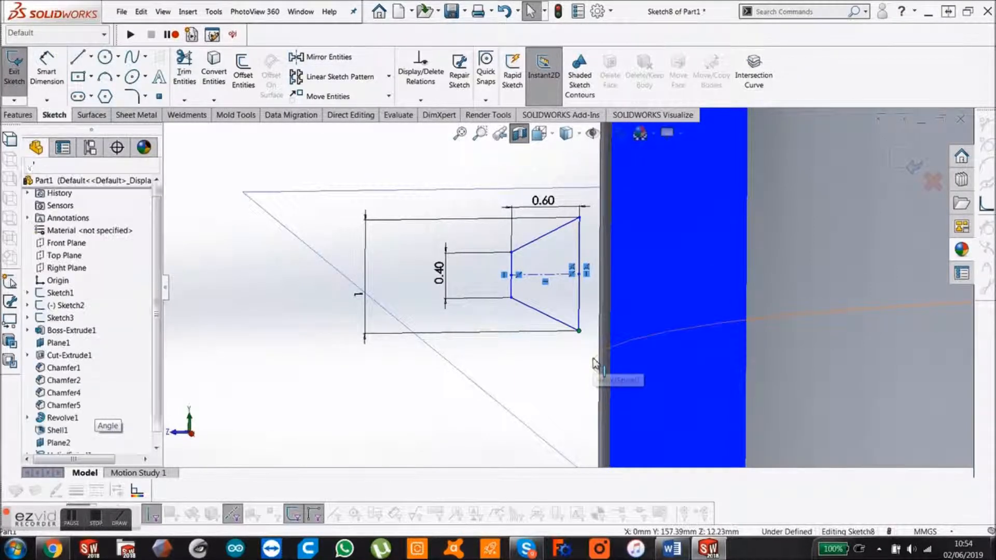
ctrl+click(596, 363)
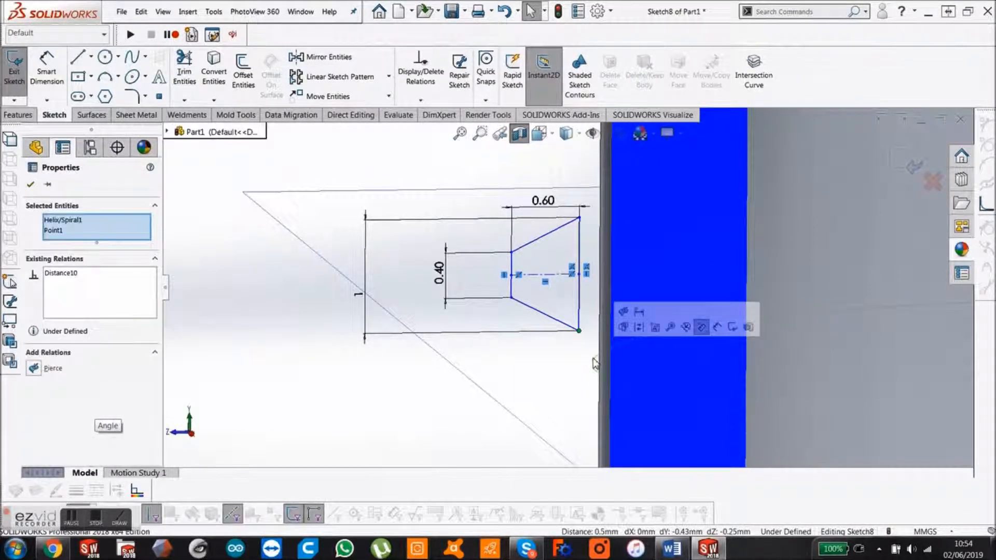
click(624, 312)
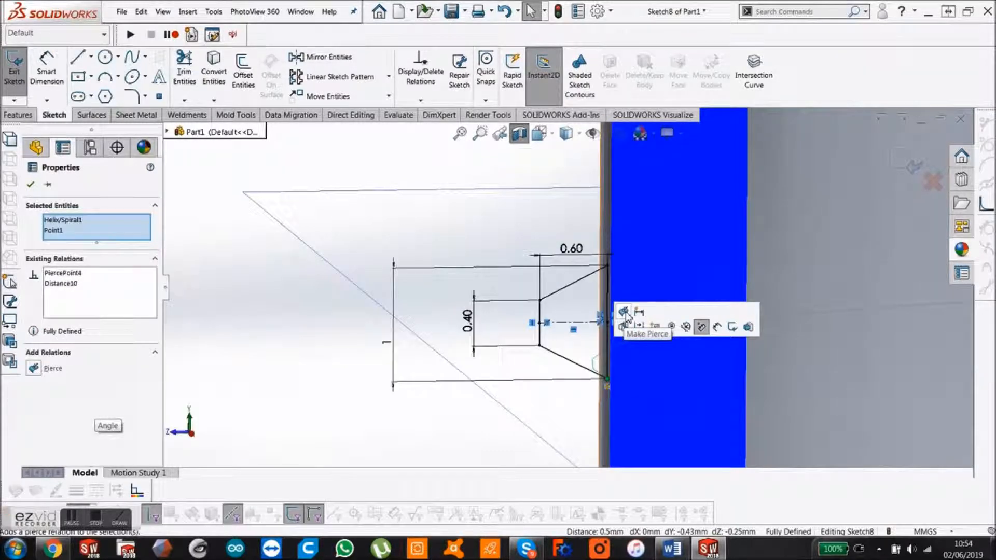
click(30, 185)
Step: Exit the trapezoidal profile sketch, keeping its changes
scroll(723, 291, up, 4)
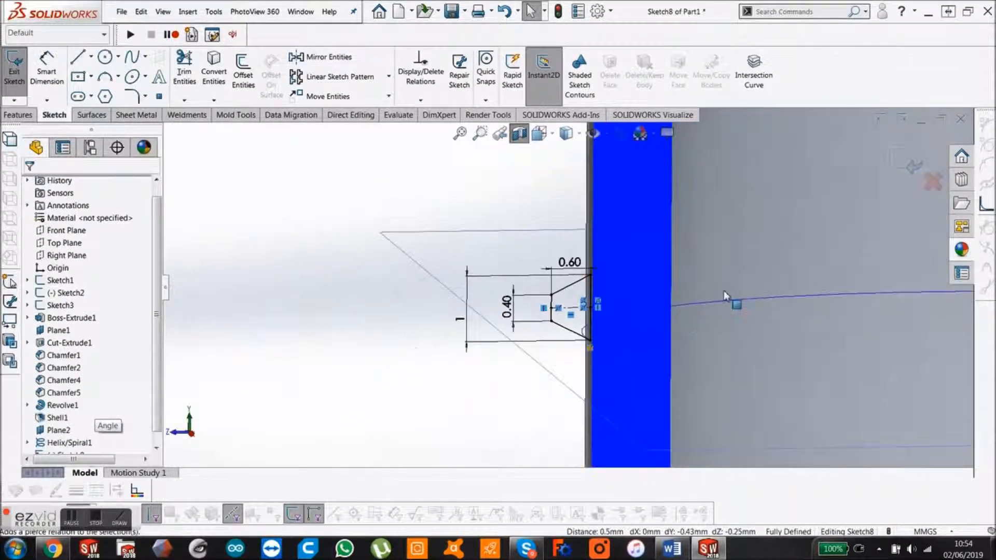
scroll(802, 246, up, 4)
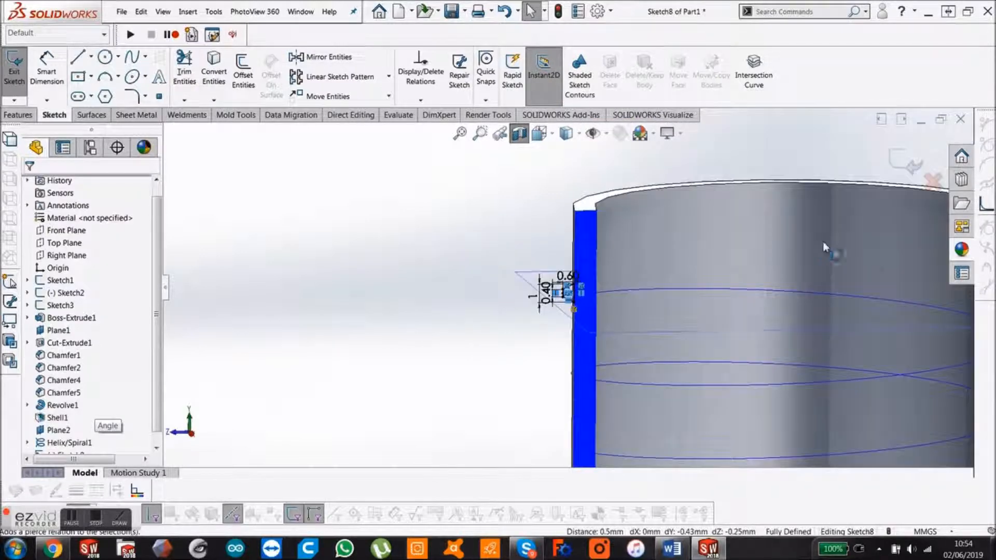
click(903, 158)
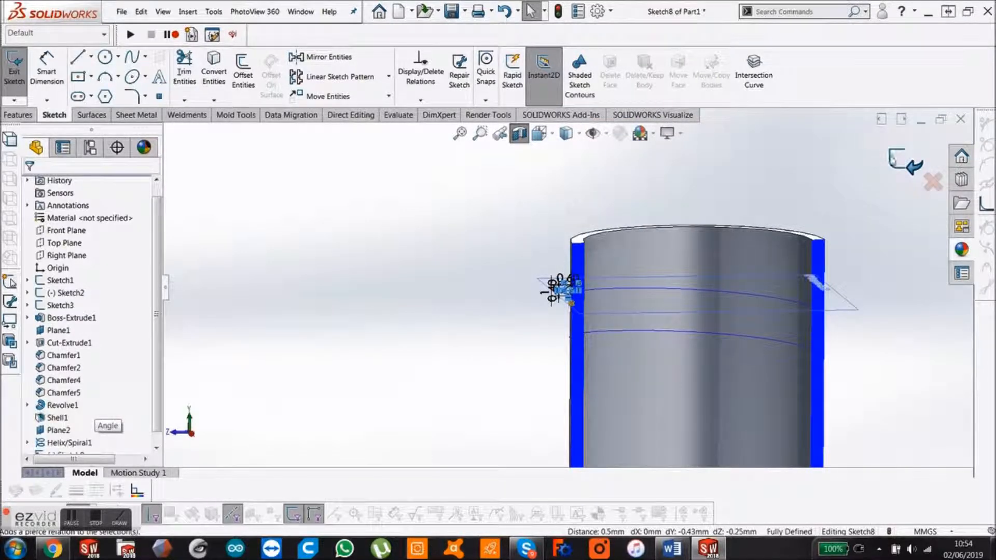
Step: Sweep the trapezoidal sketch profile along the helix as a boss to form the neck's thread
click(19, 115)
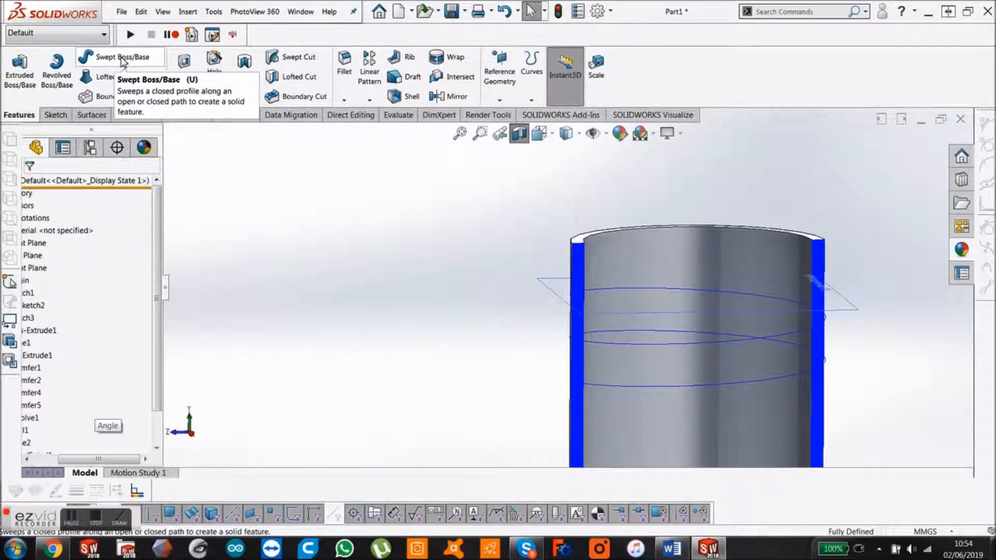
click(122, 60)
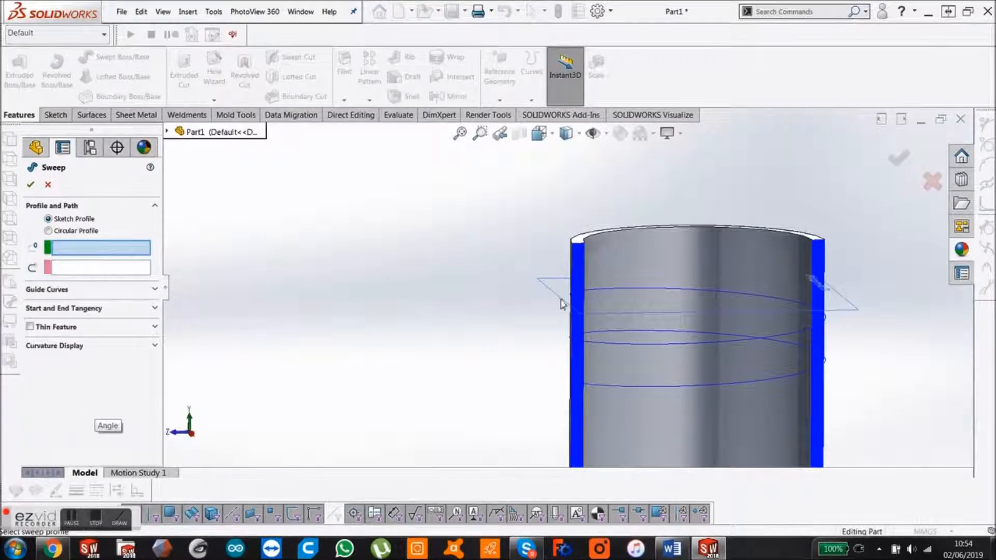
scroll(607, 306, up, 5)
scroll(607, 306, down, 4)
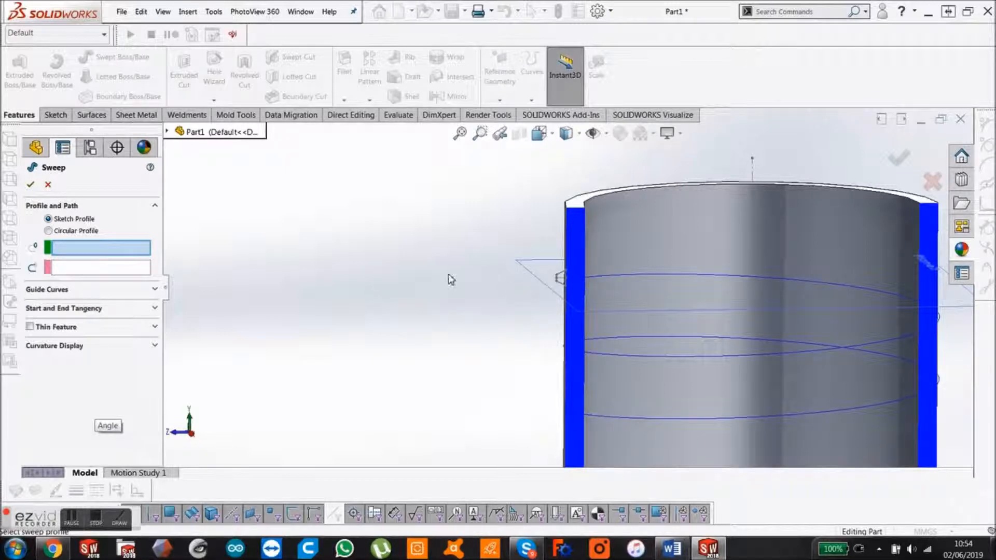
scroll(559, 295, up, 4)
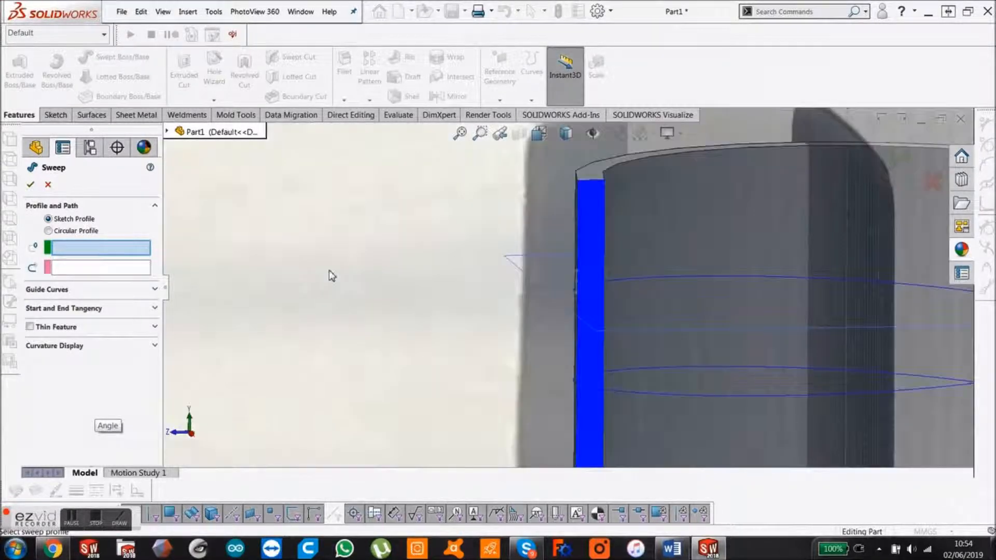
click(79, 247)
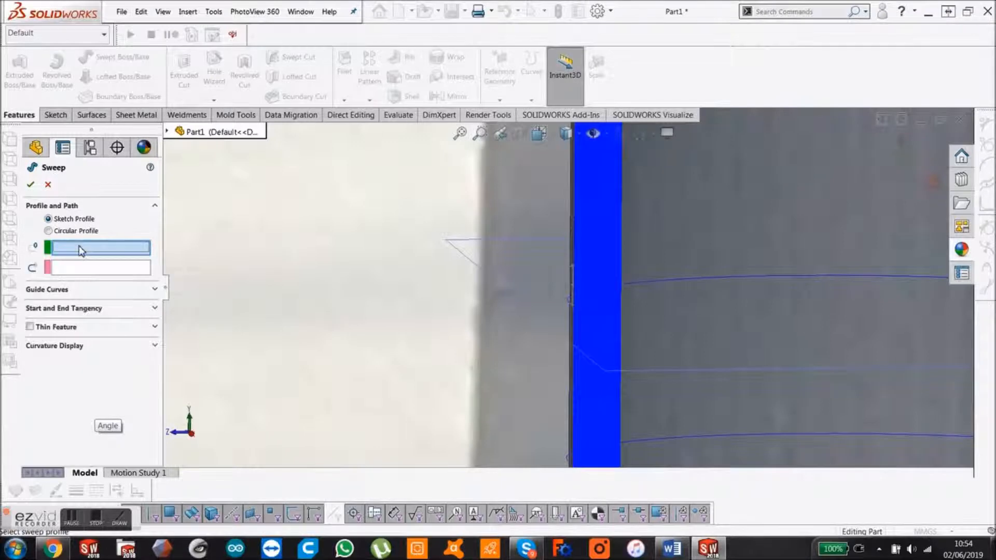
click(564, 275)
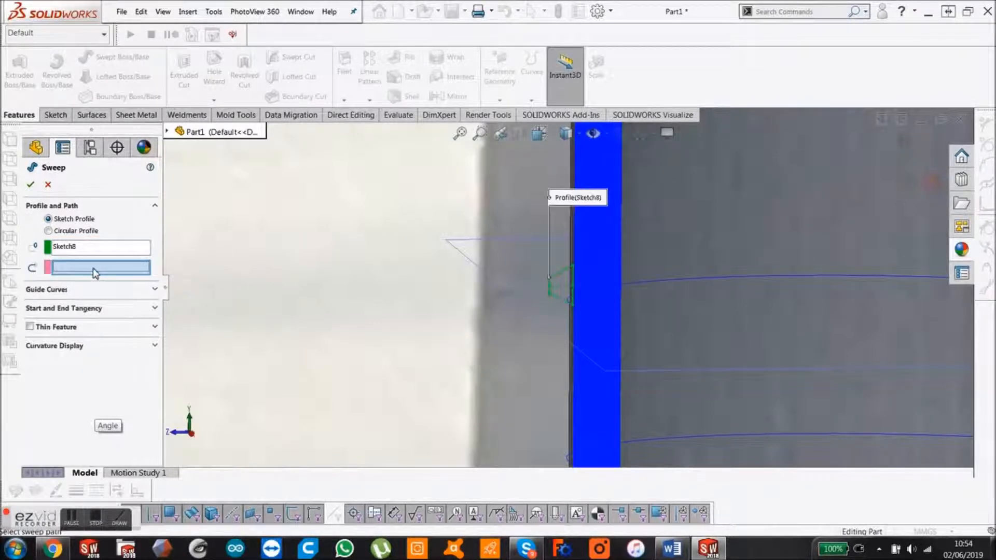
click(638, 285)
scroll(643, 296, up, 10)
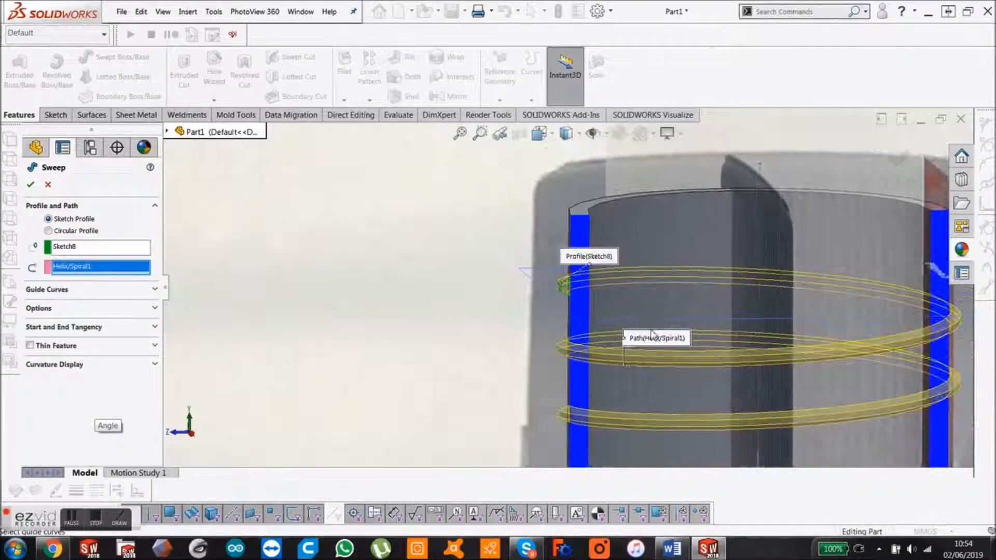
click(32, 188)
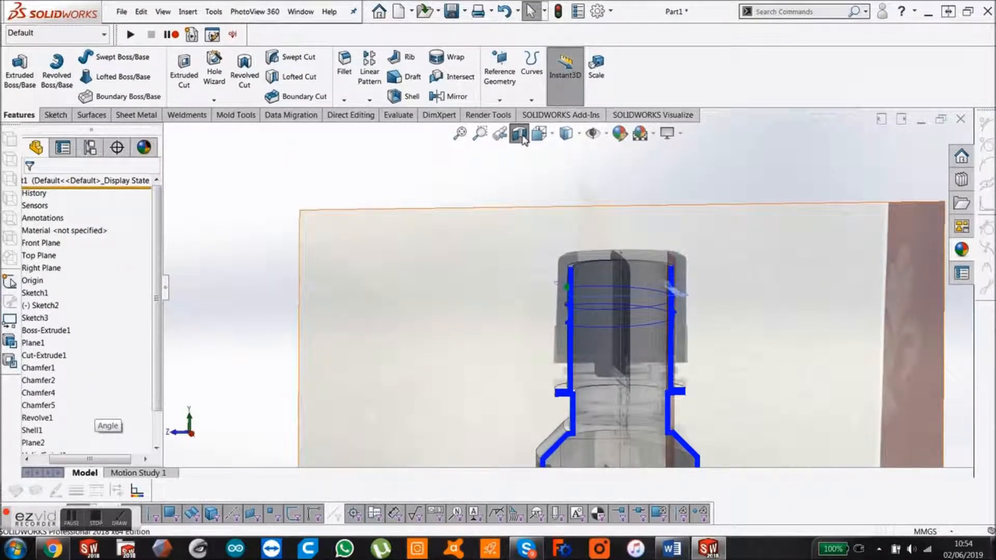
Step: Turn off the section view, inspect the swept thread, and orient the bottle to the front view
click(518, 135)
mouse_move(337, 184)
middle_down()
mouse_move(503, 230)
mouse_move(549, 254)
middle_up()
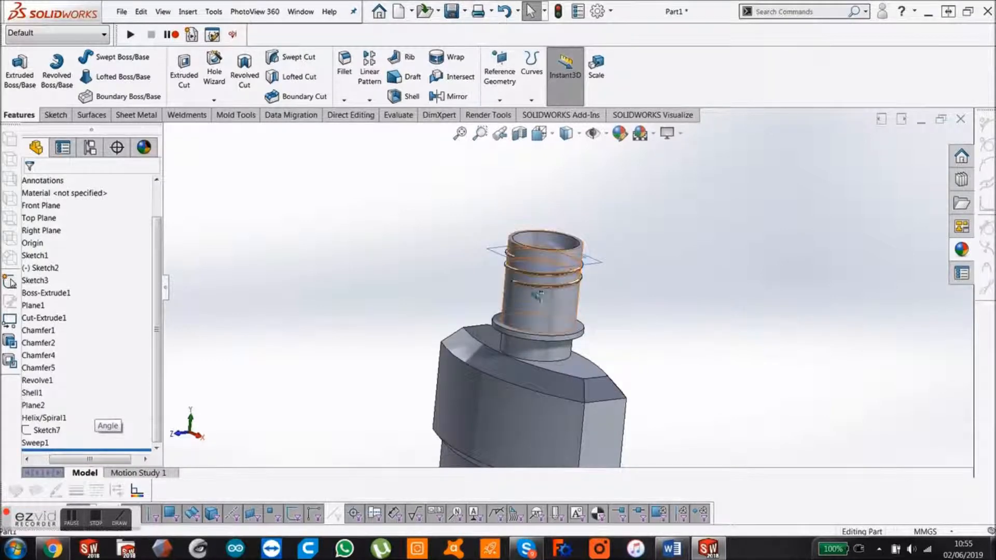
middle_drag(545, 307, 585, 285)
key(Escape)
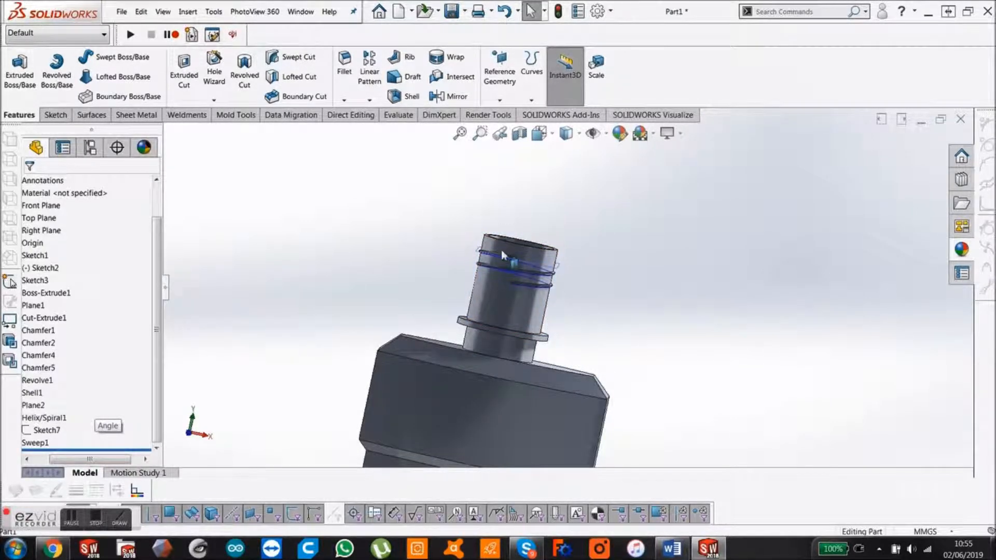
key(space)
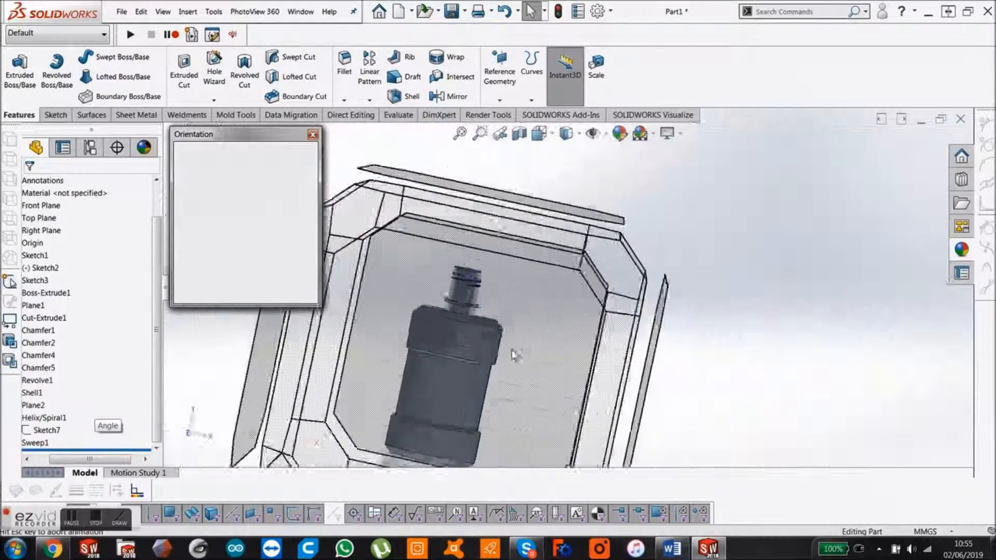
click(503, 321)
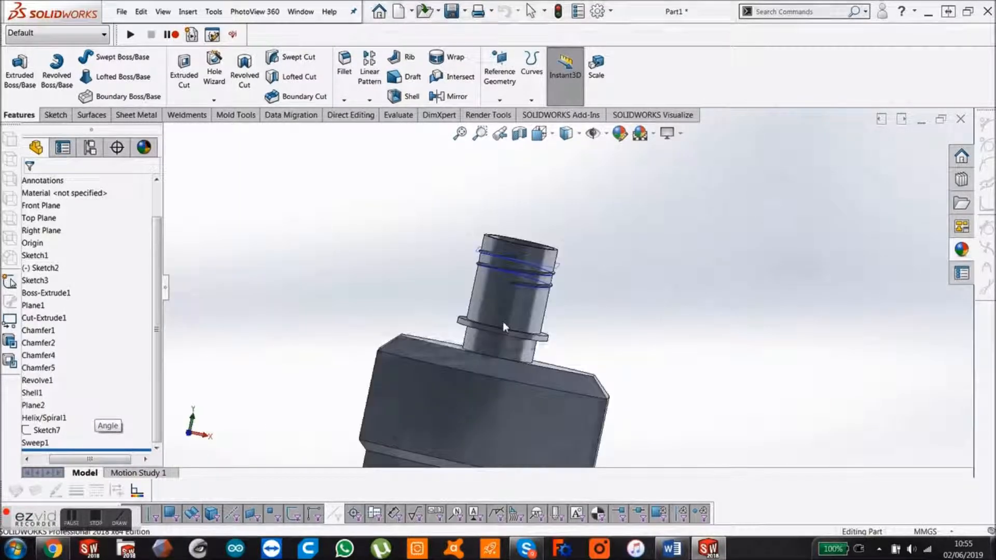
Step: Start a new sketch on the Front Plane
drag(82, 463, 66, 463)
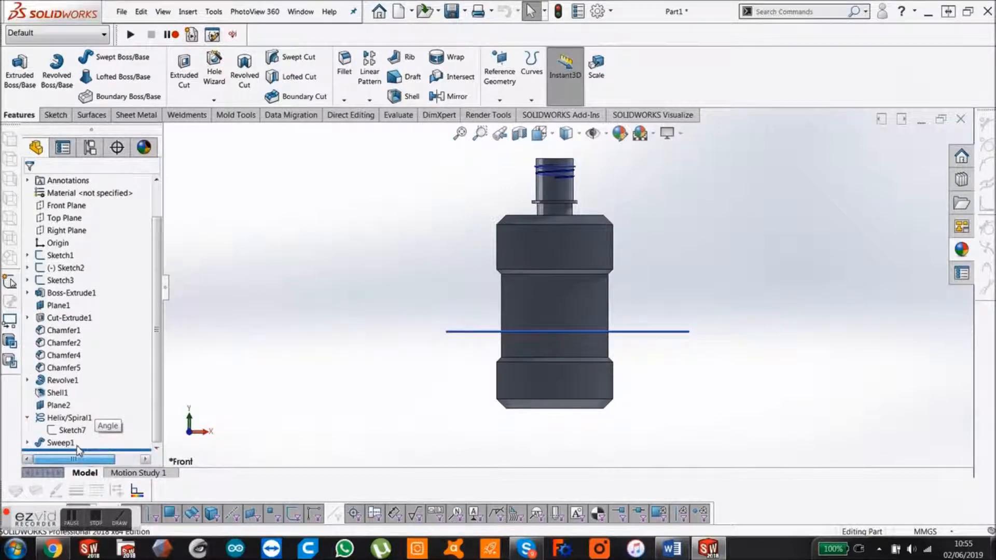
scroll(82, 288, up, 1)
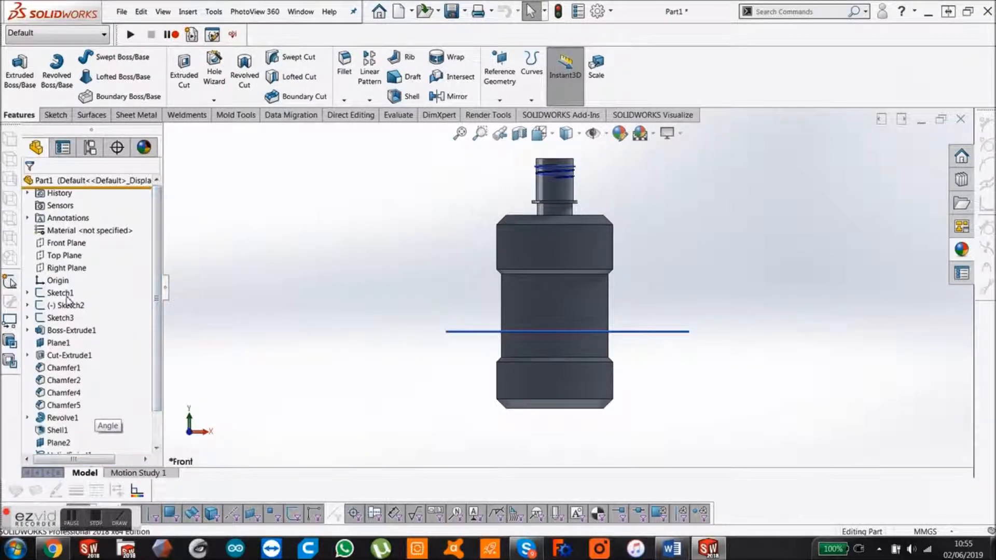
click(63, 243)
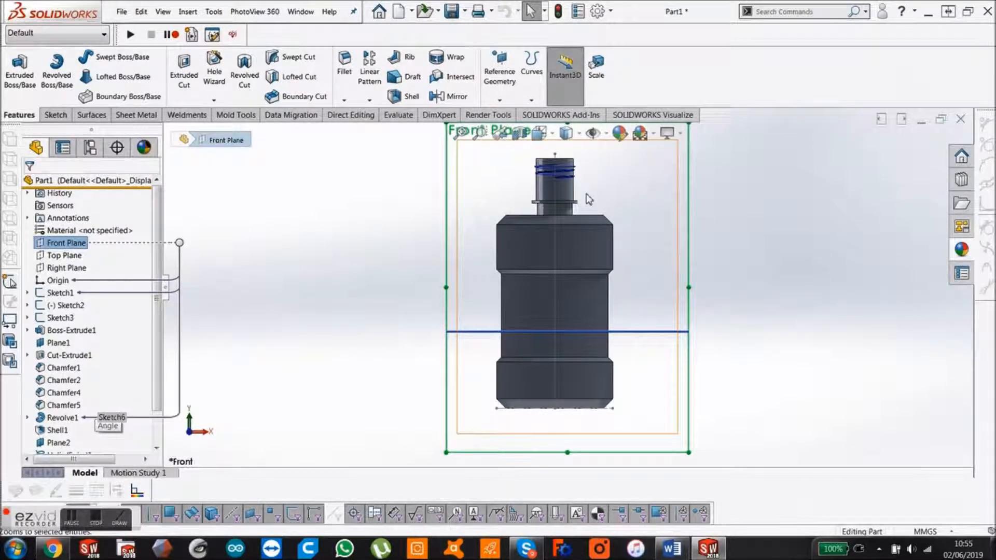
scroll(588, 199, down, 4)
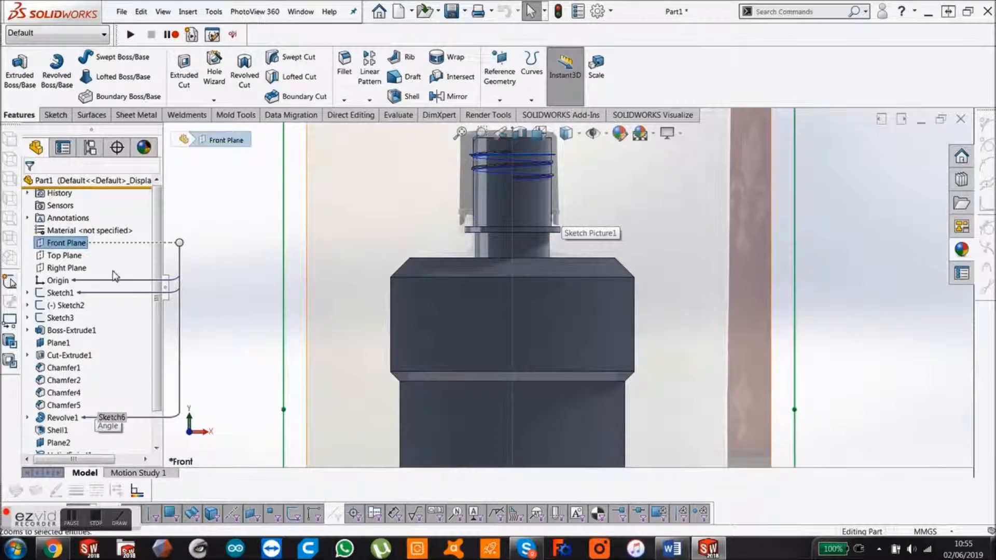
click(55, 116)
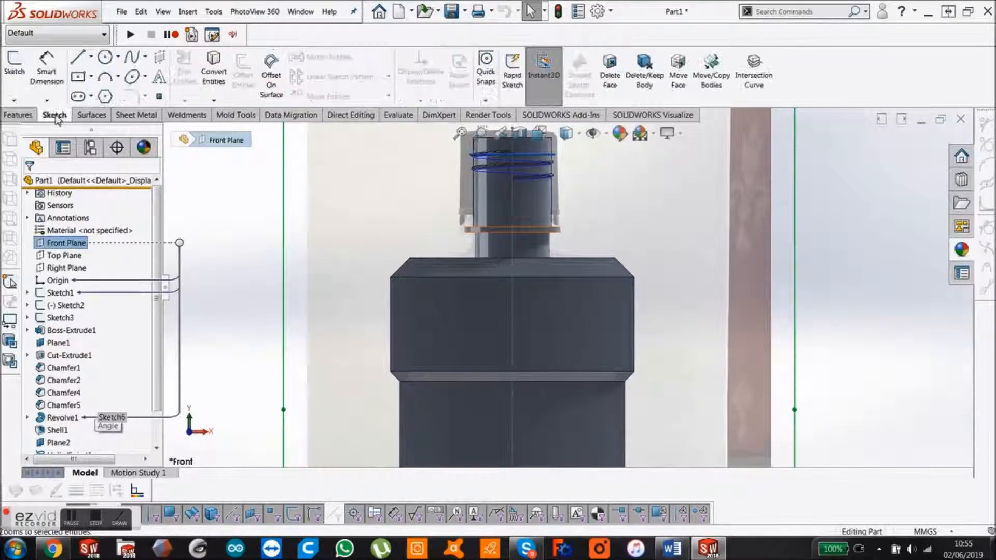
click(14, 67)
Step: Sketch a vertical line up the neck's outer wall from the collar to the rim, continuing horizontally to the centre axis
click(77, 57)
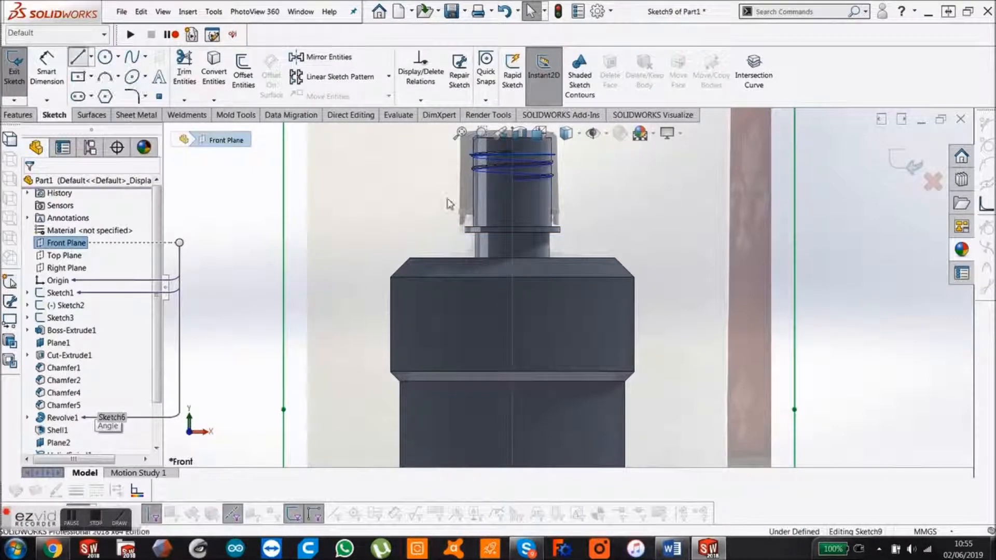
scroll(559, 181, down, 3)
scroll(560, 210, up, 1)
scroll(558, 206, down, 1)
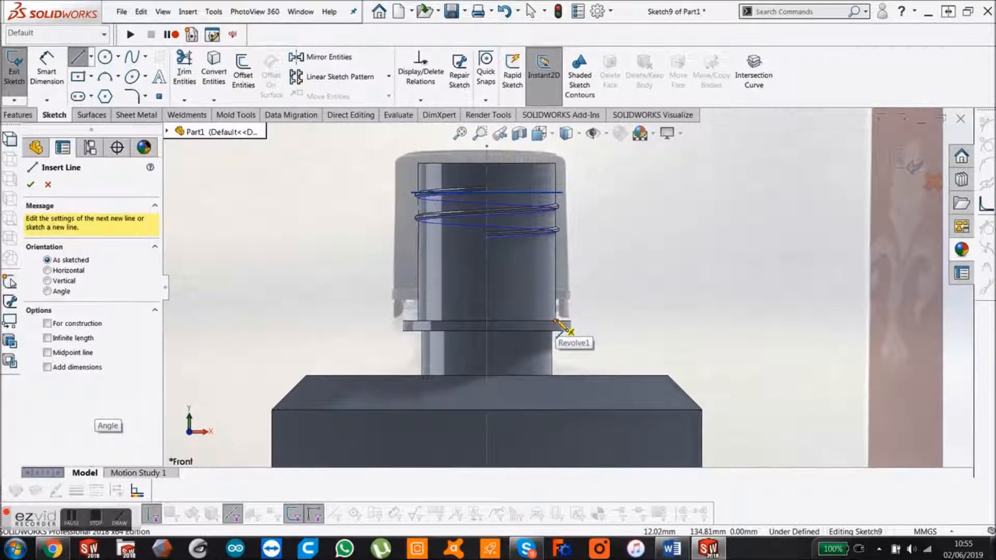
click(559, 324)
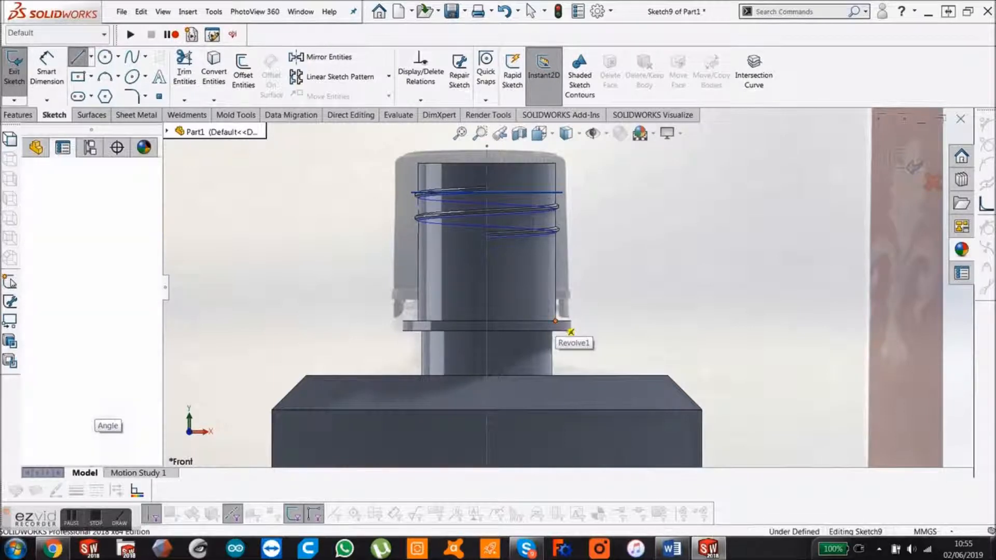
click(555, 163)
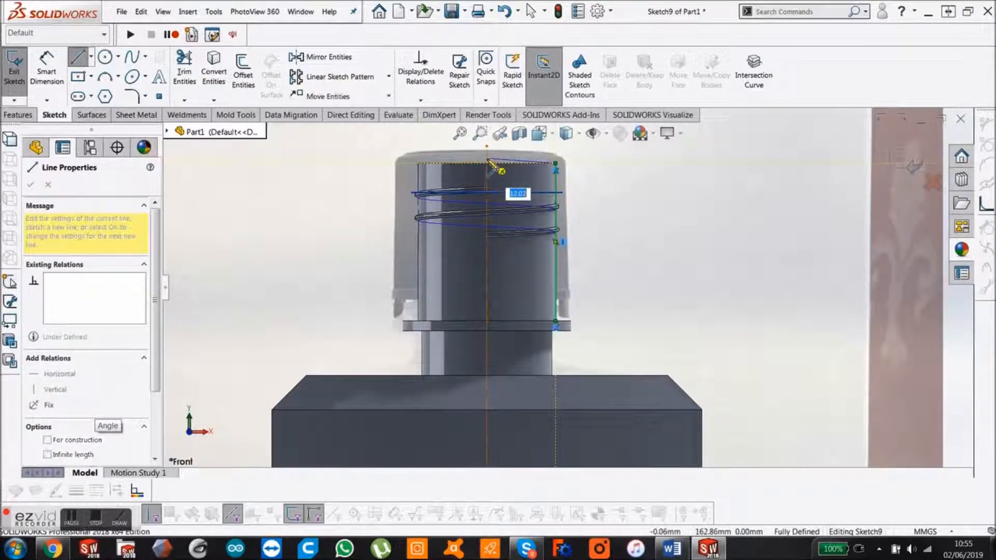
key(Escape)
scroll(567, 229, down, 3)
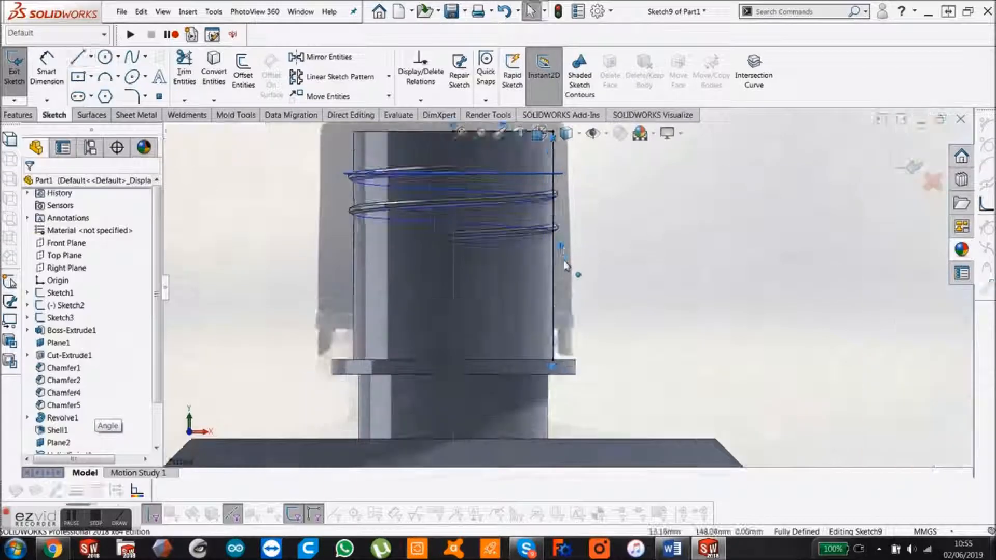
scroll(567, 229, up, 2)
scroll(565, 221, down, 1)
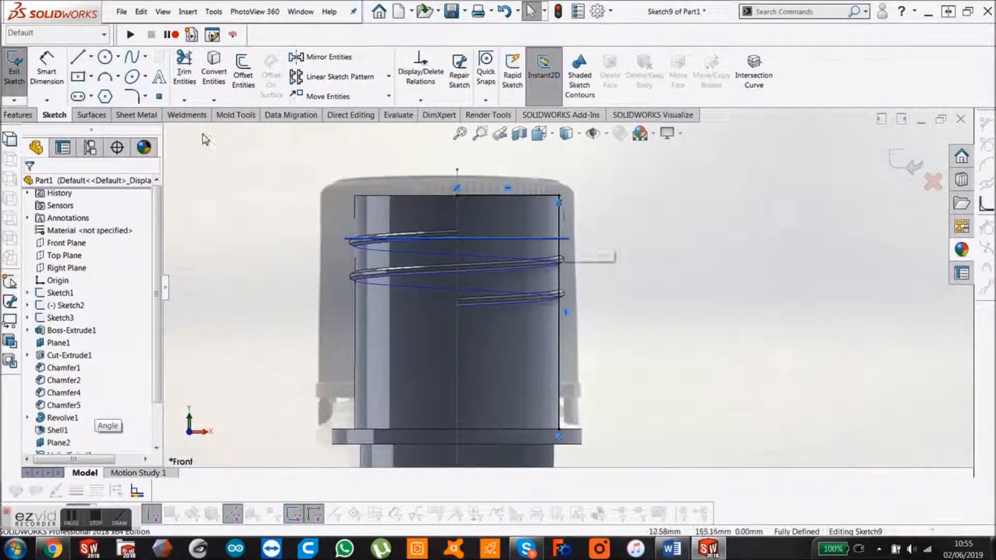
Step: Trace the bottom and short outer vertical edge of the cap's lower lip from the reference picture
click(77, 58)
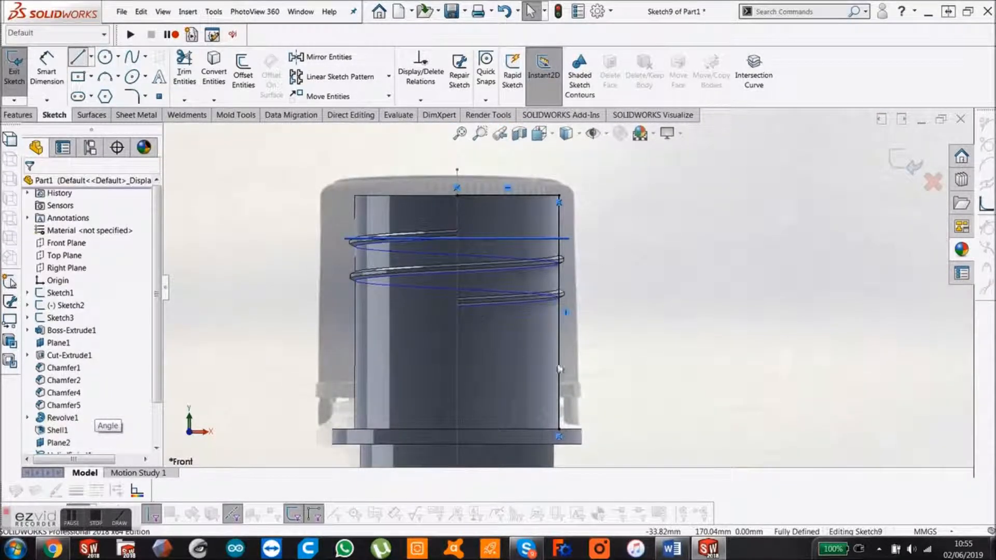
click(565, 398)
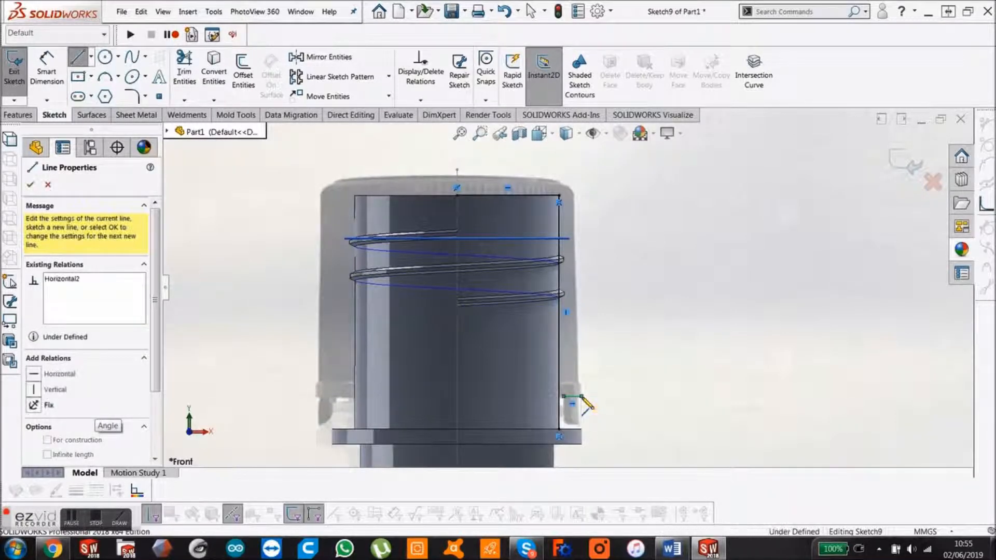
scroll(580, 378, down, 5)
click(574, 323)
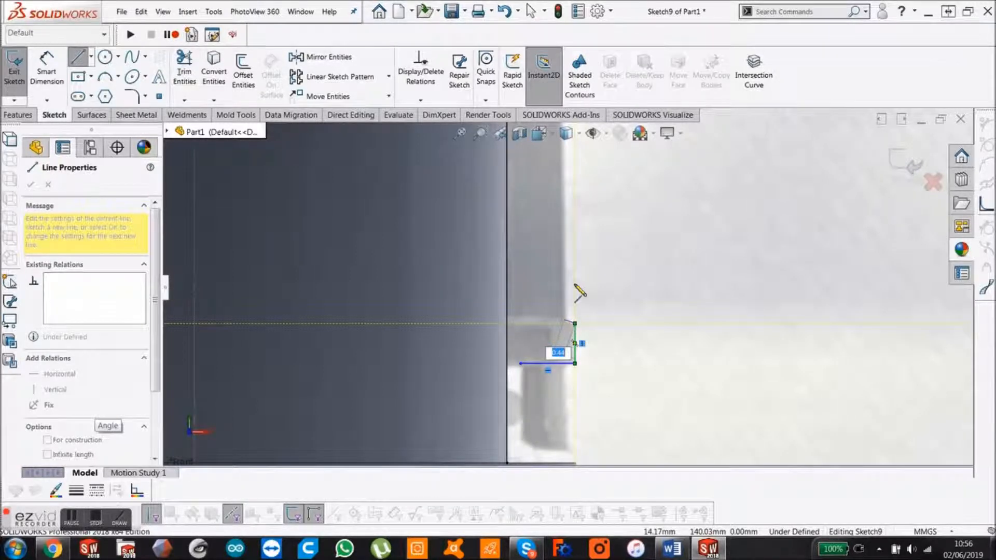
Step: Continue the cap outline with an outer wall about 24 mm high, a horizontal top to the centre axis, and a line down to the neck's top
scroll(570, 234, up, 5)
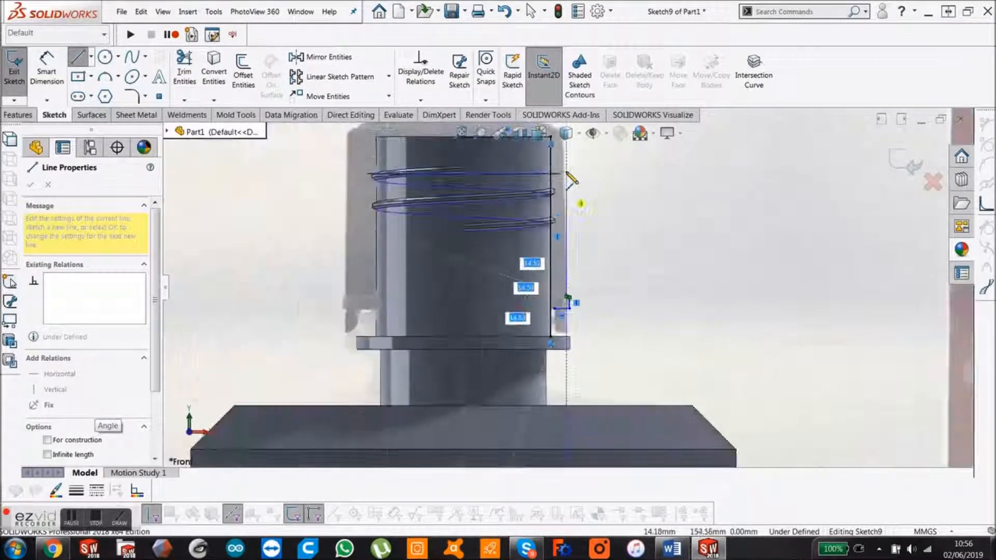
scroll(566, 175, down, 3)
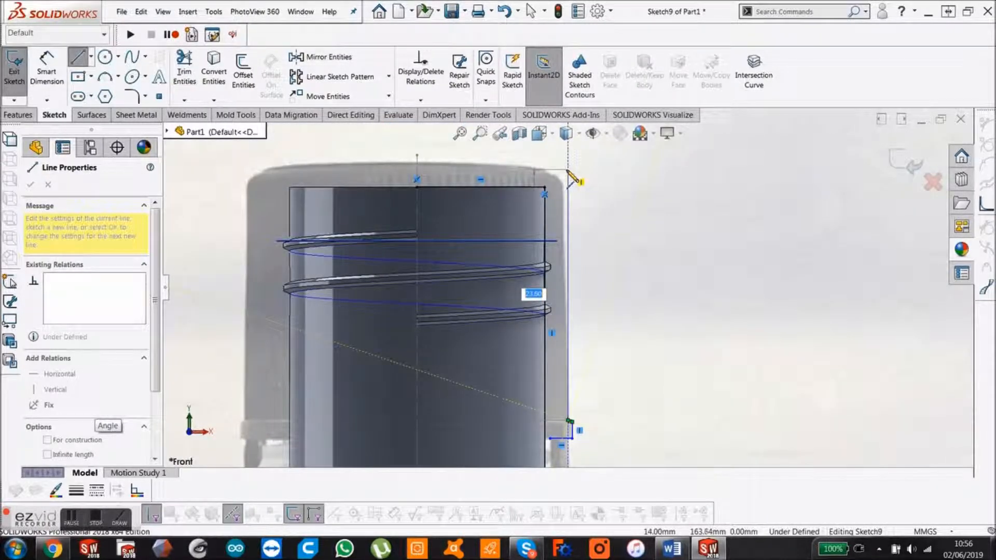
click(568, 165)
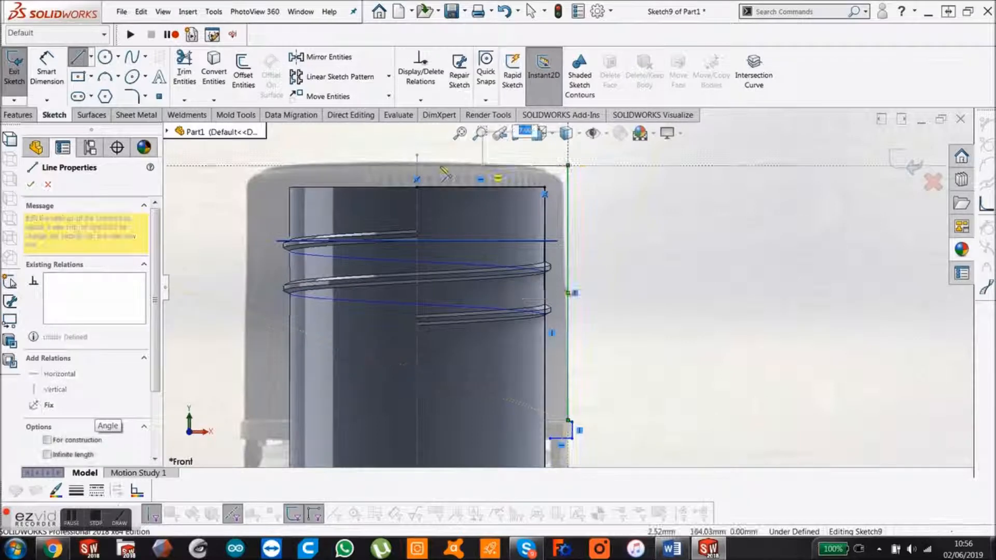
click(417, 165)
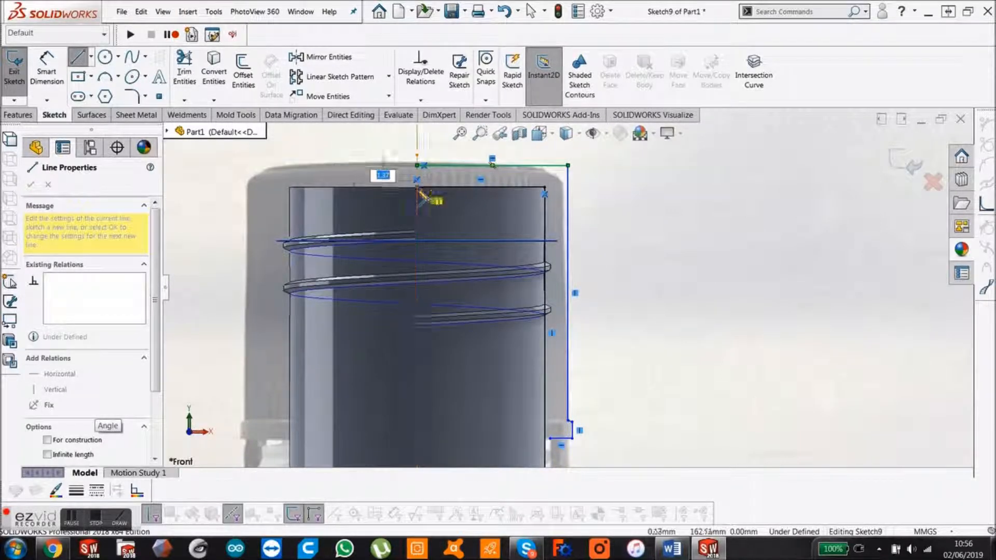
click(417, 187)
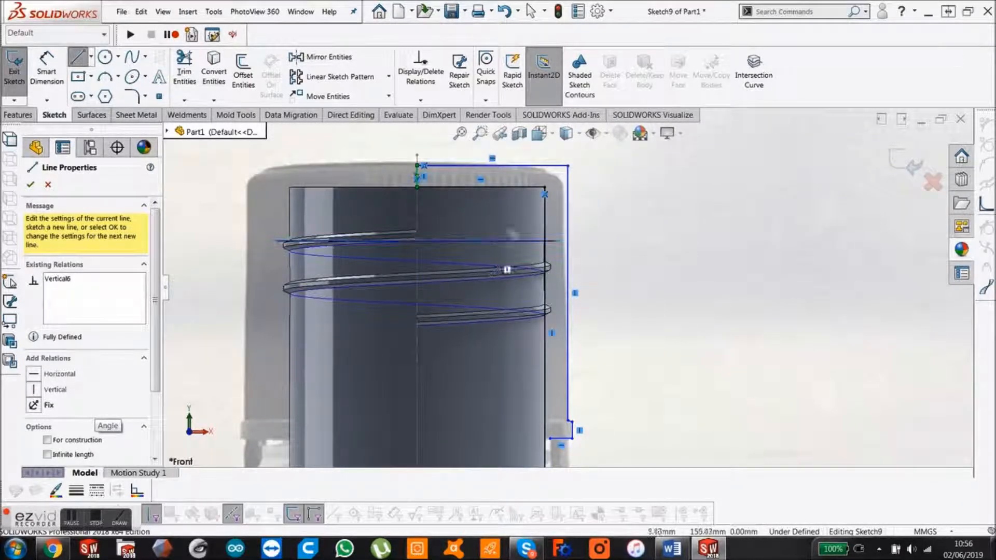
key(Escape)
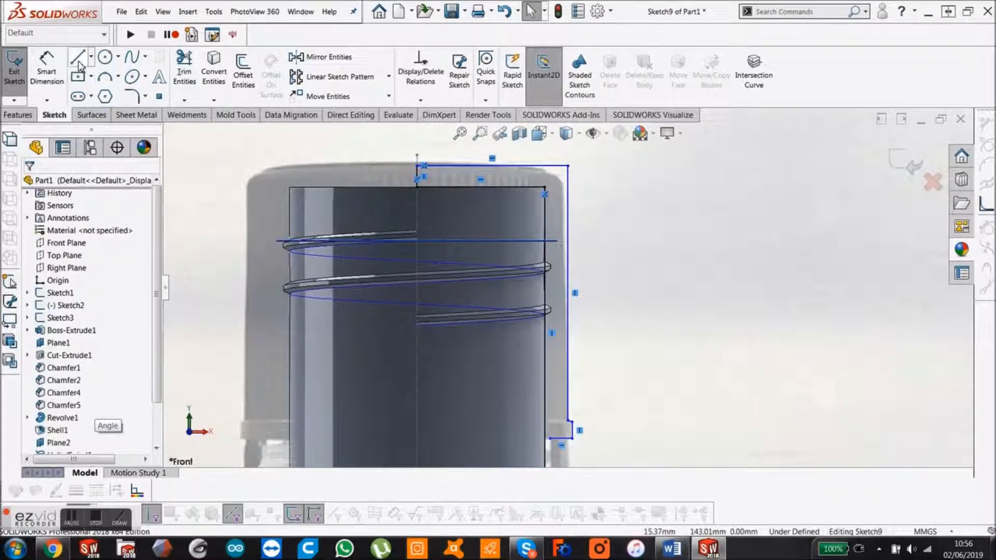
Step: Sketch the cap's inner wall about 24 mm up from the lip's inner end, continuing horizontally above the rim to the centre axis
click(77, 57)
scroll(566, 451, down, 6)
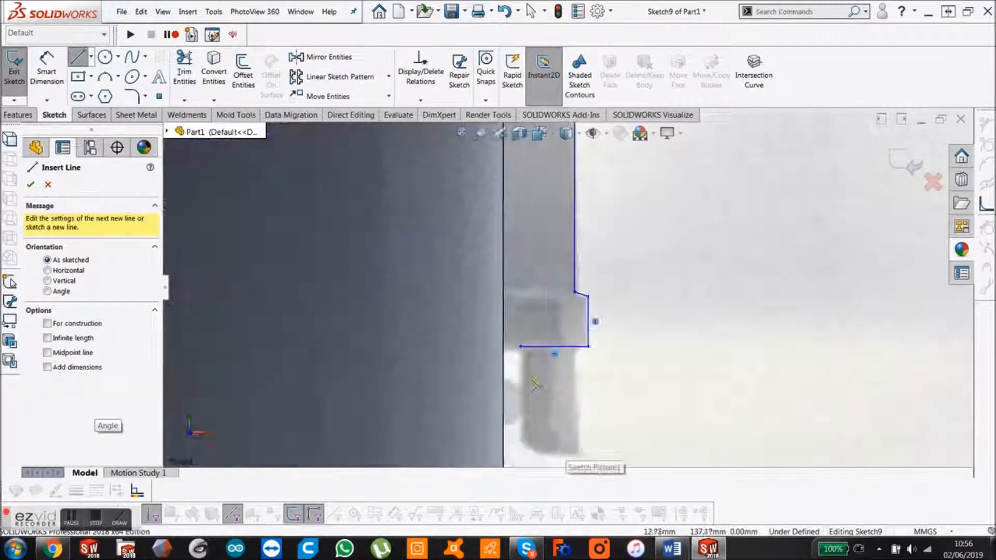
click(520, 346)
scroll(565, 292, up, 6)
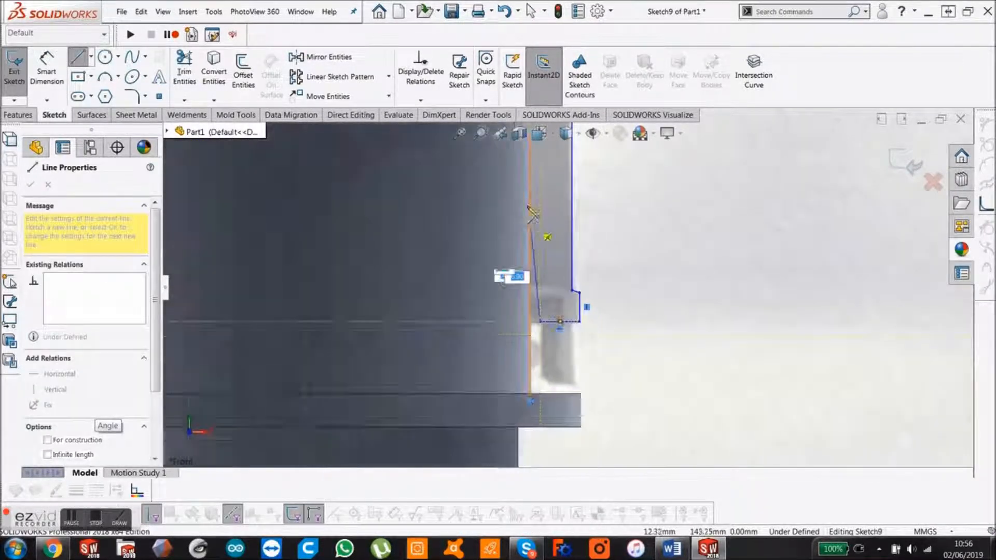
scroll(556, 180, down, 3)
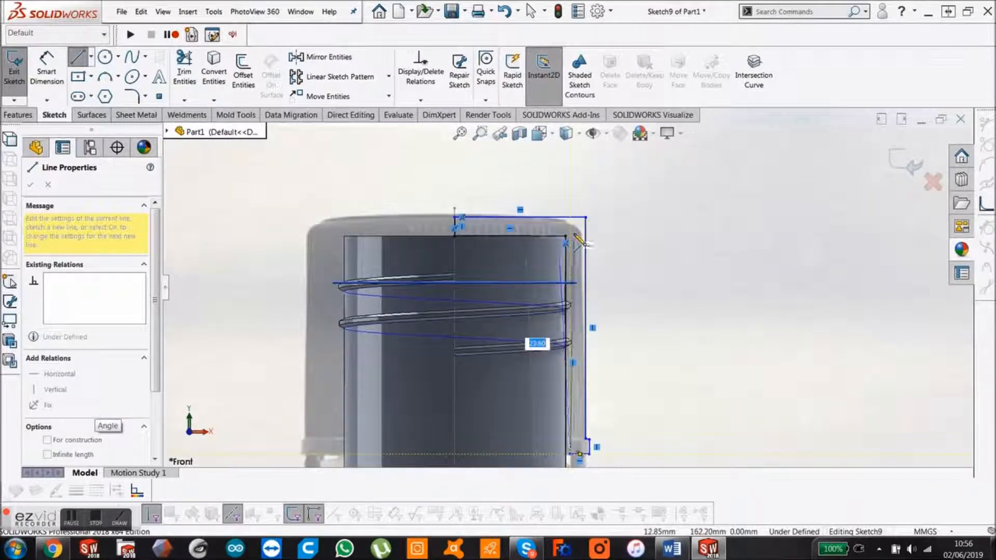
click(571, 233)
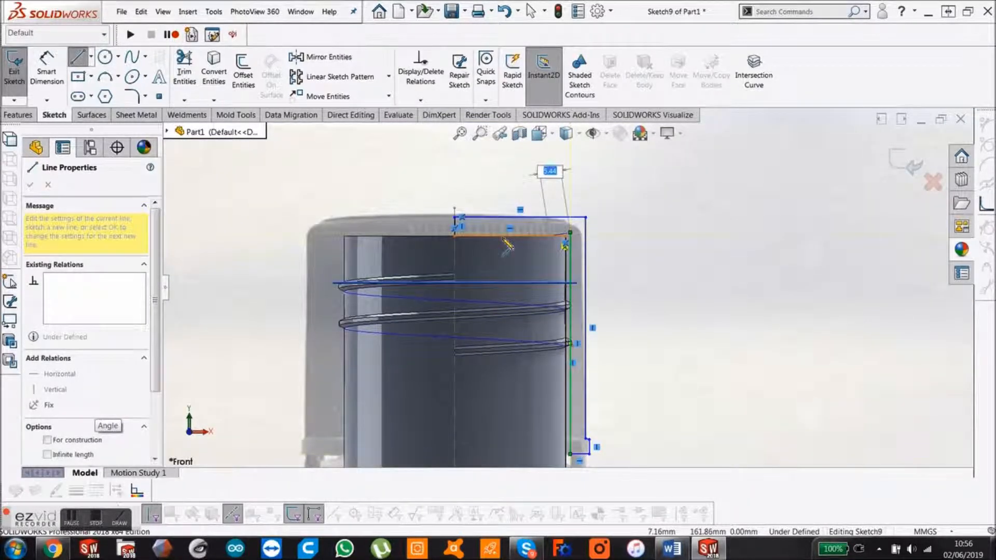
click(454, 232)
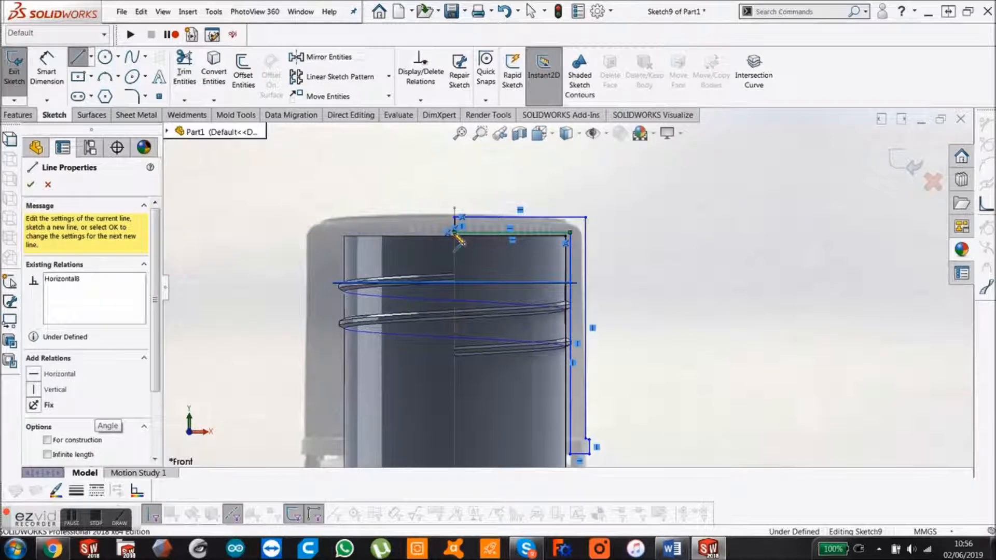
key(Escape)
Step: Move the cap's vertical inner wall line inward so it sits just outside the neck's outer wall
scroll(573, 340, down, 5)
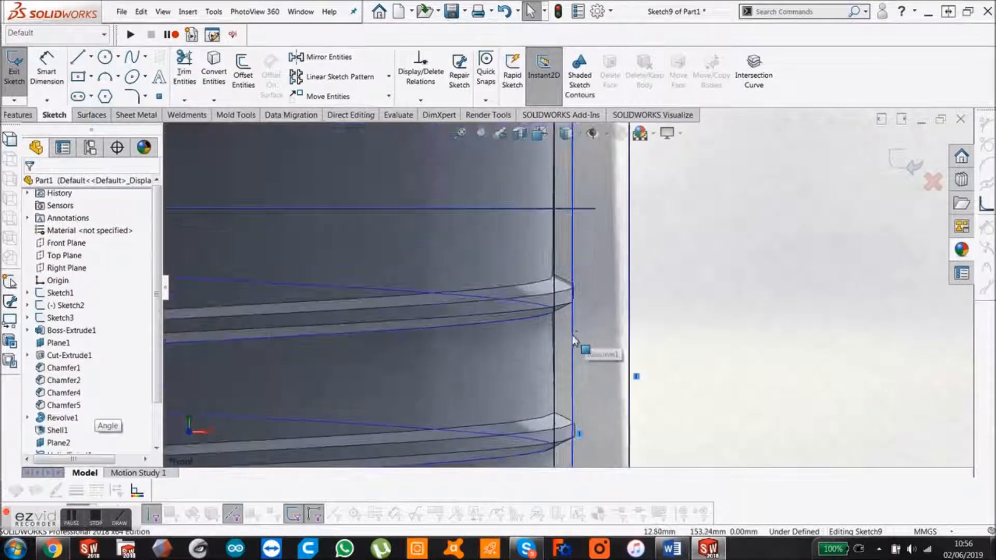
scroll(572, 340, down, 2)
click(572, 332)
drag(544, 332, 542, 332)
scroll(545, 333, up, 3)
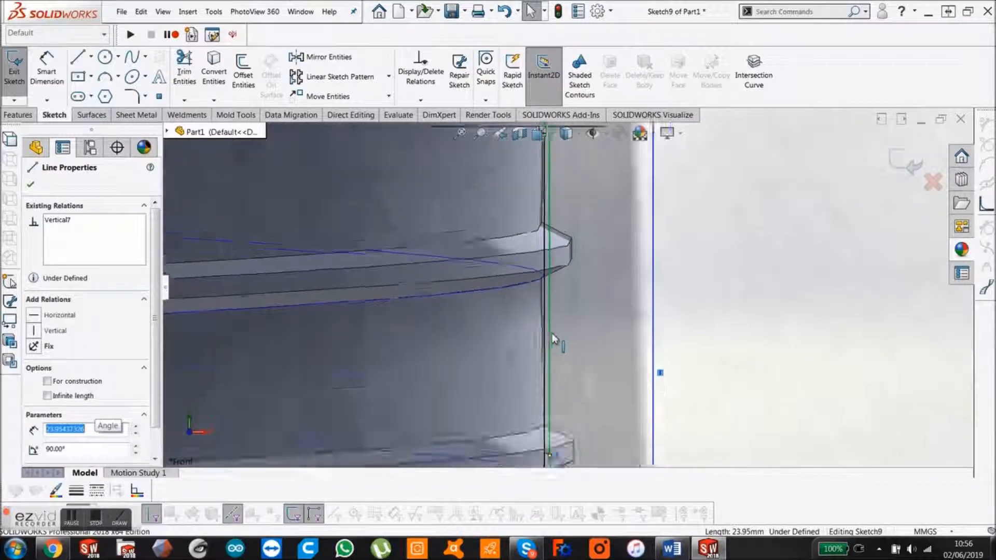
scroll(567, 436, up, 2)
Step: Convert the vertical sketch line along the neck's outer wall to construction geometry
scroll(571, 414, down, 6)
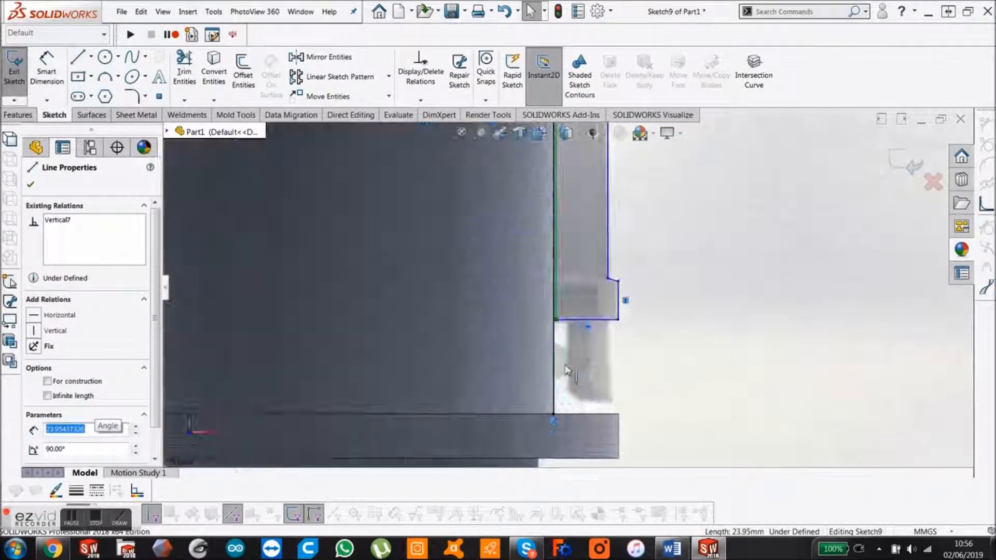
click(544, 335)
click(524, 320)
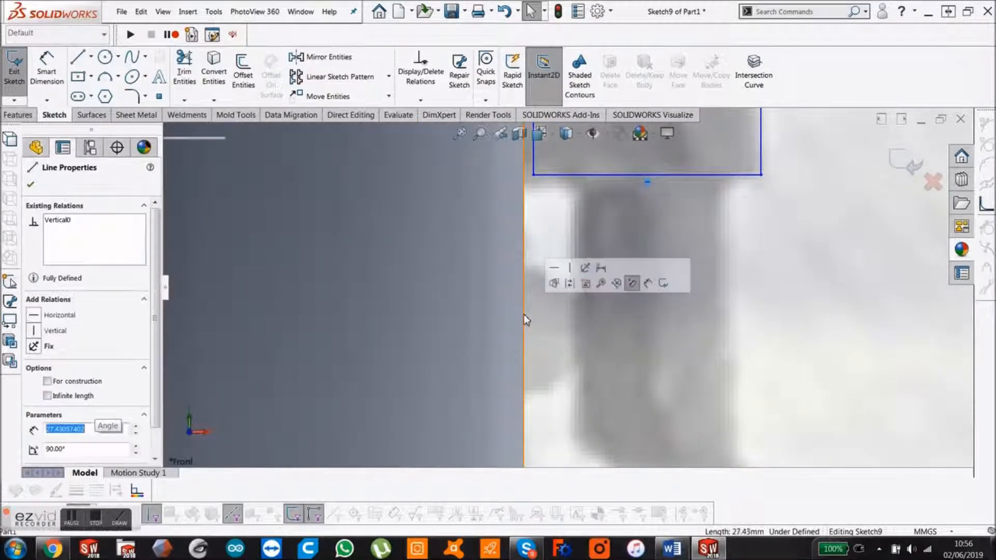
click(49, 386)
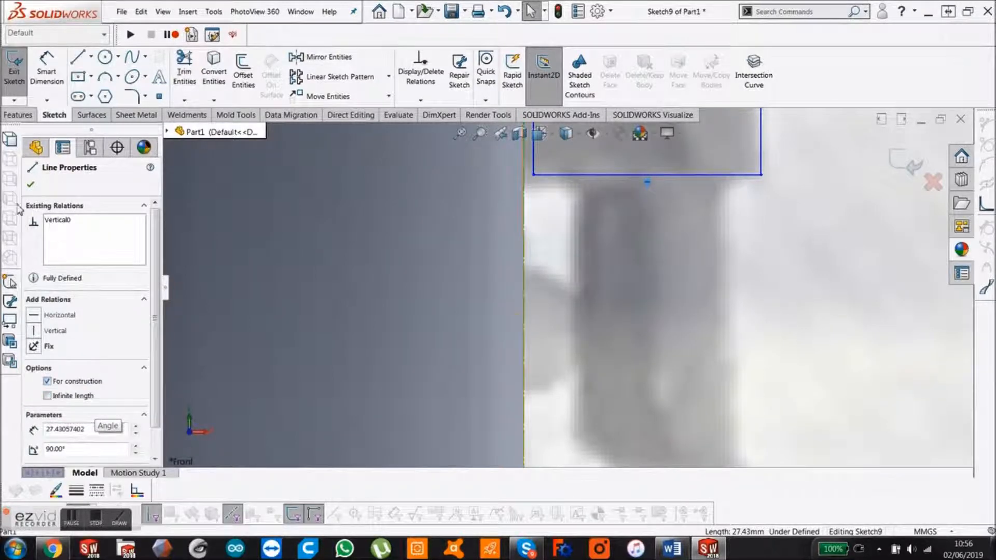
click(31, 184)
Step: Dimension the gap between the neck's construction line and the cap's inner wall as 0.10 mm
scroll(540, 189, up, 1)
key(d)
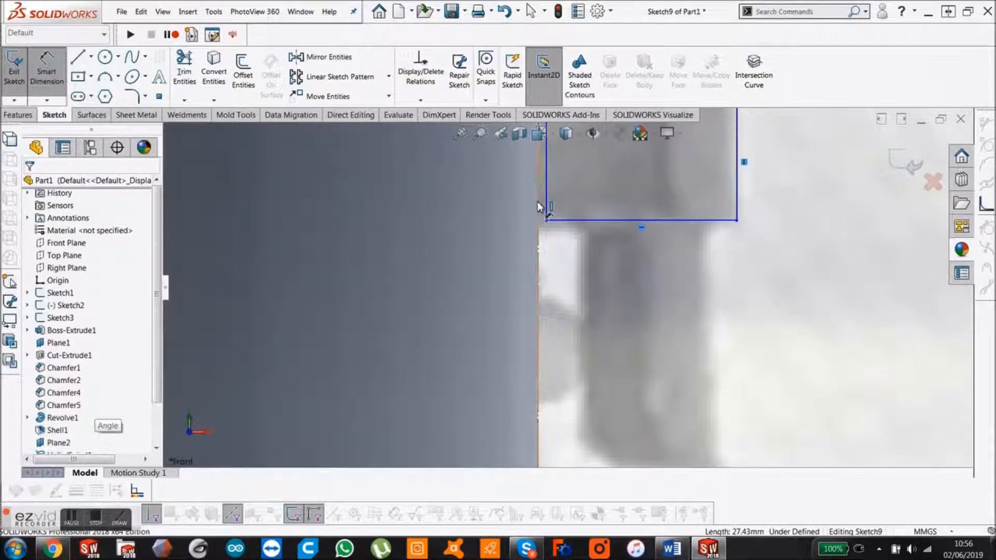
click(538, 206)
click(539, 250)
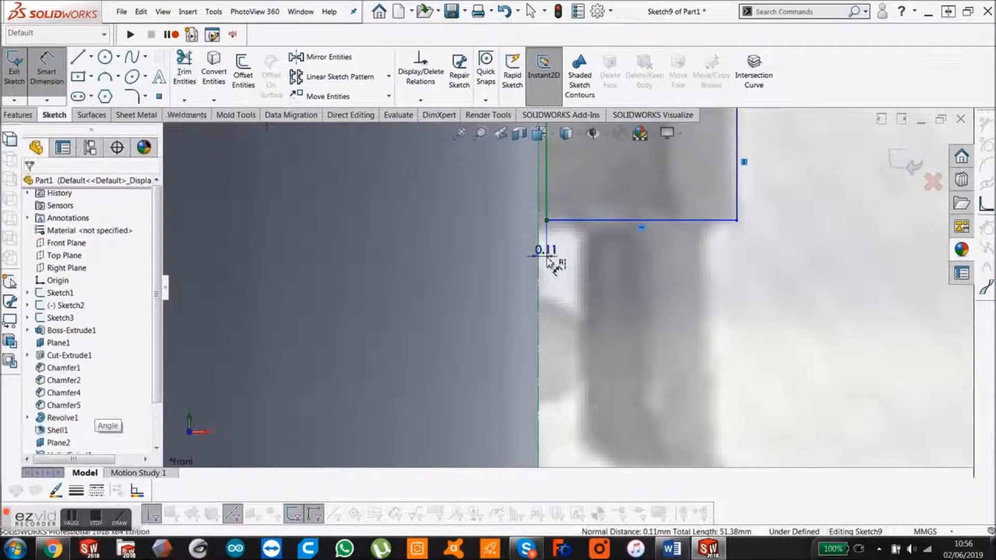
click(549, 262)
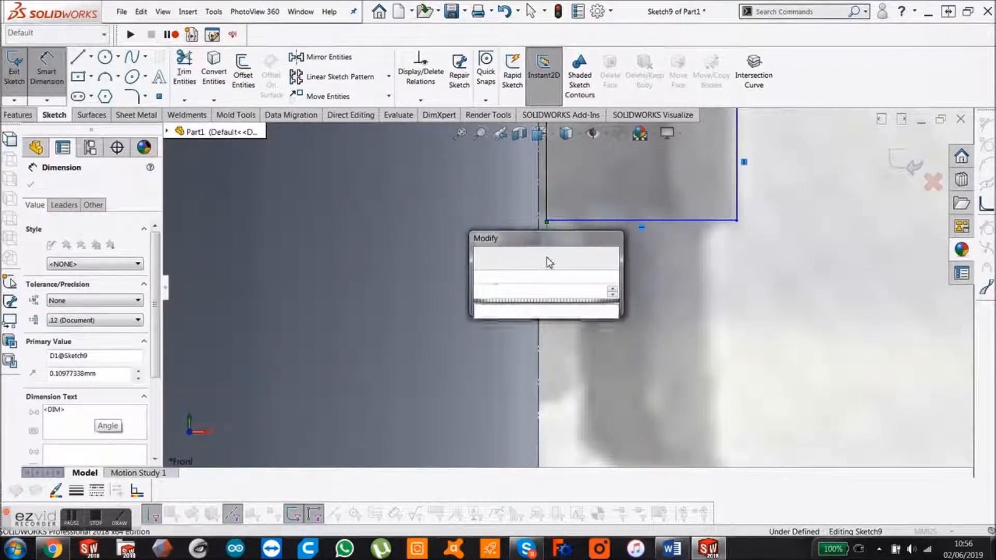
key(Return)
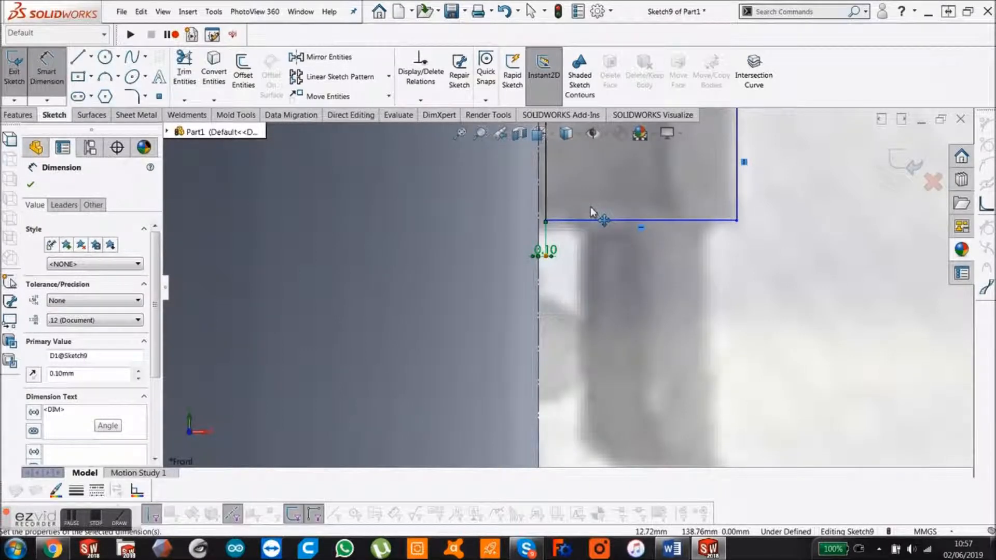
Step: Trim the short centre-axis segment between the cap's inner top line and the neck's rim with Power trim
scroll(590, 207, up, 3)
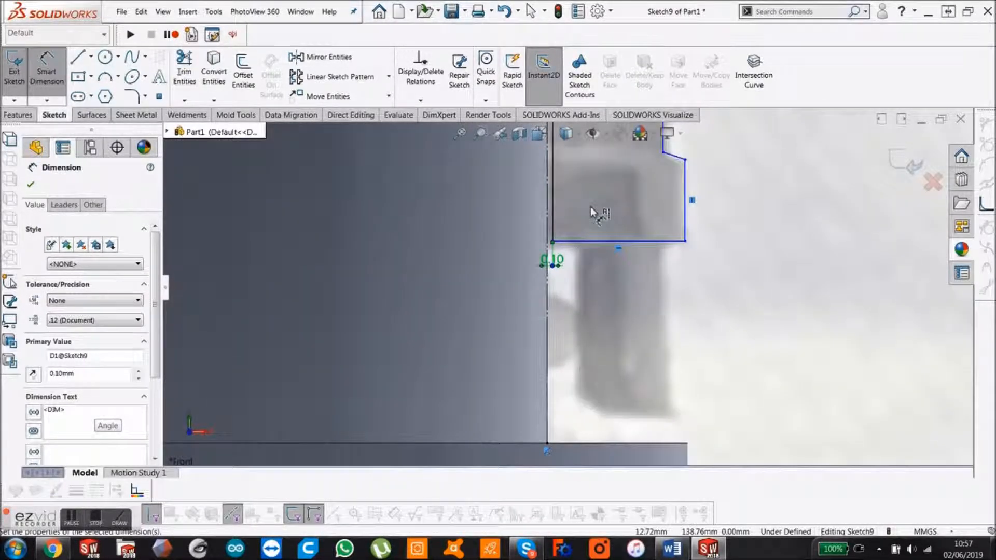
scroll(590, 207, up, 5)
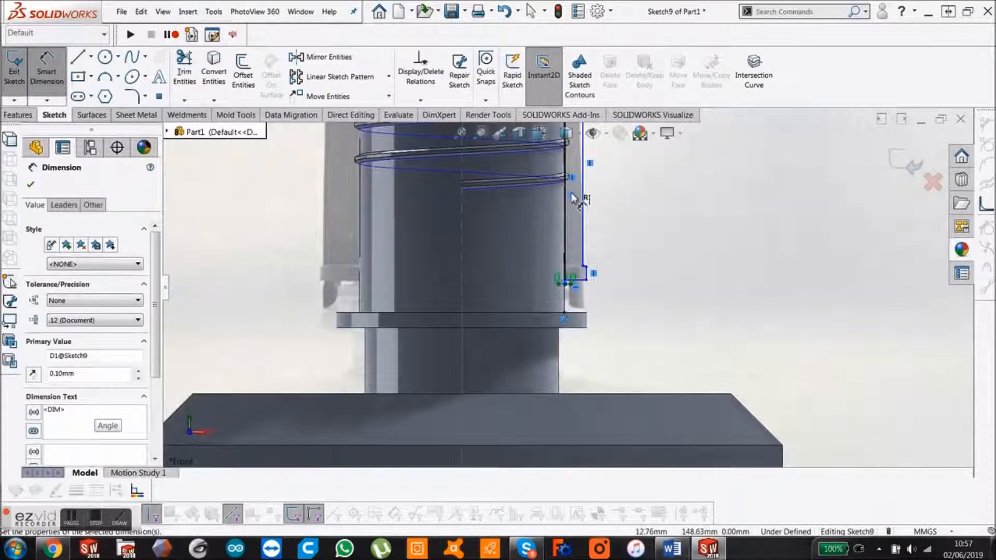
scroll(549, 204, down, 5)
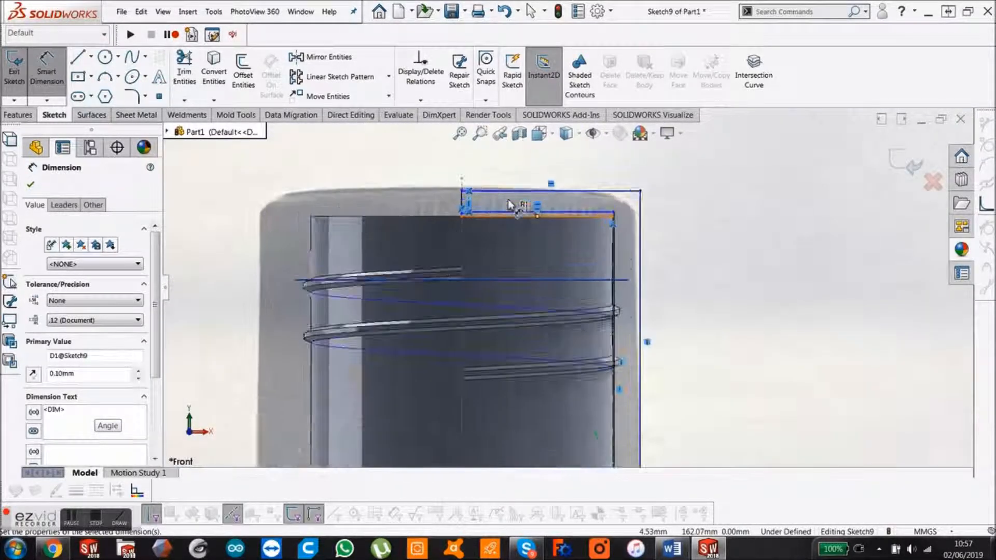
scroll(505, 206, down, 5)
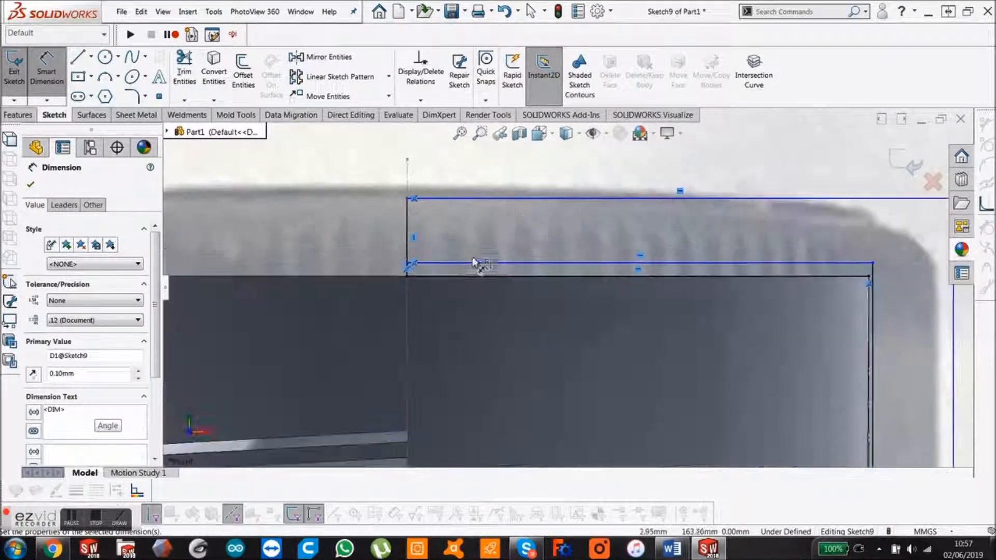
scroll(456, 267, down, 6)
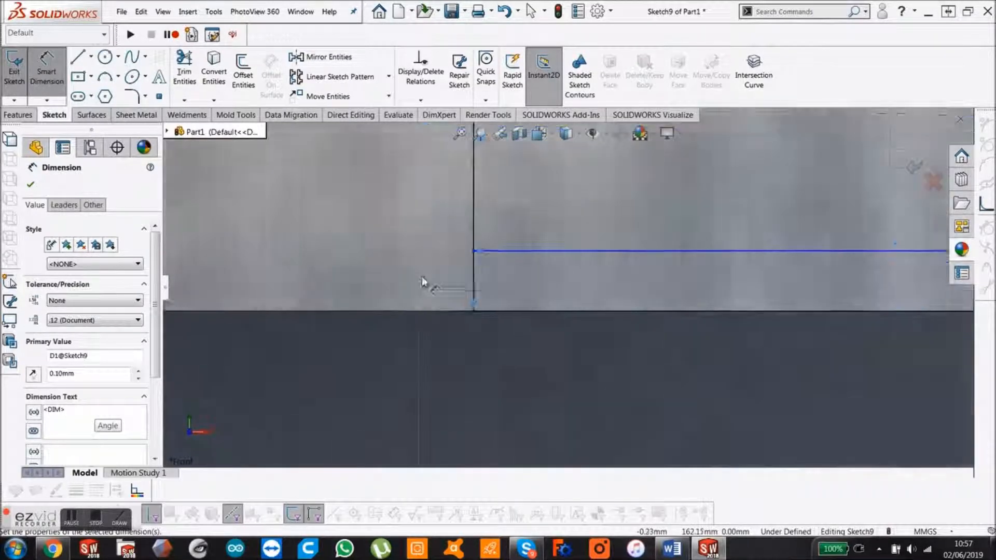
click(183, 73)
drag(403, 265, 530, 283)
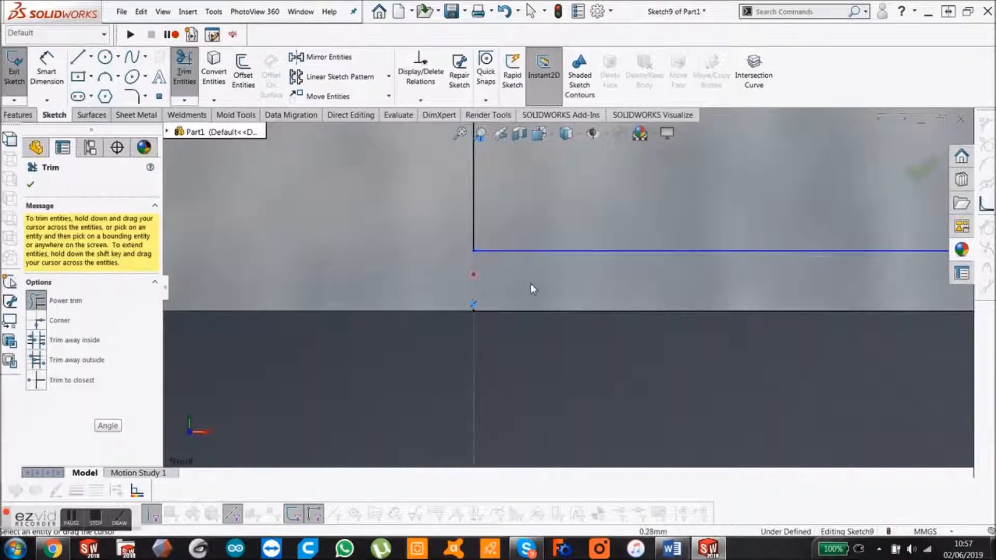
click(32, 186)
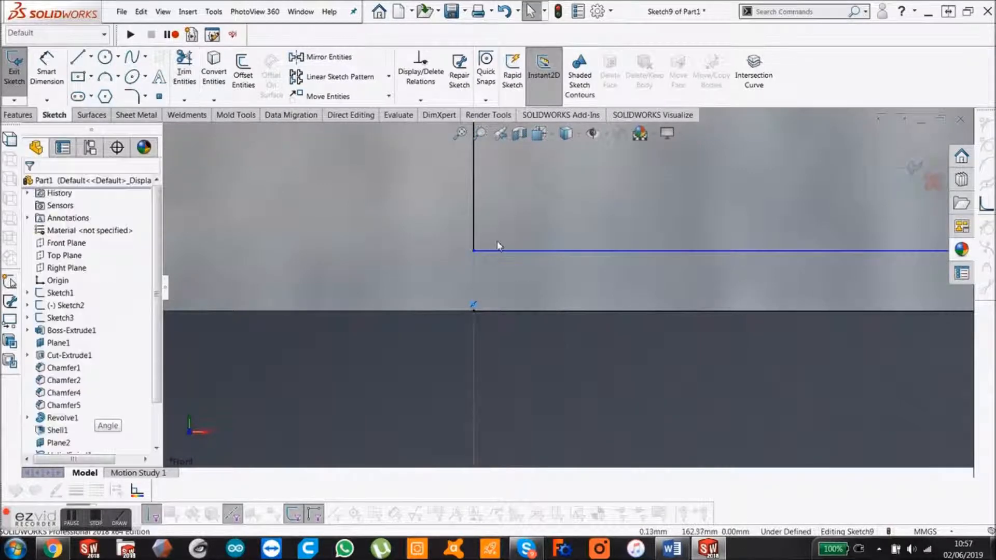
scroll(614, 280, up, 10)
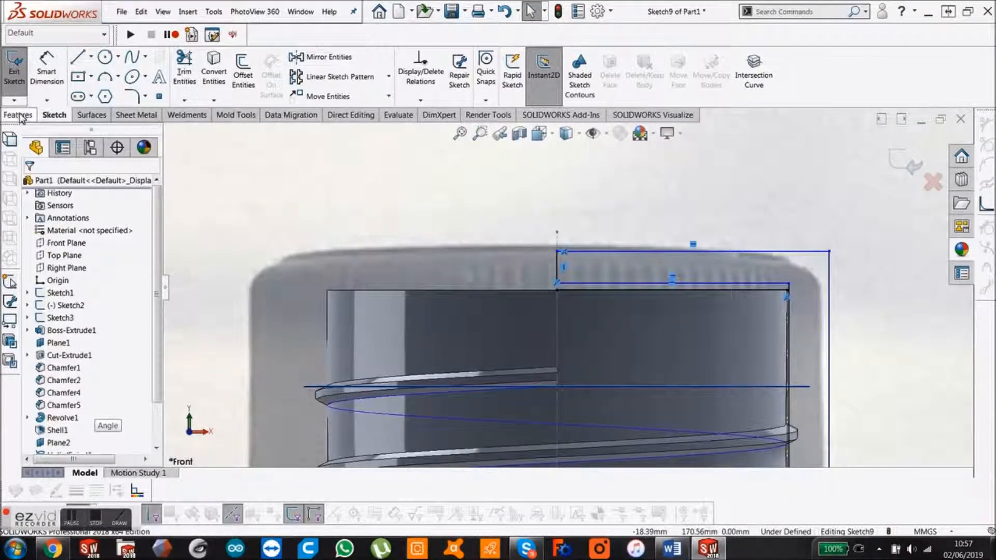
click(19, 115)
click(56, 65)
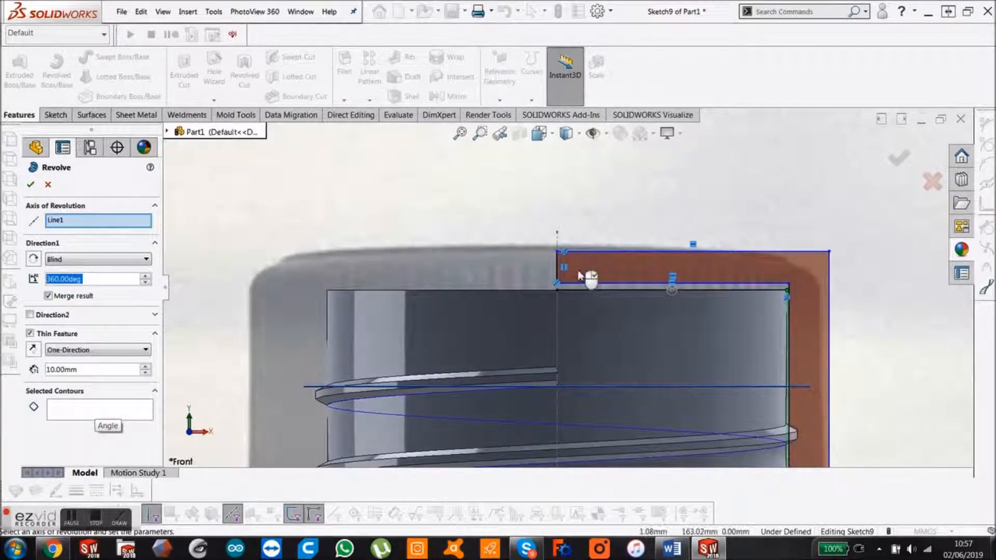
scroll(746, 327, down, 2)
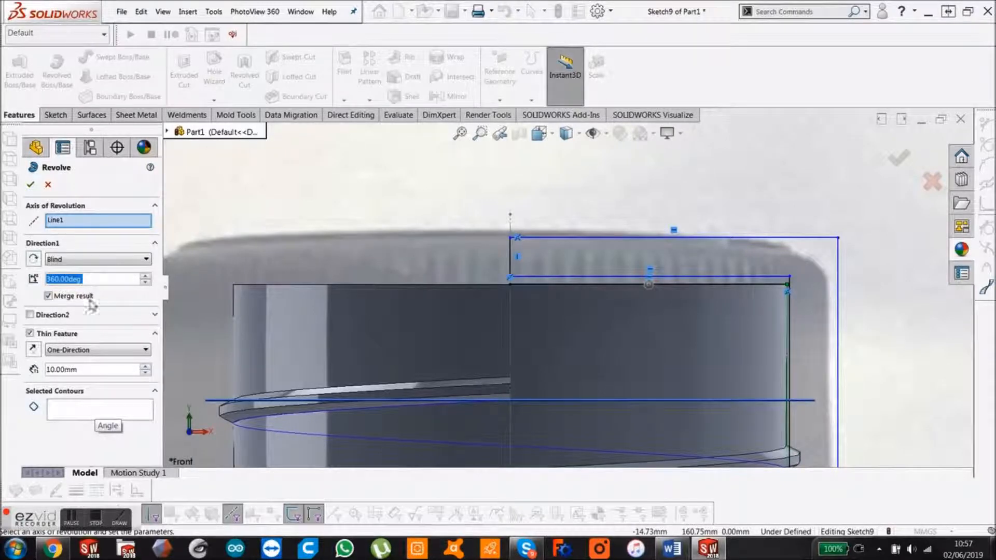
click(63, 222)
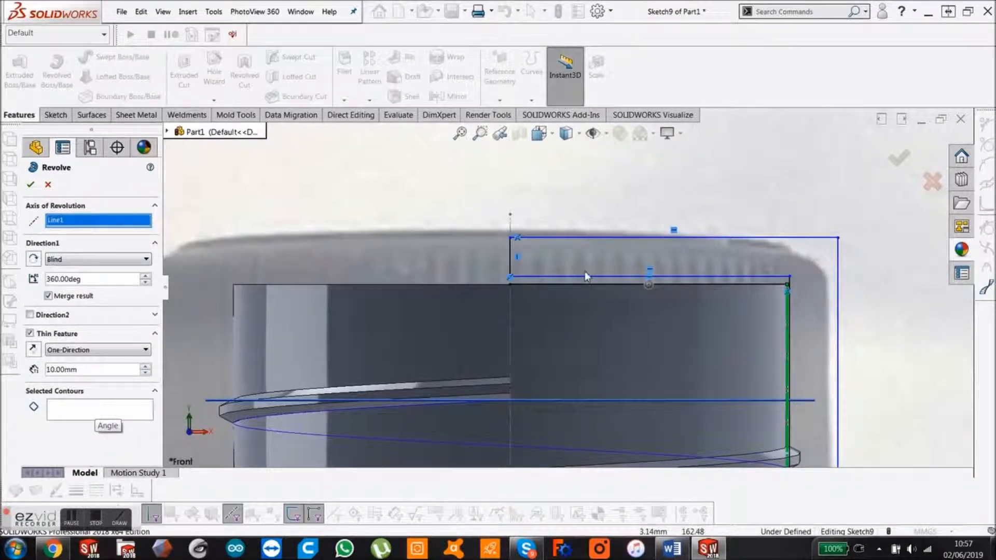
click(509, 266)
click(70, 417)
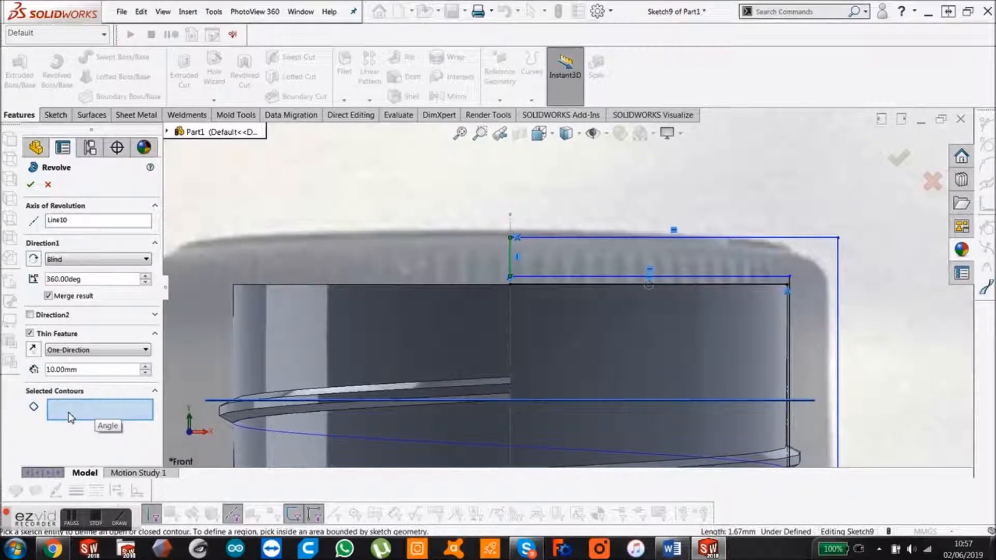
scroll(796, 302, down, 5)
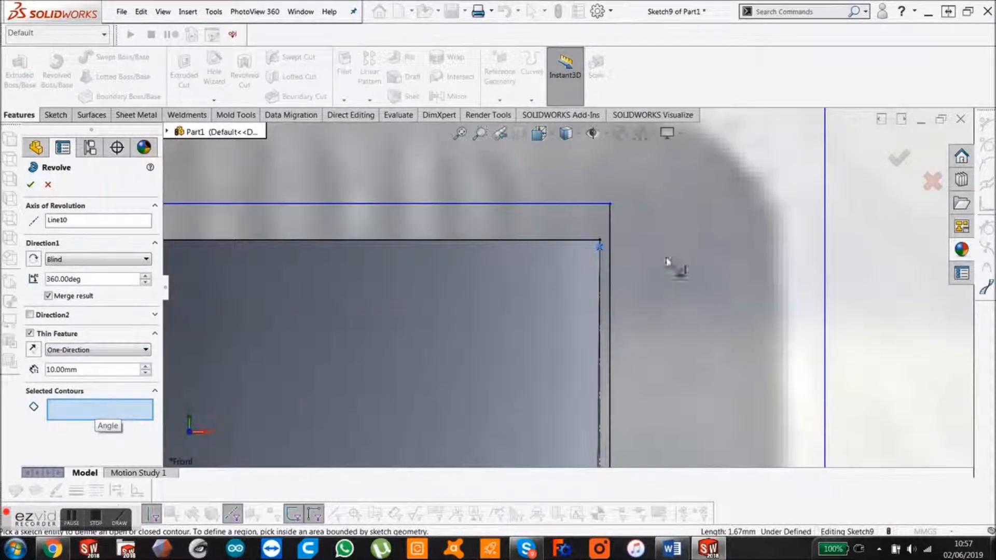
click(47, 186)
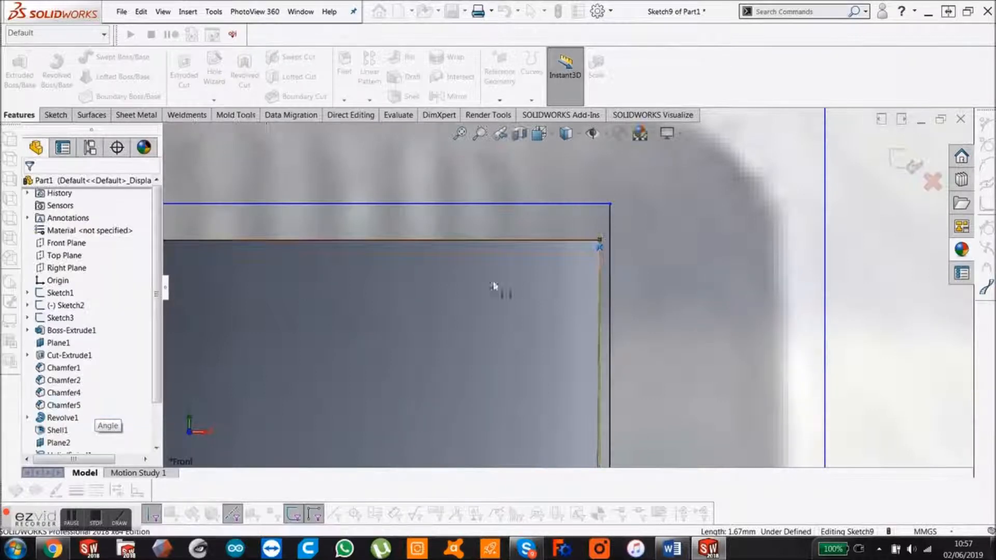
Step: Convert the horizontal sketch line along the neck's rim to construction geometry
click(550, 241)
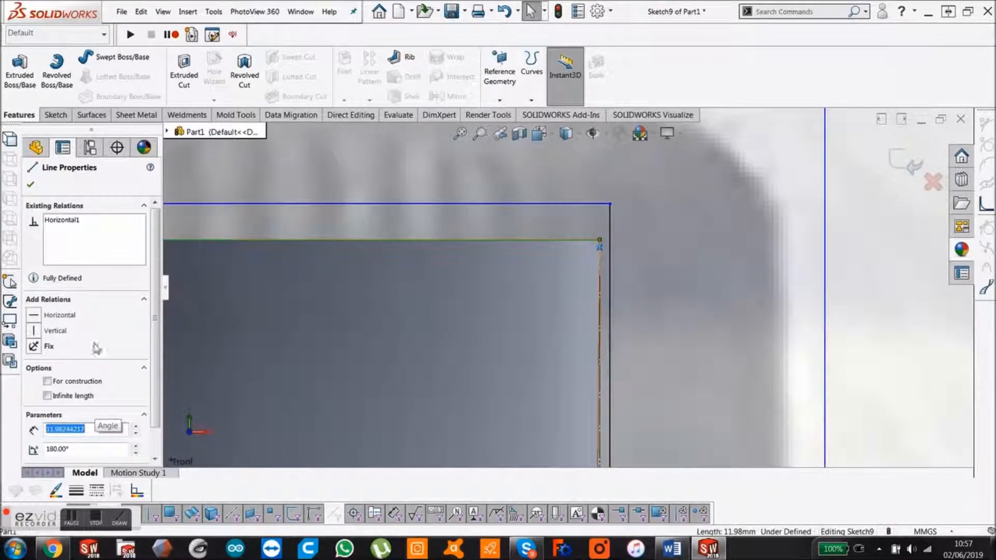
click(47, 381)
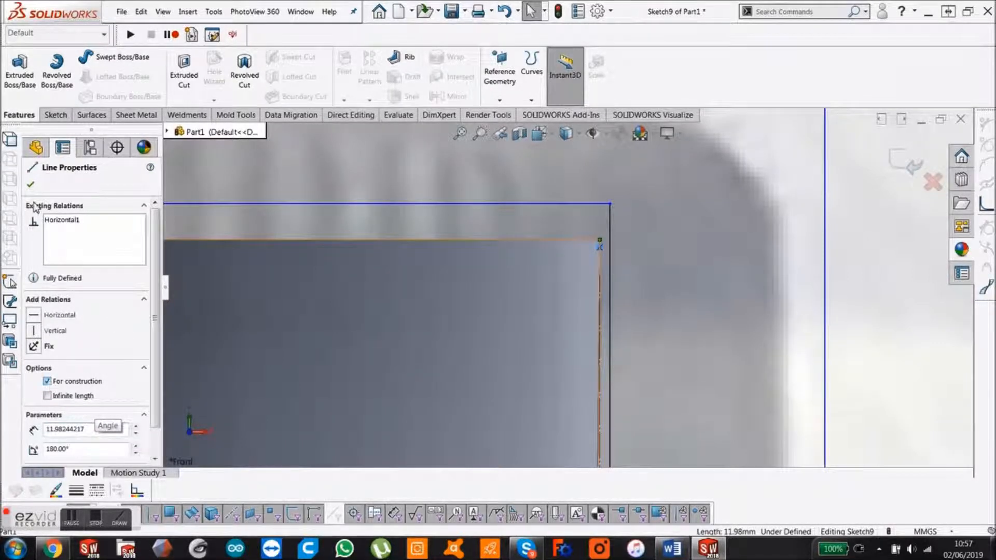
click(31, 184)
Step: Revolve the cap profile 360° about its short vertical line on the centre axis, with Merge result turned off
scroll(730, 272, up, 4)
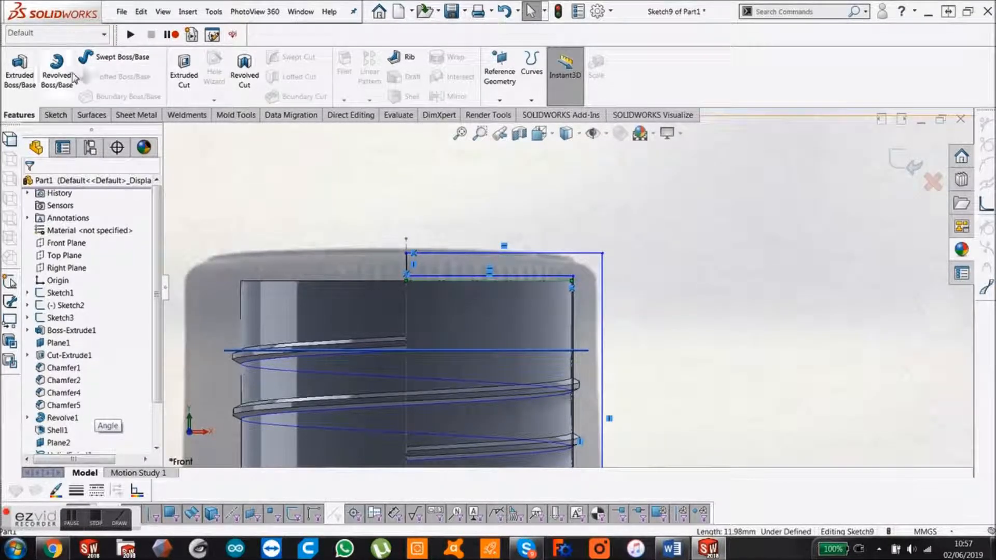
click(56, 70)
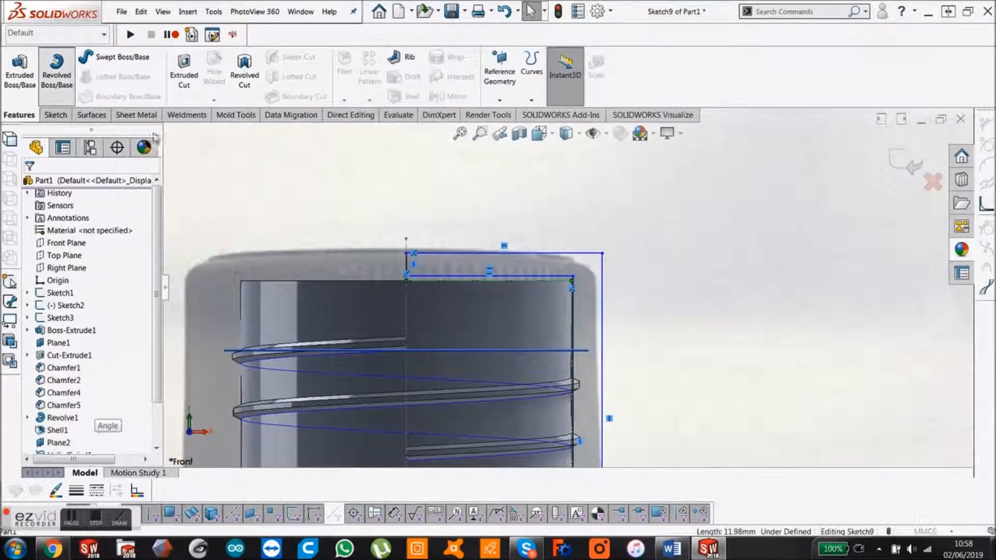
click(405, 262)
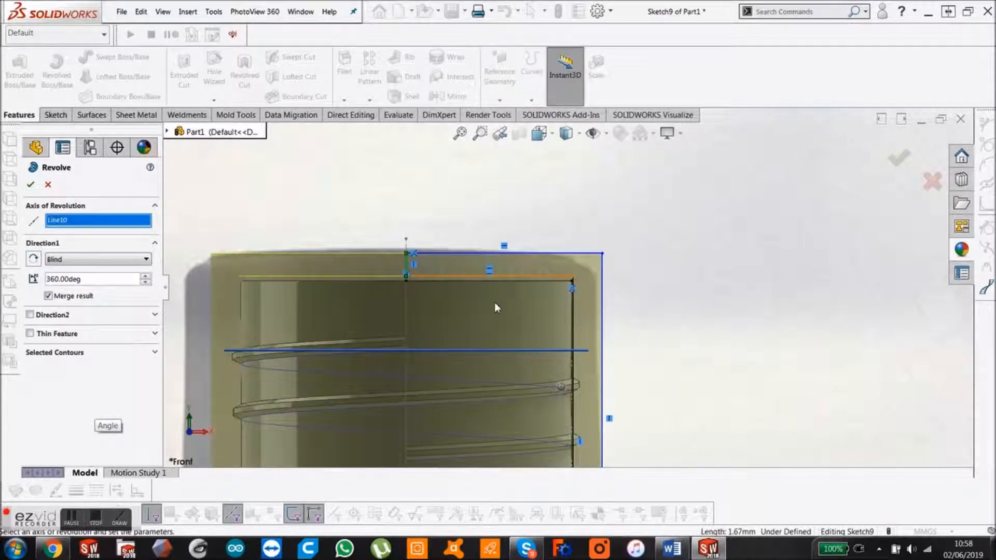
scroll(558, 383, up, 4)
scroll(557, 383, down, 5)
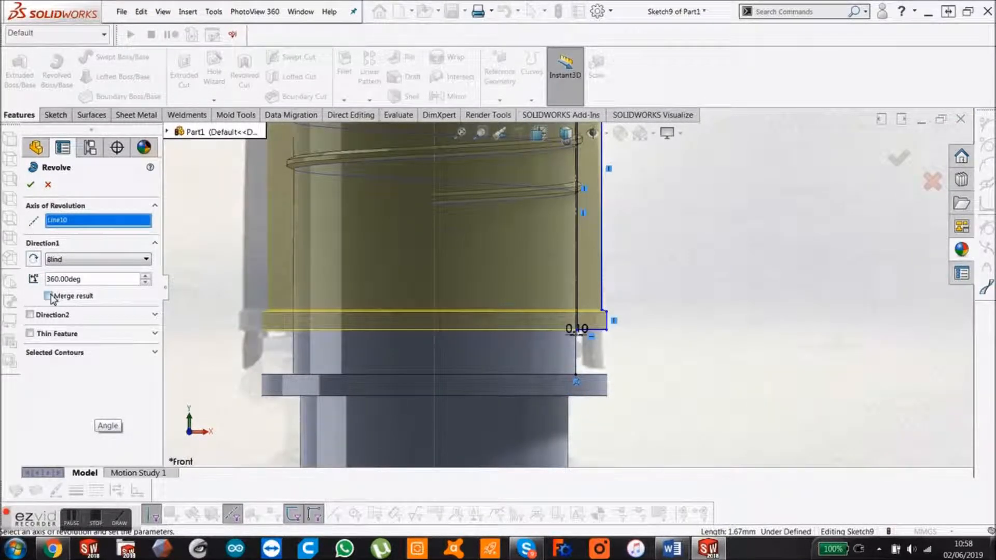
click(32, 185)
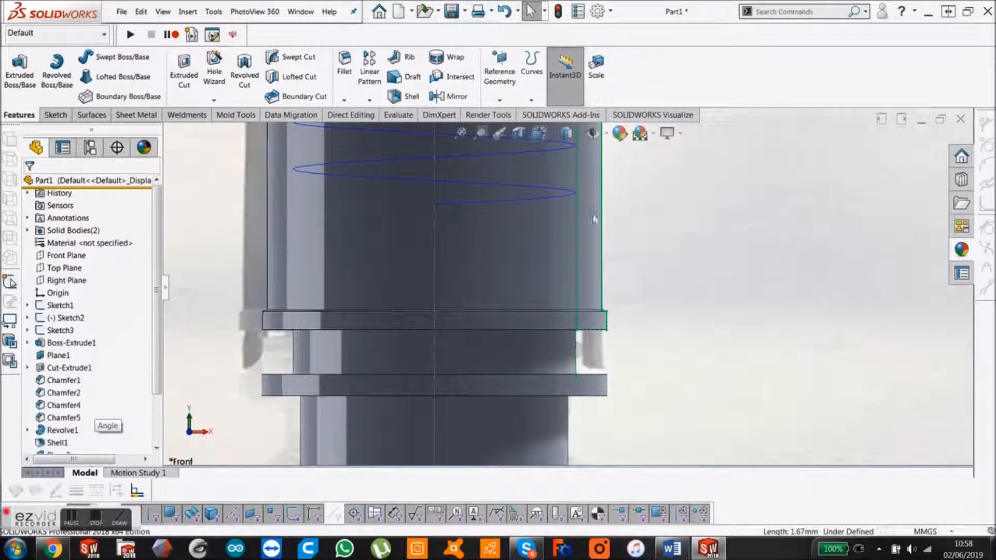
Step: Start an Indent feature with the revolved cap as target body and the threaded neck as tool body region
scroll(592, 214, up, 3)
scroll(566, 217, down, 4)
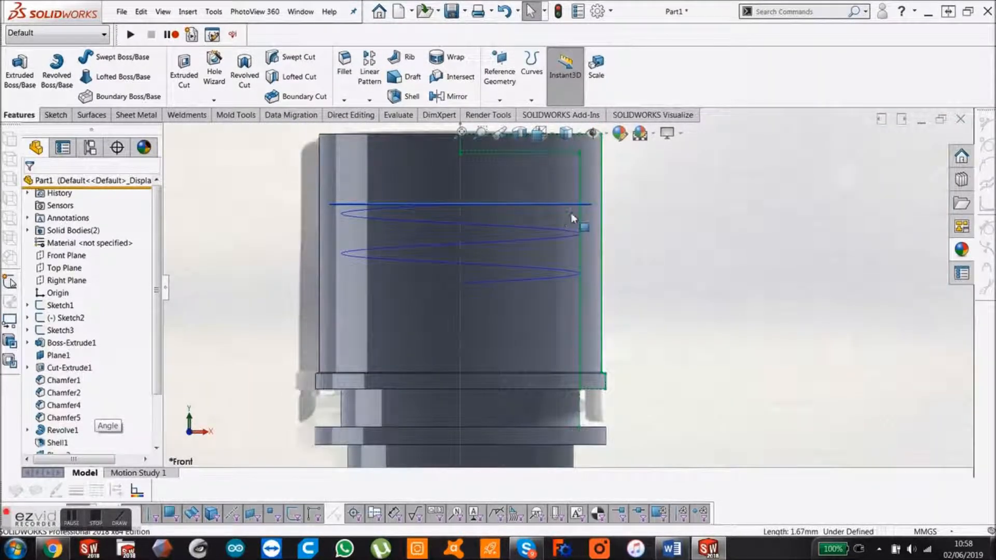
scroll(573, 228, up, 5)
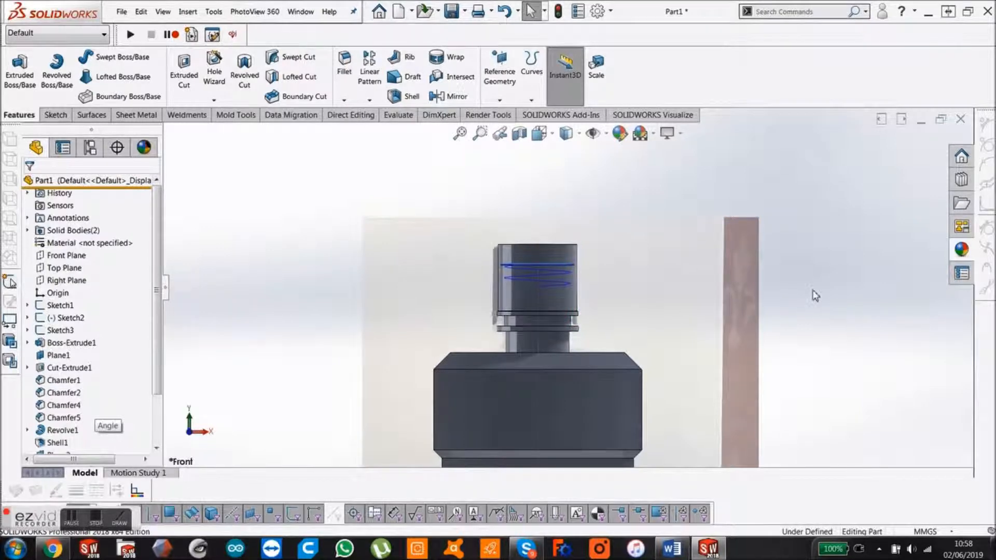
scroll(570, 211, down, 3)
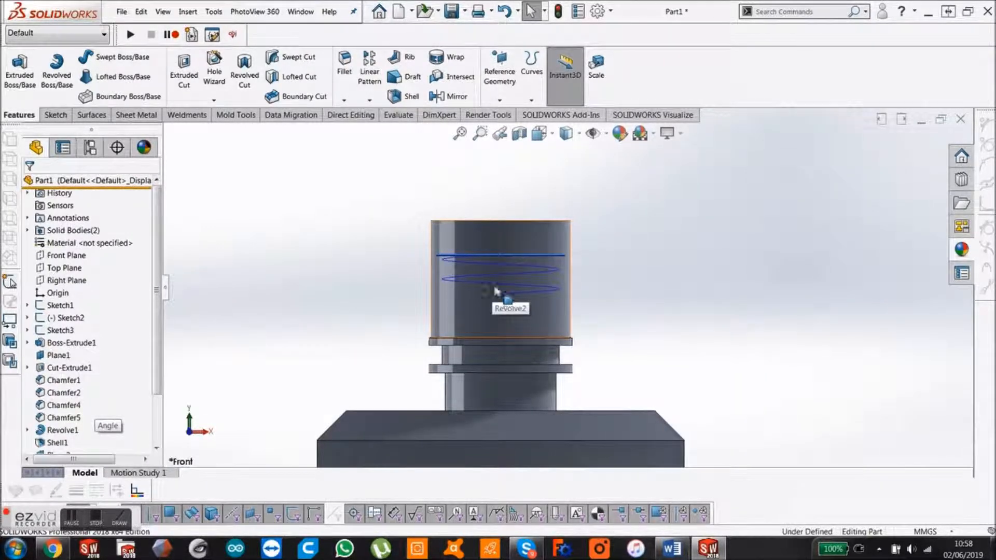
click(798, 14)
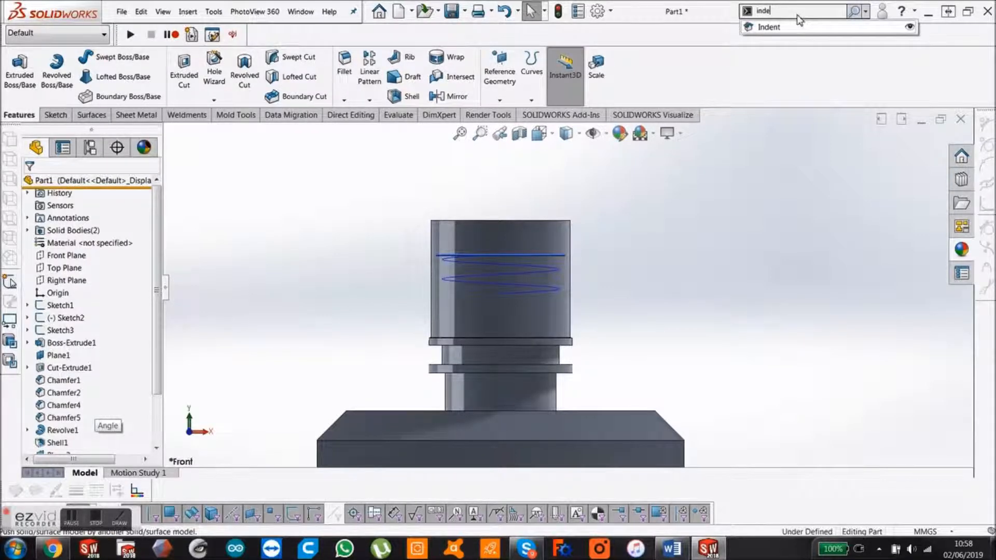
click(792, 27)
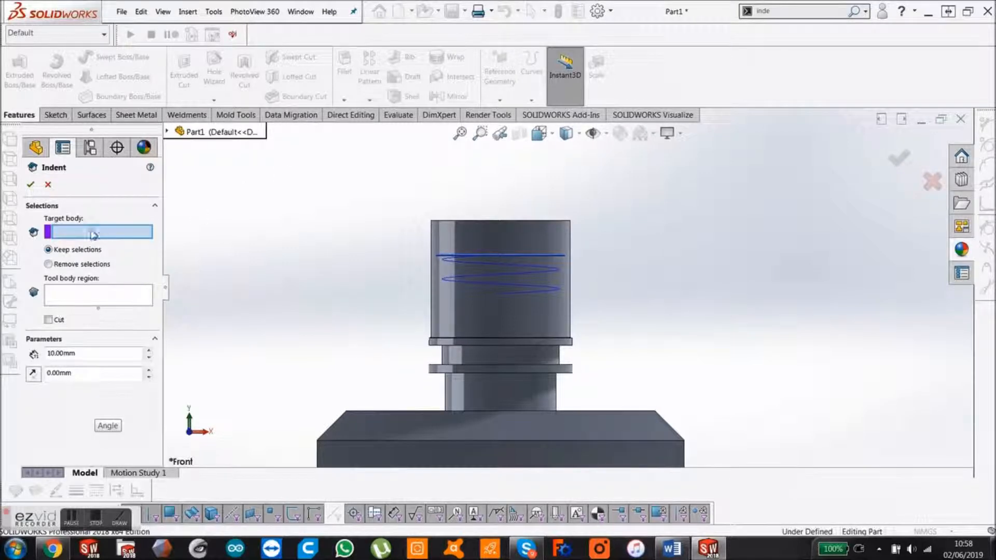
click(449, 231)
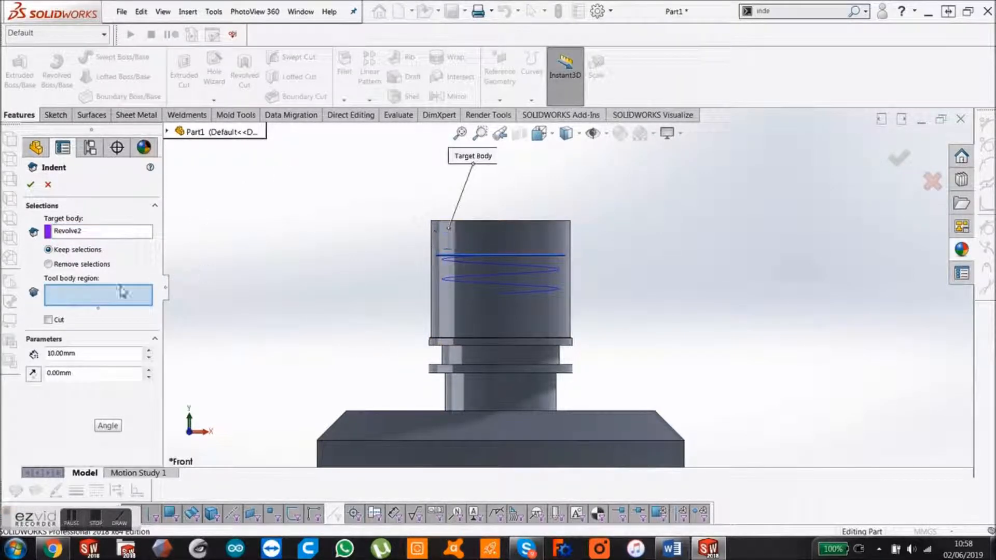
scroll(523, 353, down, 3)
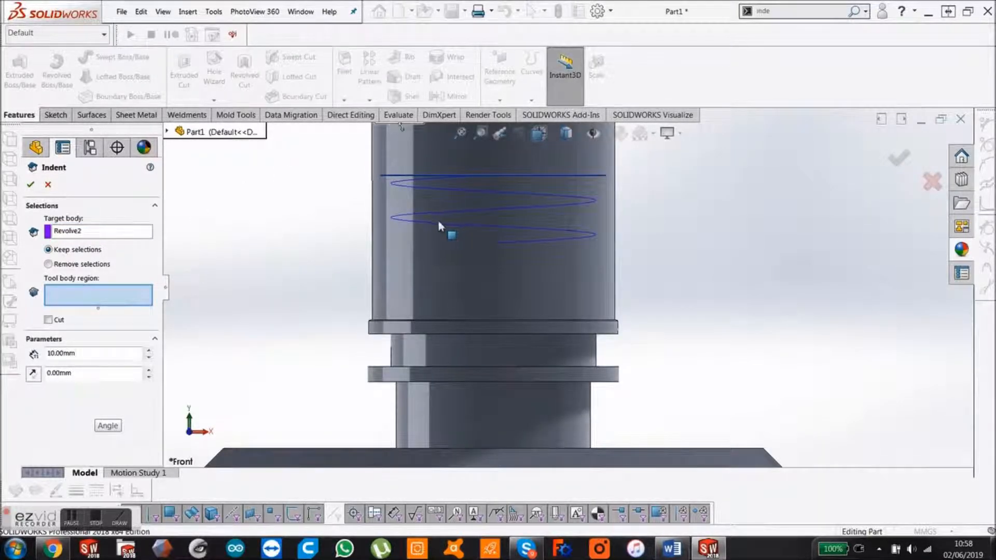
scroll(439, 226, up, 2)
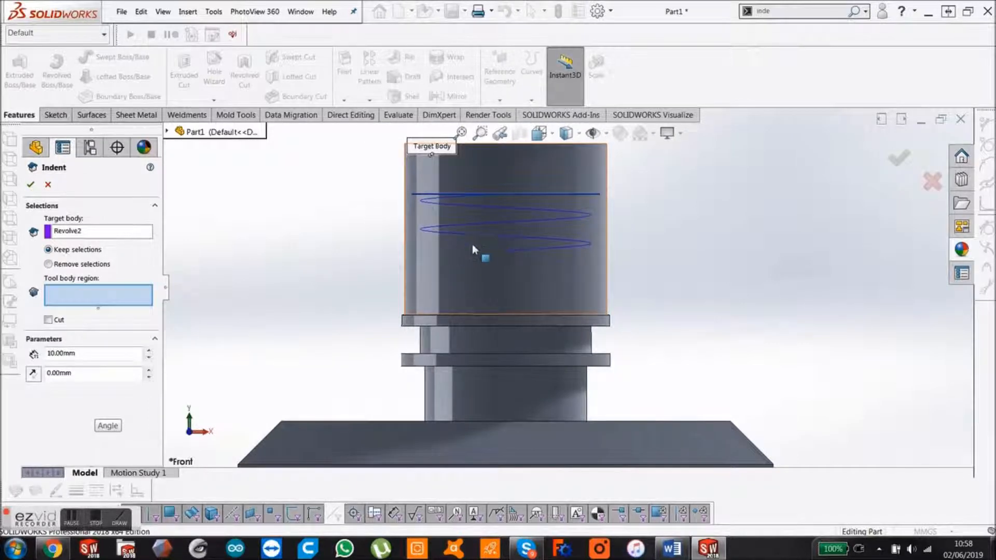
click(452, 347)
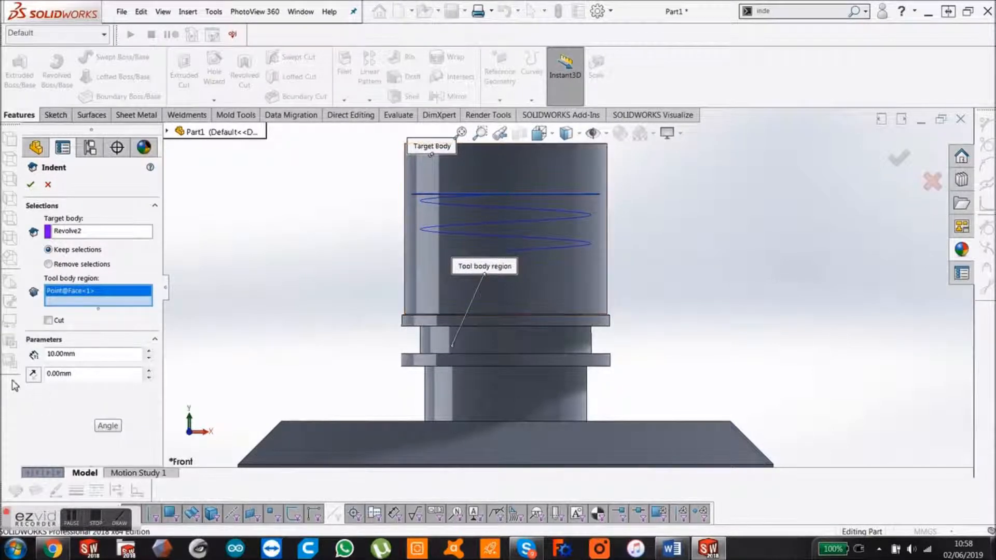
Step: Make the indent a cut with 0.05 mm clearance so the thread is carved into the cap
click(48, 321)
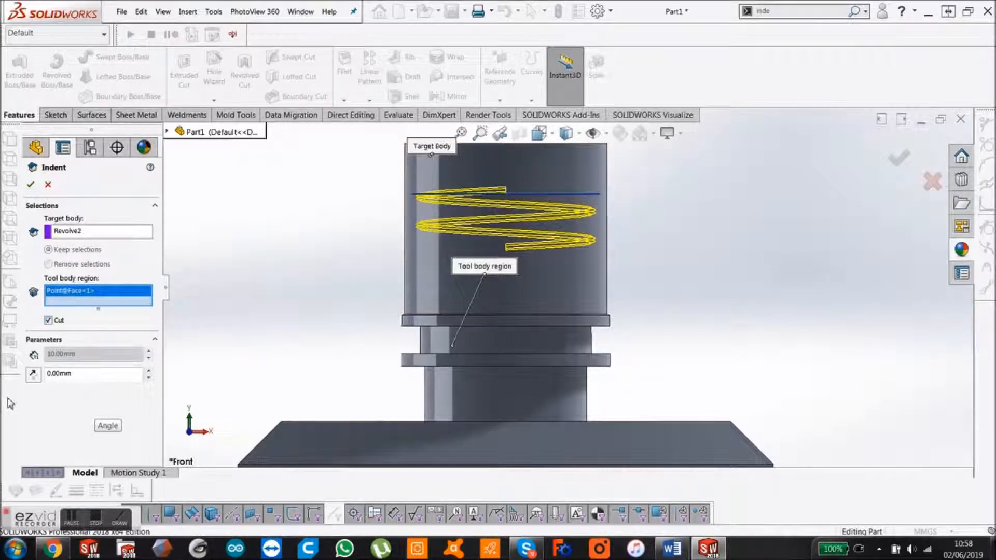
click(39, 376)
text(0.05)
key(Return)
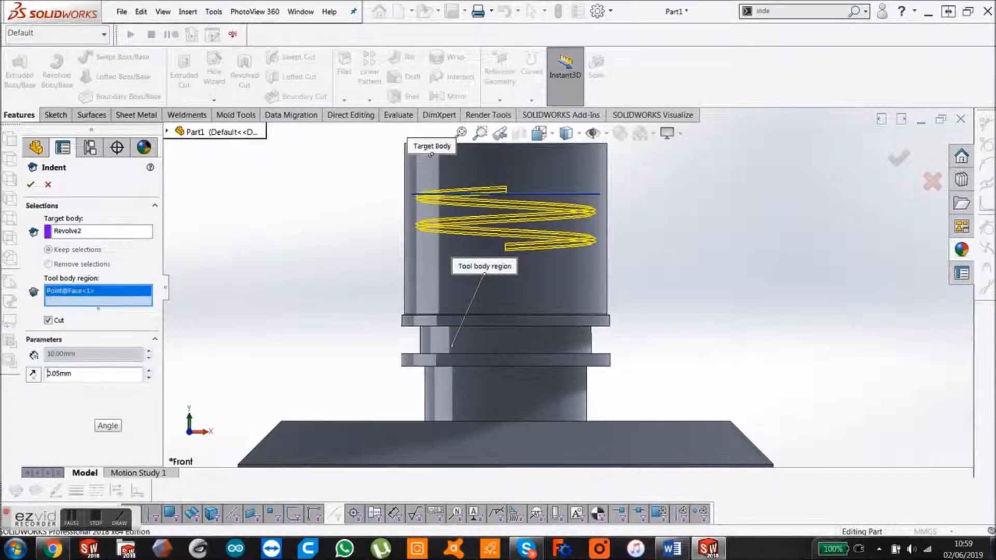
click(32, 186)
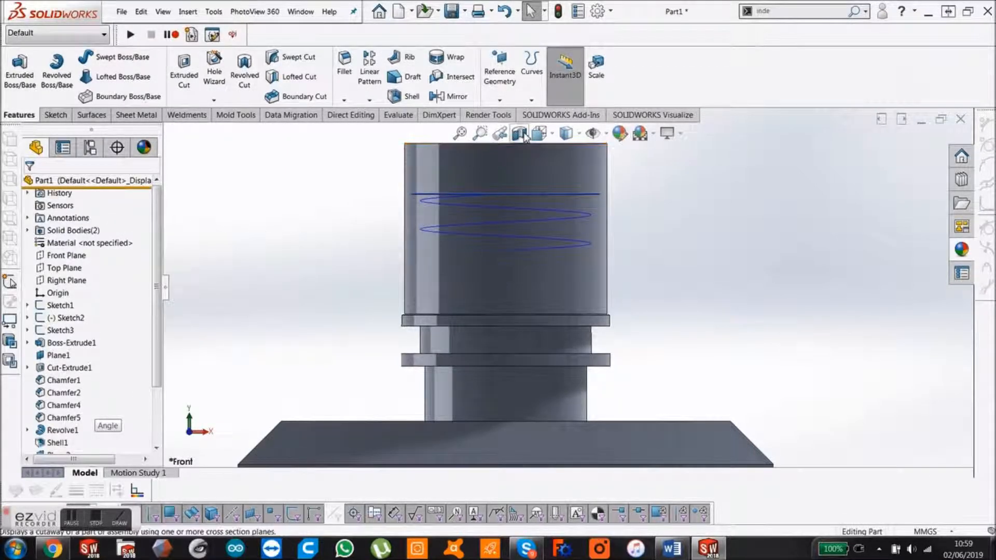
Step: Move the cap body straight up off the bottle neck with Move/Copy Body
scroll(404, 219, up, 4)
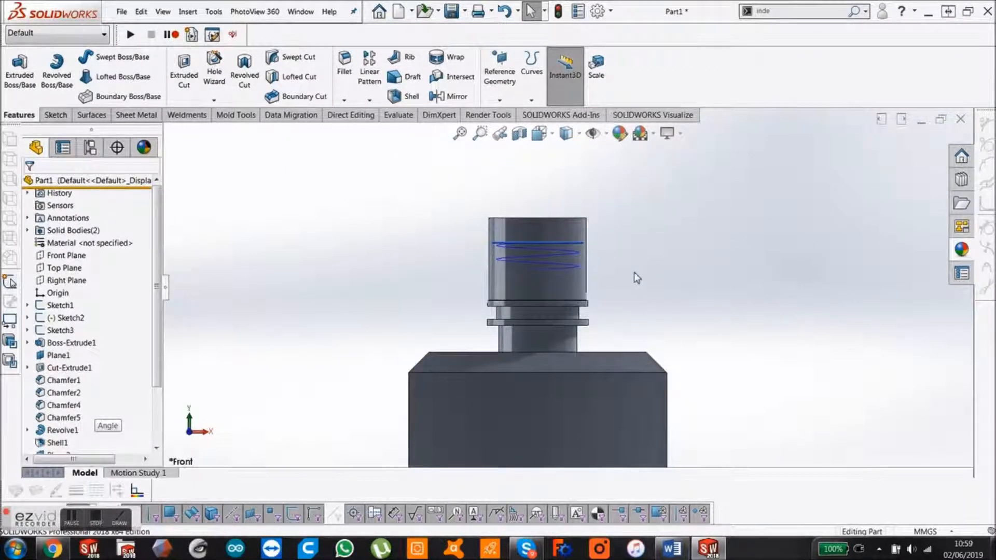
scroll(637, 277, up, 3)
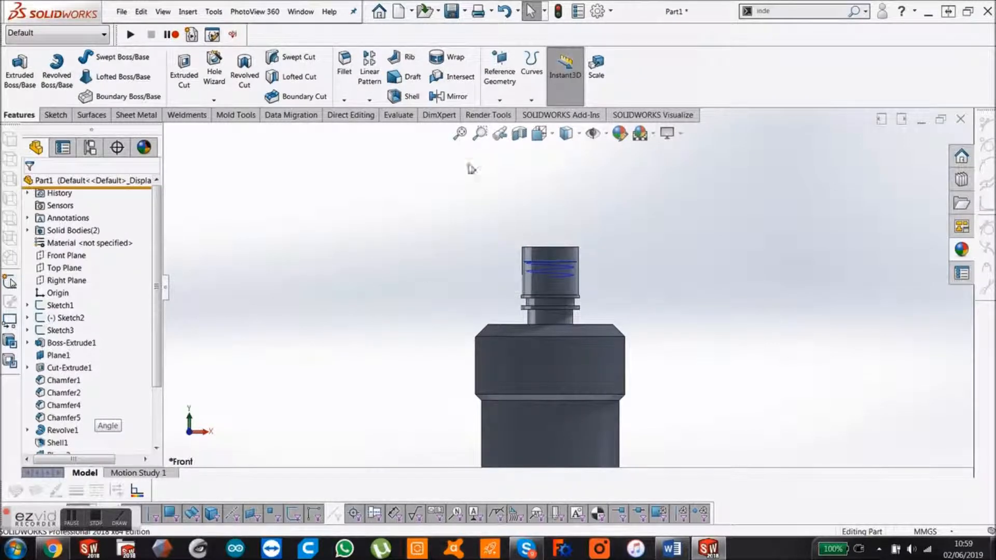
key(m)
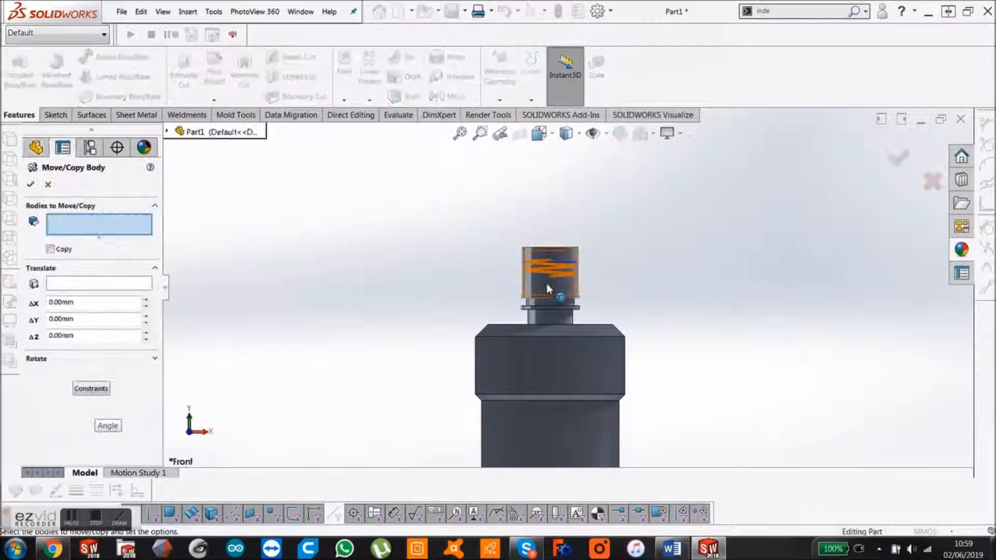
click(548, 283)
drag(559, 204, 554, 134)
right_click(561, 236)
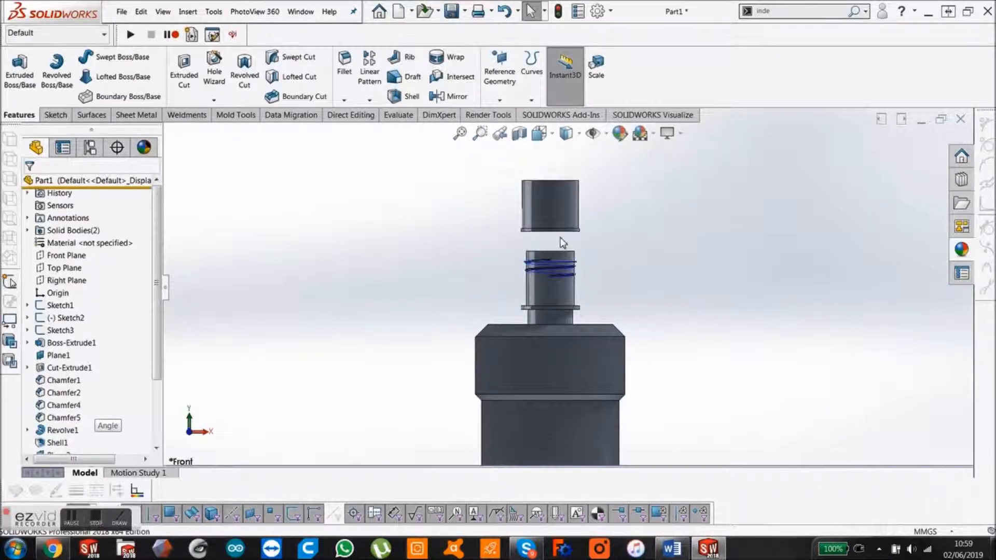
Step: Delete the Body-Move/Copy1 feature that lifts the cap off the neck
scroll(562, 240, down, 9)
middle_drag(547, 228, 573, 244)
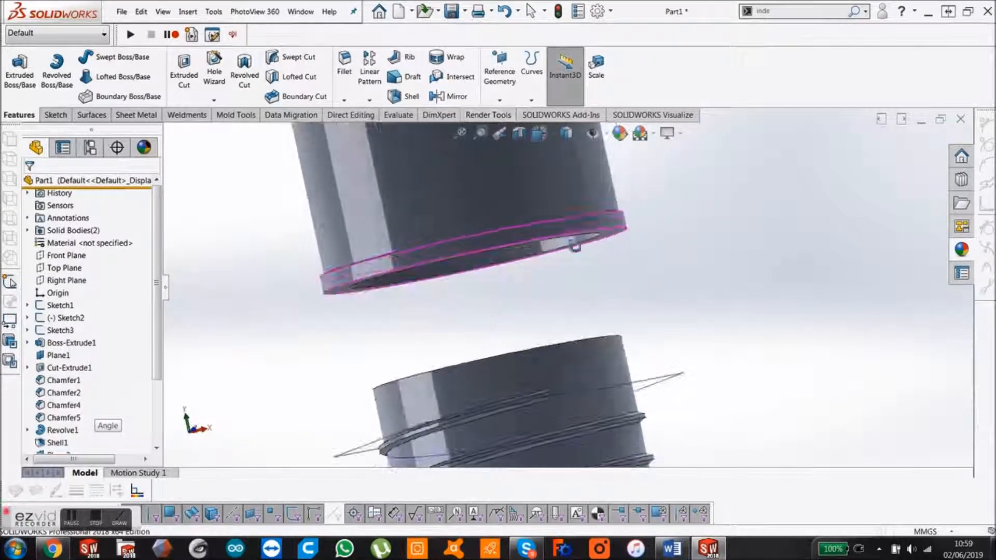
scroll(573, 251, up, 8)
scroll(572, 278, down, 2)
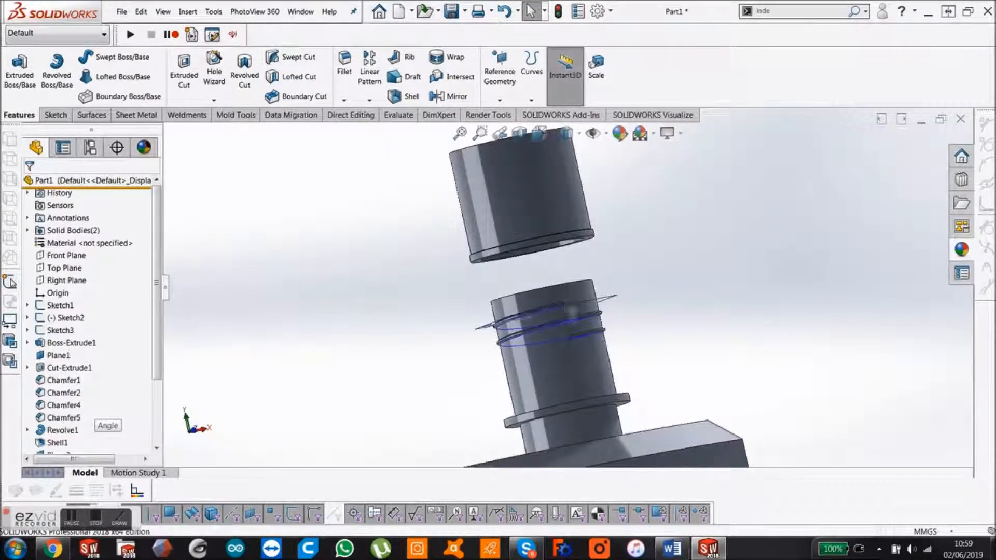
scroll(564, 303, down, 3)
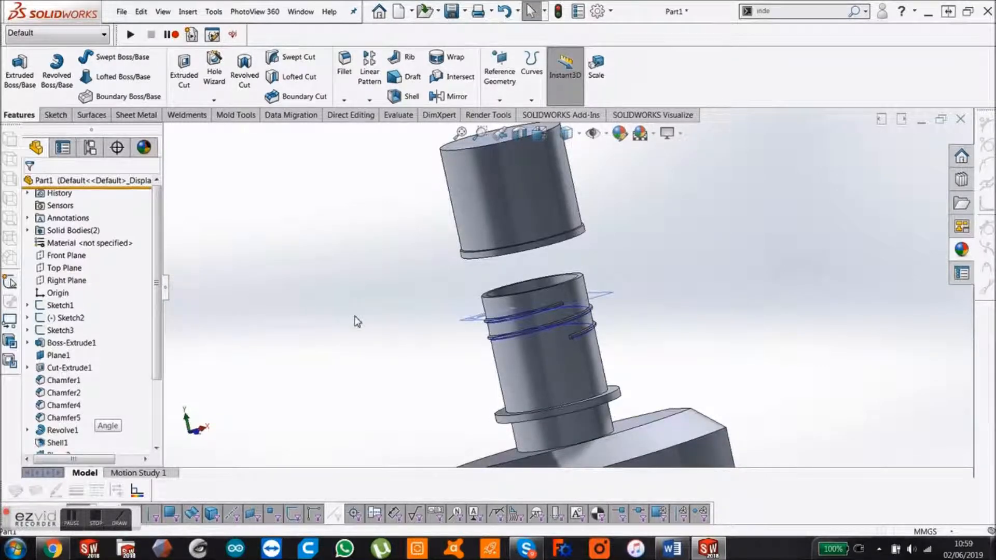
scroll(158, 361, down, 5)
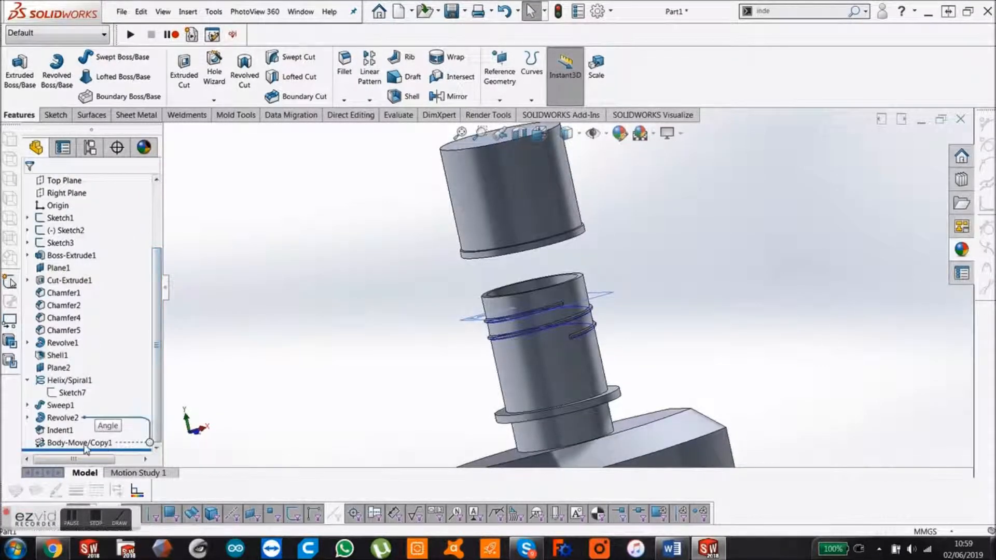
click(78, 442)
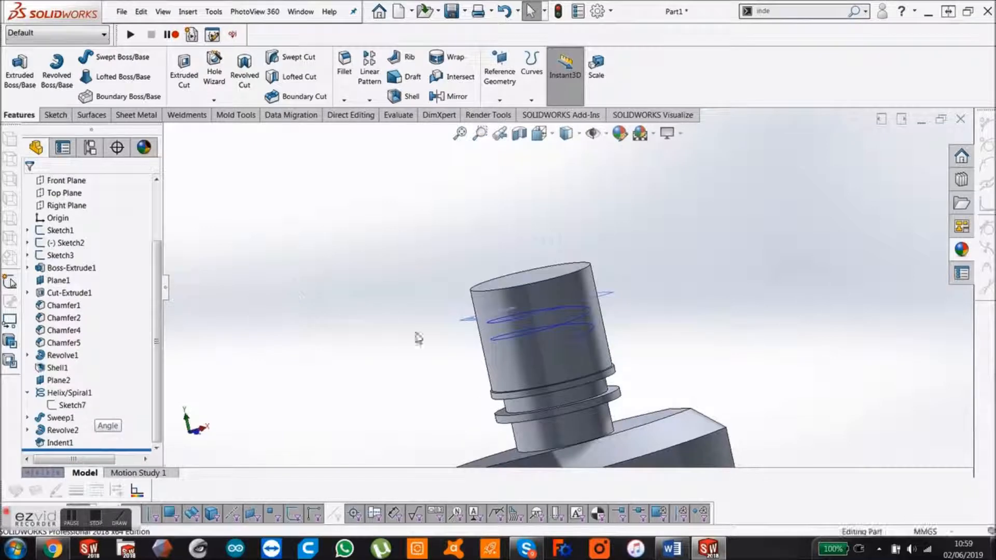
Step: Apply the translucent plastic appearance from Clear Plastic to the whole bottle body
scroll(562, 347, up, 5)
scroll(612, 246, down, 3)
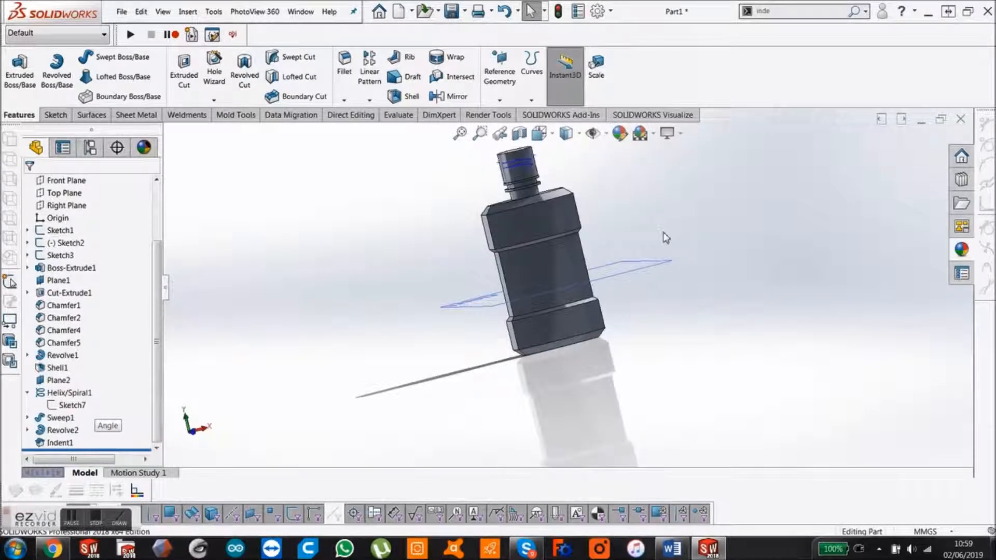
click(961, 249)
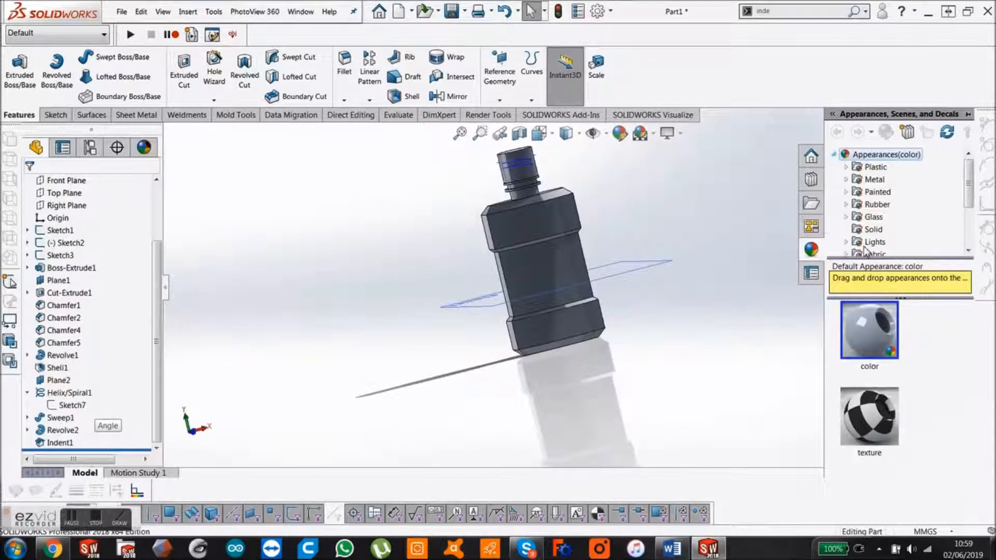
click(845, 167)
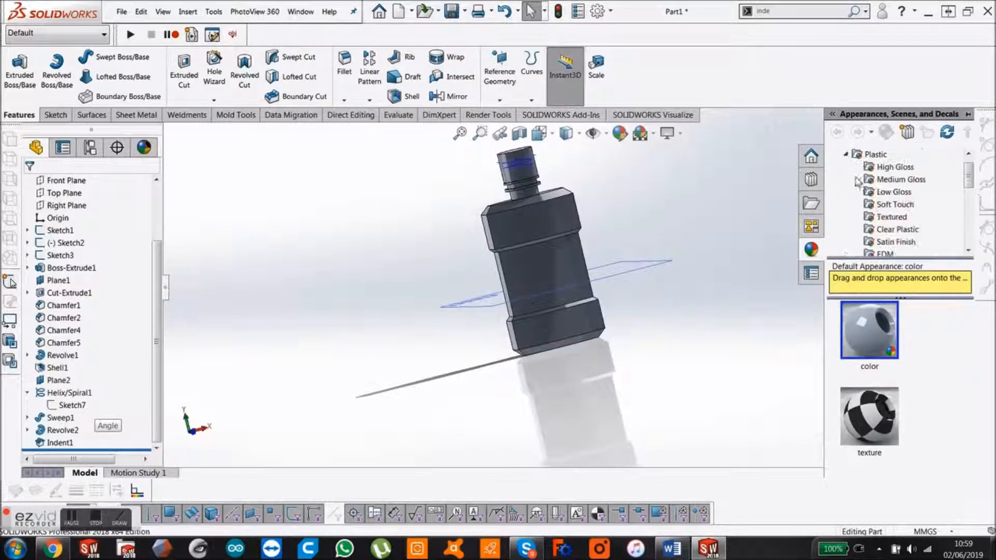
click(868, 229)
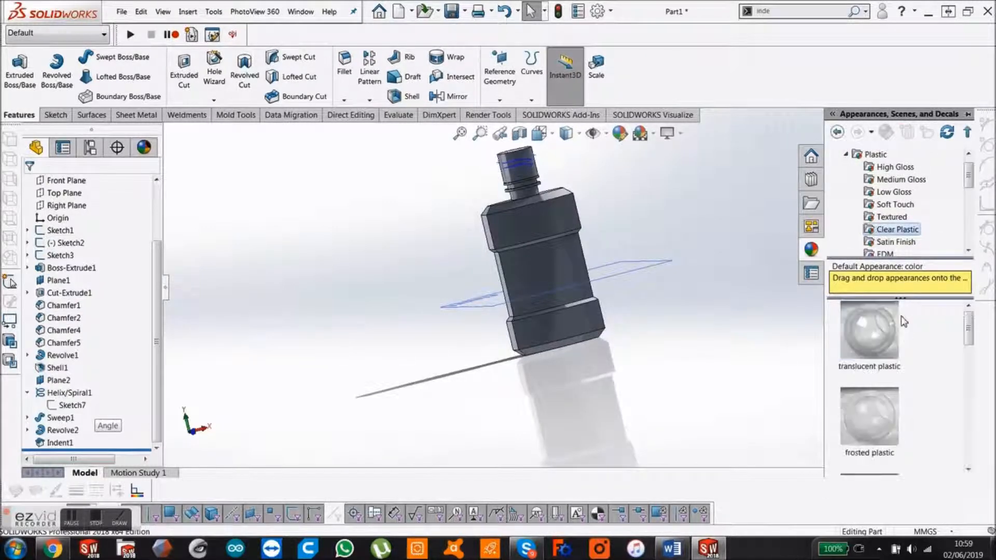
drag(869, 330, 580, 268)
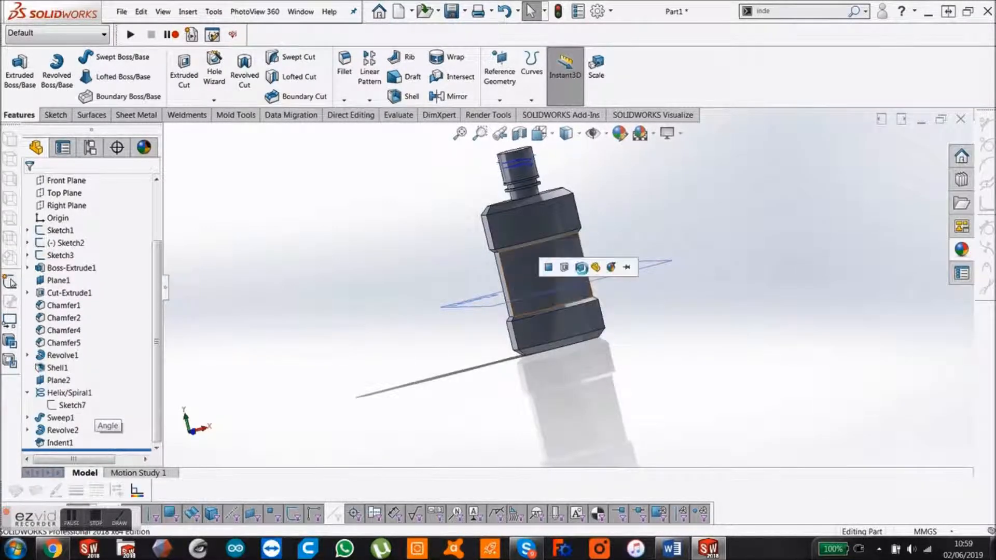
click(580, 267)
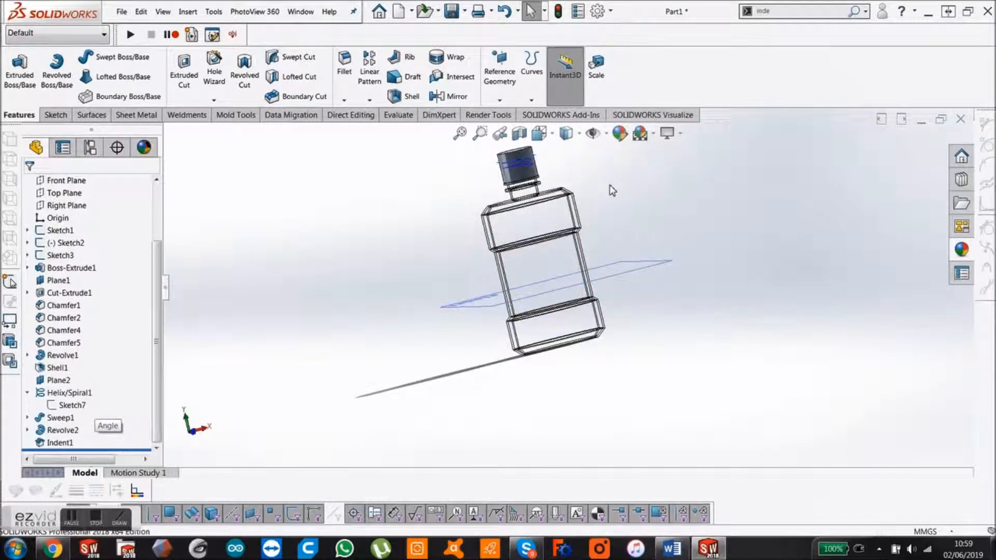
Step: Apply a black high gloss plastic appearance to the cap's revolve feature
scroll(637, 195, down, 5)
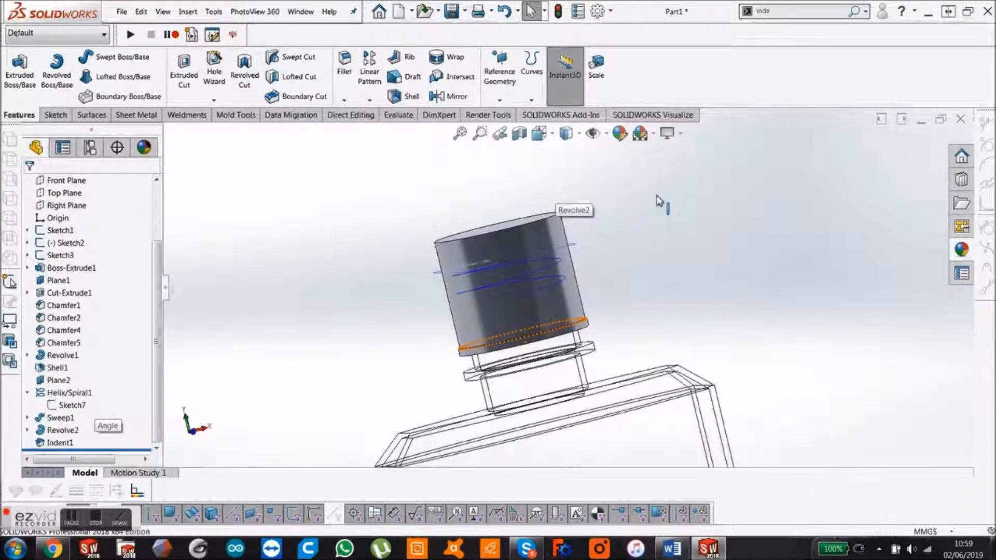
click(958, 251)
click(881, 167)
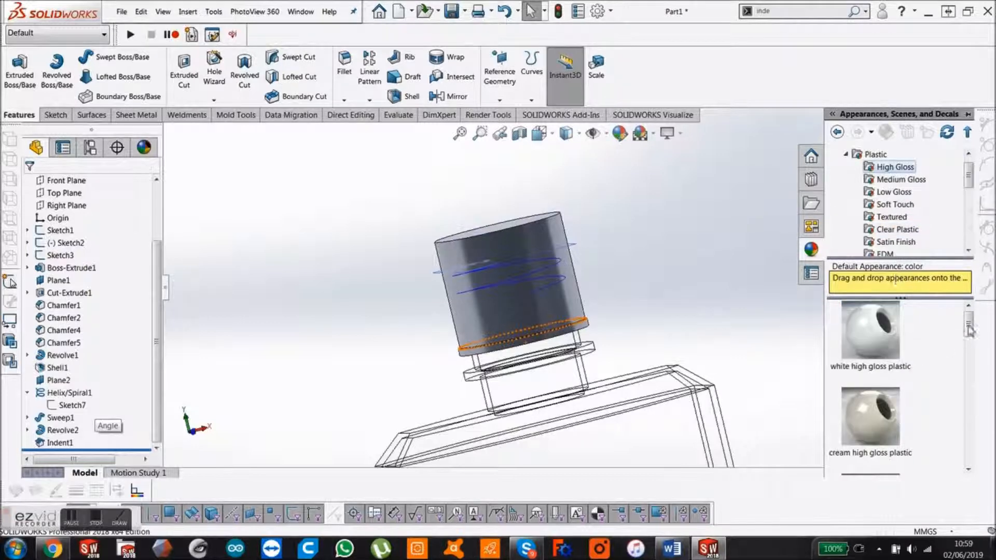
scroll(969, 330, down, 5)
drag(857, 382, 545, 280)
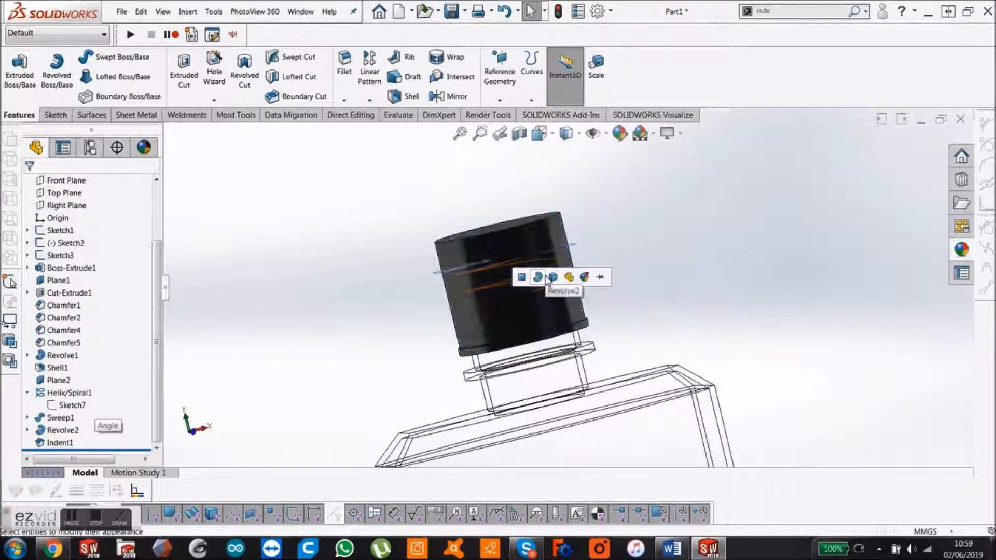
click(539, 277)
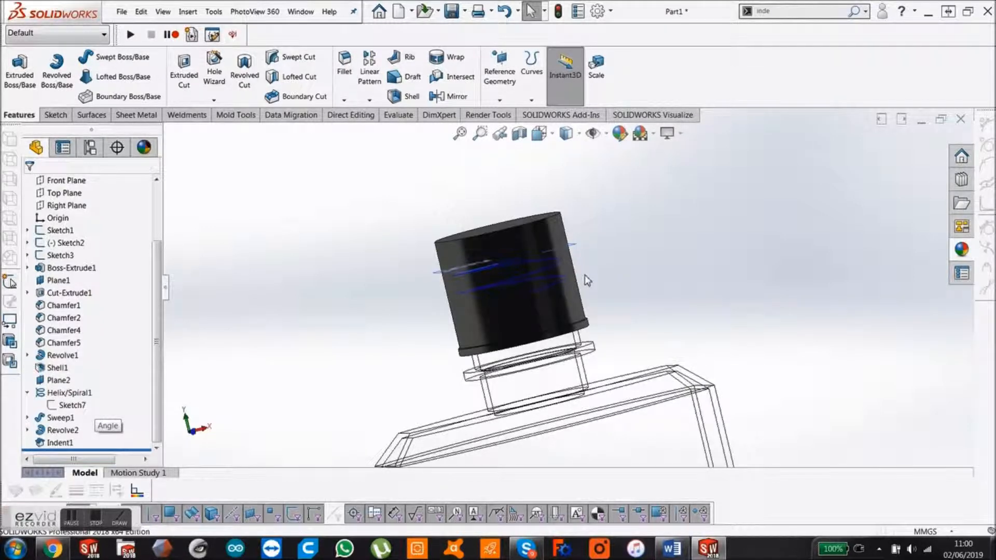
Step: Fillet the outer top edge of the cap with a 1 mm radius
middle_drag(586, 280, 613, 209)
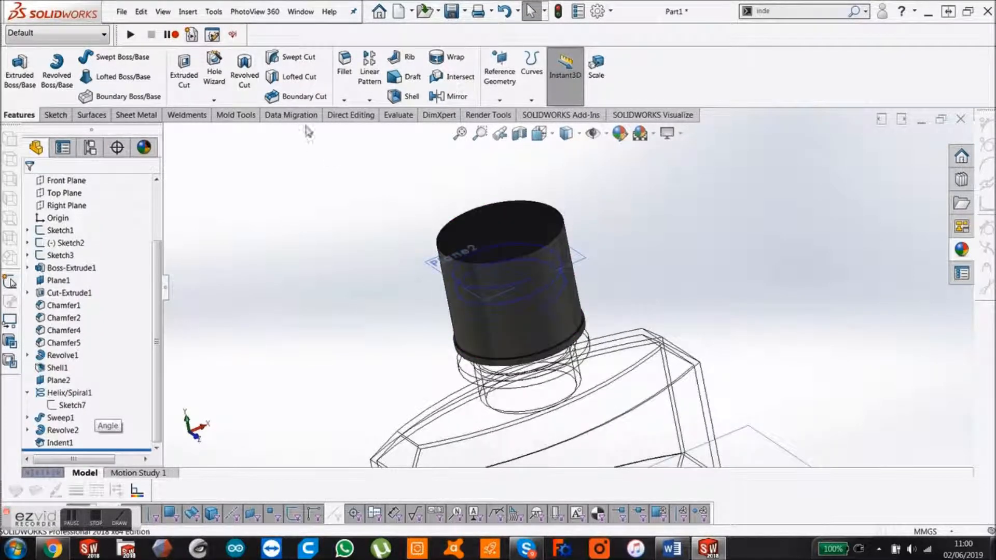
click(344, 63)
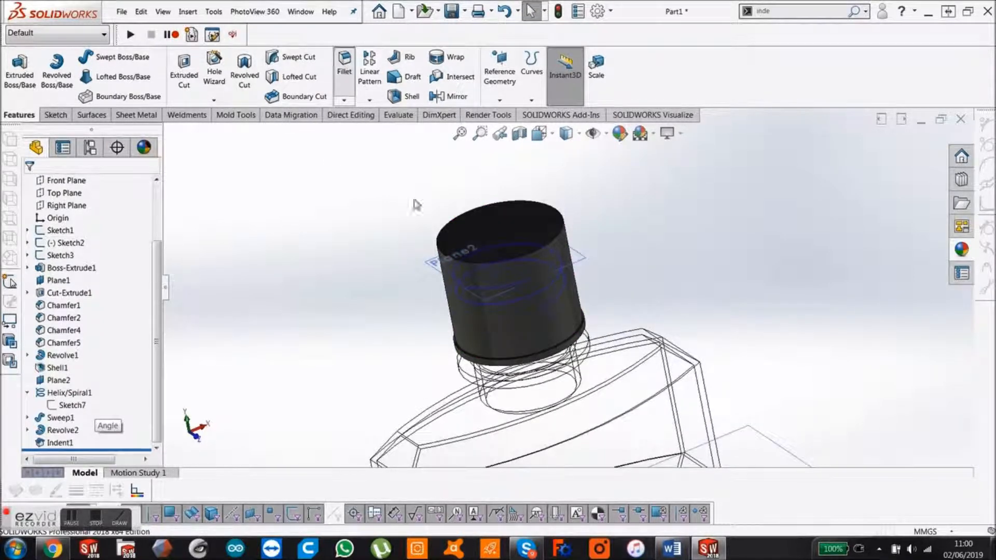
click(465, 213)
text(1)
key(Return)
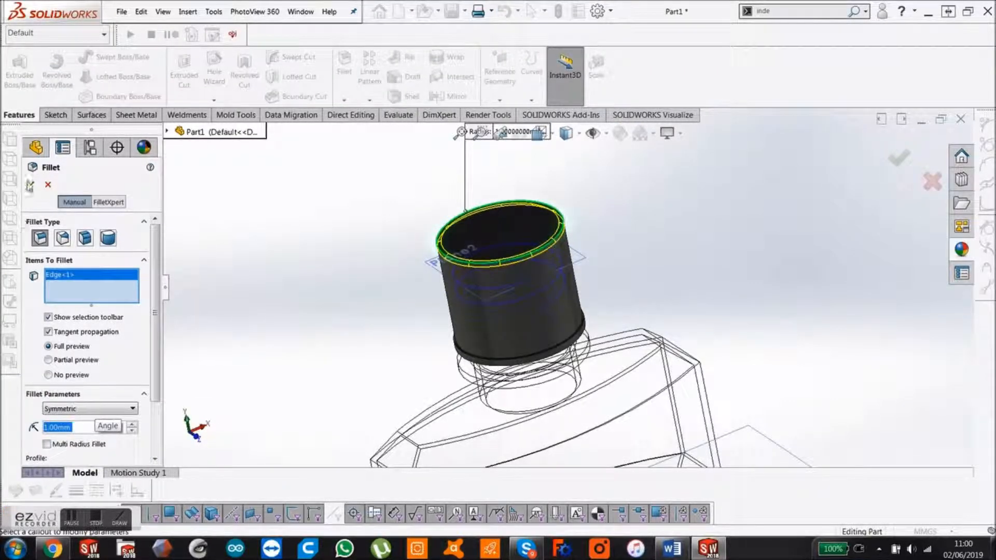
click(30, 185)
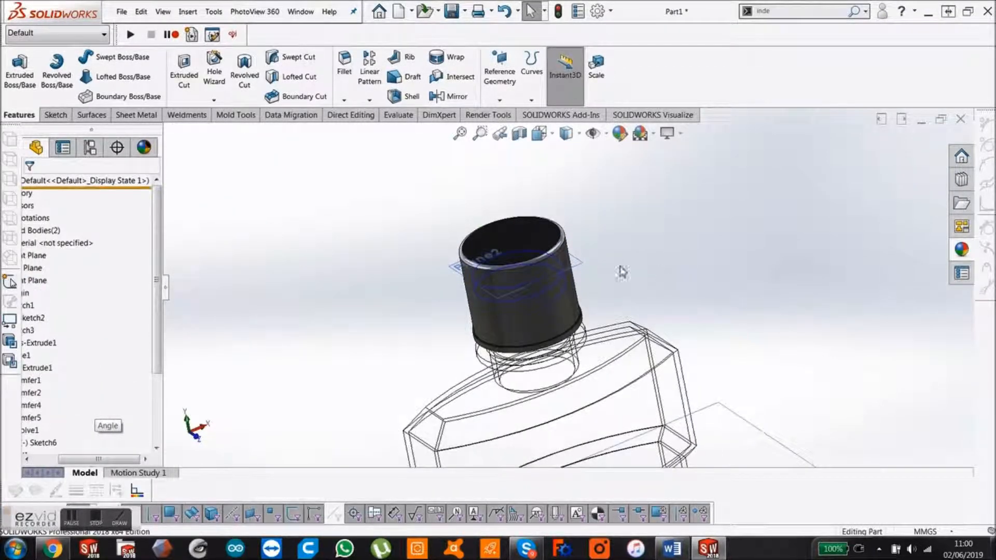
Step: Start a sketch on the cap's flat top face and view it straight on
scroll(577, 242, down, 3)
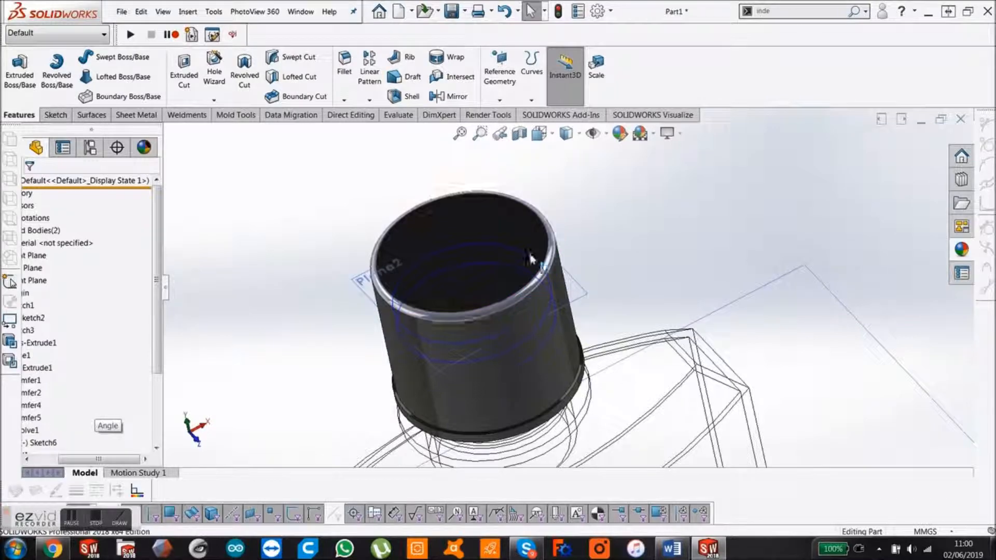
click(527, 234)
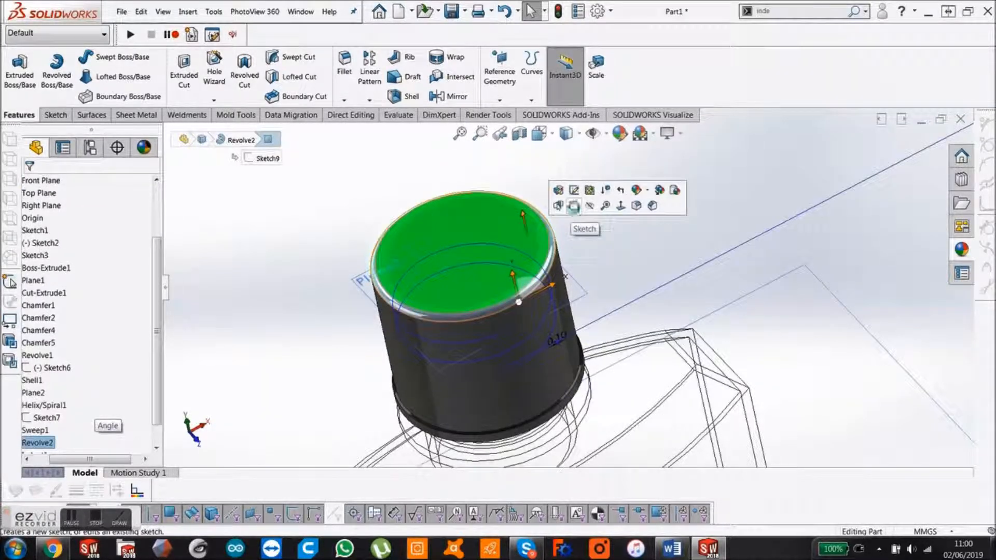
click(570, 207)
key(space)
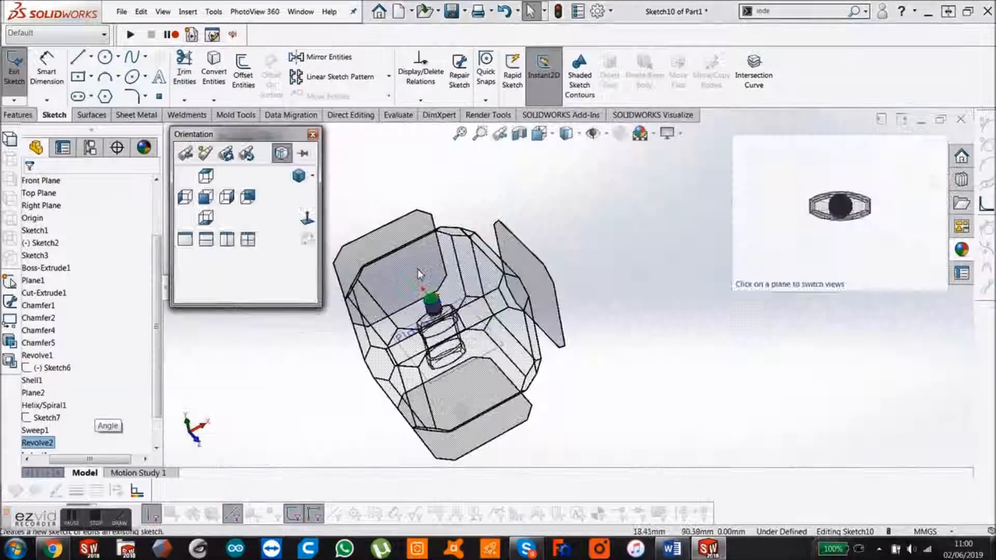
click(425, 279)
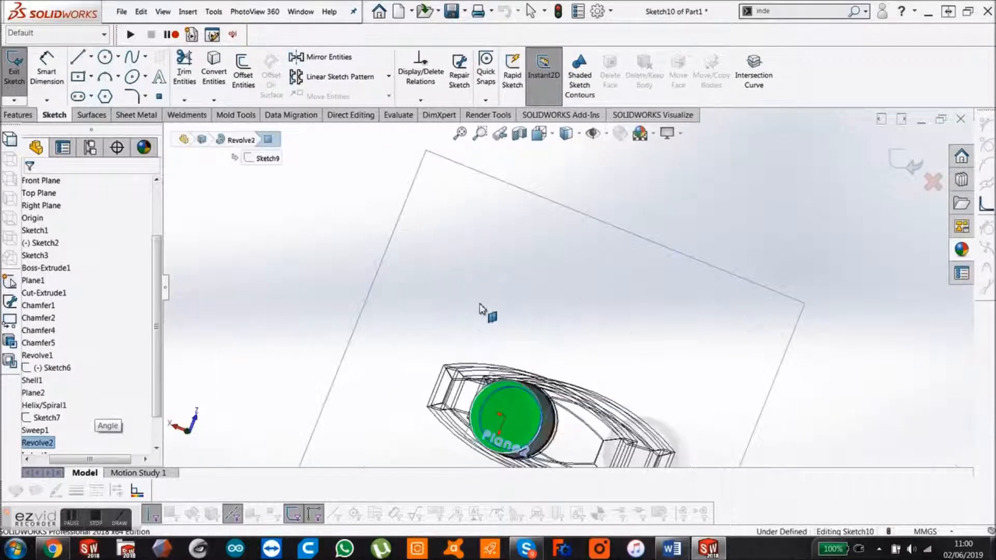
scroll(591, 294, up, 5)
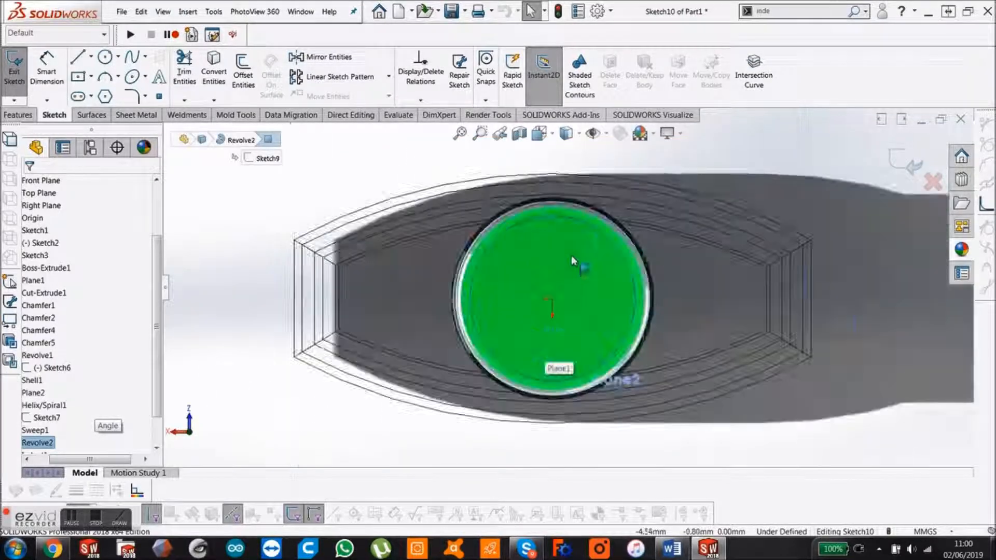
Step: Sketch a small closed rectangle about 0.16 mm wide from lines across the outer edge of the cap's rim
click(78, 57)
scroll(564, 228, up, 4)
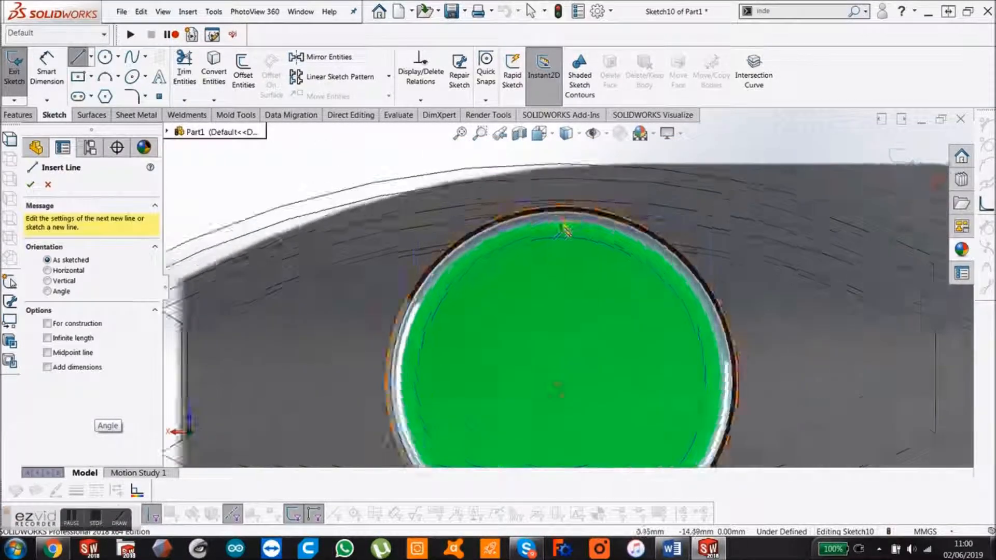
scroll(570, 224, up, 3)
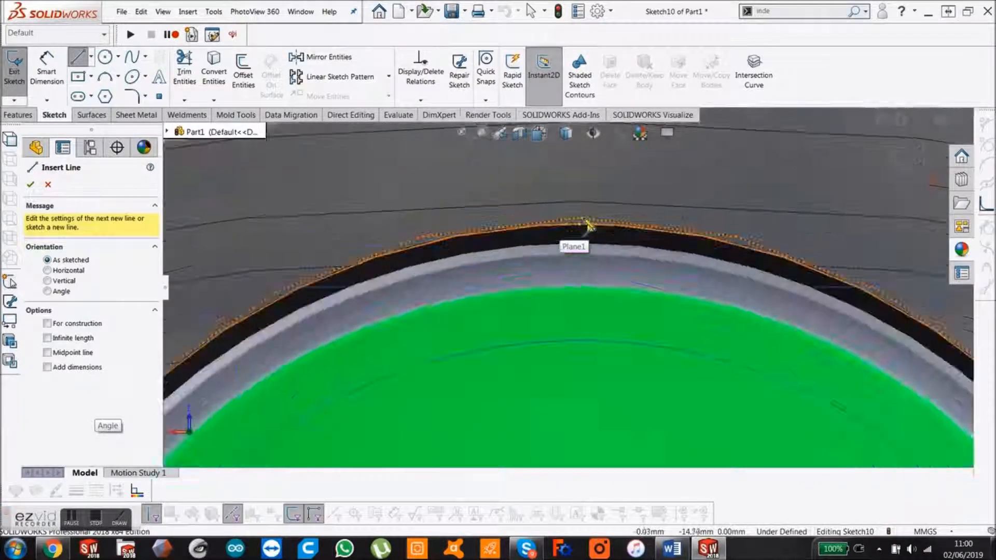
click(580, 228)
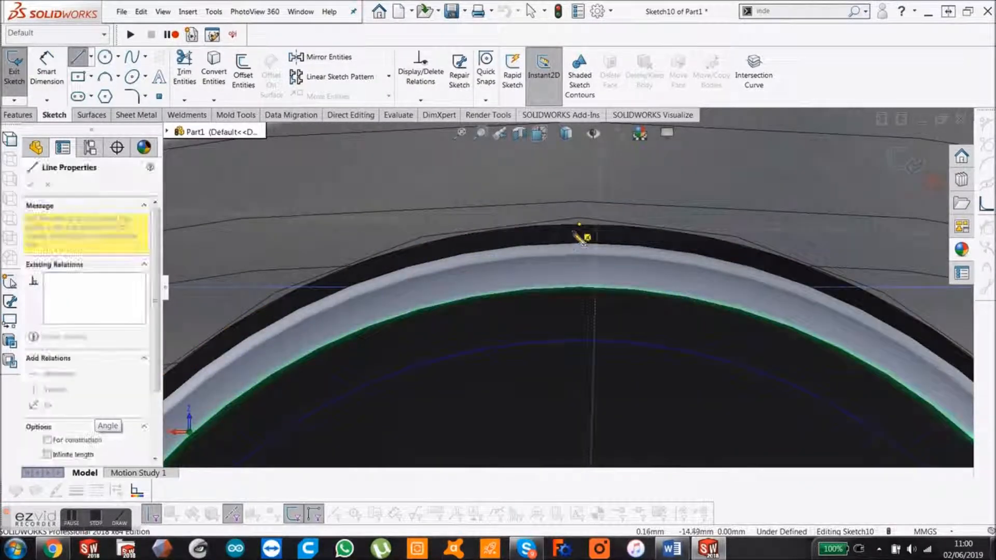
scroll(581, 238, up, 2)
scroll(577, 235, down, 1)
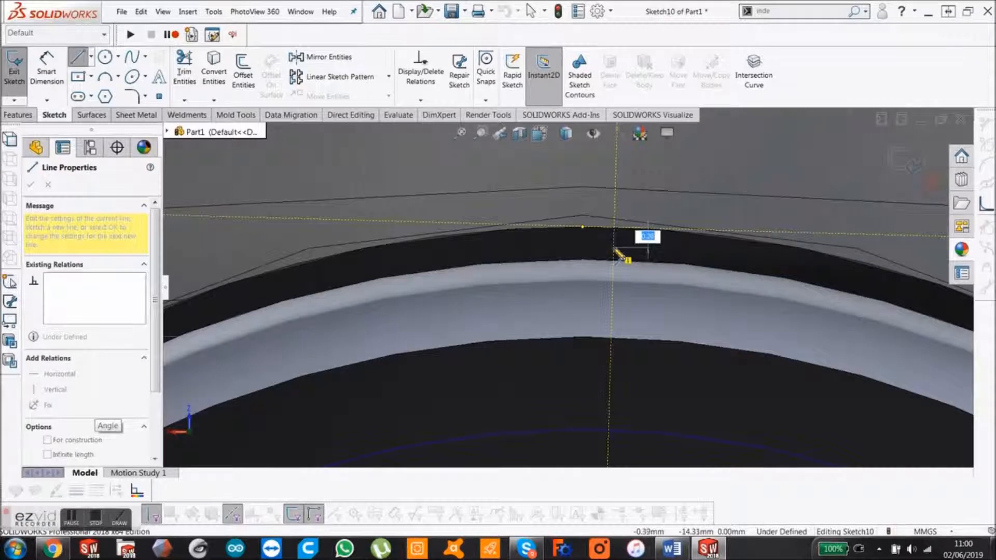
click(621, 253)
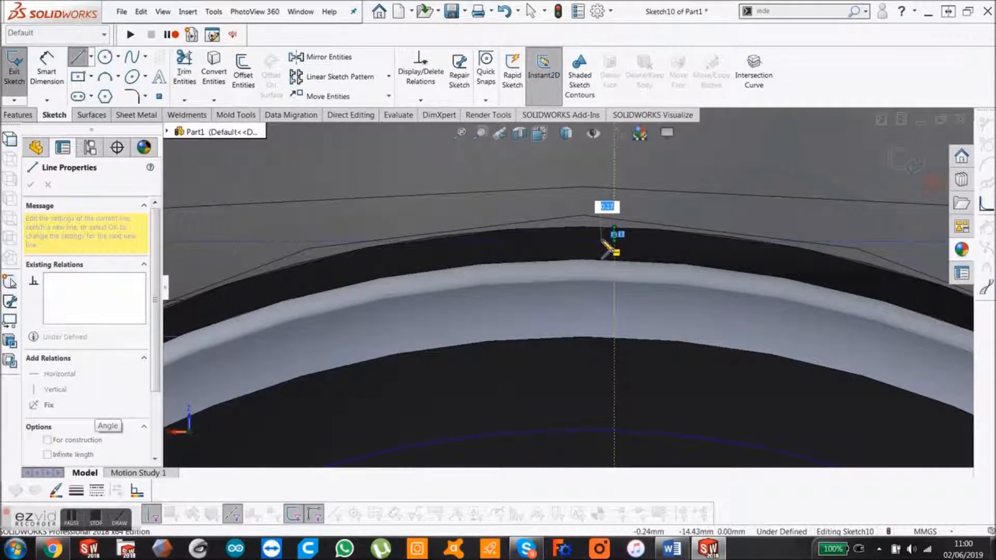
click(601, 241)
click(601, 216)
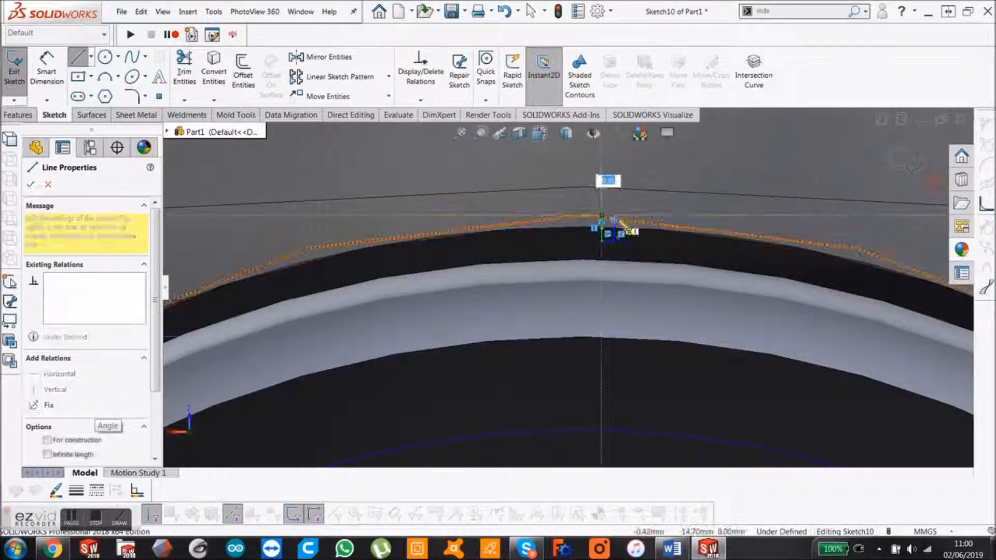
click(614, 228)
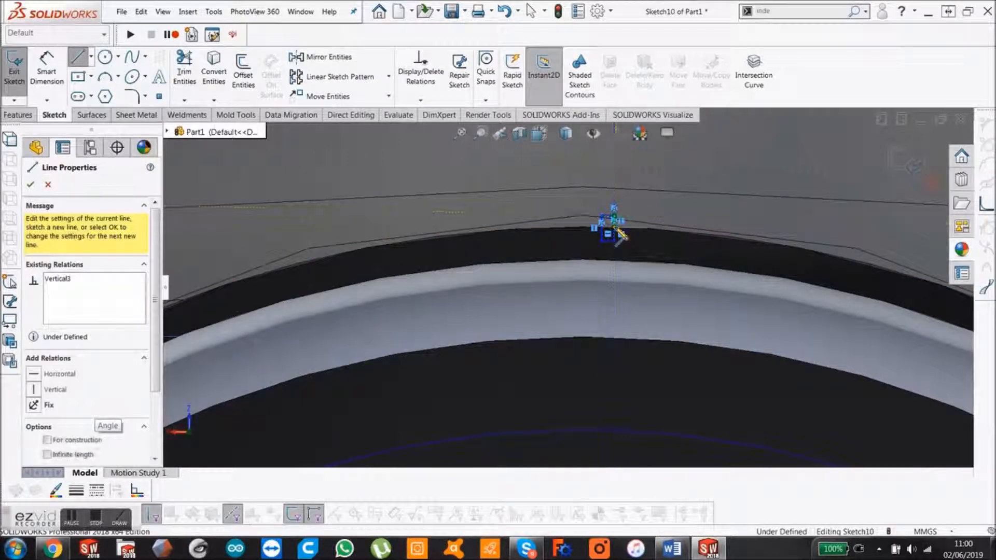
key(Escape)
scroll(616, 241, up, 1)
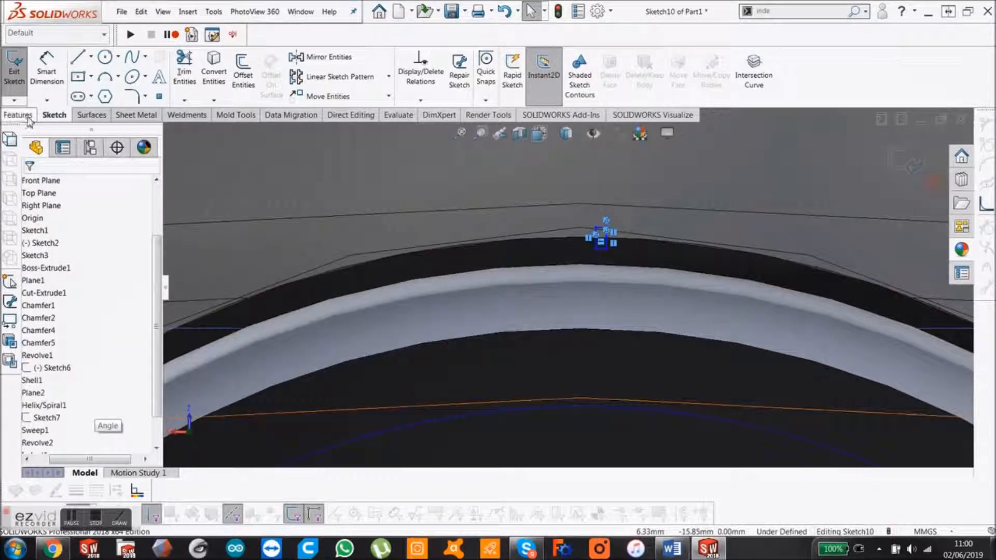
click(29, 116)
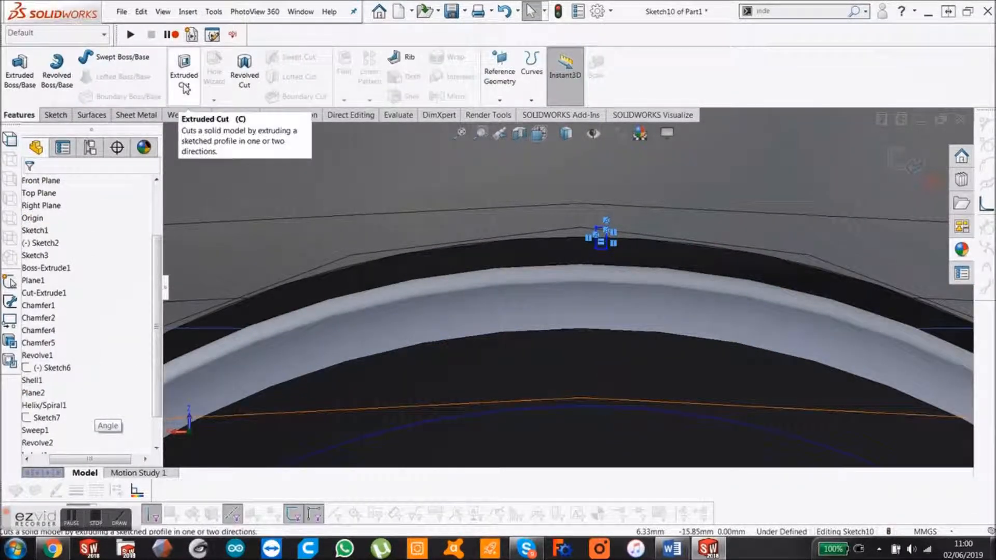
click(183, 73)
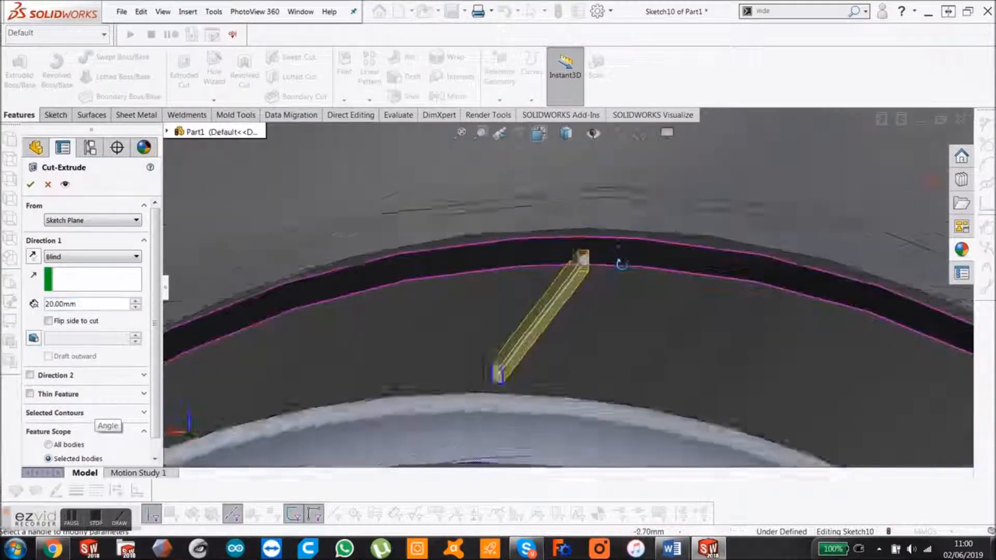
scroll(593, 297, up, 6)
middle_drag(591, 315, 532, 341)
scroll(534, 271, down, 3)
key(Escape)
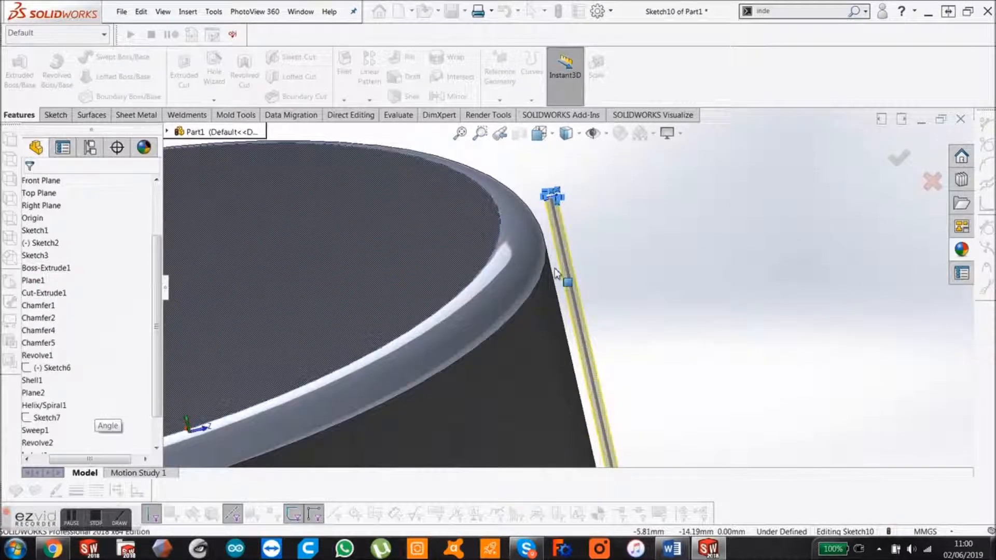
Step: Convert the cap's outer rounded edge into a sketch circle and make it construction geometry
scroll(542, 272, down, 2)
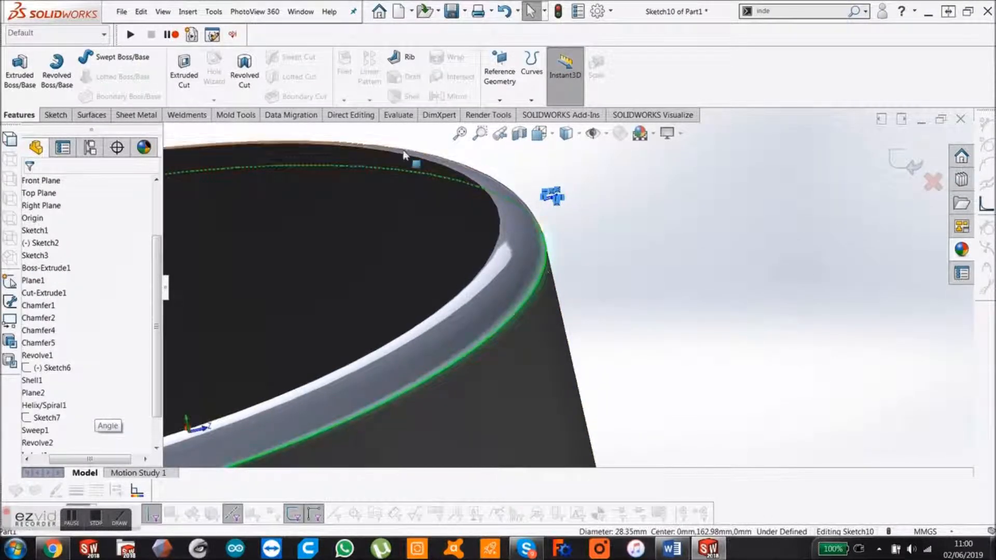
click(55, 116)
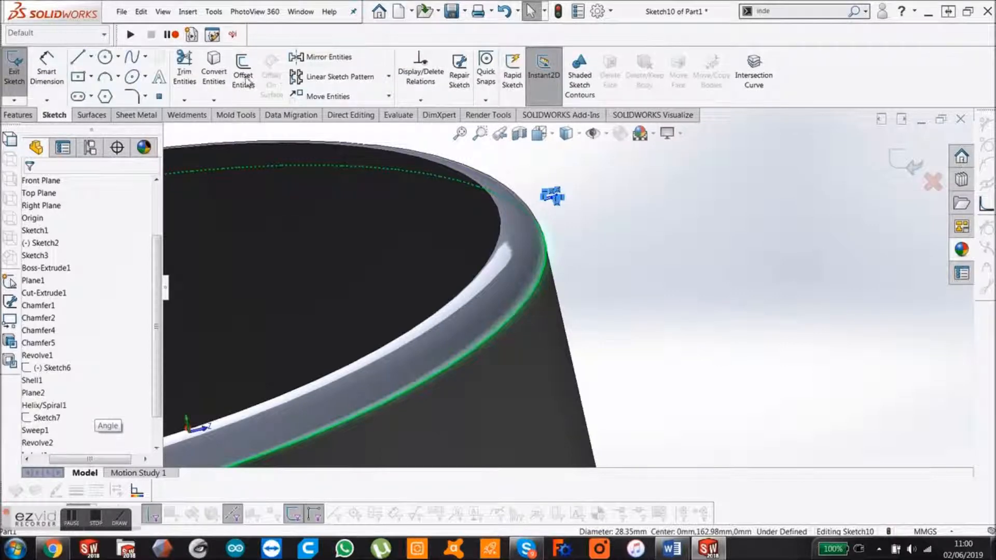
click(224, 78)
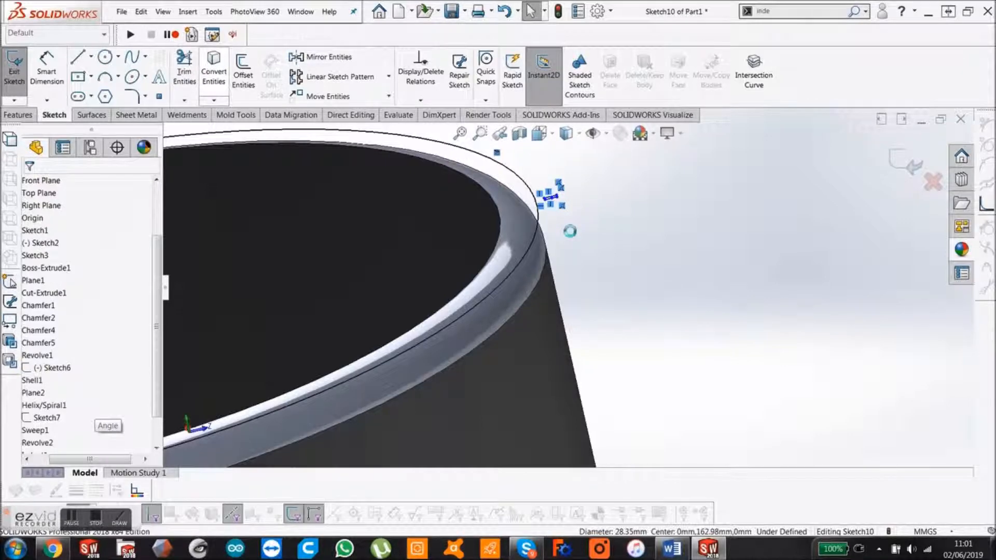
scroll(570, 230, down, 1)
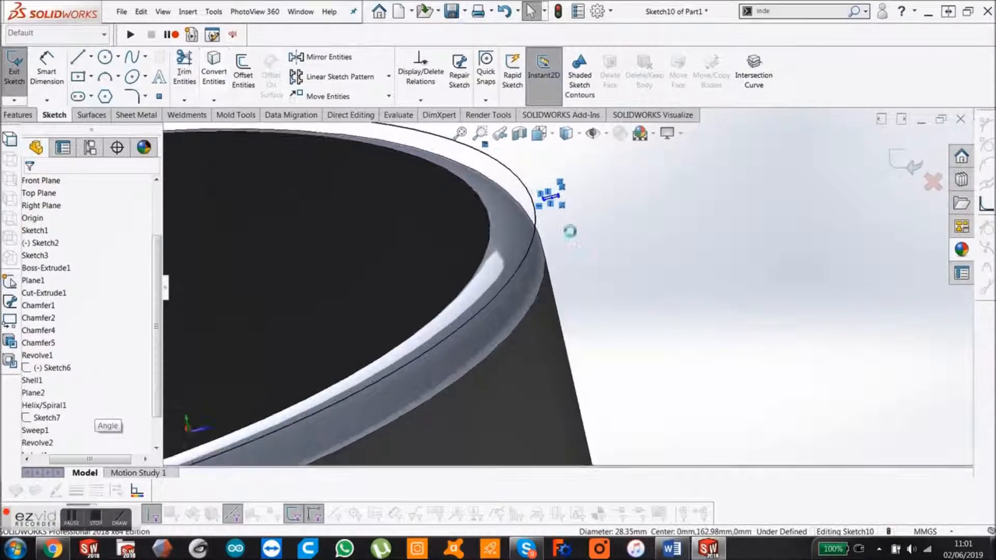
click(534, 233)
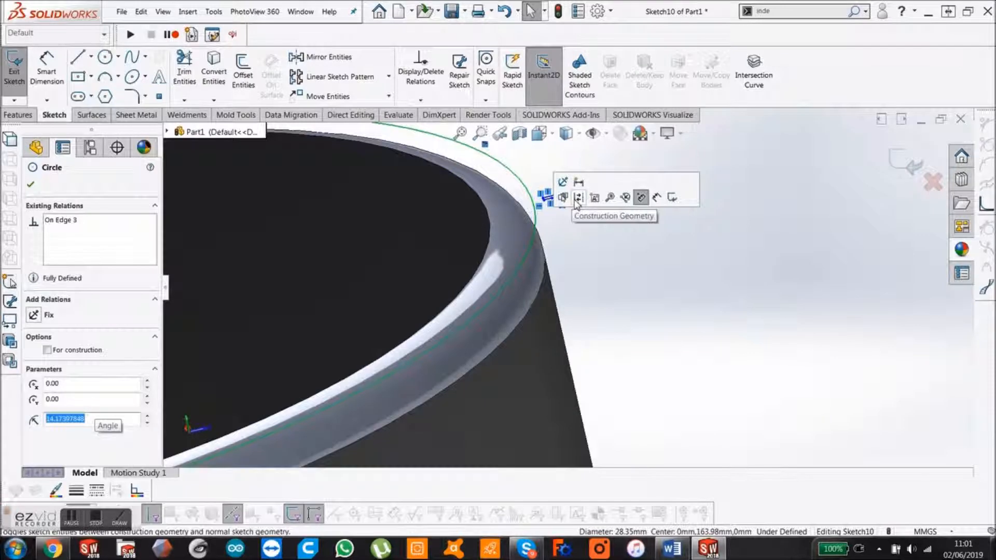
Step: Adjust the small rectangle's inner short line so that it lies just inside the construction circle around the cap
scroll(586, 243, down, 5)
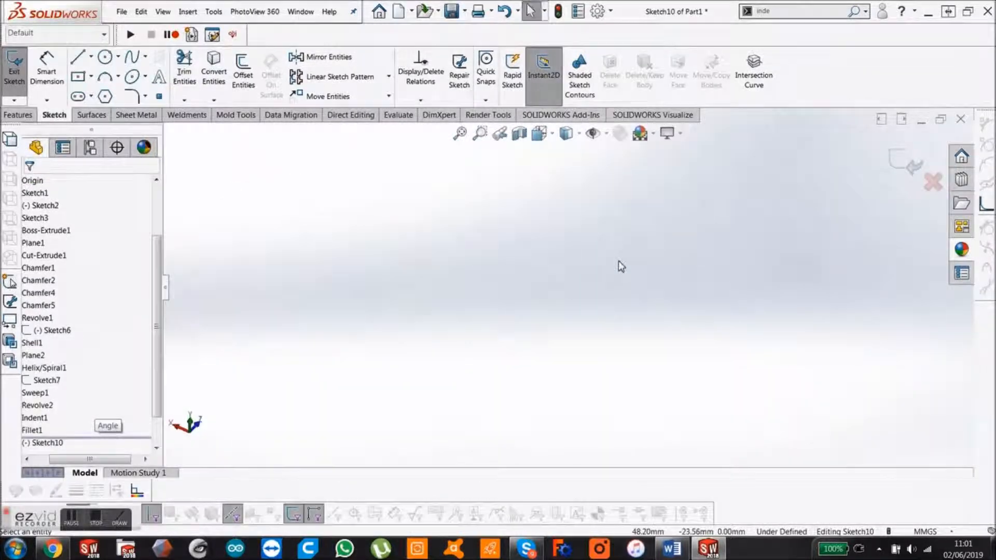
scroll(642, 291, up, 6)
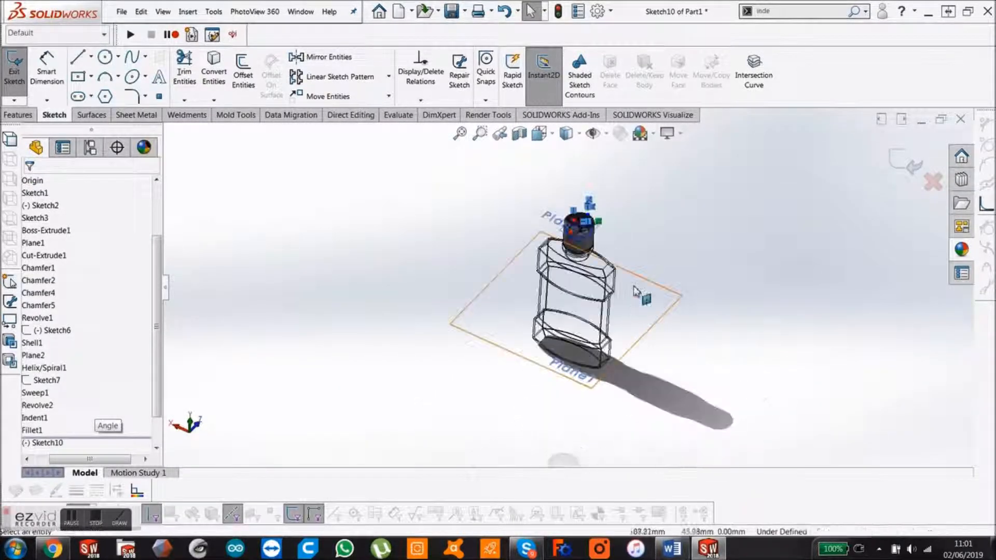
scroll(587, 217, down, 3)
scroll(588, 218, down, 10)
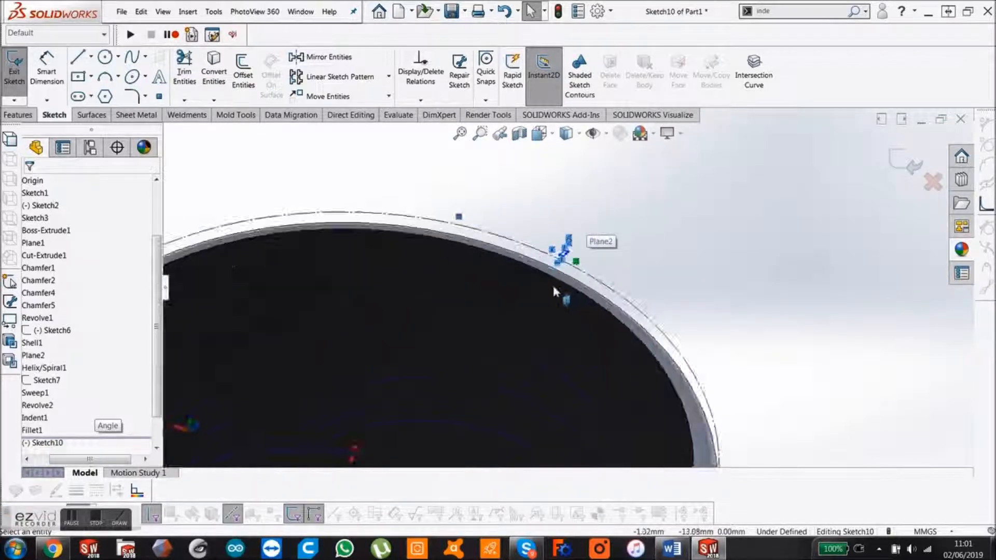
key(space)
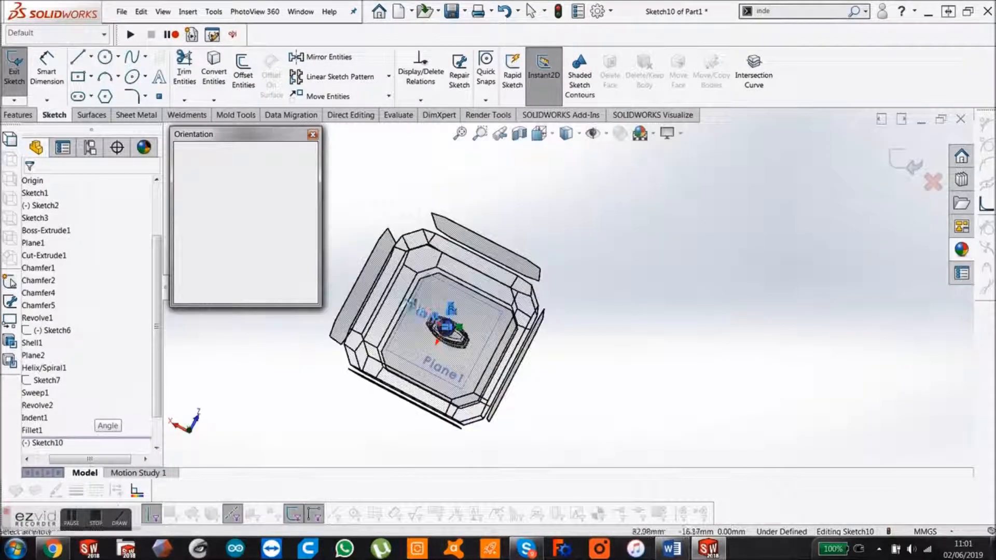
click(439, 293)
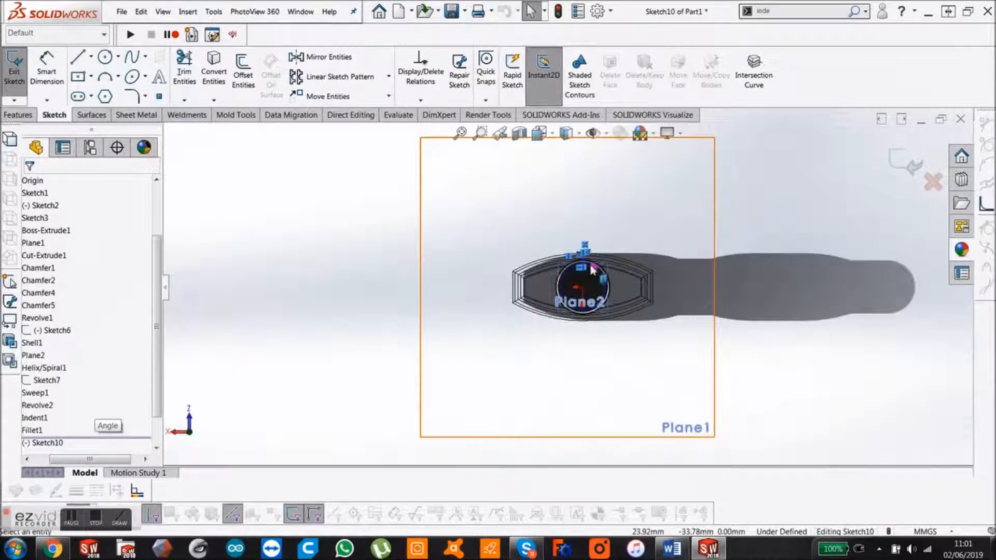
scroll(574, 261, down, 8)
scroll(550, 255, down, 6)
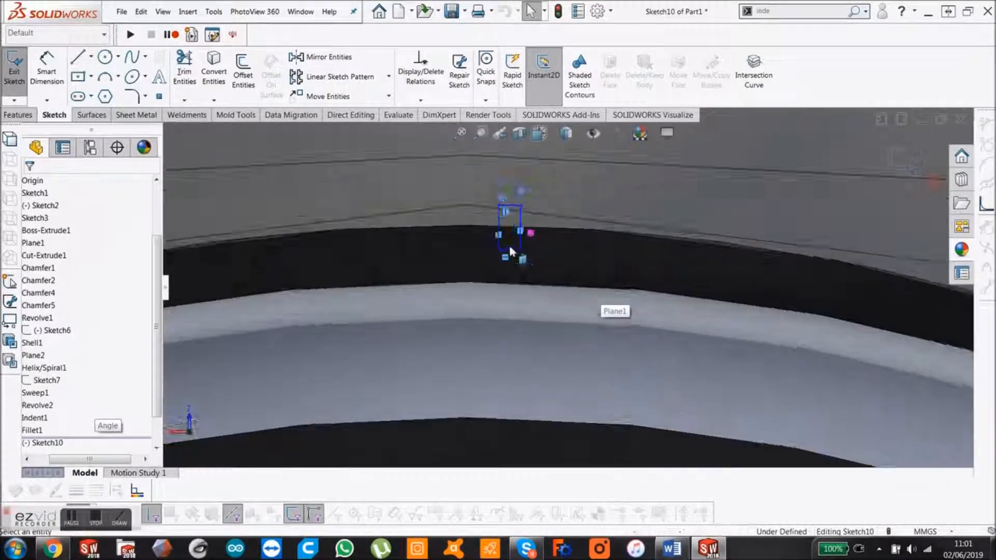
drag(512, 391, 513, 338)
scroll(522, 337, up, 5)
scroll(568, 347, up, 8)
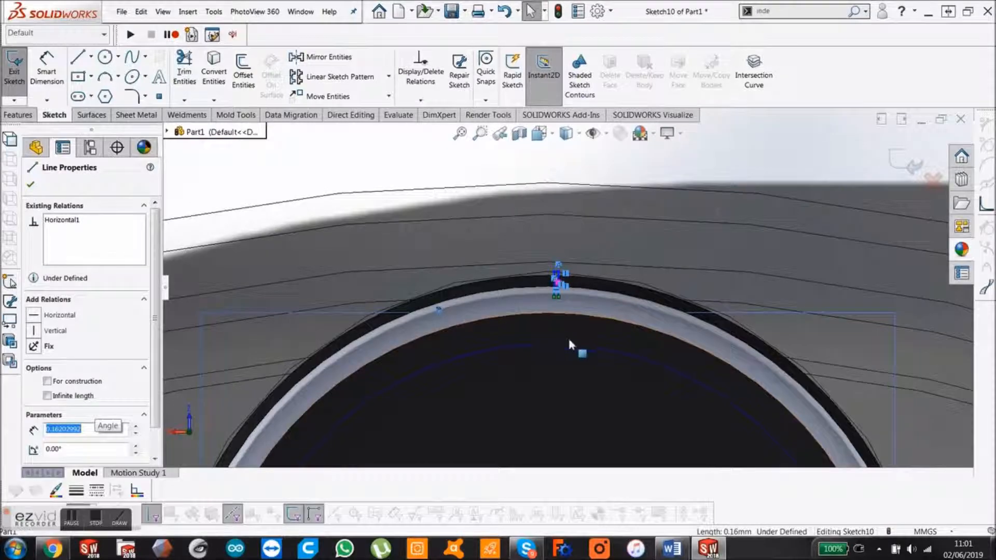
scroll(581, 298, down, 10)
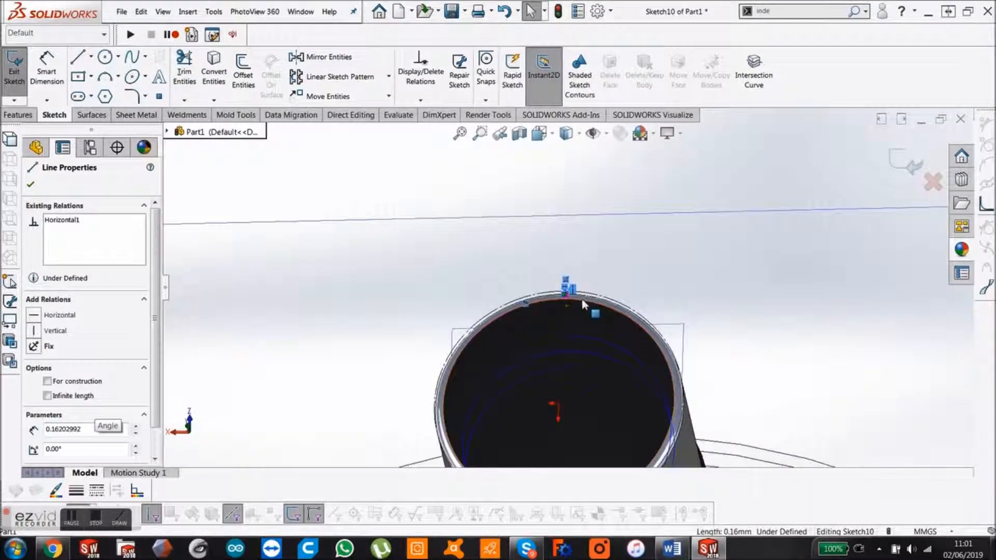
scroll(487, 304, down, 3)
drag(495, 304, 500, 250)
scroll(567, 229, up, 5)
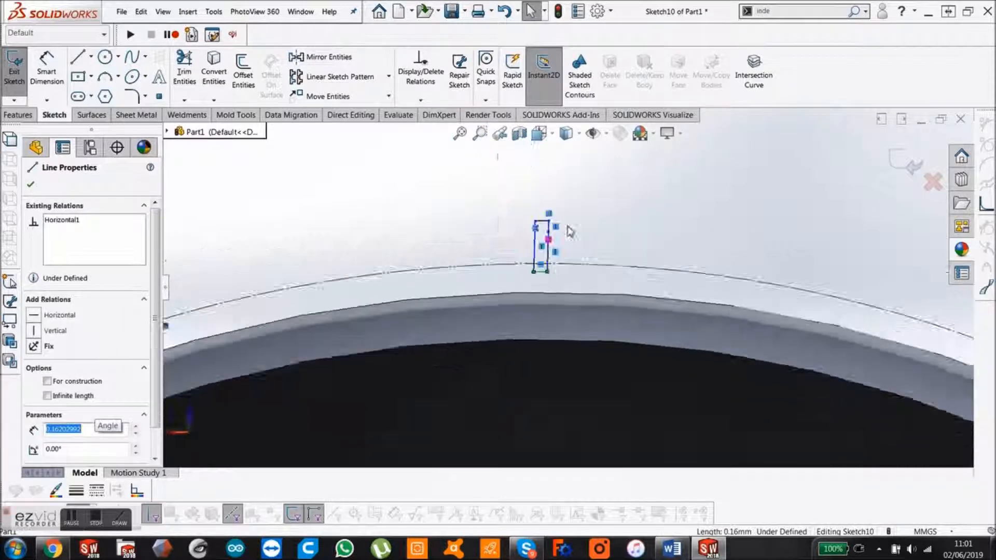
click(735, 192)
Step: Cut-extrude the small rectangle along the cap's side, ending Up To Surface on the face of the collar at the cap's far end
click(19, 115)
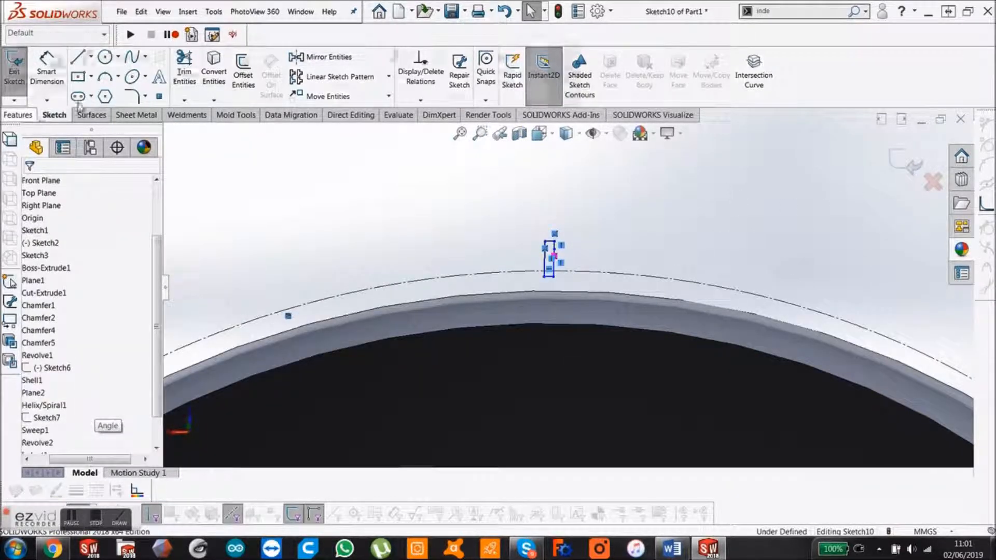
click(183, 77)
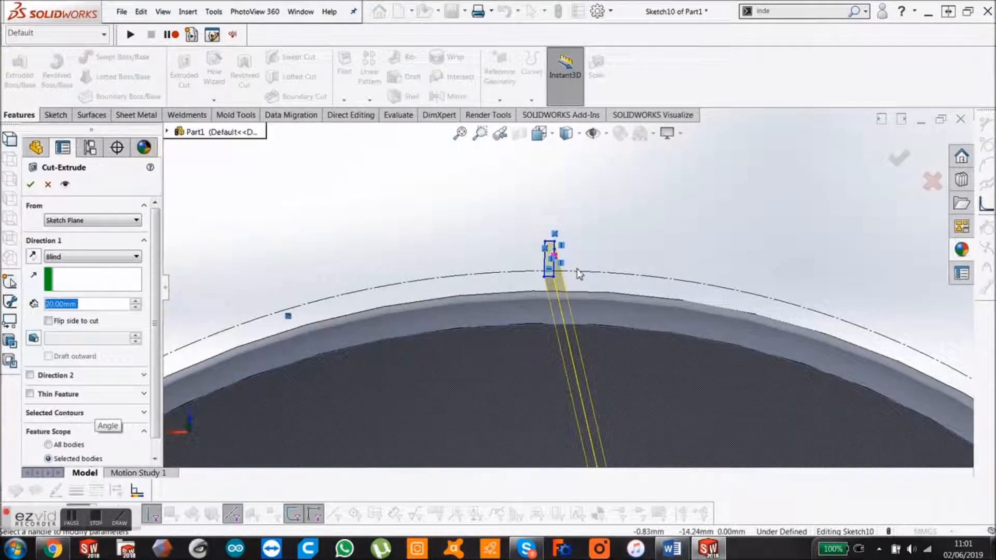
scroll(569, 288, up, 2)
scroll(699, 297, up, 3)
middle_drag(699, 297, 664, 331)
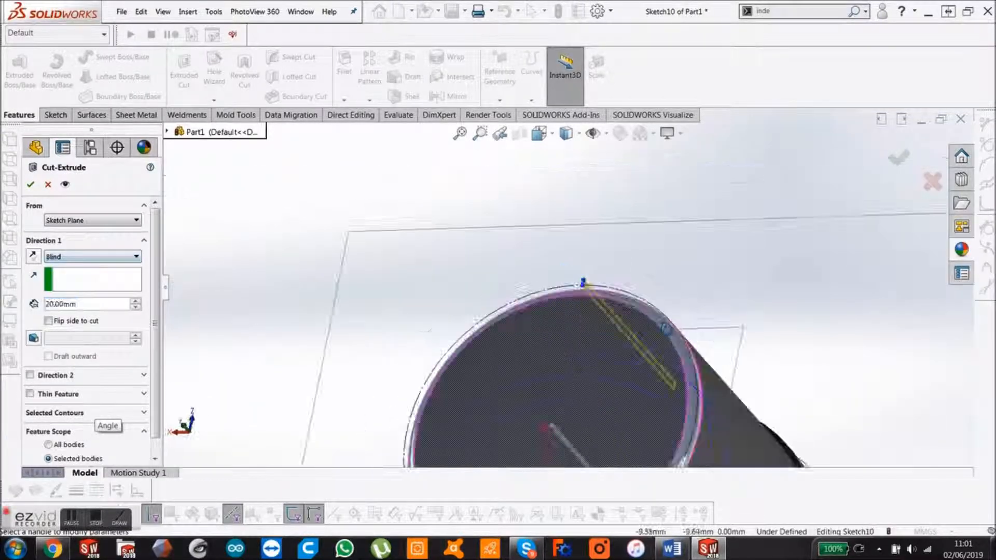
scroll(773, 418, down, 6)
scroll(716, 427, down, 2)
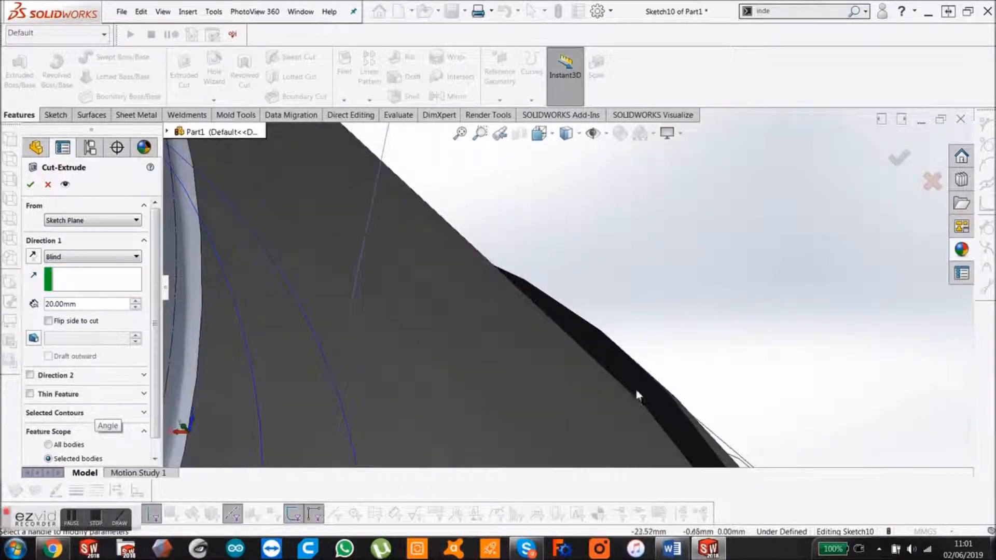
click(92, 256)
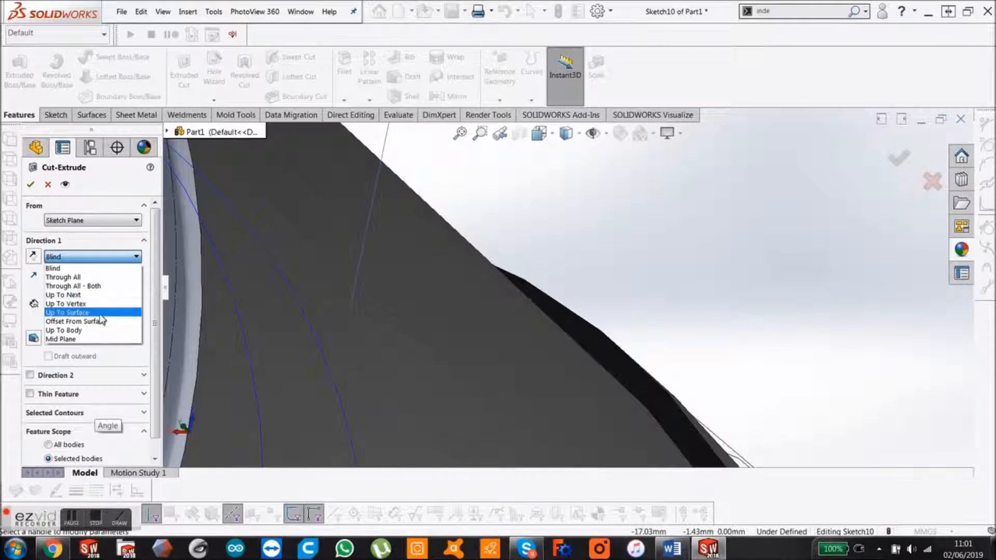
click(101, 312)
click(591, 337)
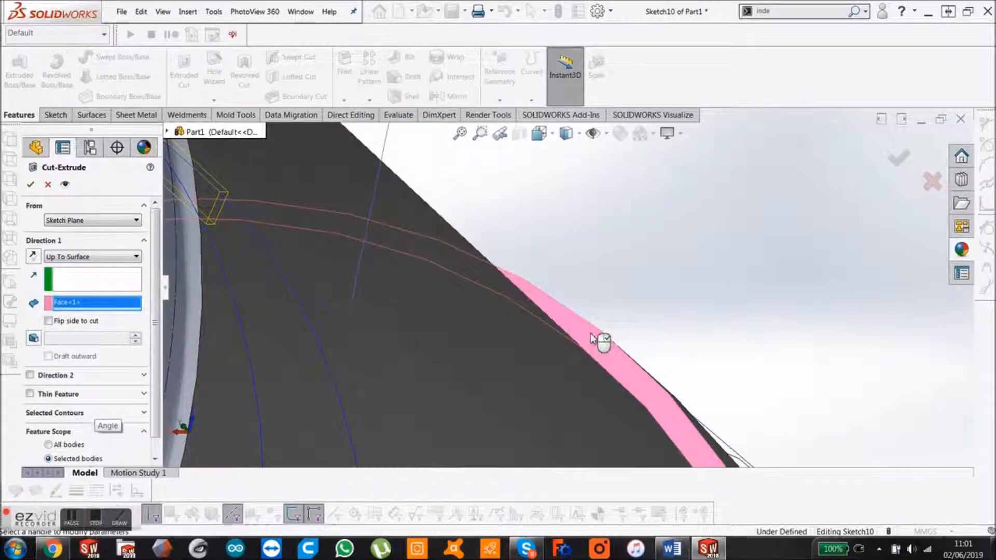
scroll(597, 339, up, 5)
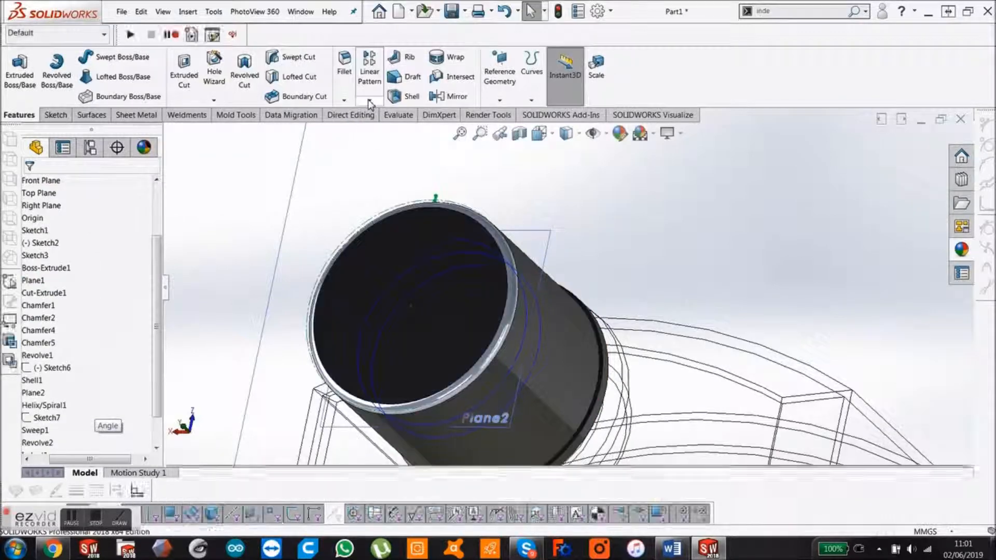
Step: Set up a circular pattern of the groove cut around the circular edge of the cap's top face
click(370, 101)
click(400, 127)
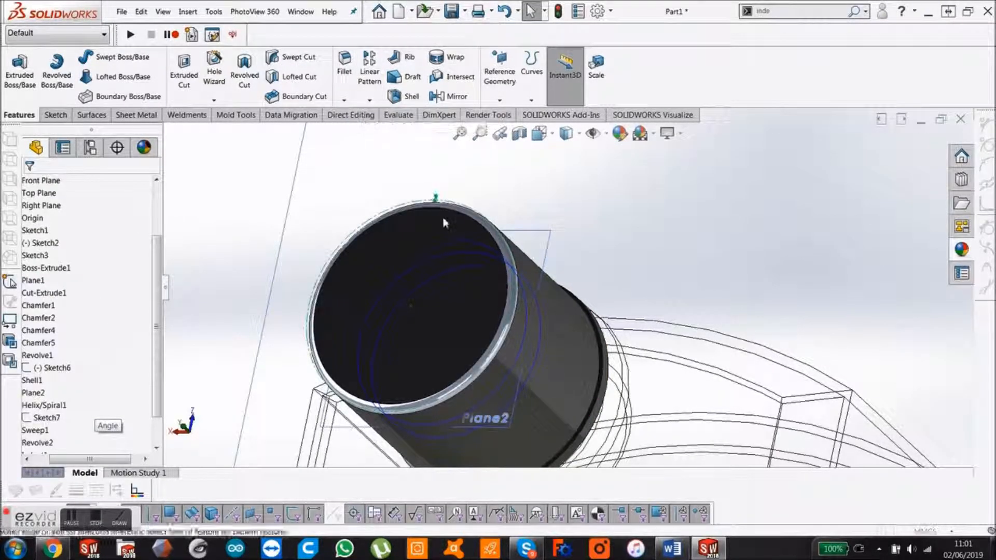
scroll(444, 216, down, 4)
middle_drag(456, 216, 417, 345)
scroll(493, 231, down, 2)
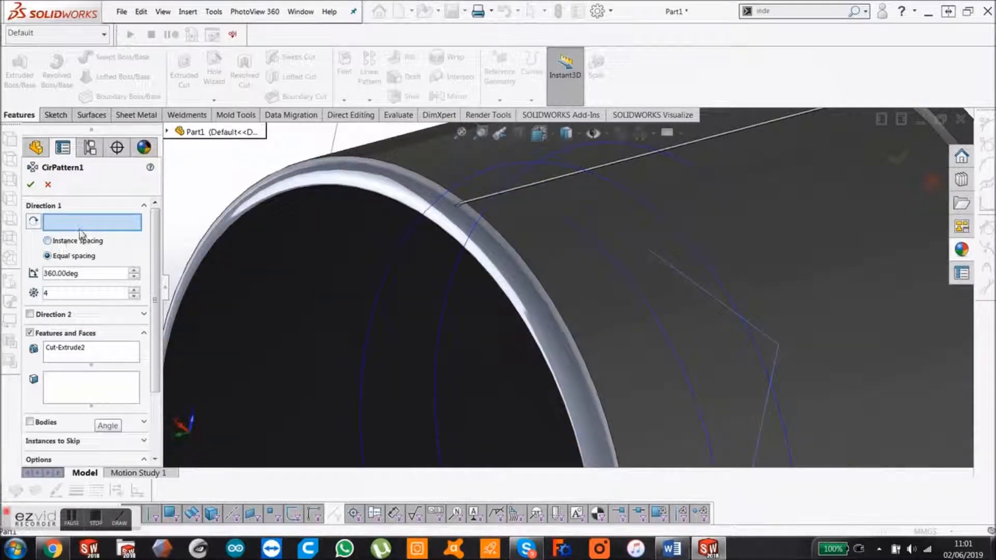
click(327, 195)
scroll(362, 207, up, 3)
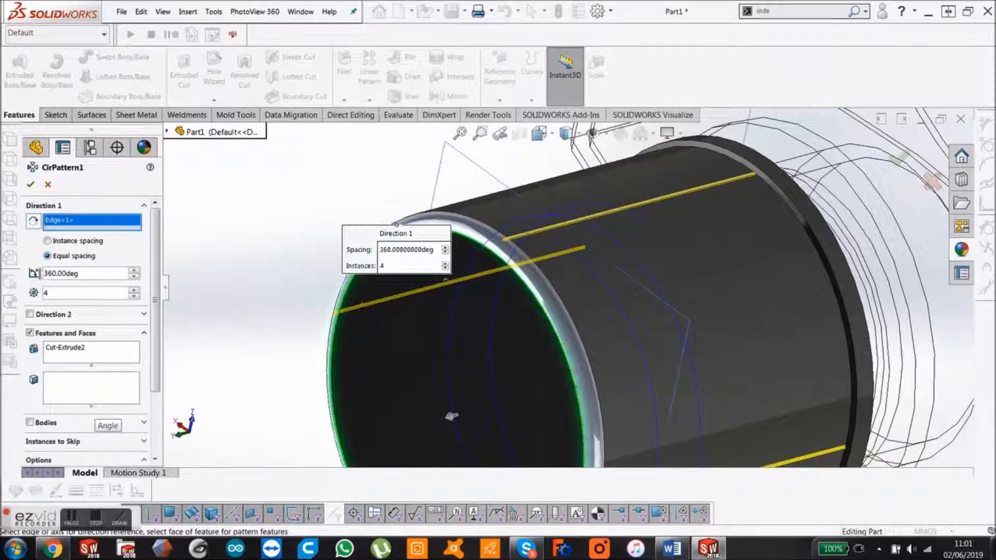
scroll(262, 331, up, 3)
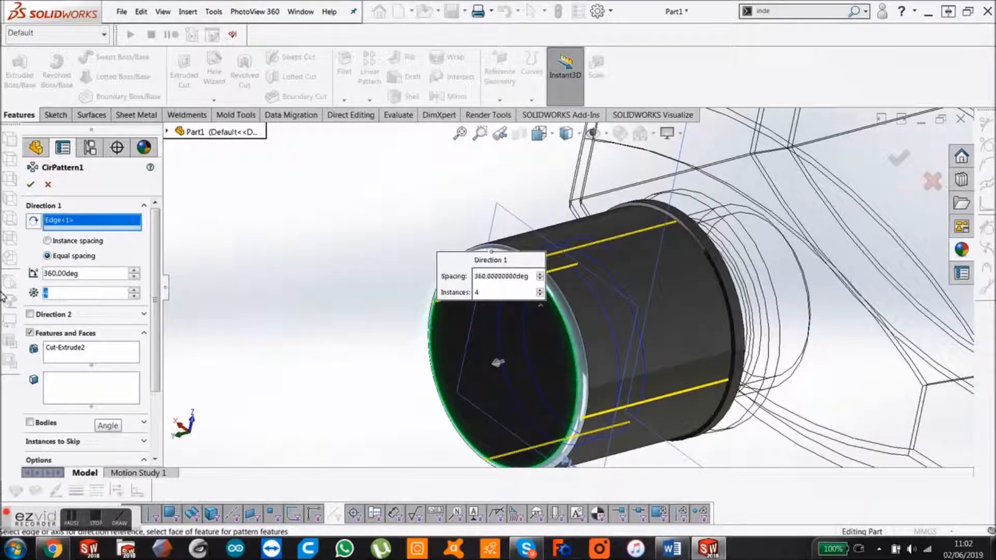
Step: Set the circular pattern to 100 instances equally spaced over 360 degrees and create it
click(48, 293)
text(100)
key(BackSpace)
key(BackSpace)
key(BackSpace)
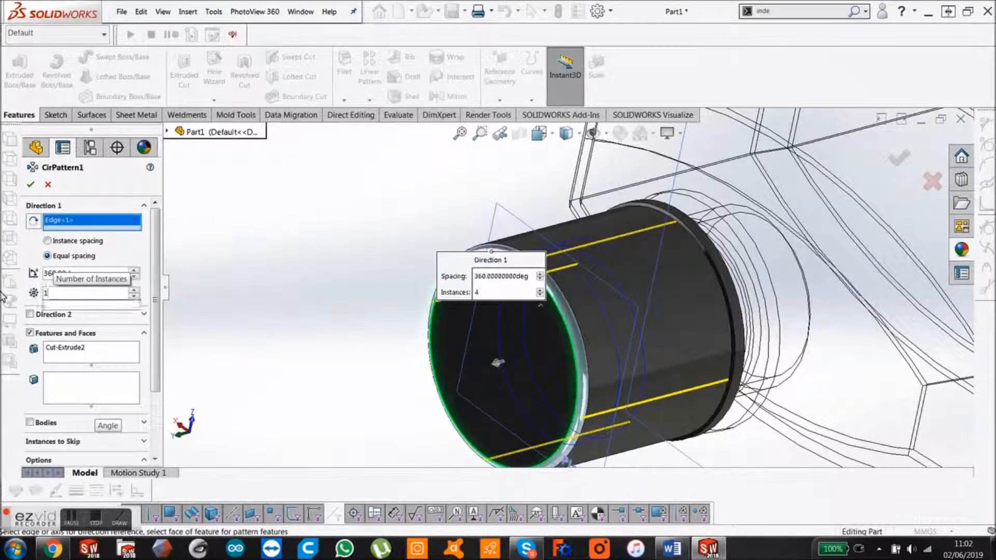
text(50)
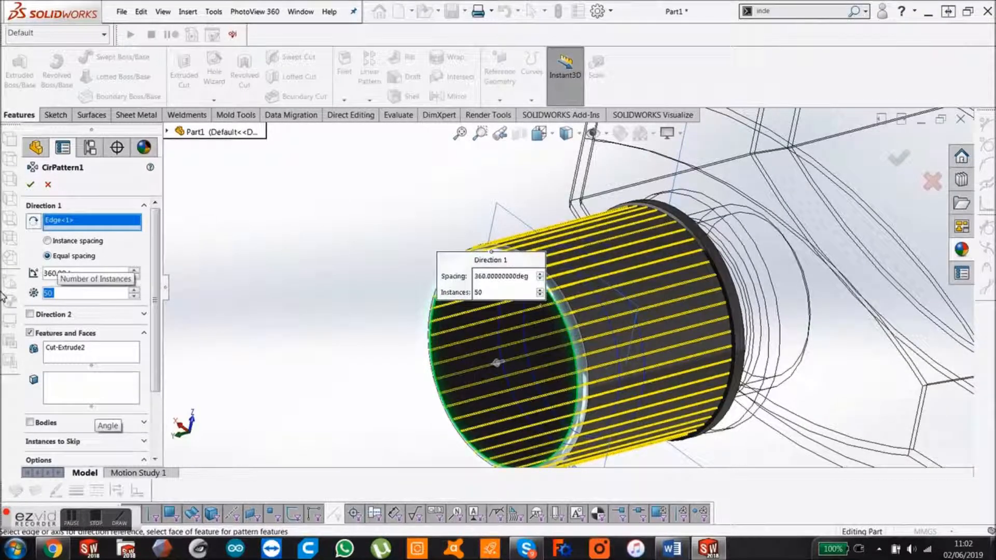
text(100)
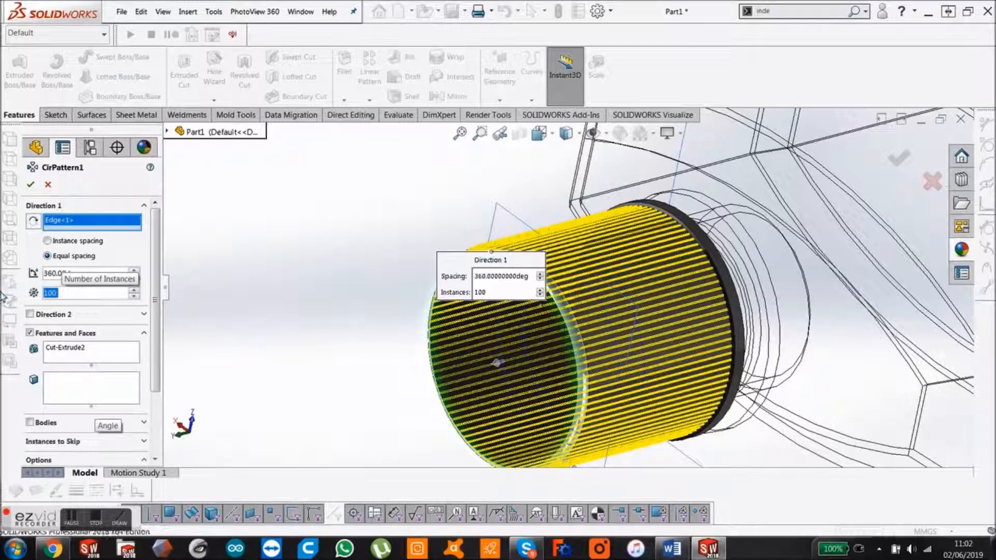
key(Return)
Step: Apply the black high gloss plastic appearance to the whole cap body
middle_drag(413, 227, 356, 337)
click(143, 148)
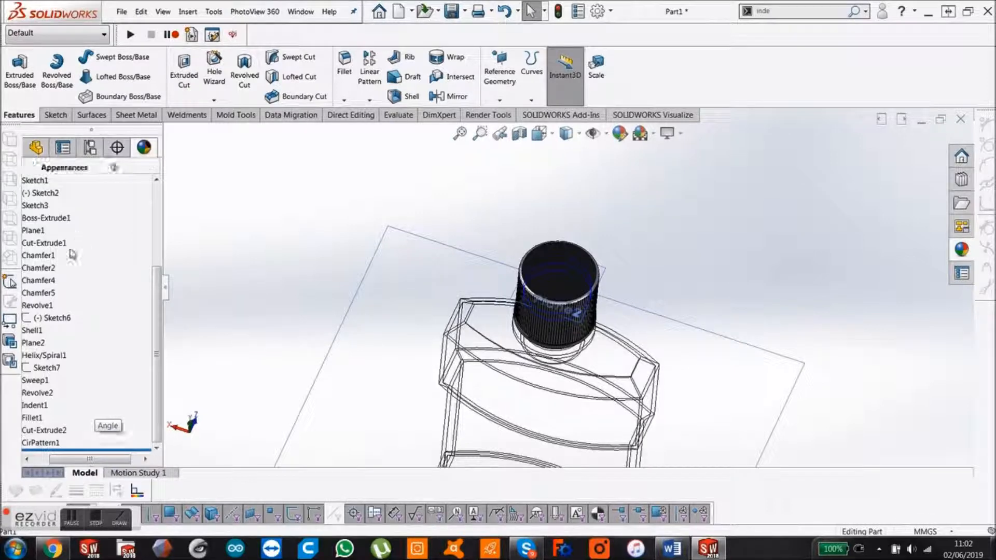
drag(57, 236, 552, 279)
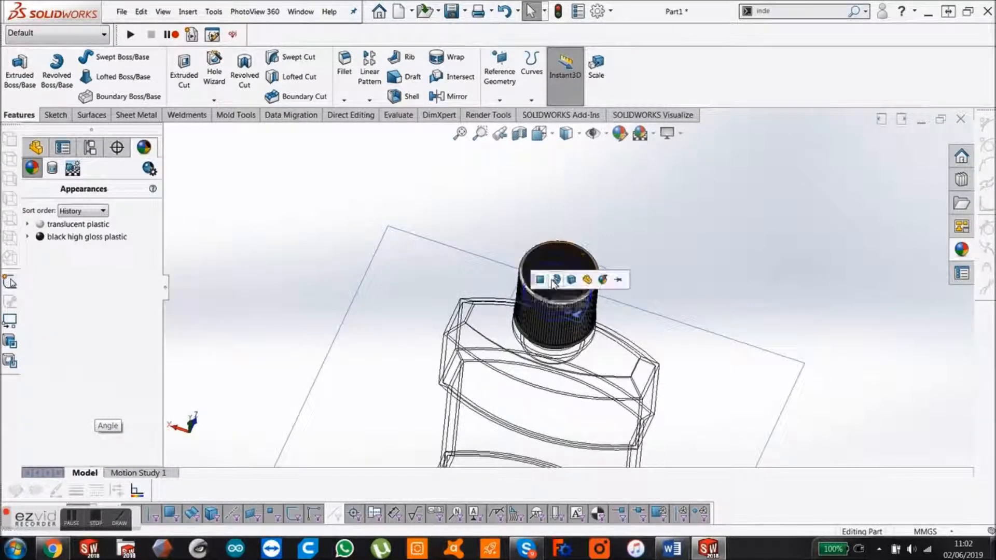
click(574, 280)
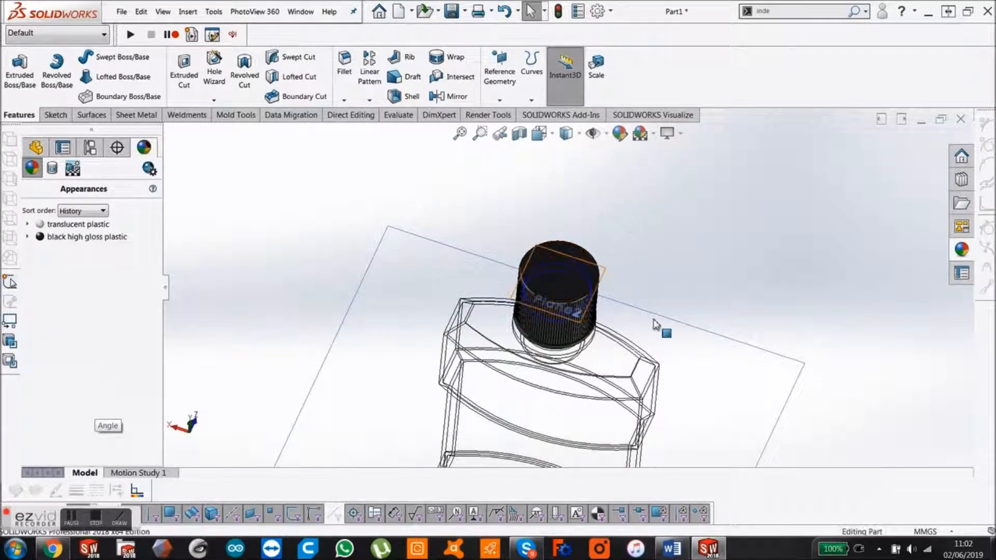
middle_drag(629, 318, 610, 332)
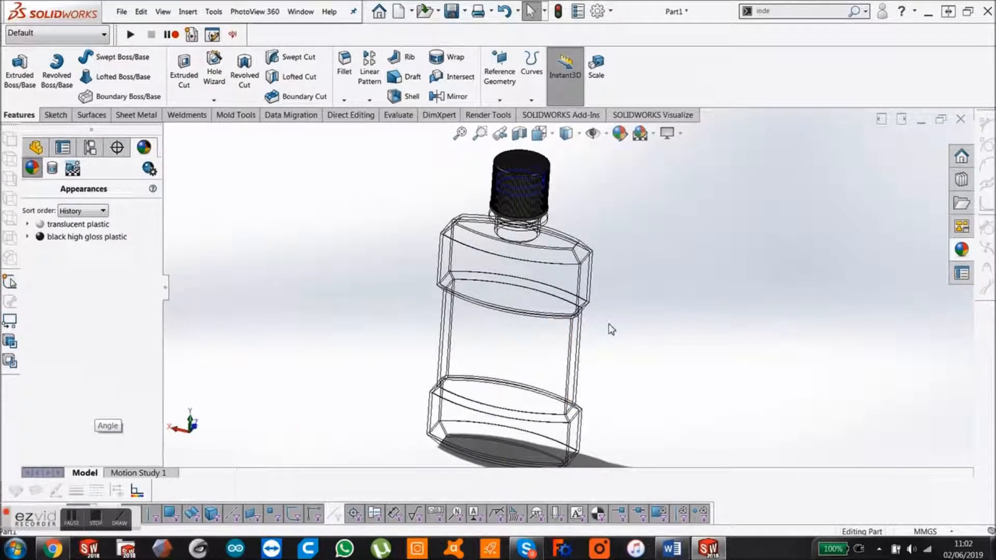
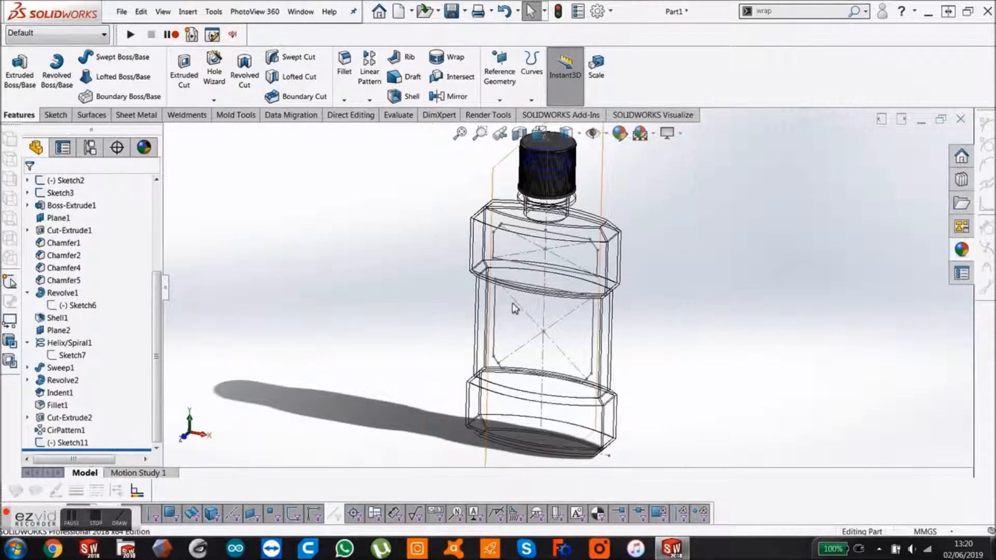
Step: Examine the label outline sketch against the reference picture and the Front Plane it lies on
scroll(685, 306, up, 2)
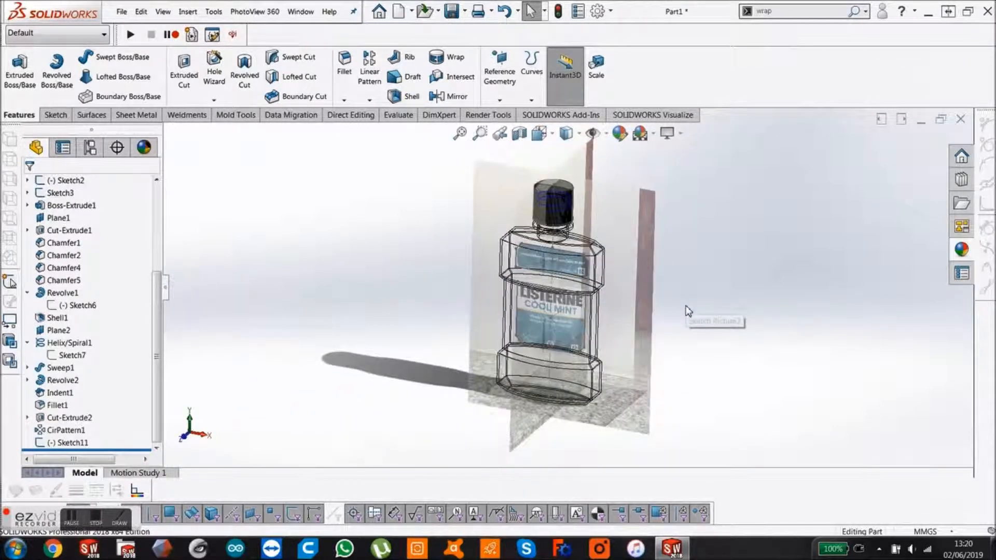
scroll(590, 294, down, 2)
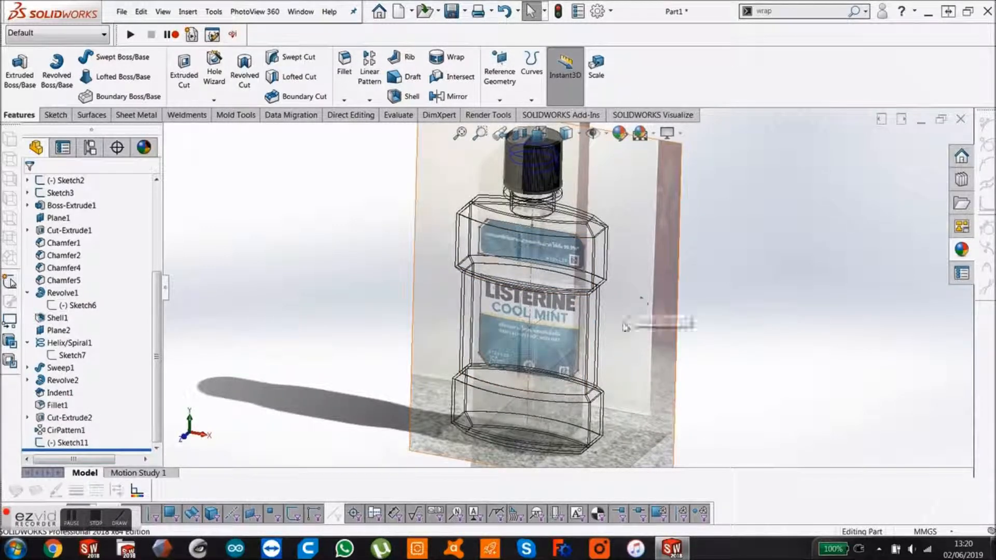
click(75, 444)
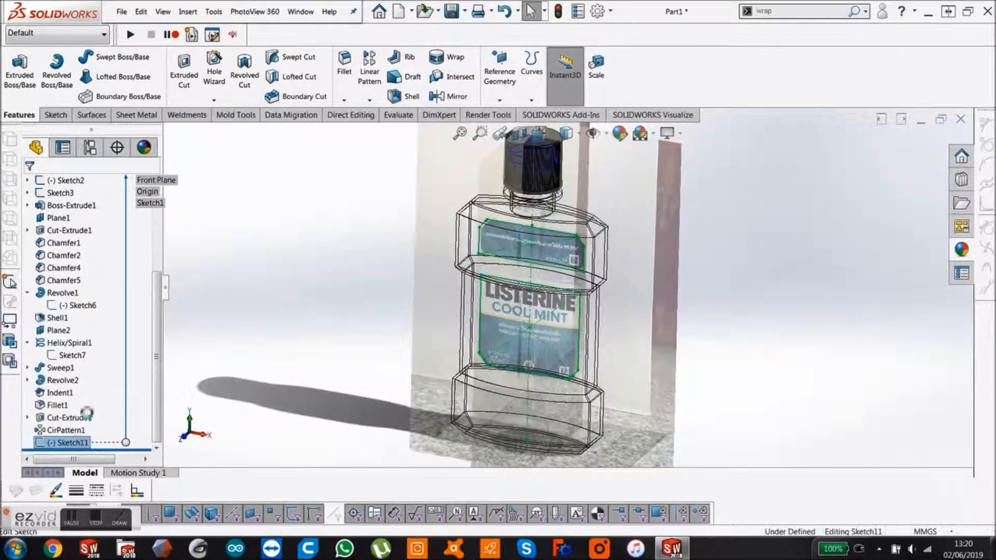
click(84, 412)
mouse_move(555, 312)
middle_down()
mouse_move(582, 308)
mouse_move(570, 326)
middle_up()
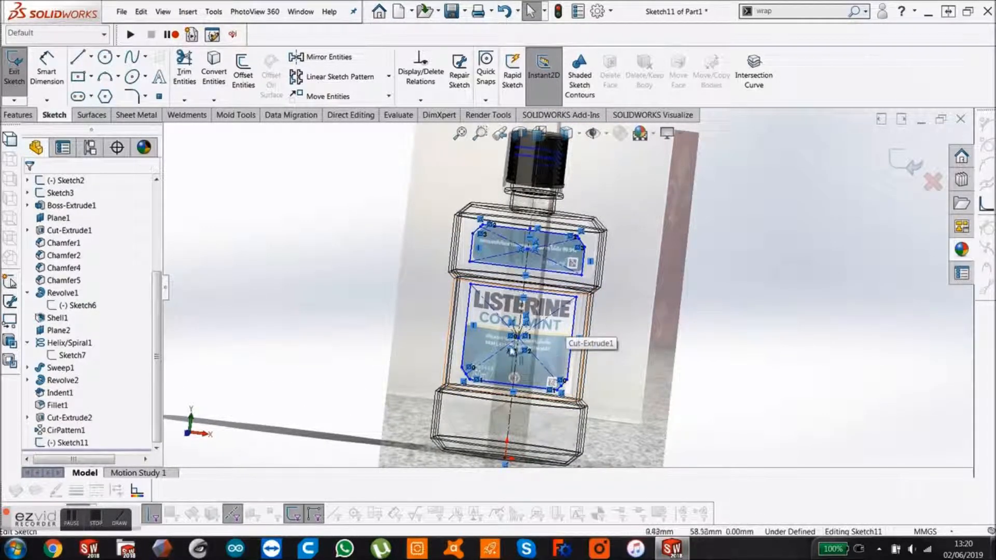
click(75, 443)
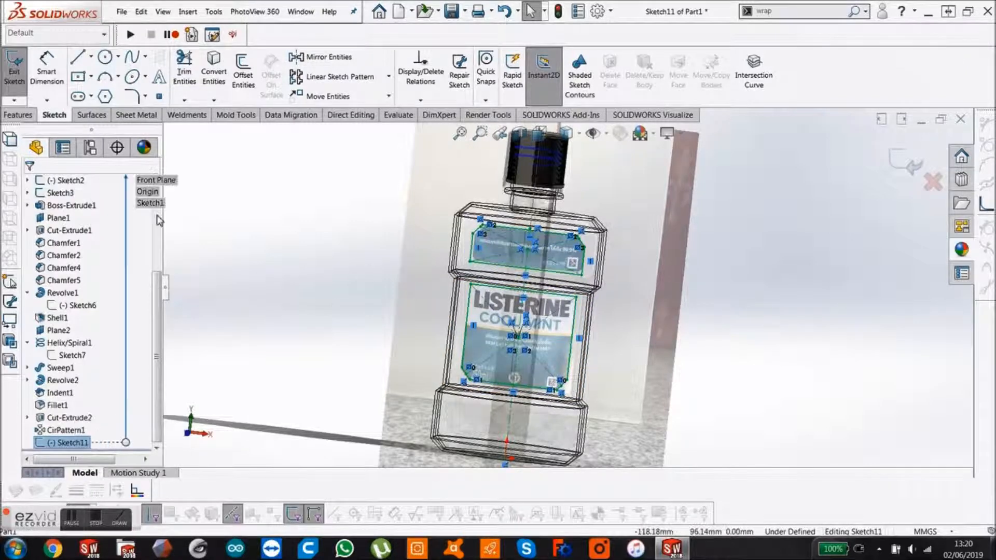
scroll(78, 259, up, 3)
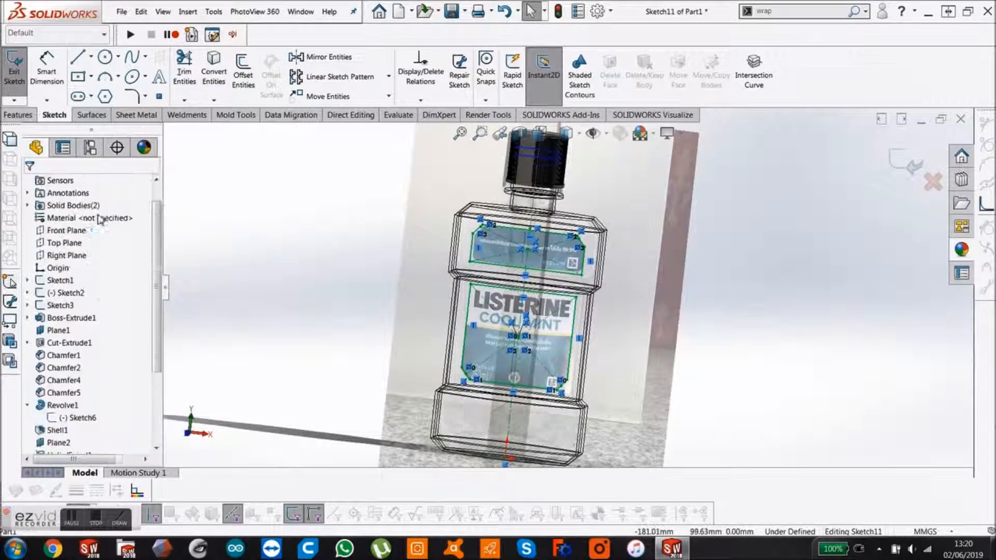
click(66, 230)
mouse_move(435, 259)
middle_down()
mouse_move(405, 291)
mouse_move(440, 270)
middle_up()
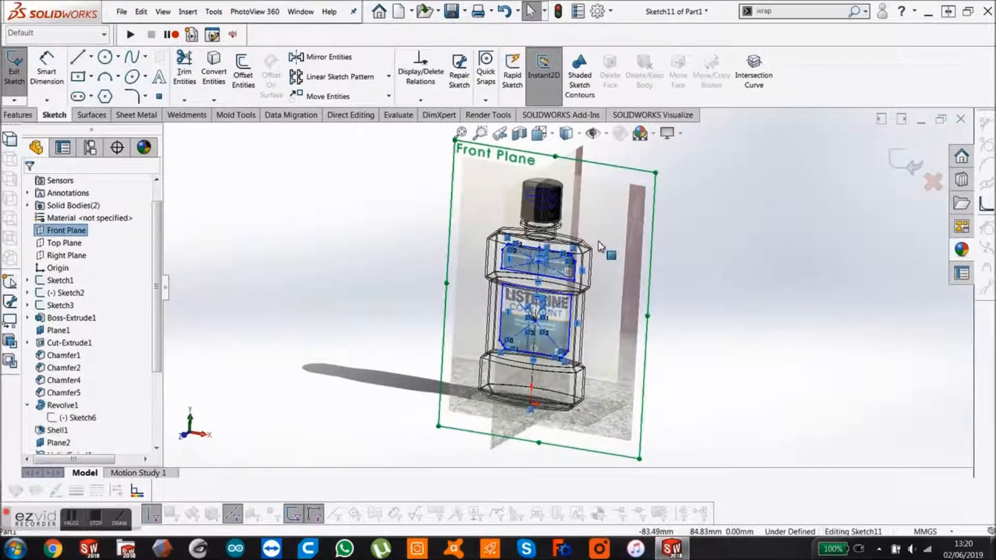
click(896, 166)
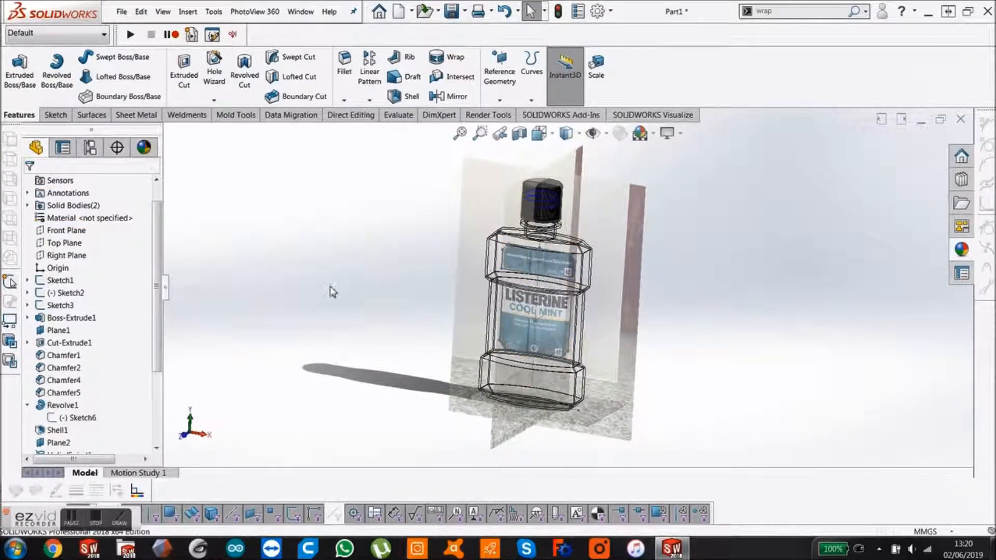
Step: Create a reference plane parallel to the Front Plane at a 50 mm offset in front of the bottle
scroll(107, 363, down, 3)
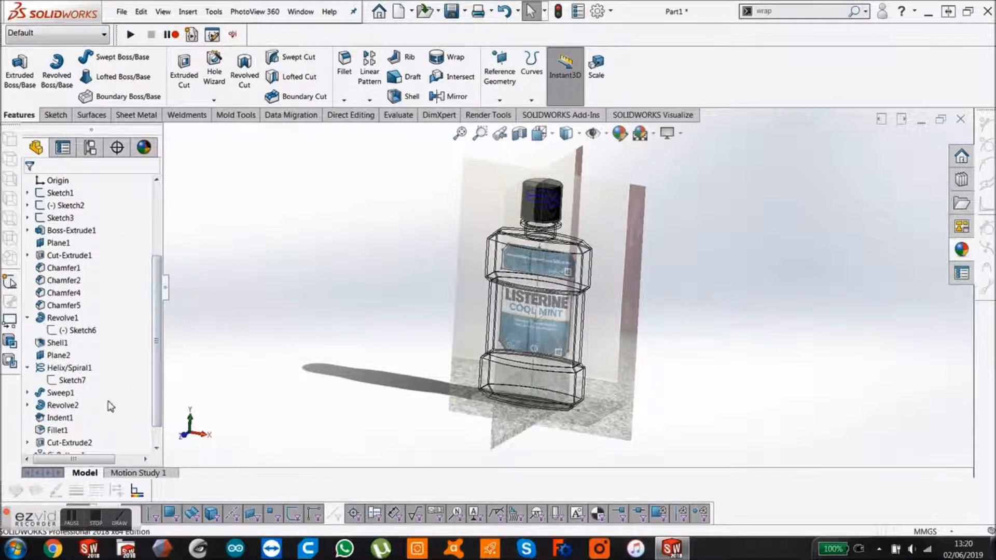
scroll(100, 246, up, 3)
click(62, 255)
middle_drag(389, 285, 452, 288)
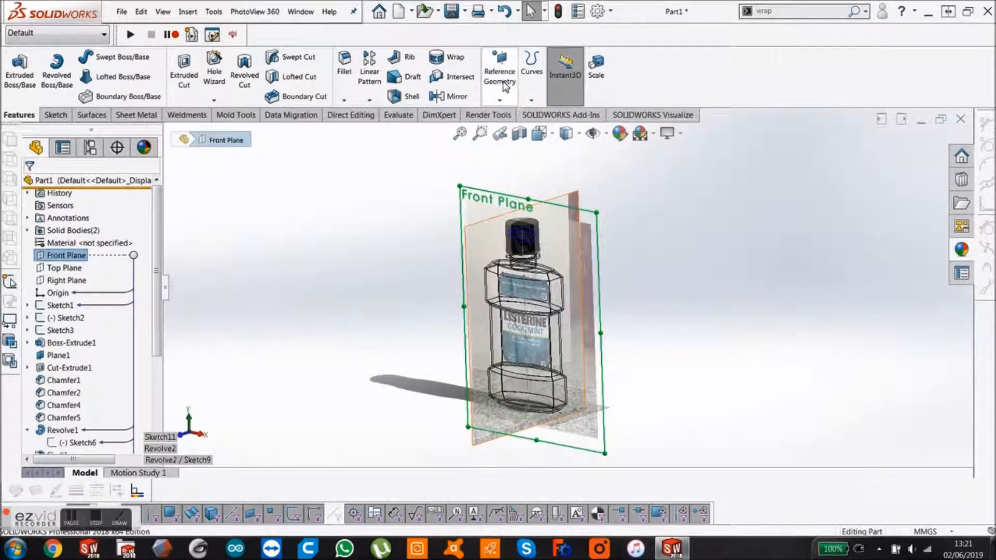
click(502, 86)
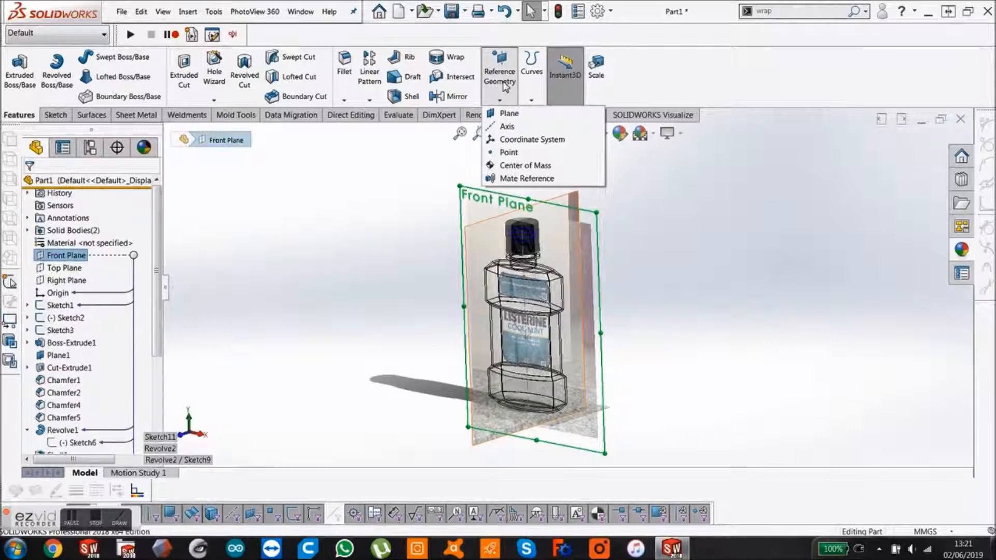
click(510, 113)
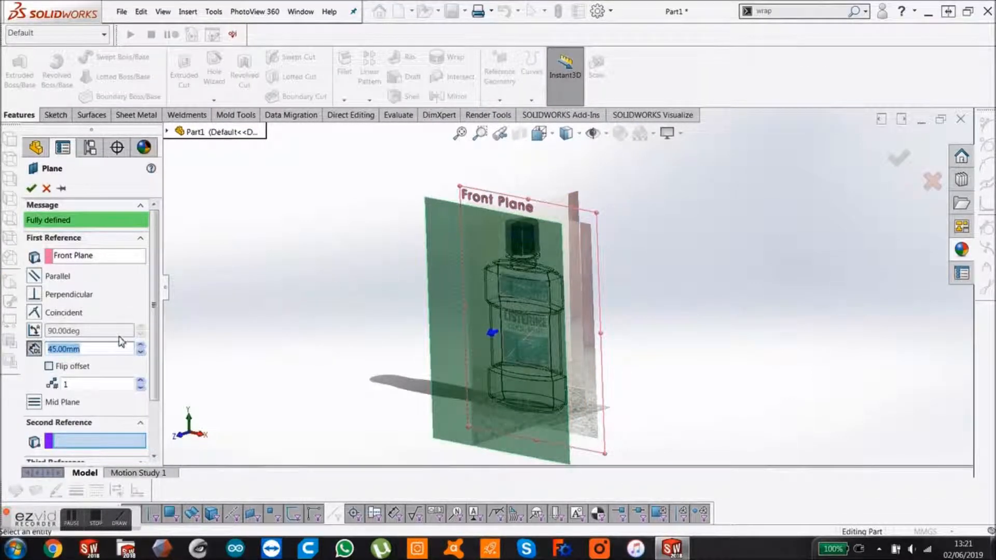
key(Return)
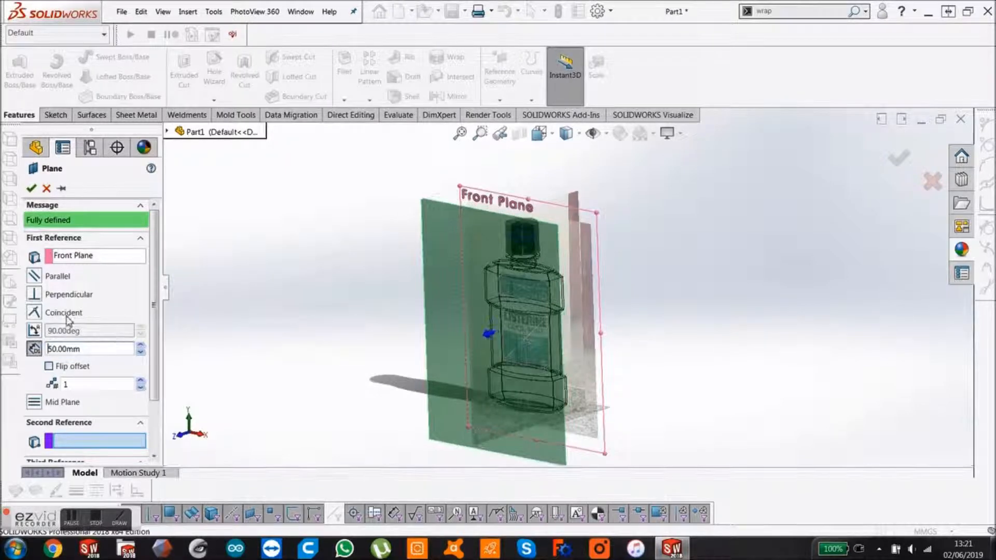
click(32, 190)
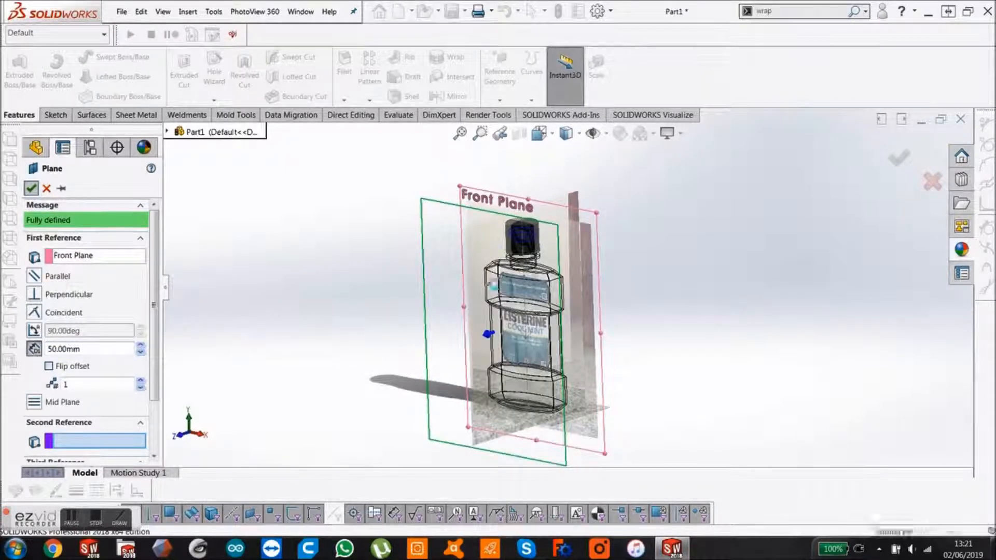
click(375, 270)
Step: Start a sketch on the new offset plane in front of the bottle
scroll(93, 403, down, 4)
click(61, 444)
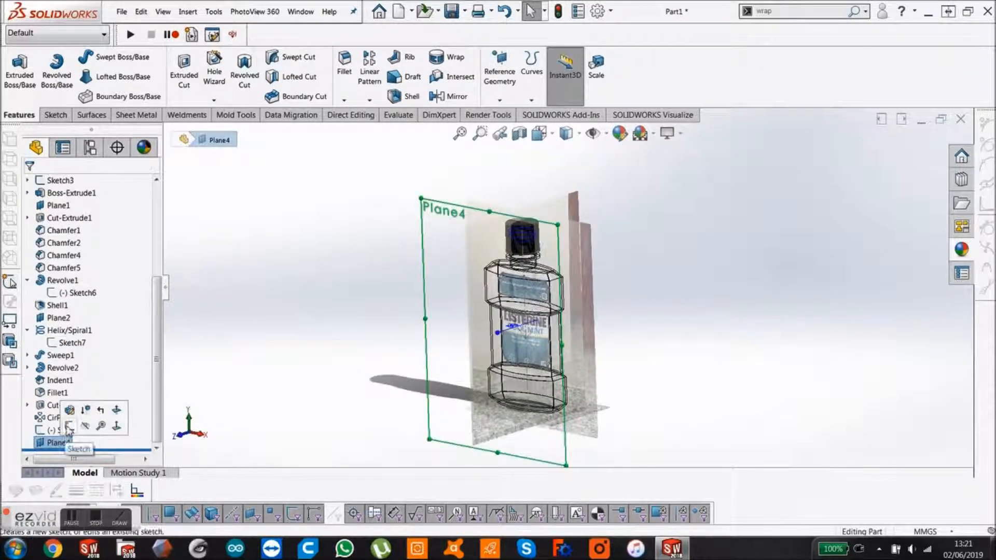
click(75, 424)
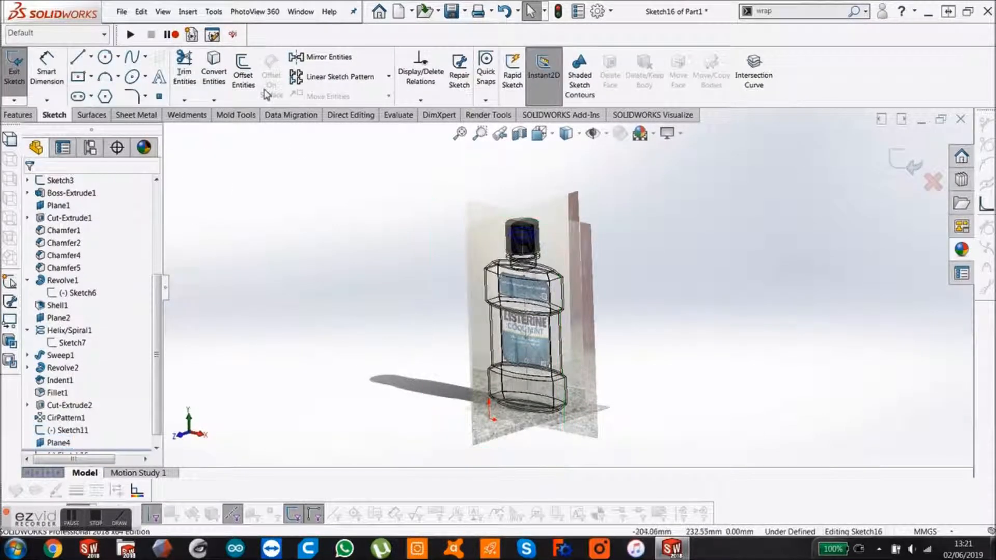
Step: Convert all of Sketch11's label outlines into entities of the new sketch on the offset plane
click(214, 70)
click(167, 131)
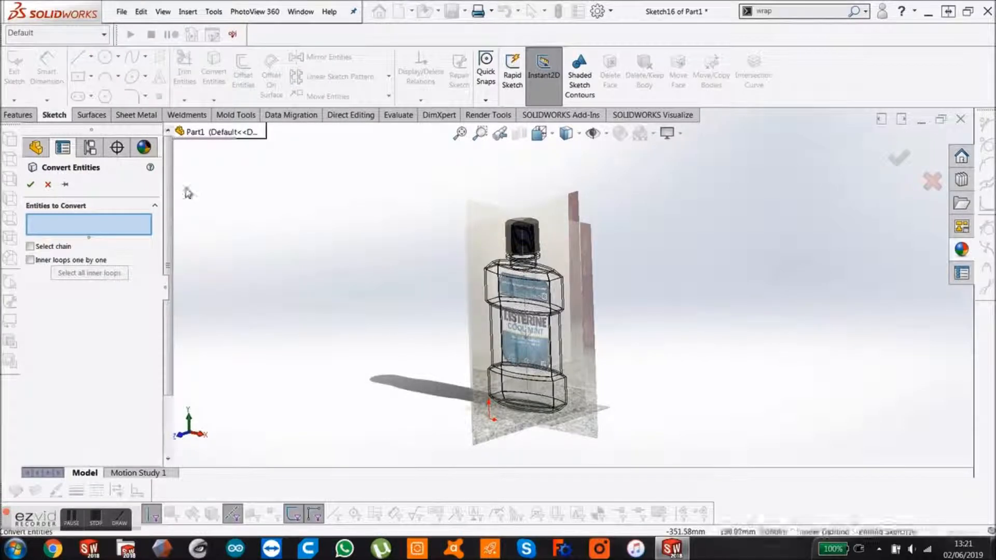
scroll(220, 392, down, 3)
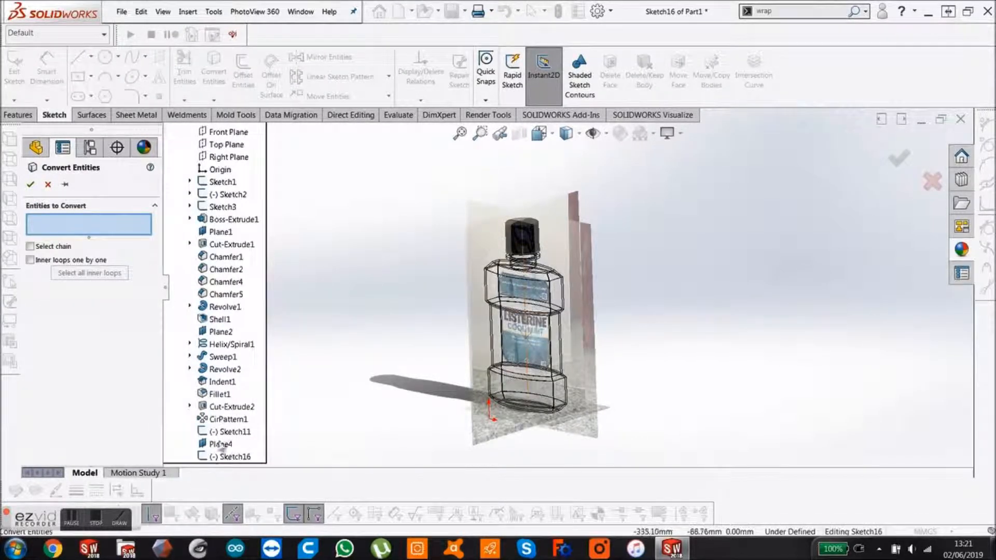
click(224, 432)
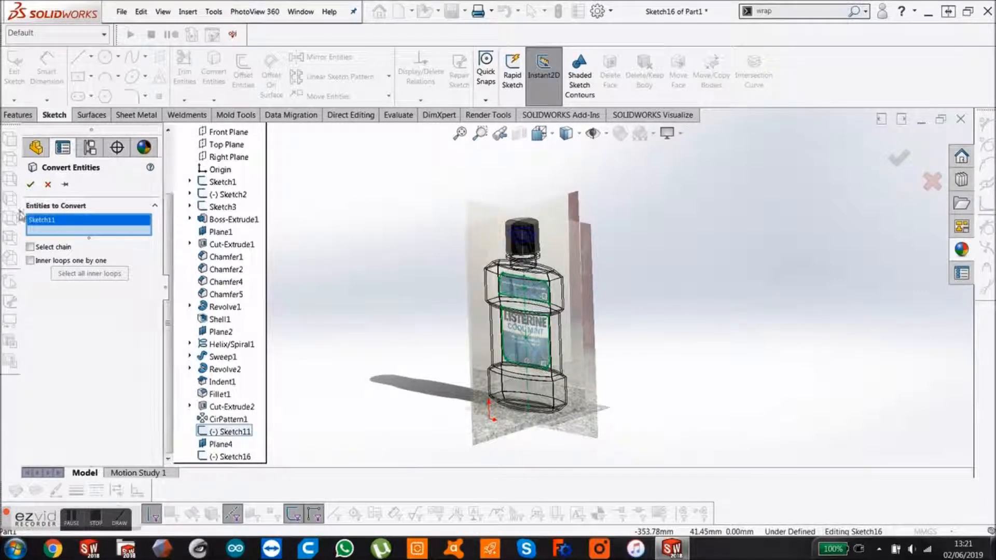
click(31, 185)
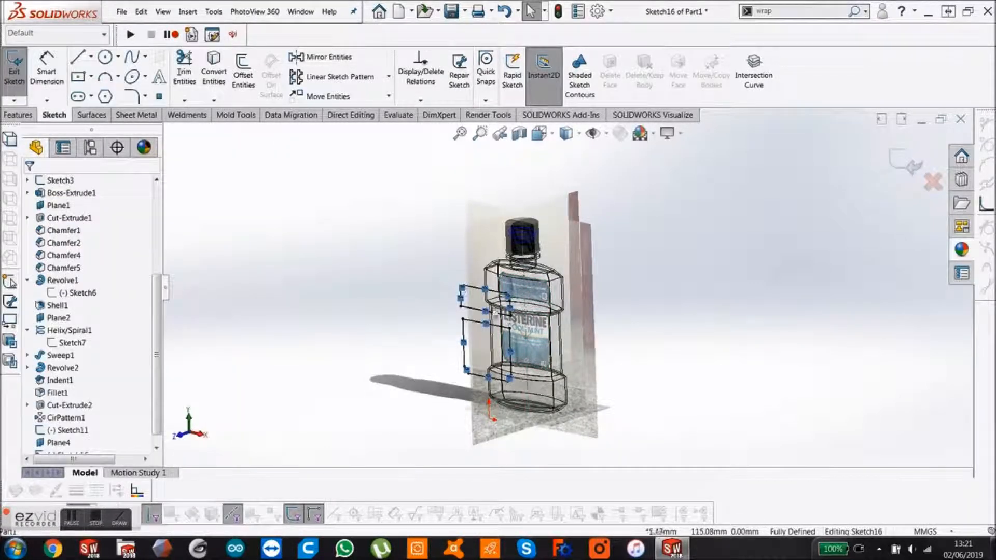
Step: Remove most of the upper label panel's outline from the converted sketch with a window selection
scroll(495, 312, down, 5)
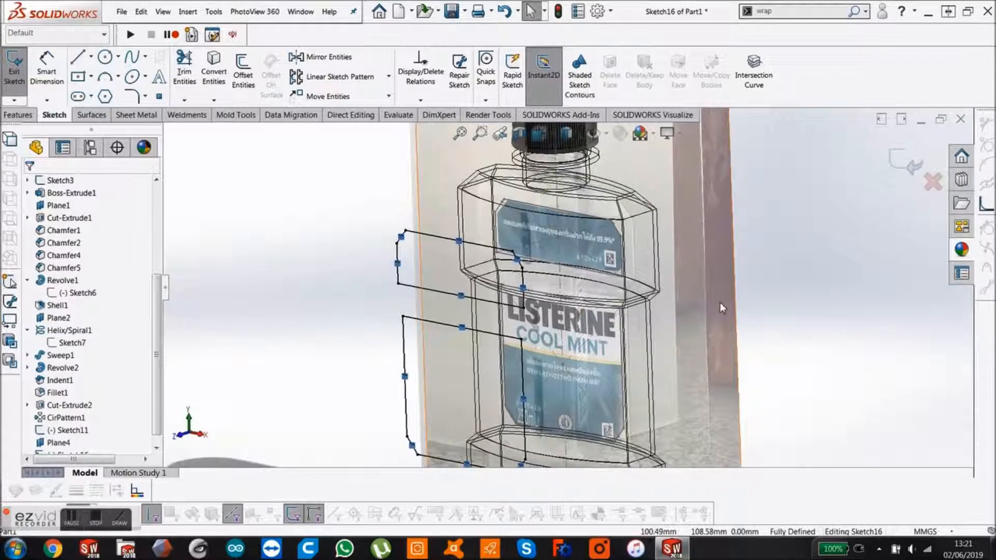
mouse_move(368, 294)
mouse_down()
mouse_move(641, 218)
mouse_move(637, 209)
mouse_up()
key(Delete)
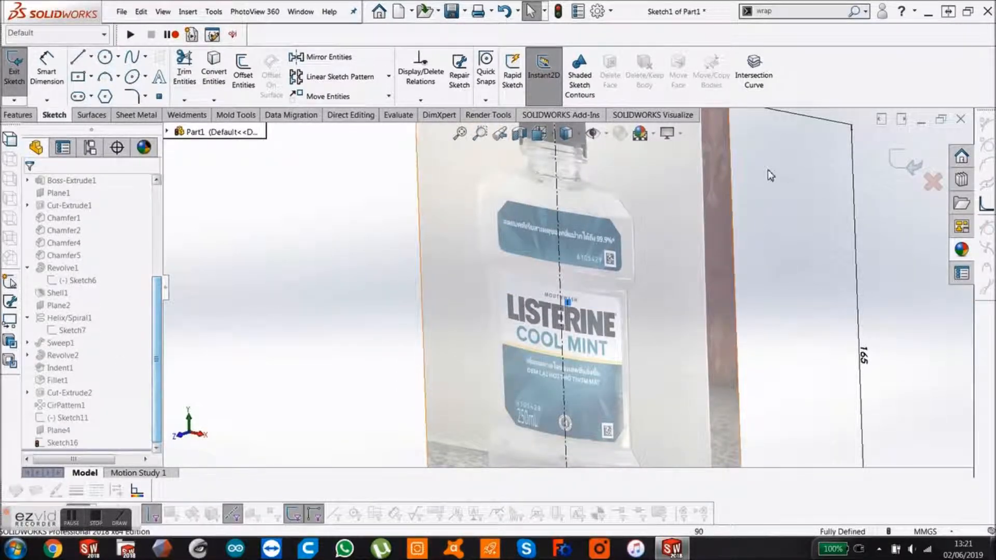
click(899, 160)
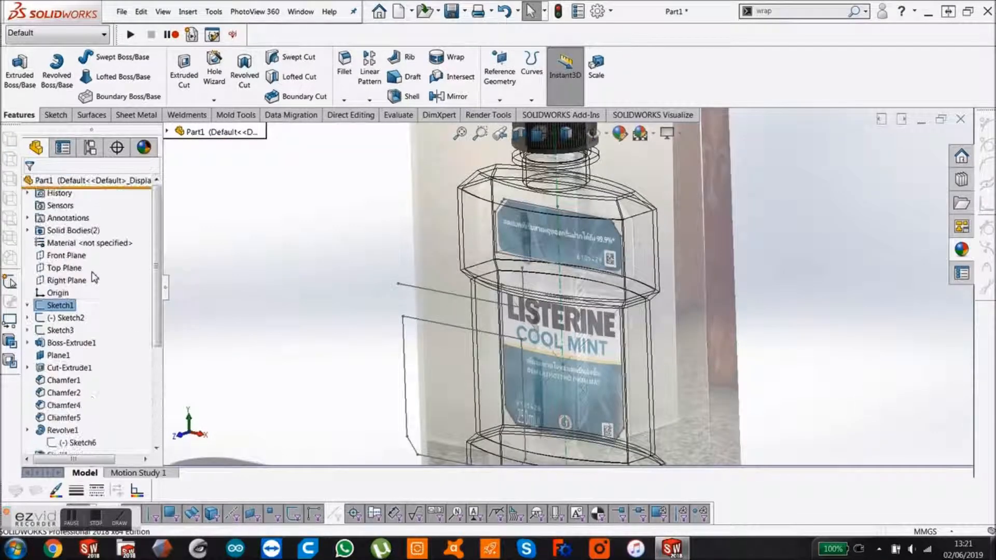
scroll(76, 306, down, 3)
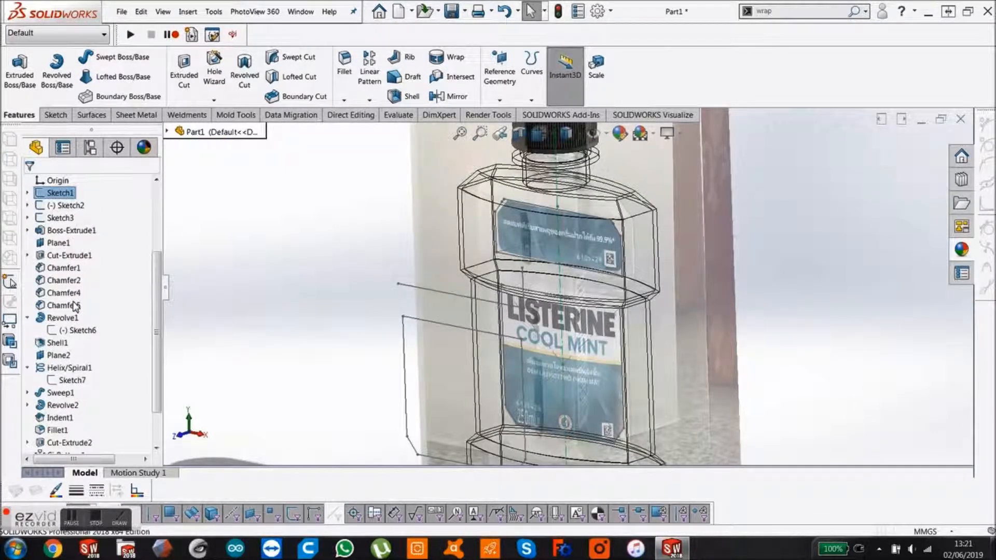
click(61, 193)
click(61, 193)
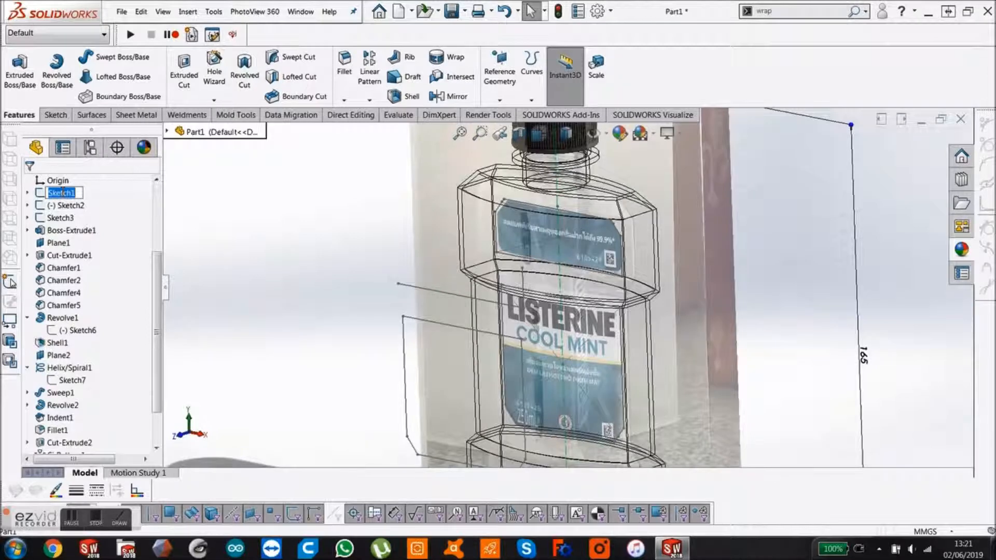
Step: Reopen Sketch16, delete the upper label outline's remaining horizontal and vertical lines, and exit the sketch
scroll(157, 332, down, 2)
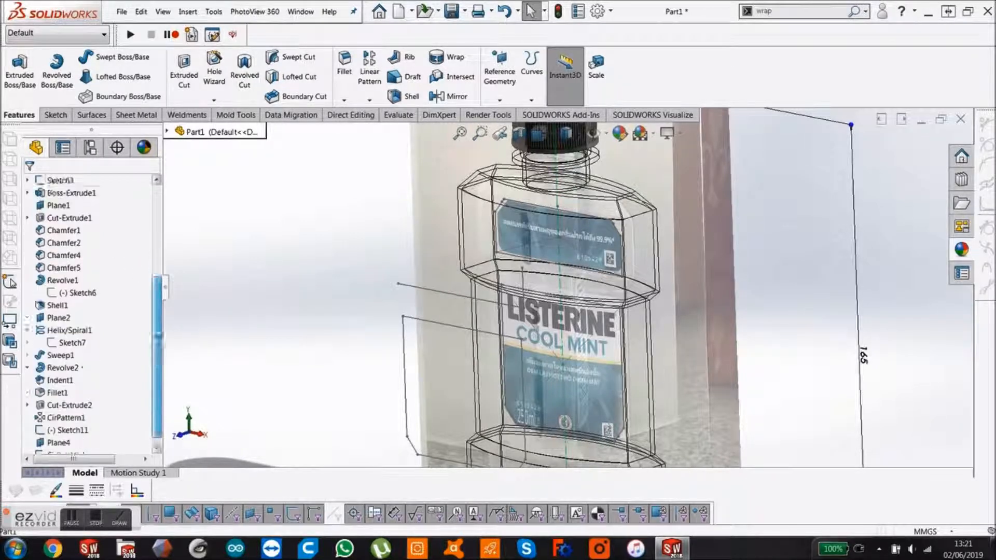
click(62, 443)
click(76, 408)
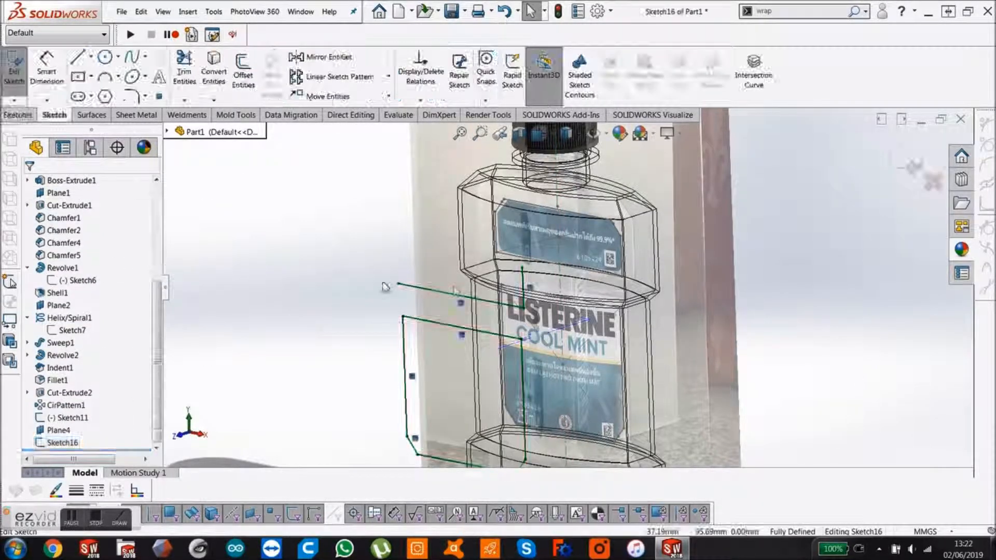
click(438, 291)
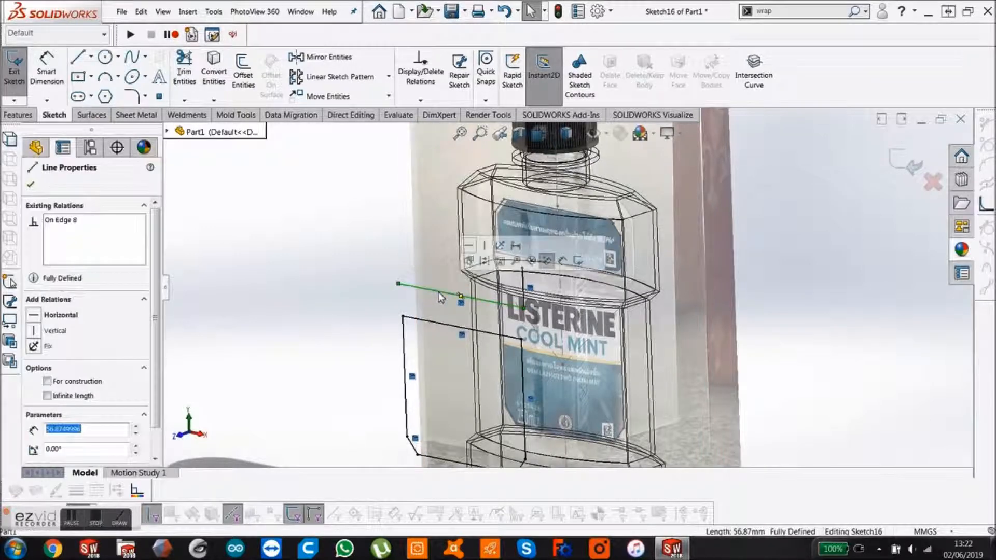
key(Delete)
click(523, 288)
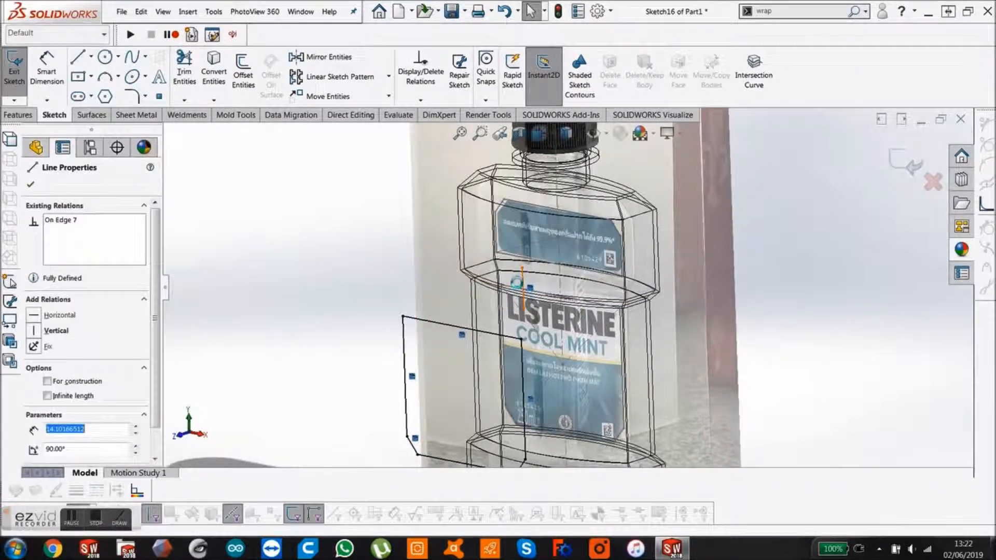
key(Delete)
scroll(544, 288, up, 2)
click(901, 163)
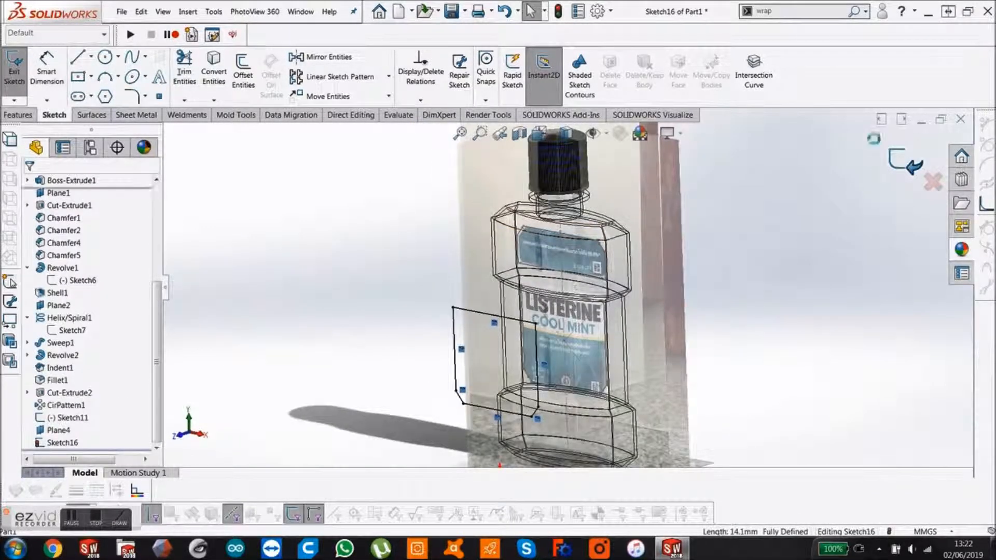
Step: Wrap the lower label outline, Sketch16, onto the bottle's middle front face with a 0.10 mm thickness
click(780, 12)
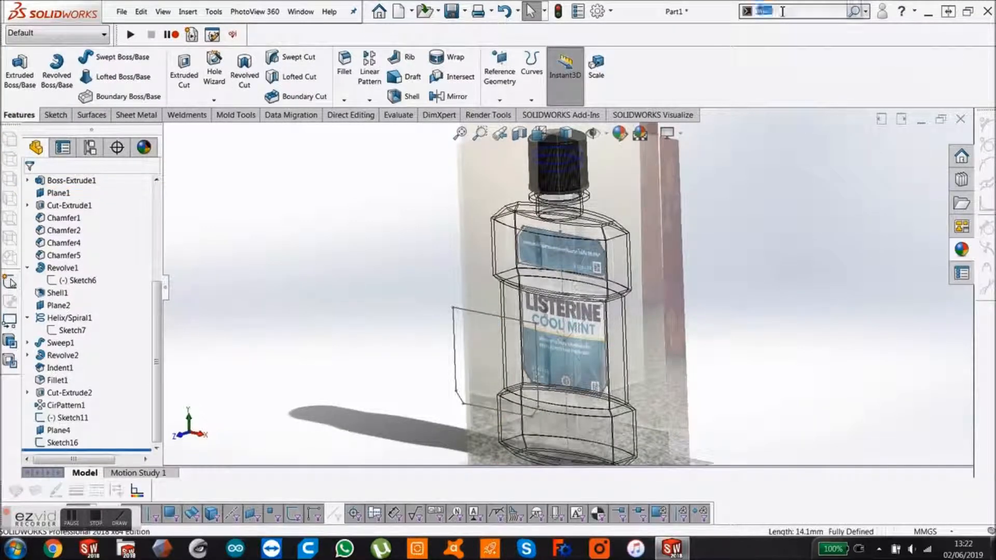
click(865, 13)
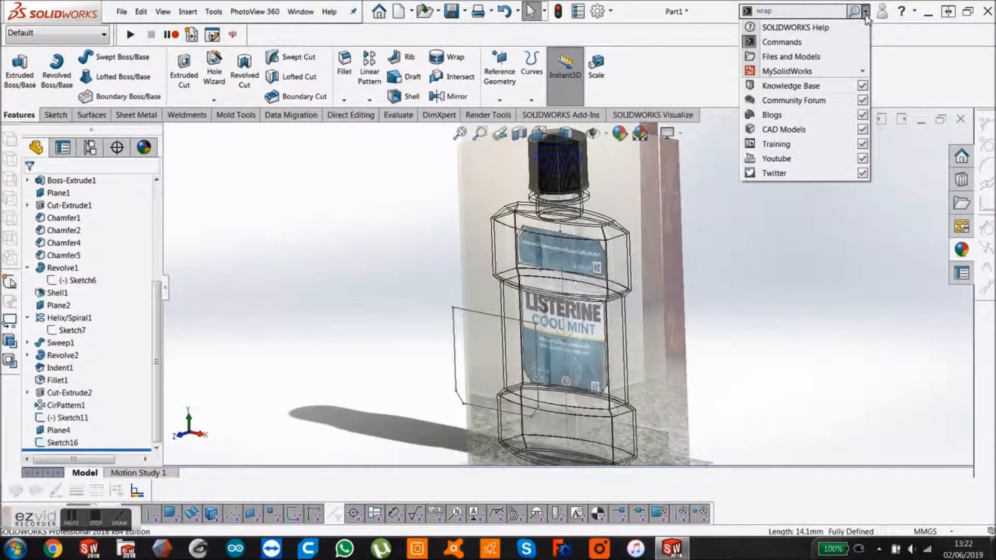
click(780, 13)
click(780, 13)
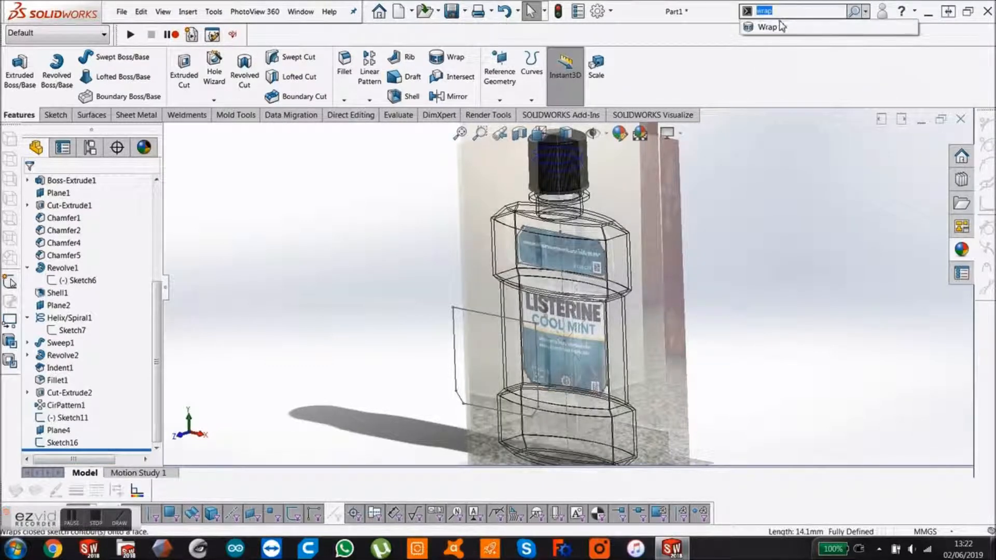
click(782, 26)
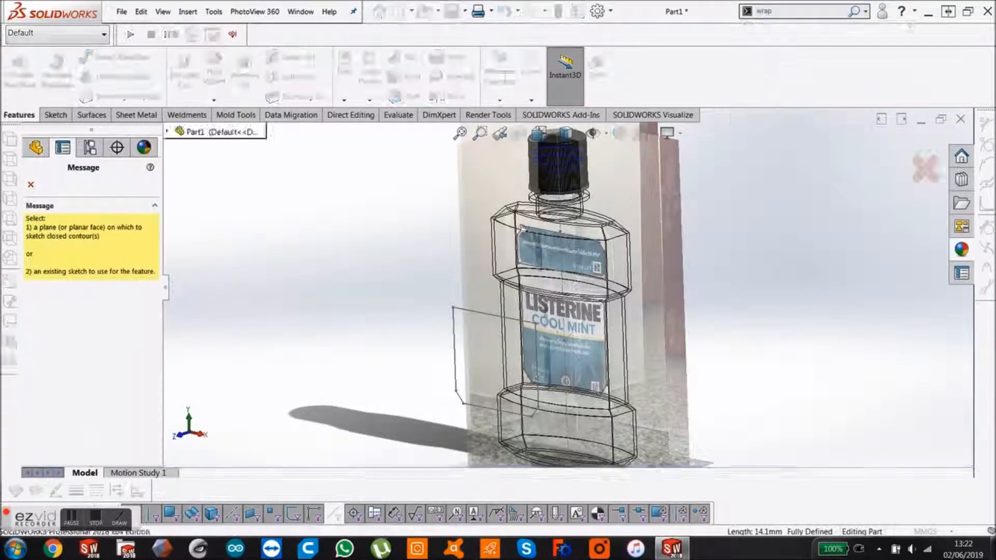
click(459, 309)
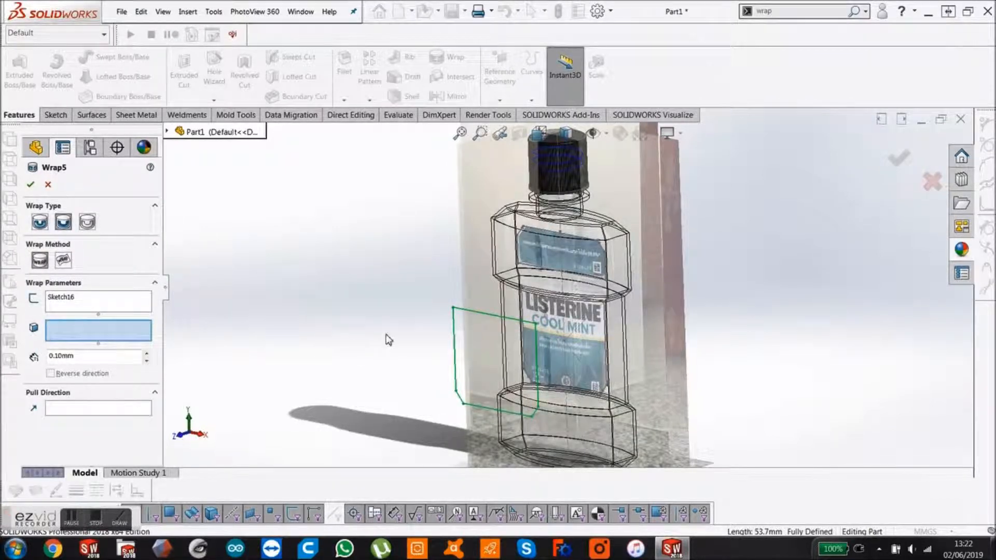
click(92, 332)
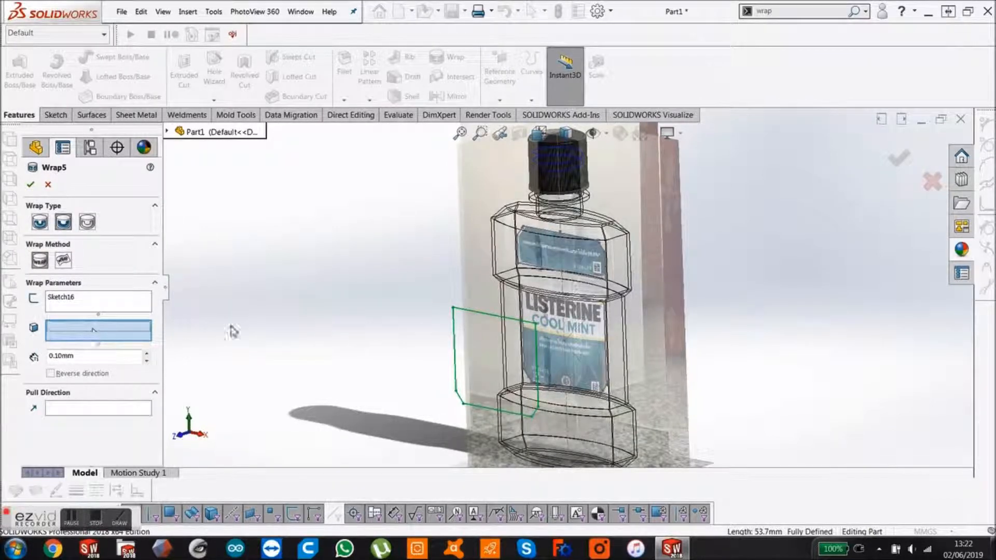
click(510, 315)
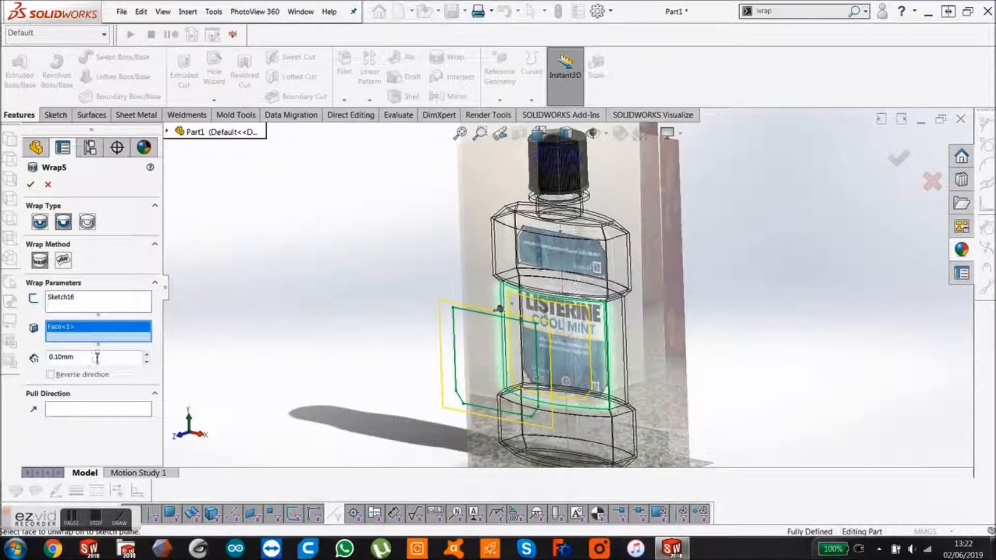
click(30, 185)
scroll(576, 301, down, 5)
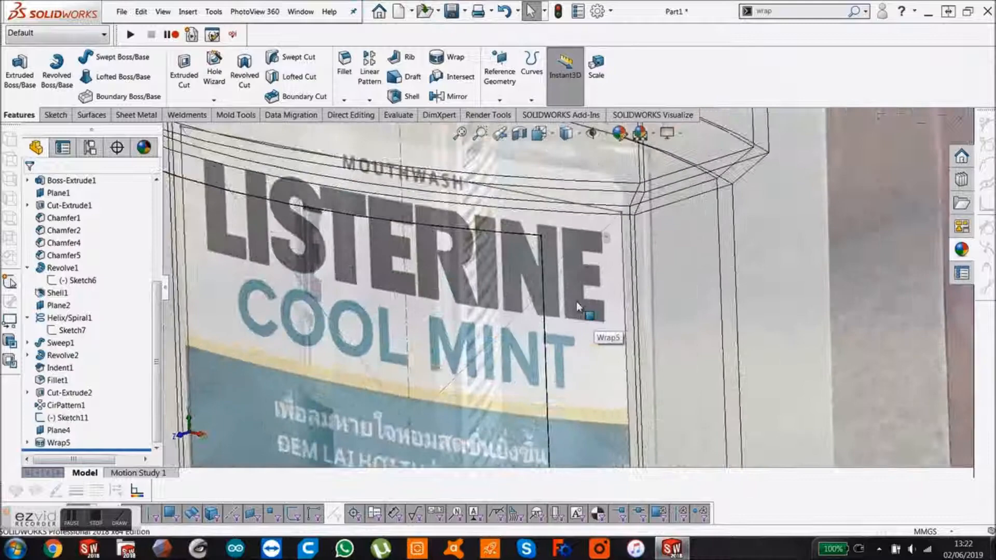
scroll(532, 188, down, 8)
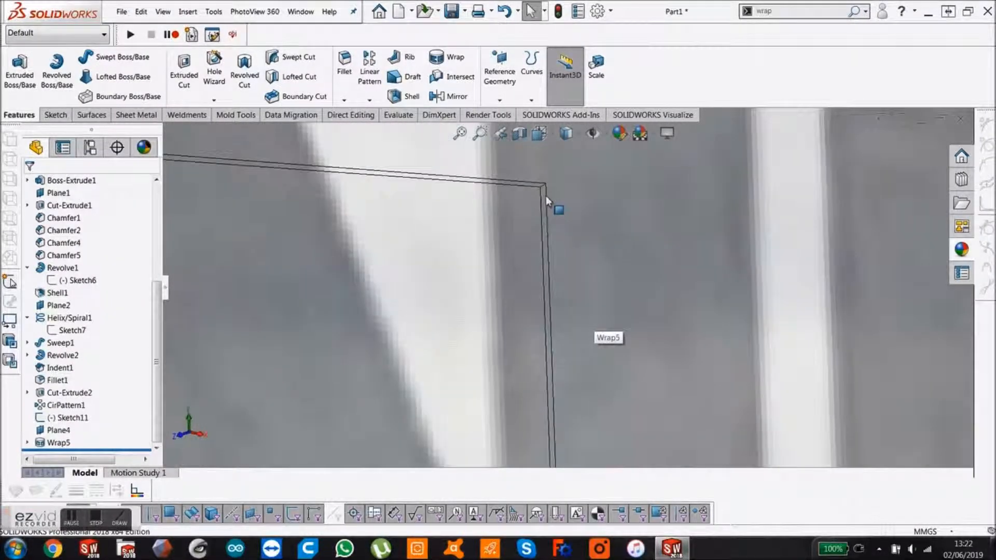
key(f)
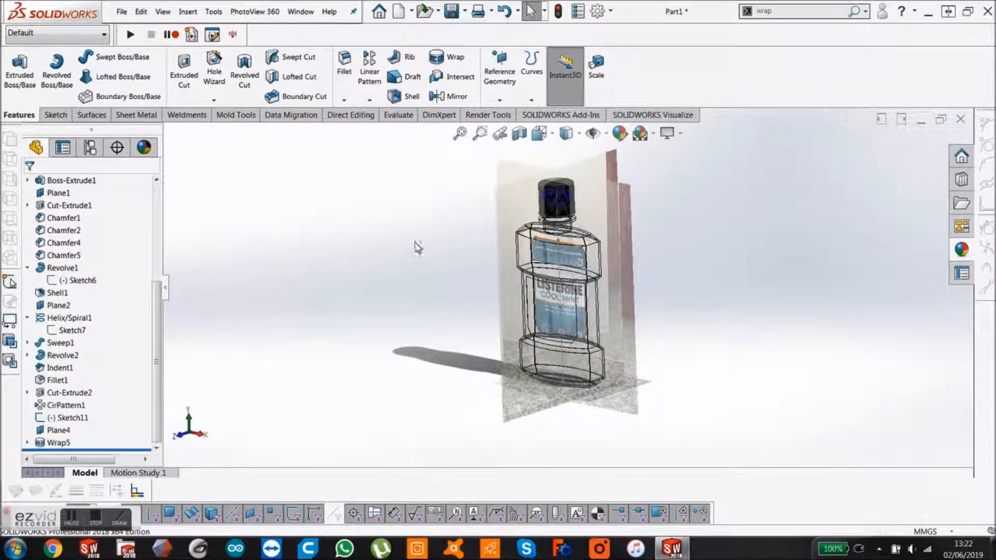
Step: Start another sketch on Plane4, the offset plane in front of the bottle
click(57, 430)
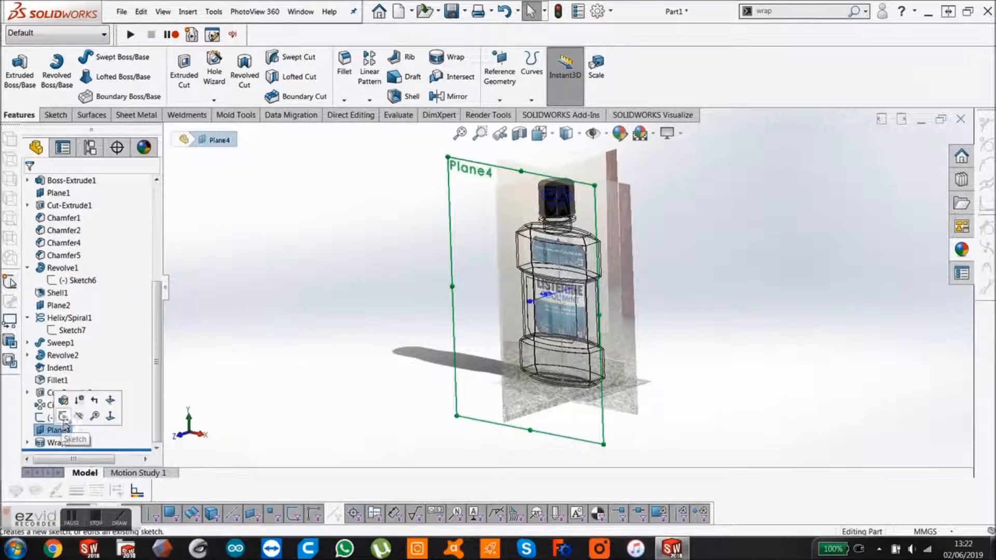
click(63, 416)
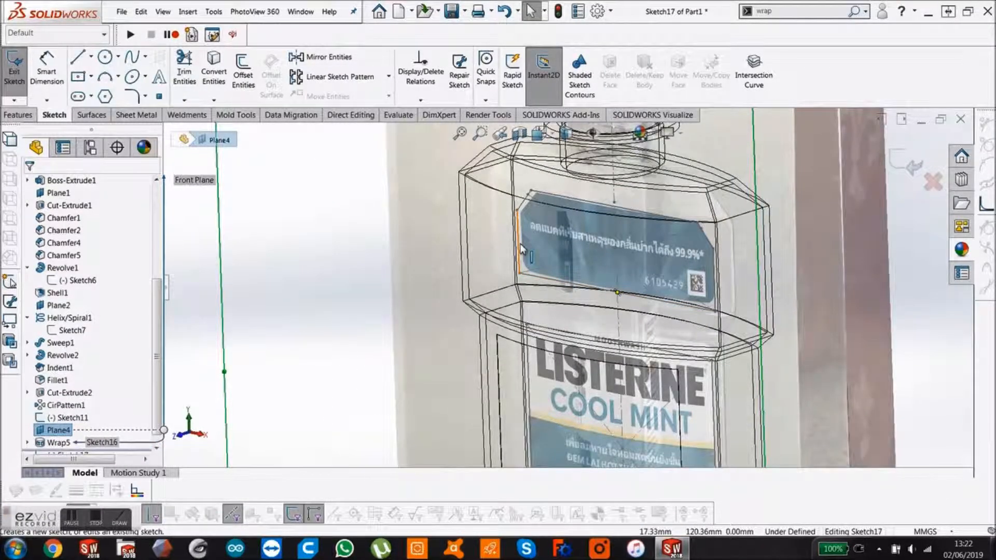
key(z)
key(z)
key(z)
click(172, 160)
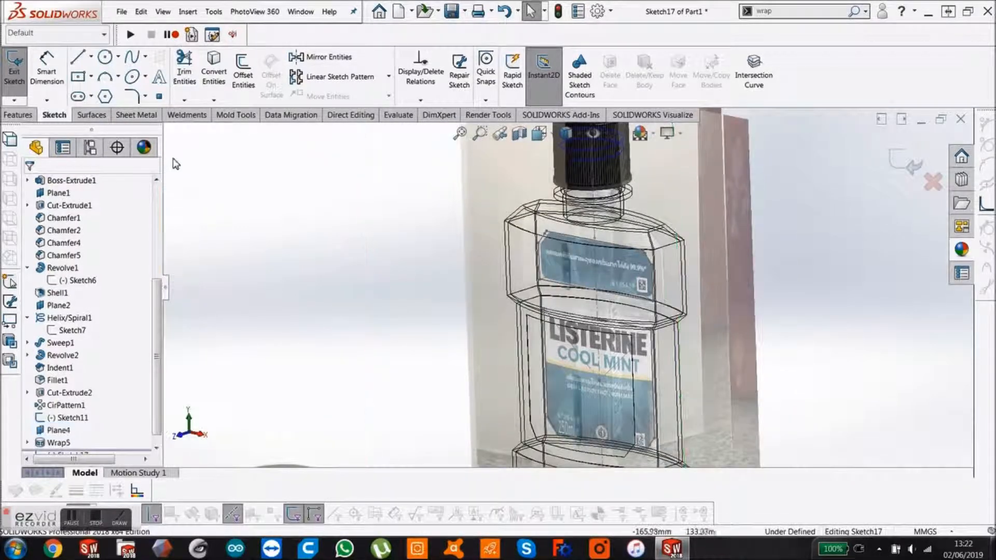
key(z)
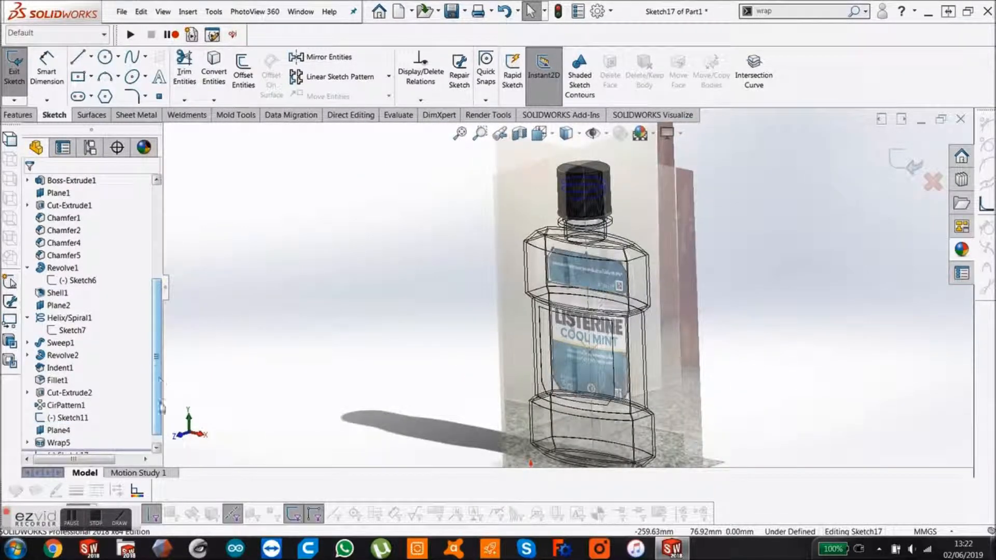
scroll(161, 407, down, 1)
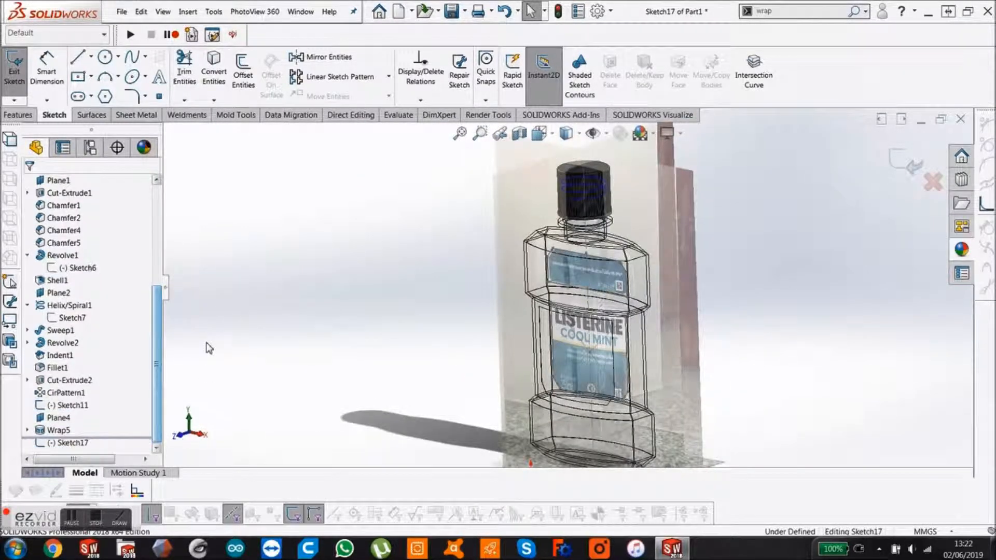
Step: Convert Sketch11's label outlines again into the second sketch on the offset plane
click(213, 70)
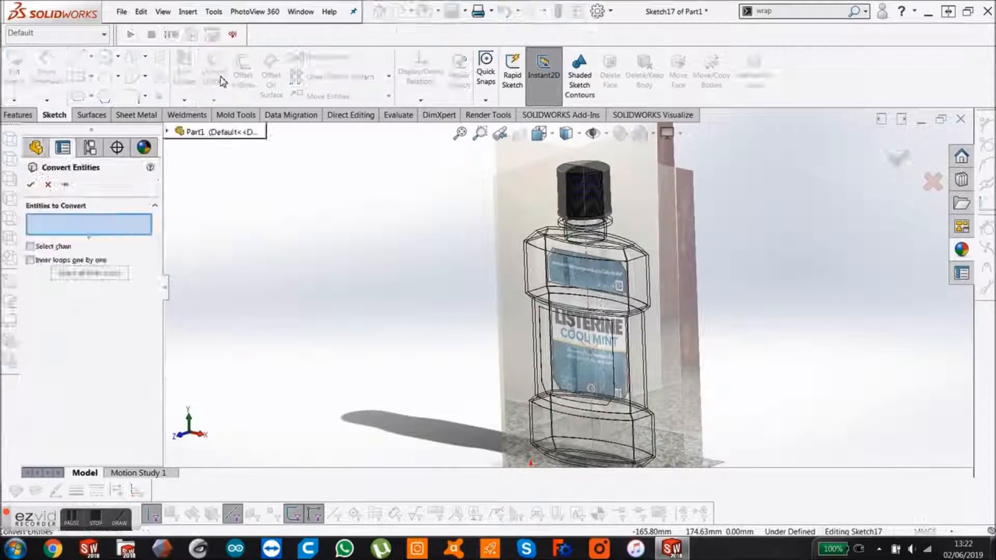
click(167, 132)
scroll(223, 425, down, 2)
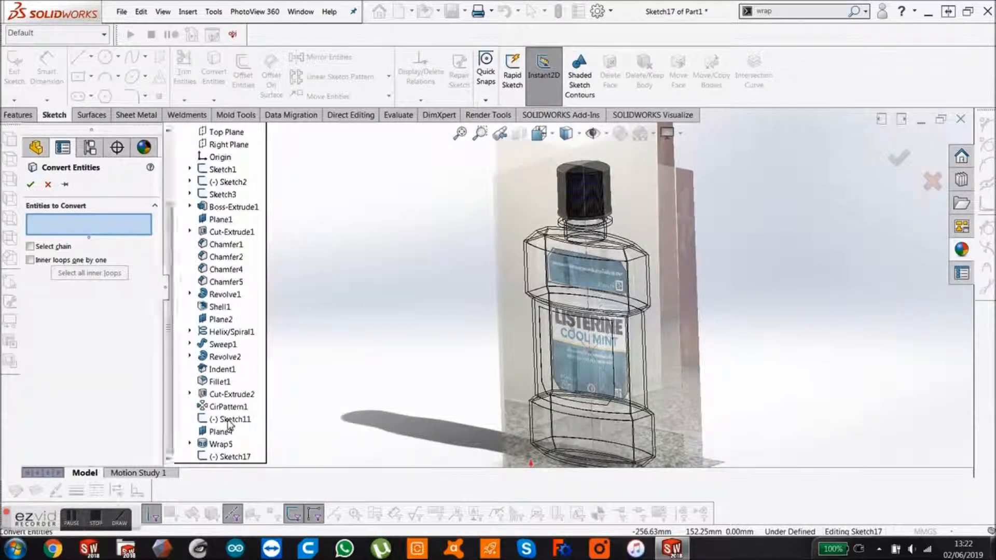
click(228, 420)
click(31, 185)
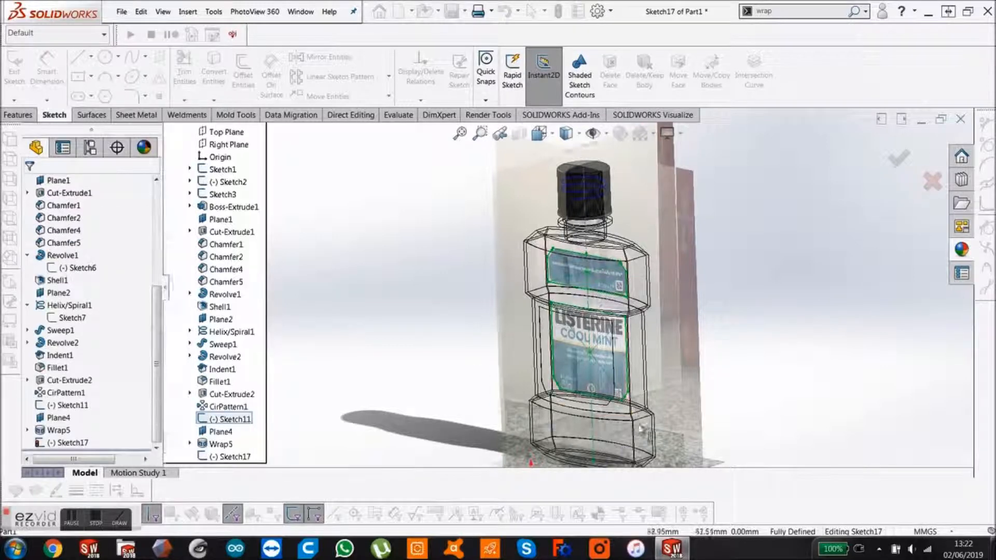
Step: Delete the lower label panel's outline from the converted entities, keeping only the upper panel, and exit the sketch
scroll(463, 312, down, 3)
drag(460, 308, 460, 307)
scroll(578, 317, down, 3)
key(Delete)
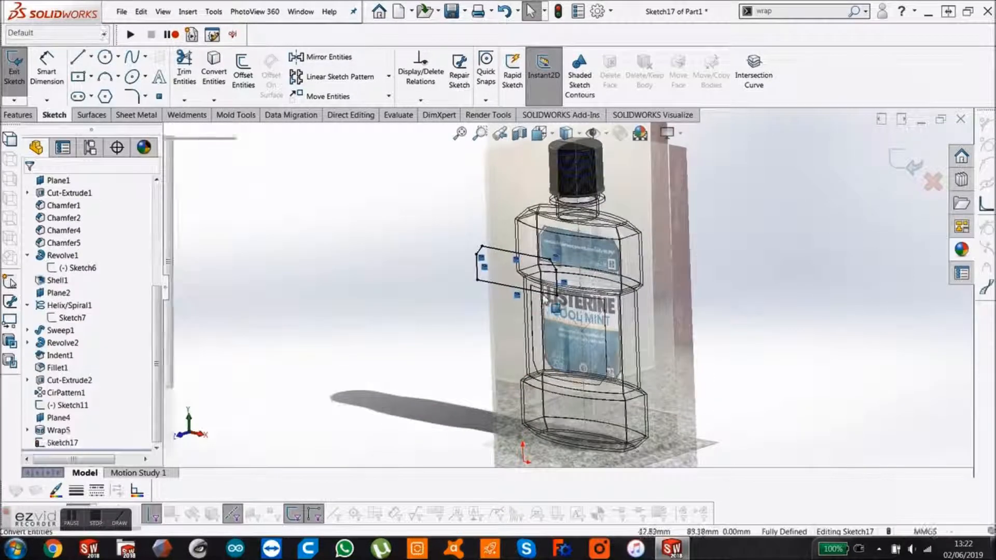
click(909, 161)
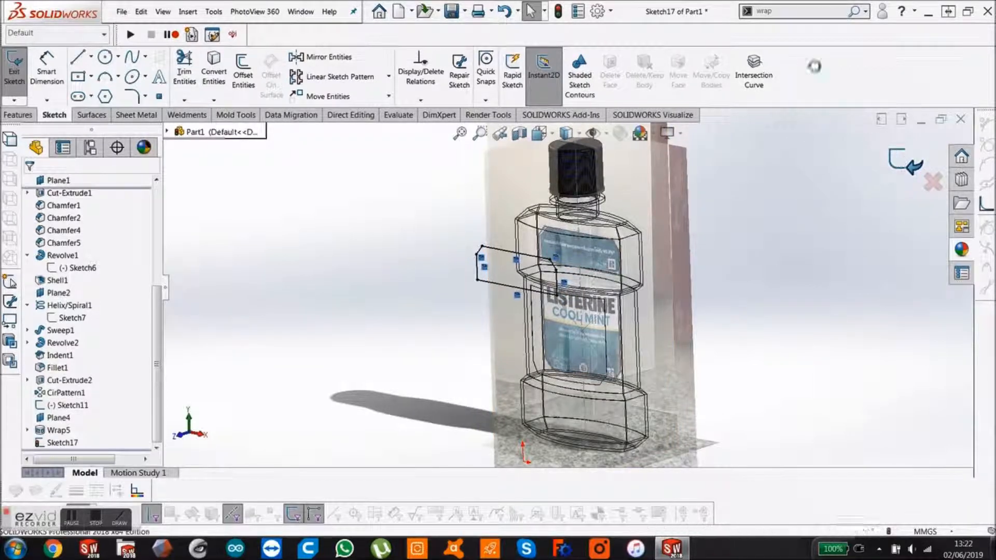
Step: Wrap the upper label outline, Sketch17, onto the bottle's upper front face with a 0.10 mm thickness
click(796, 10)
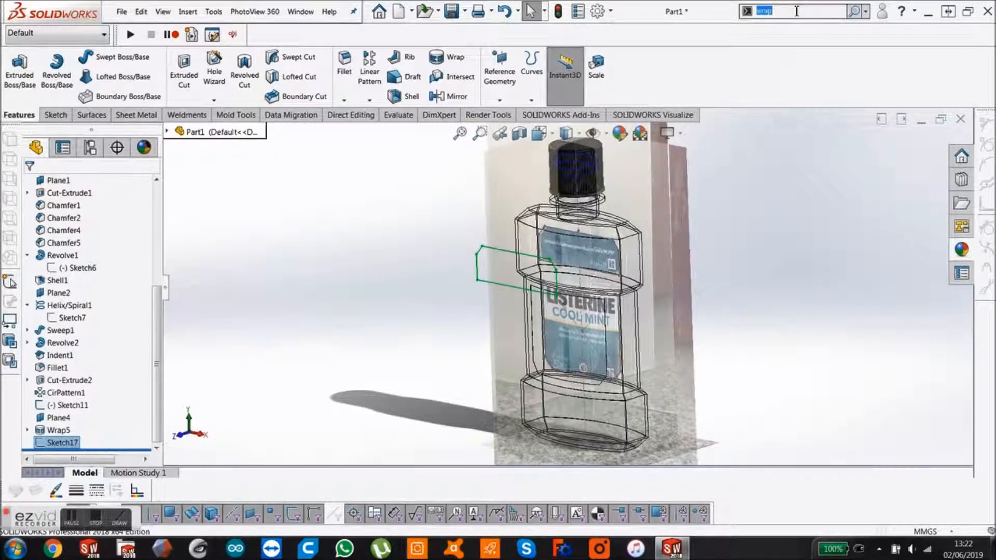
click(781, 29)
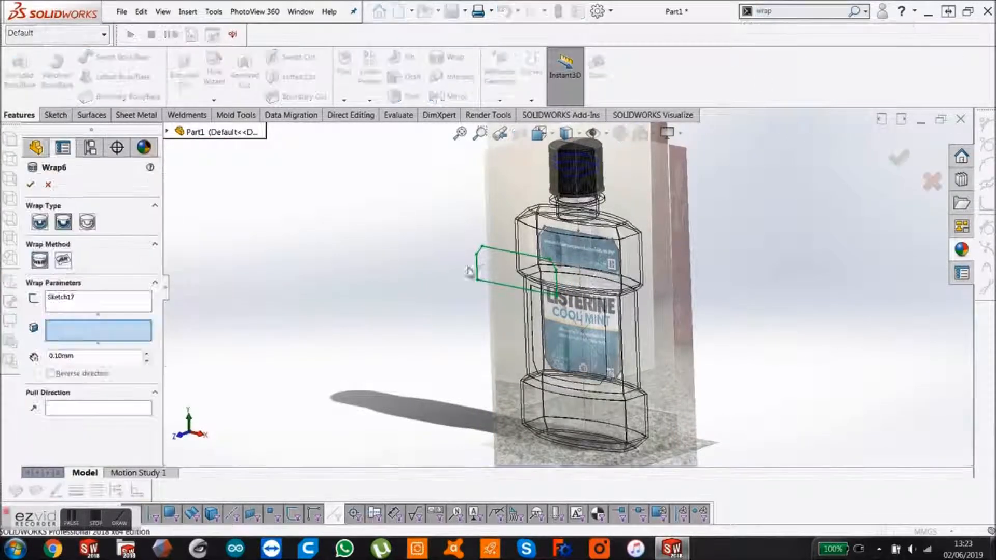
scroll(540, 252, down, 5)
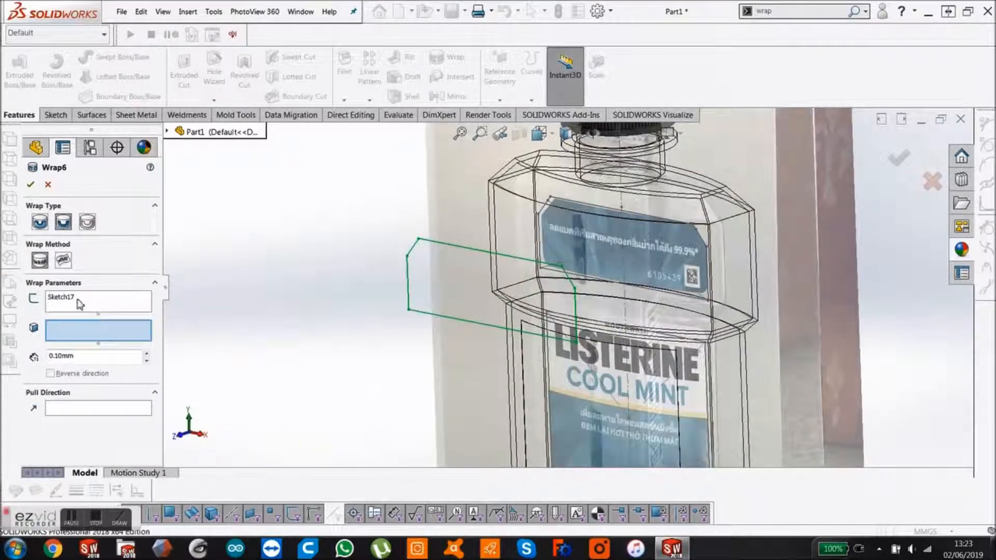
click(82, 304)
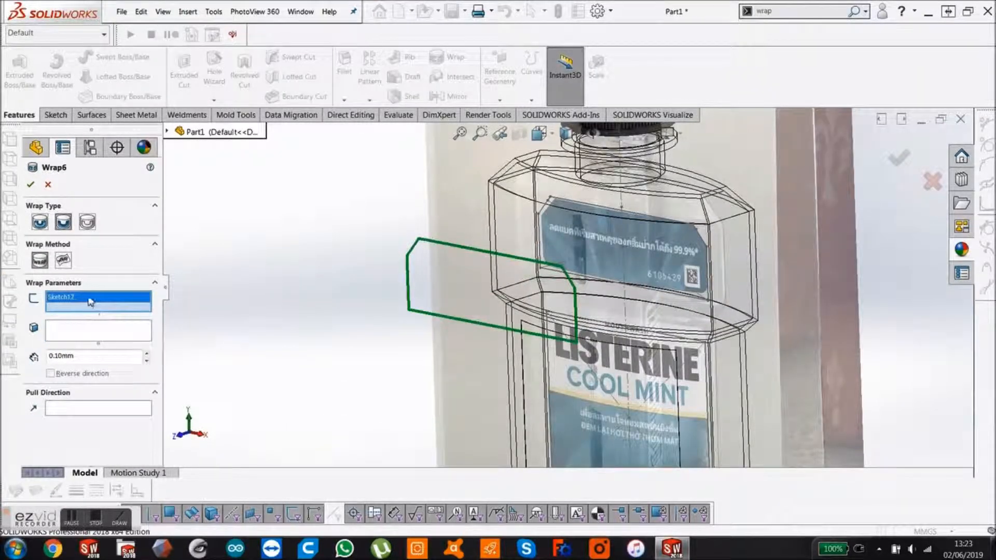
click(86, 335)
click(530, 243)
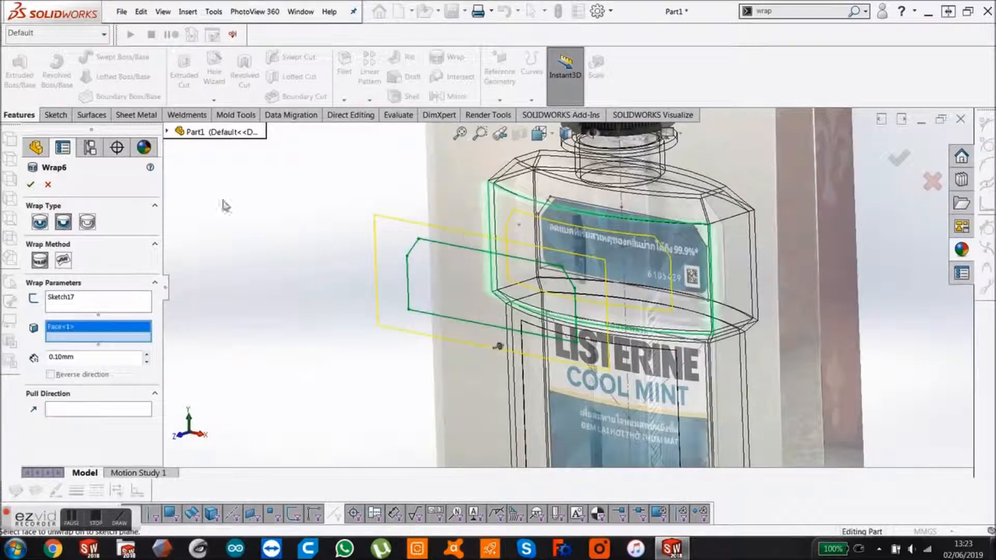
click(30, 185)
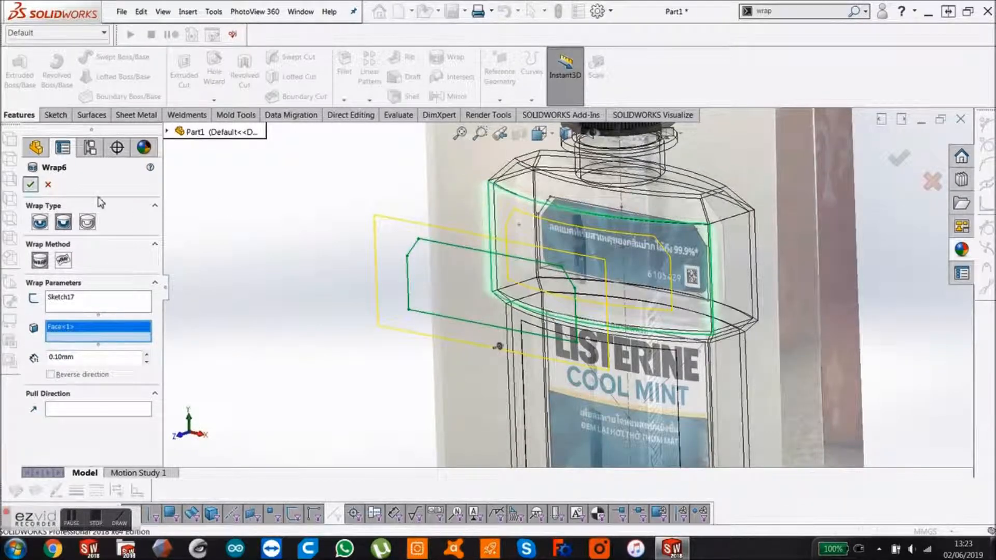
Step: Start a sketch on Plane4 and place the sketch text LISTERINE over the brand name in the reference picture
scroll(363, 246, up, 4)
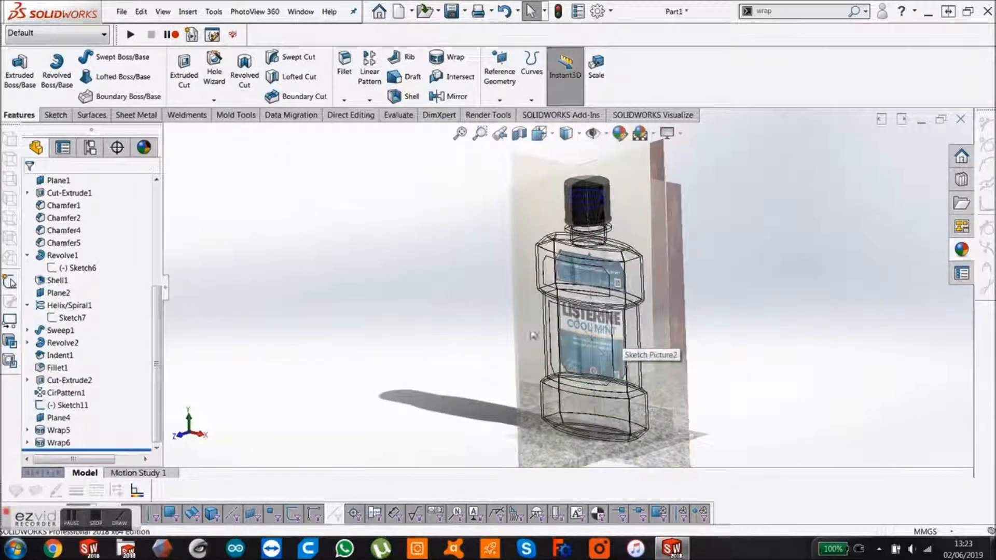
scroll(595, 314, down, 3)
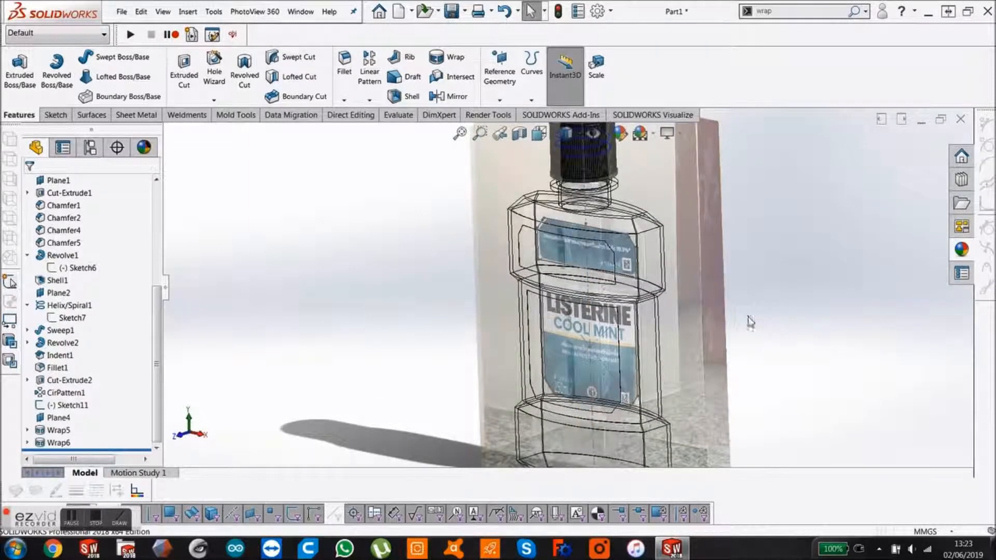
click(53, 421)
click(59, 410)
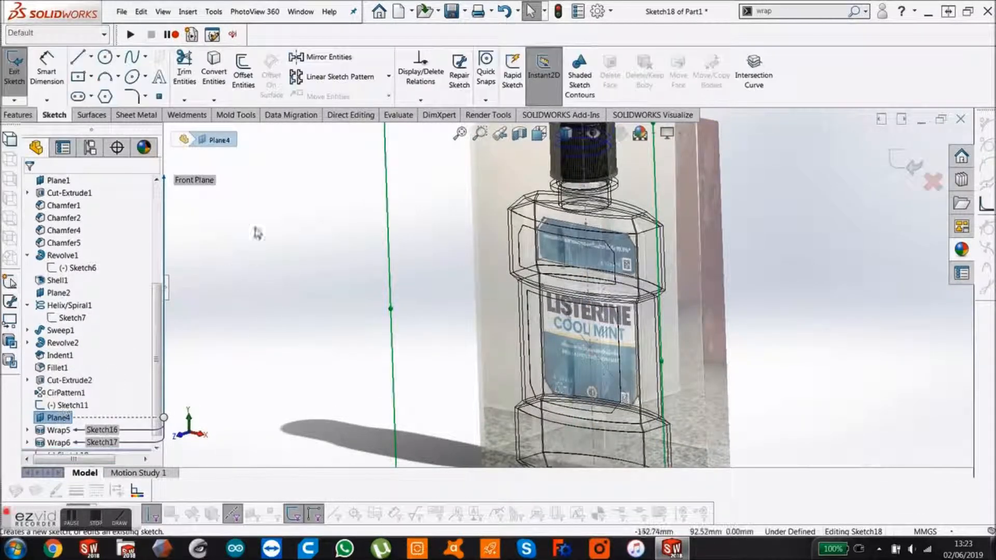
key(space)
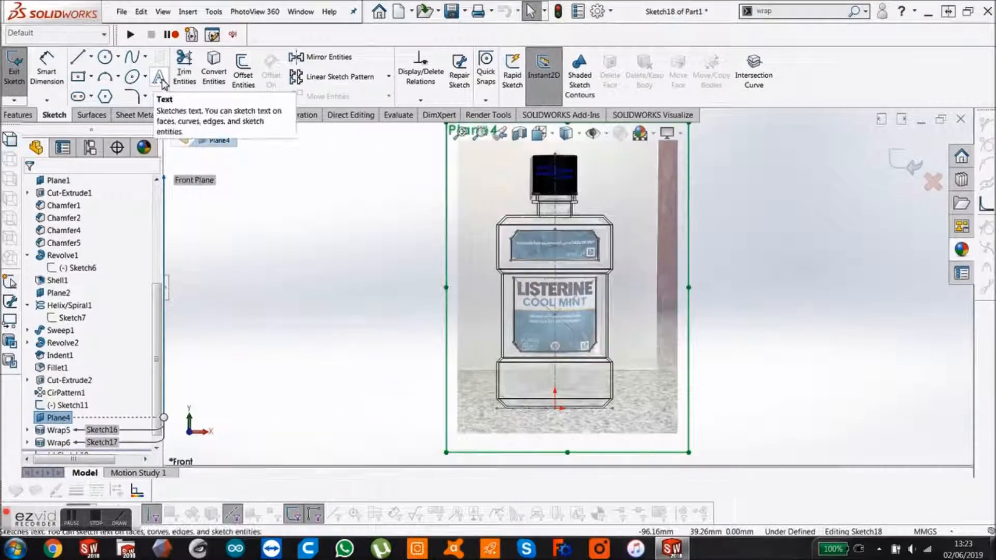
click(160, 78)
scroll(570, 322, down, 8)
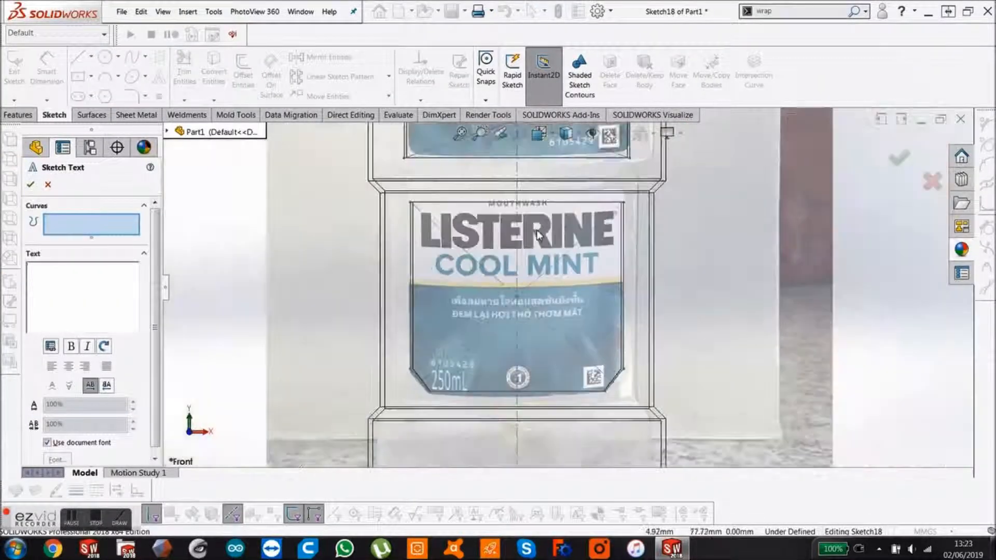
click(100, 301)
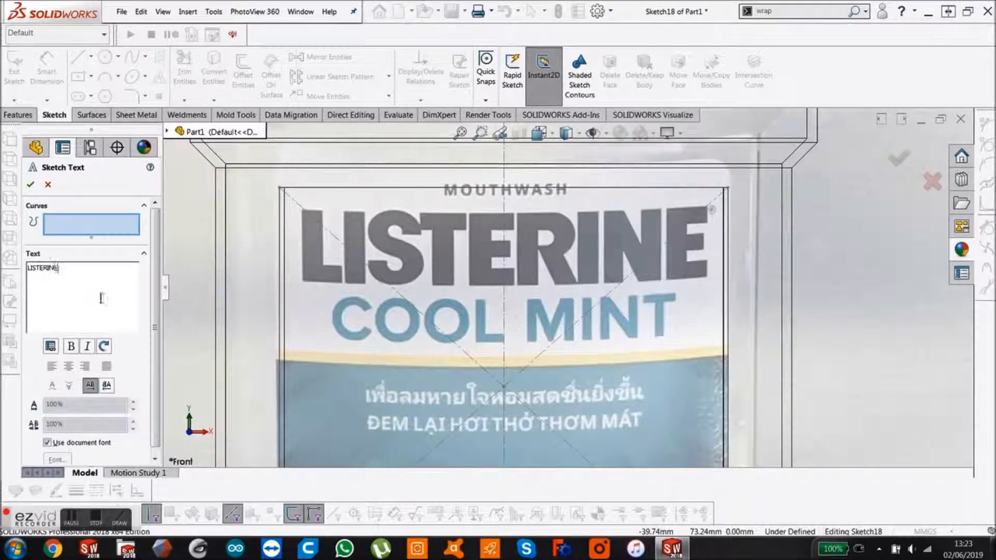
click(68, 228)
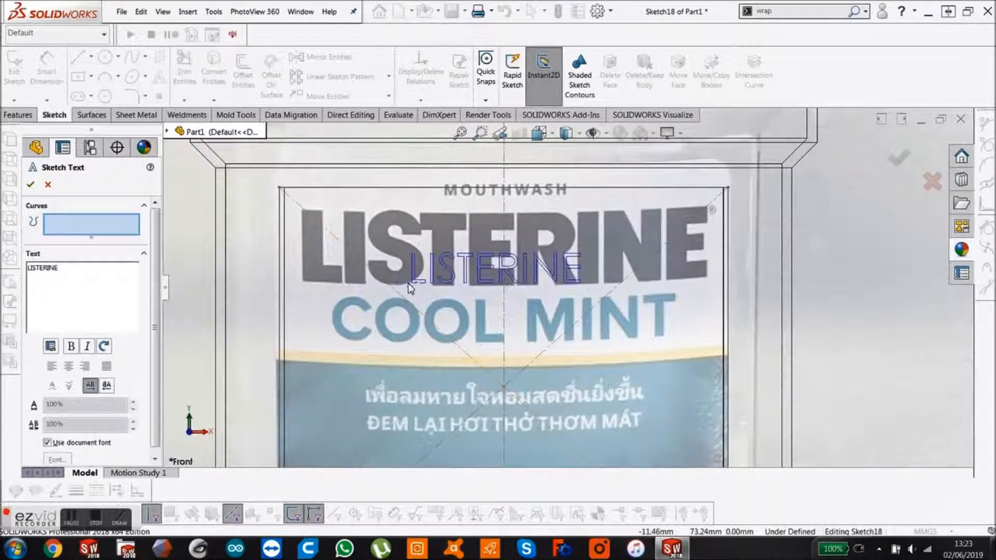
click(423, 287)
Step: Override the document font, enlarge the LISTERINE text using a point size, and align it with the printed brand name
drag(158, 334, 158, 341)
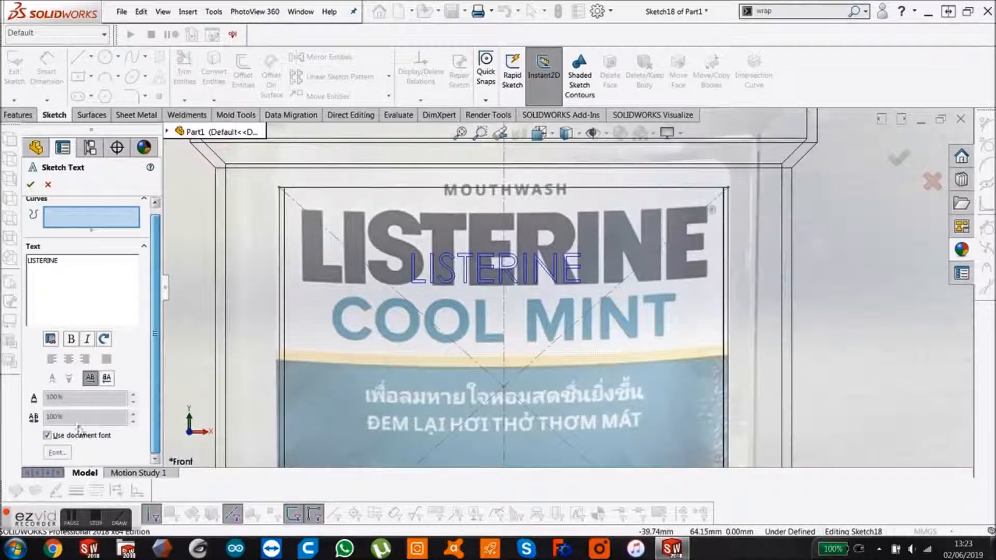
click(87, 435)
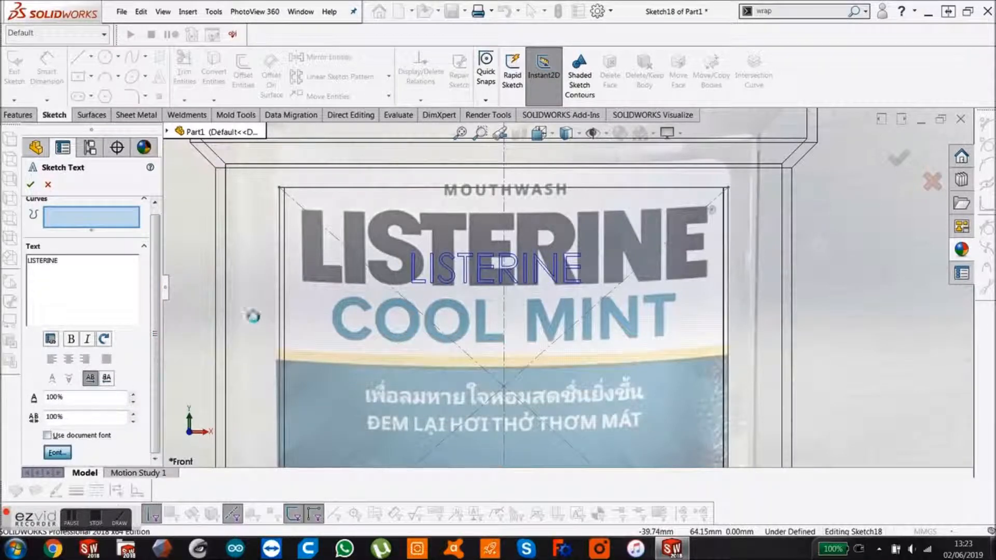
click(57, 452)
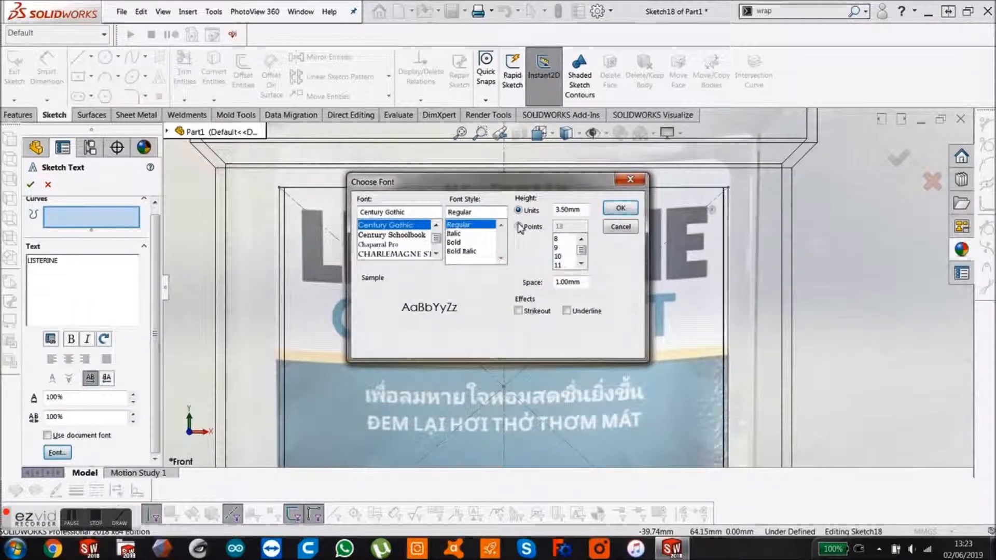
click(518, 227)
text(24)
key(Return)
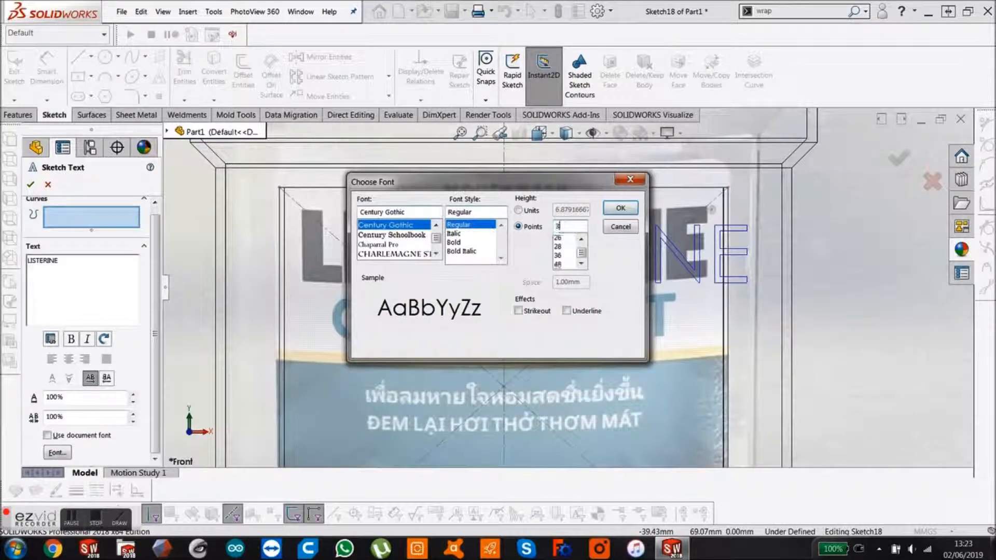
key(Return)
click(74, 226)
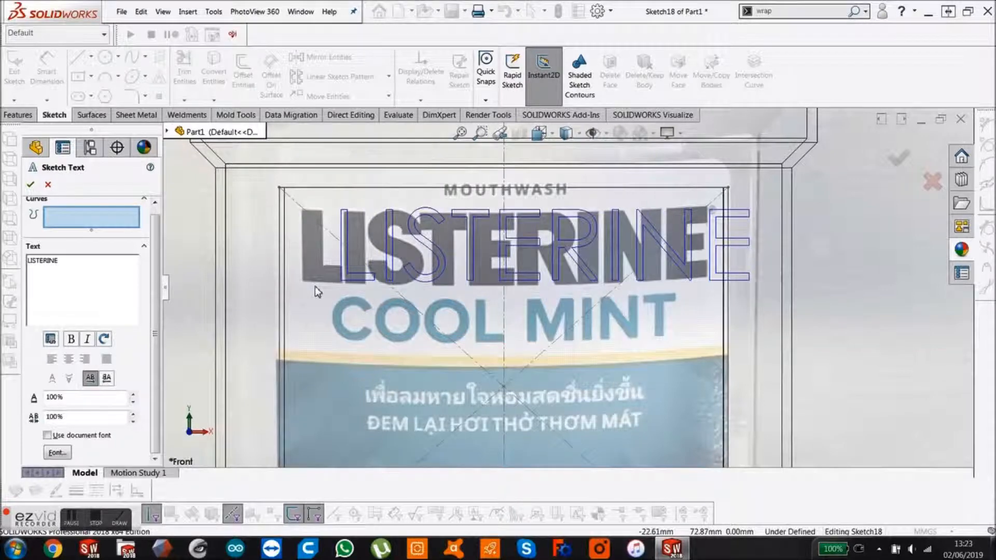
click(294, 279)
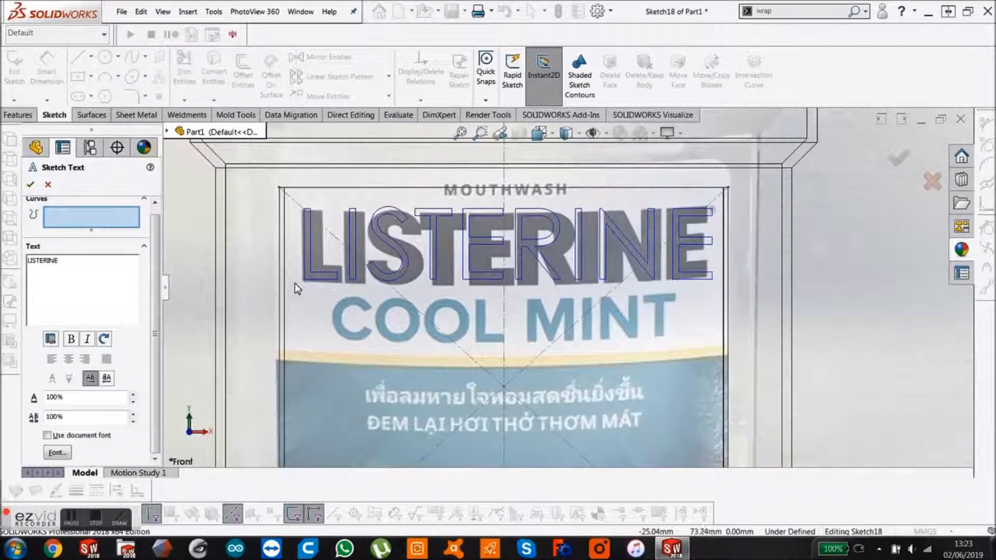
click(31, 185)
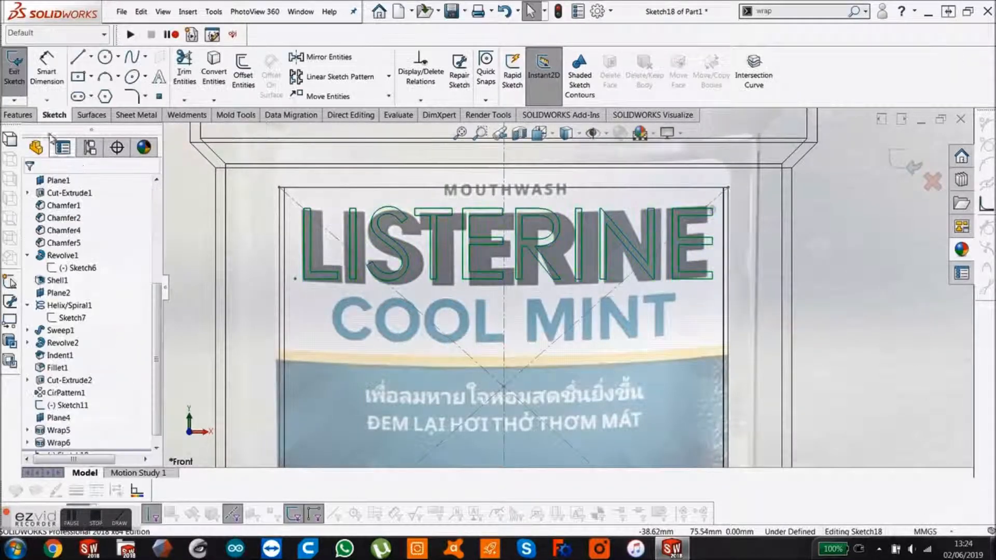
Step: Exit the sketch and wrap the LISTERINE text, Sketch18, onto the lower label's front face with a 0.10 mm thickness
scroll(798, 212, up, 5)
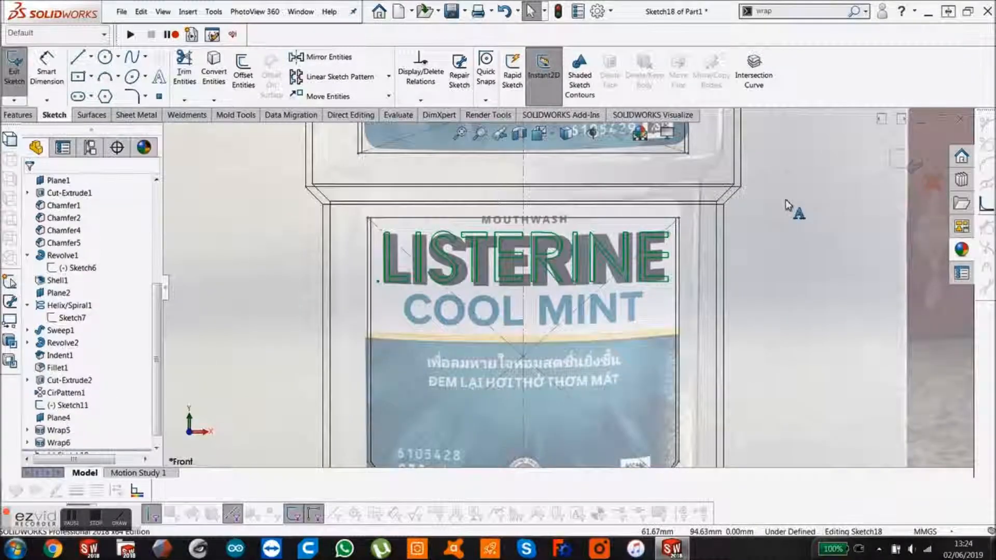
middle_drag(740, 228, 769, 236)
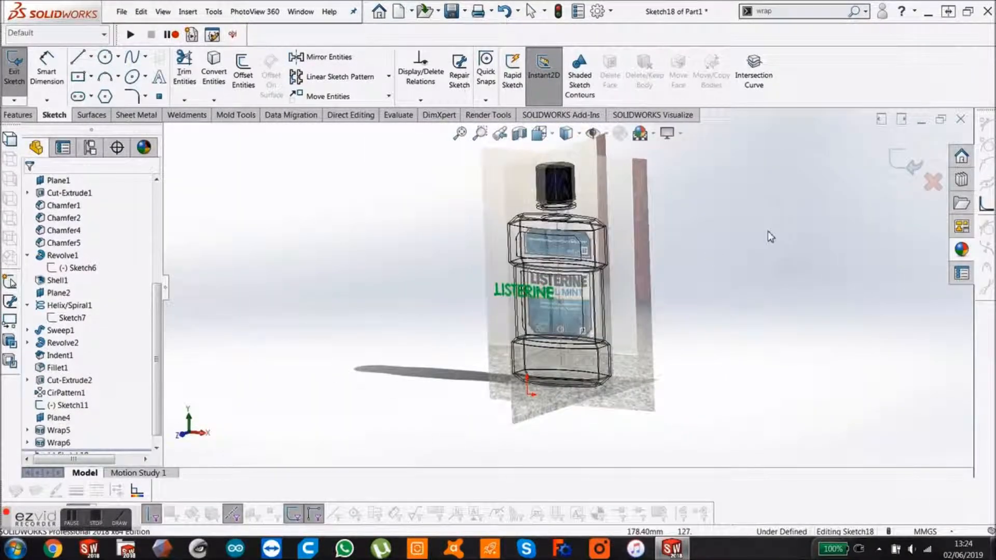
click(900, 162)
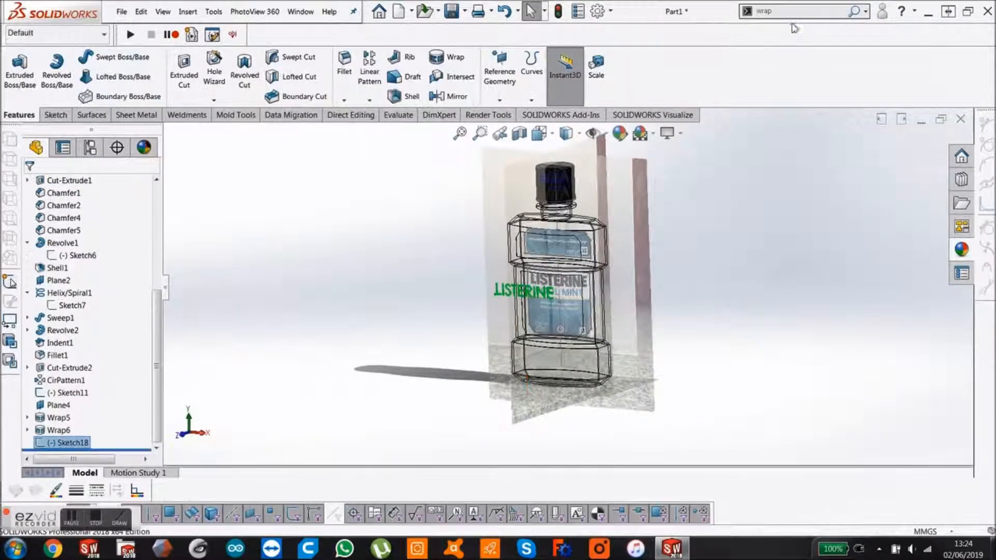
click(799, 15)
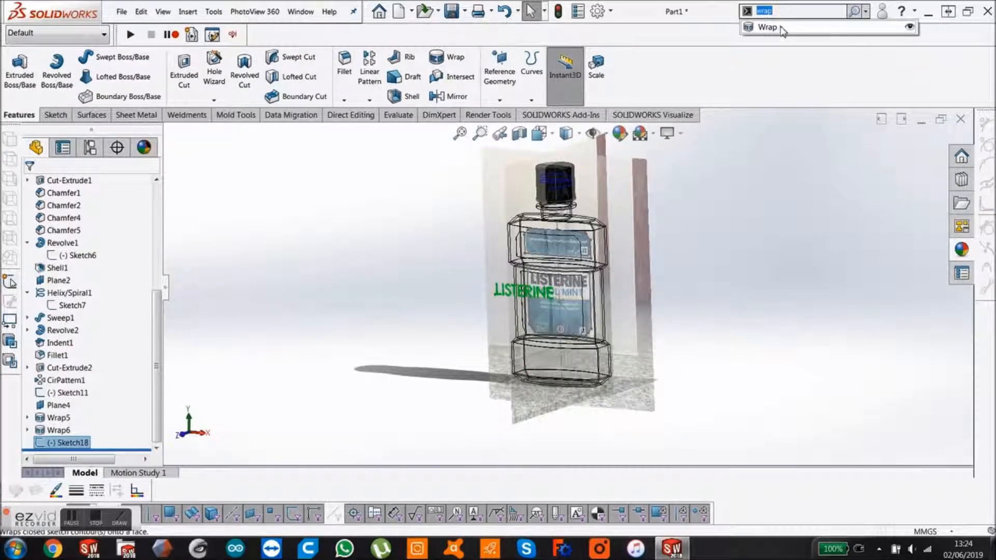
click(781, 29)
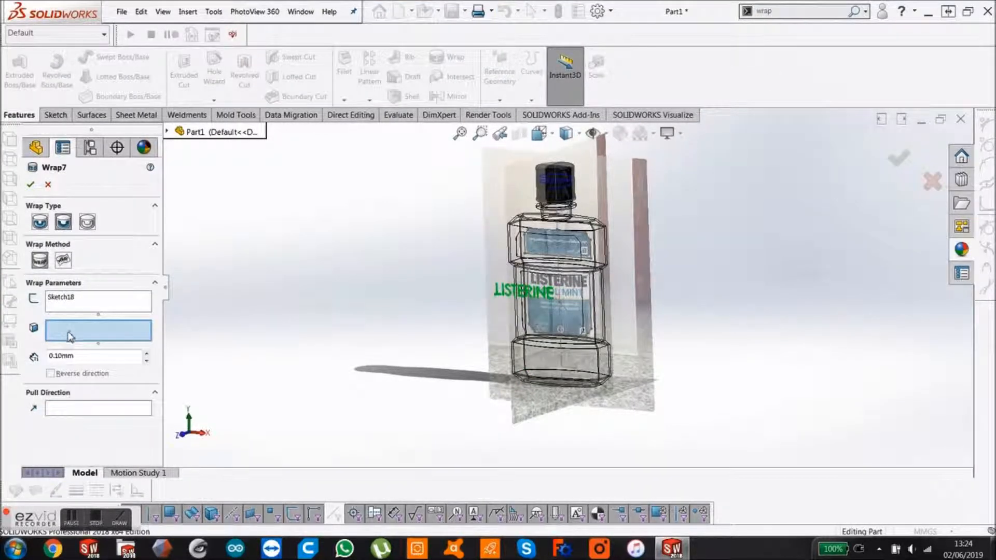
scroll(540, 298, down, 5)
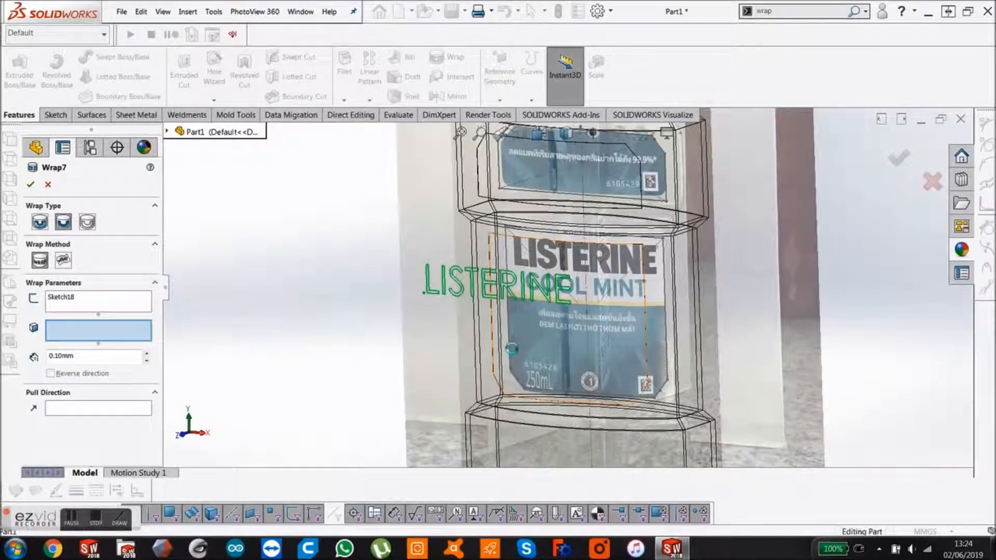
click(511, 348)
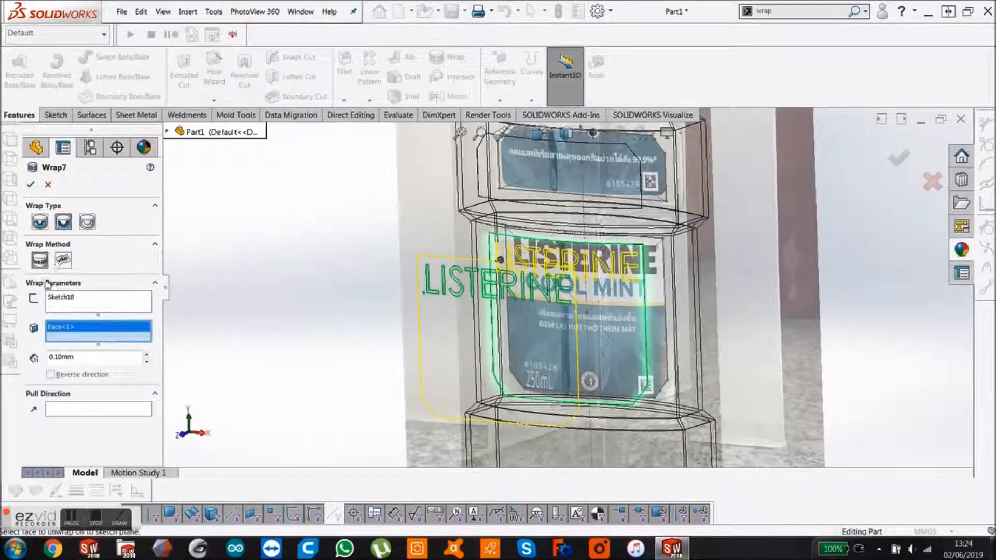
click(31, 185)
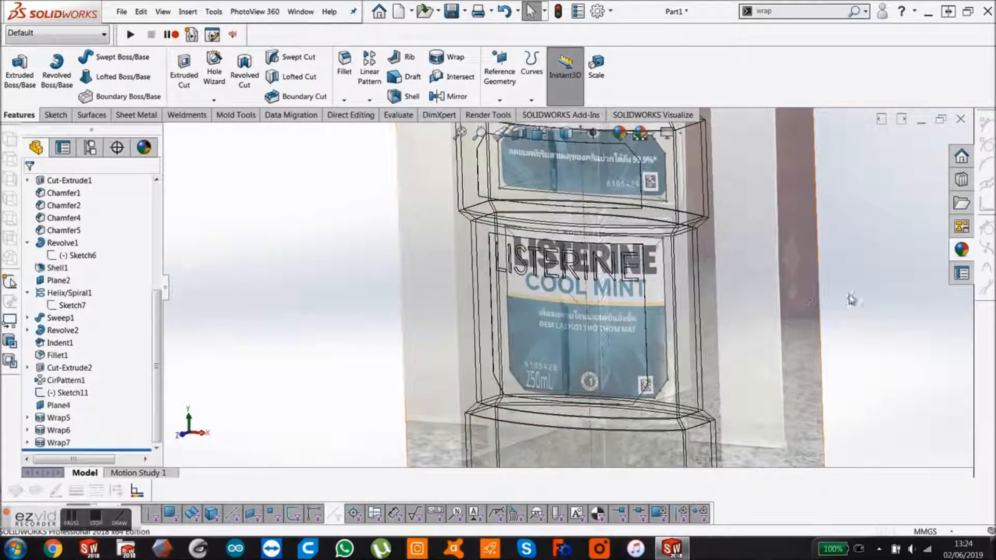
Step: Start a sketch on Plane4 and enter the sketch text COOL MINT
scroll(853, 301, up, 5)
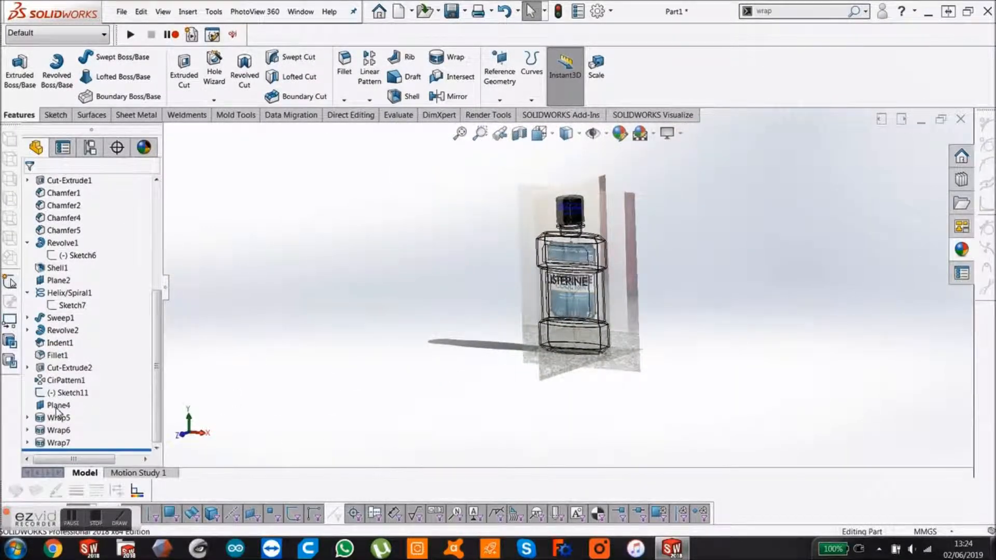
click(59, 405)
click(70, 397)
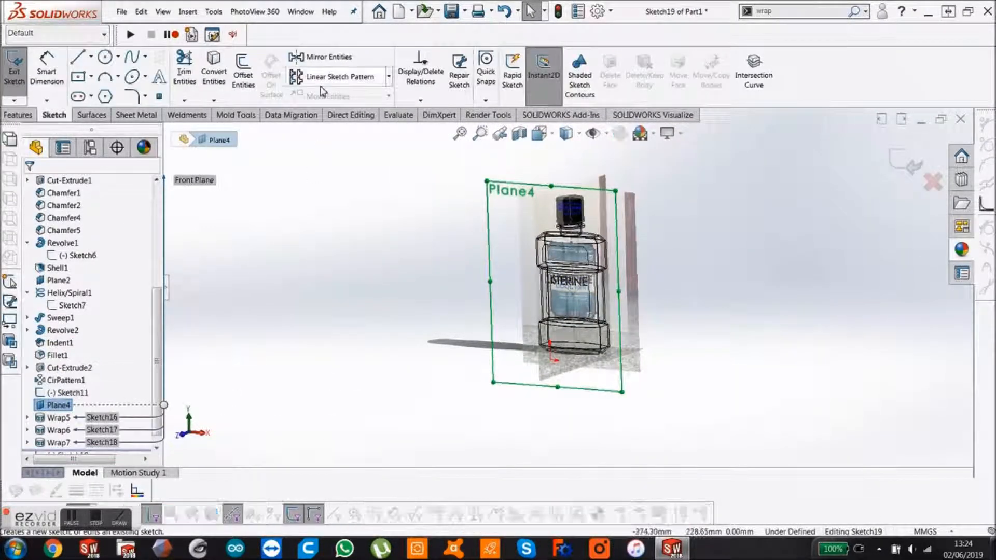
click(159, 79)
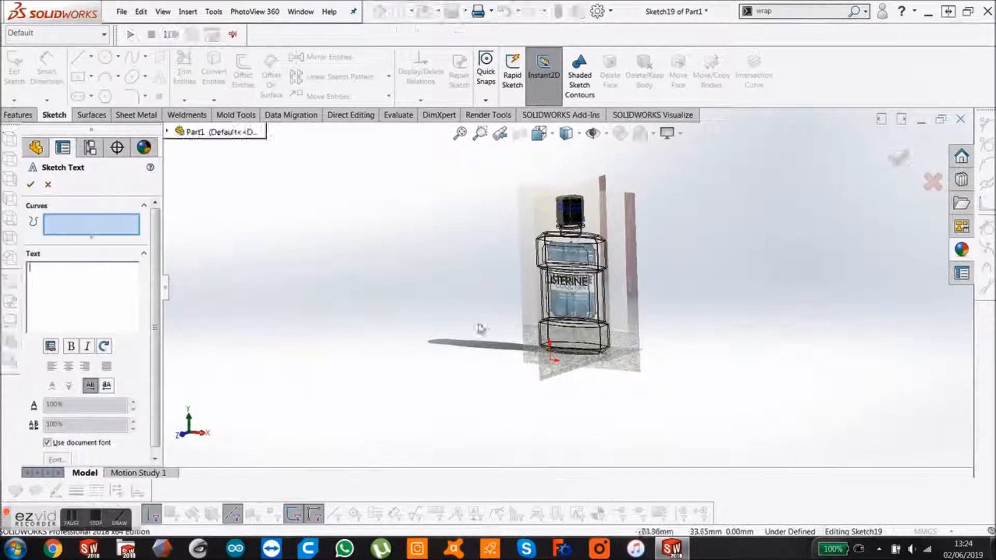
key(space)
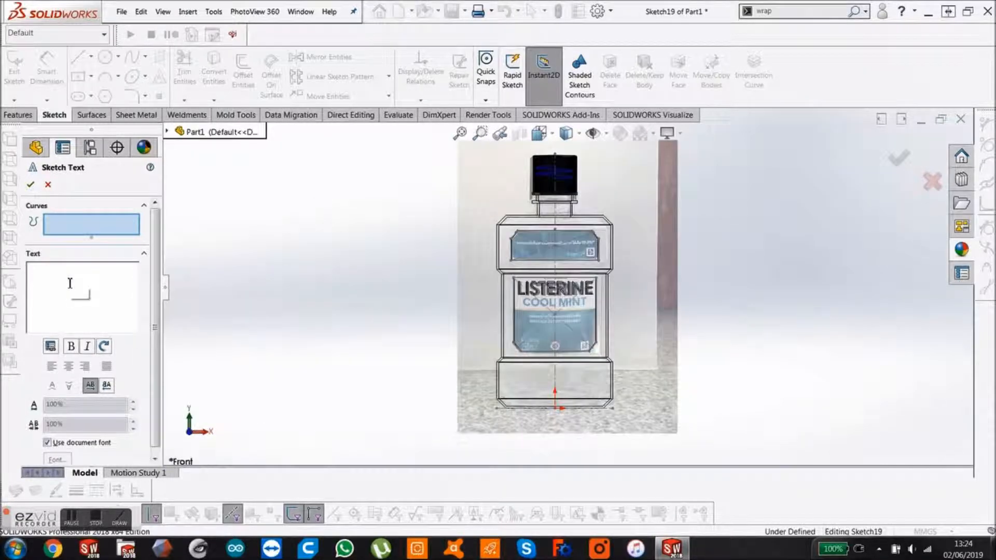
text(c)
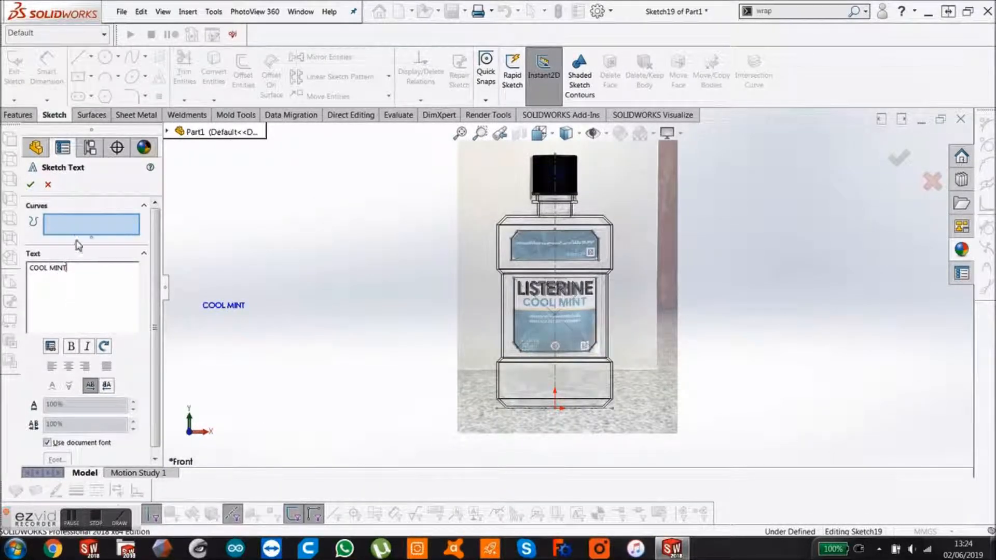
Step: Place the COOL MINT text over the matching printed words below the brand name in the reference picture
scroll(589, 333, down, 4)
click(504, 273)
scroll(494, 282, down, 4)
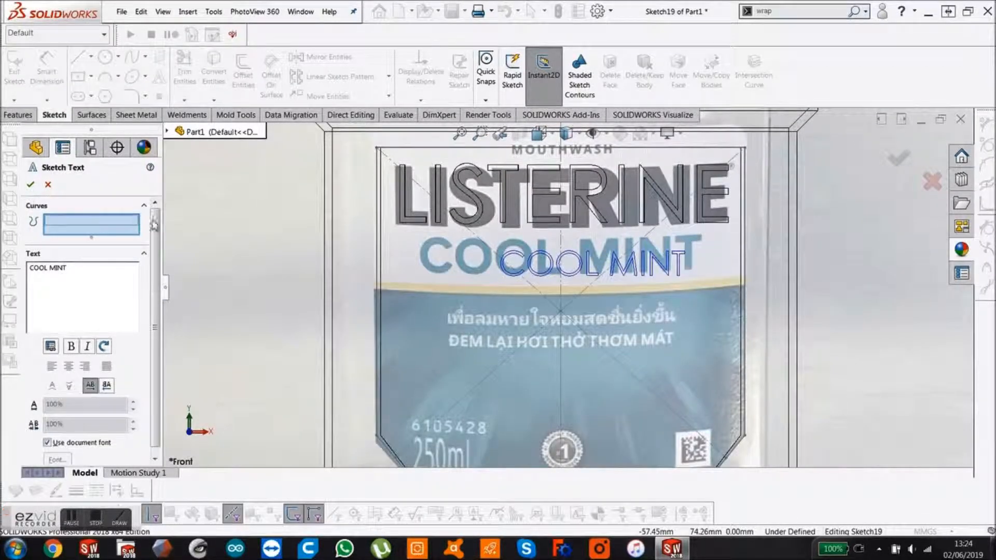
click(488, 272)
click(473, 269)
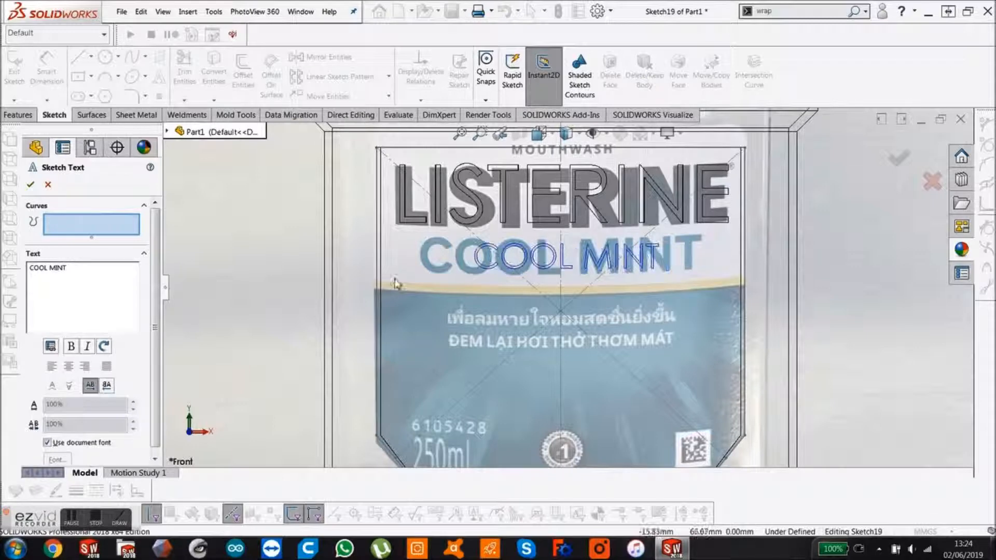
Step: Override the document font, set the COOL MINT text to 23 points, and reposition it near the printed words
click(58, 443)
click(57, 459)
click(533, 226)
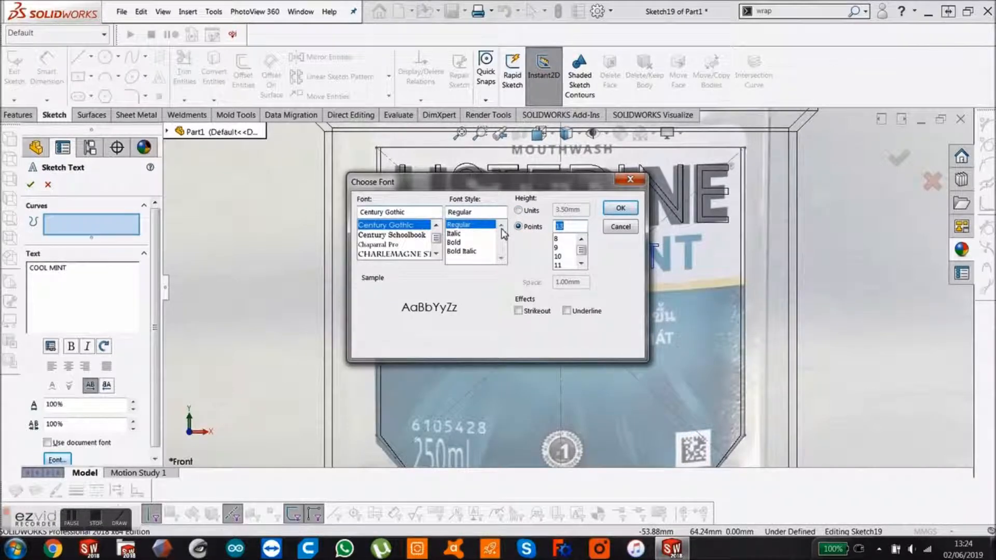
key(Return)
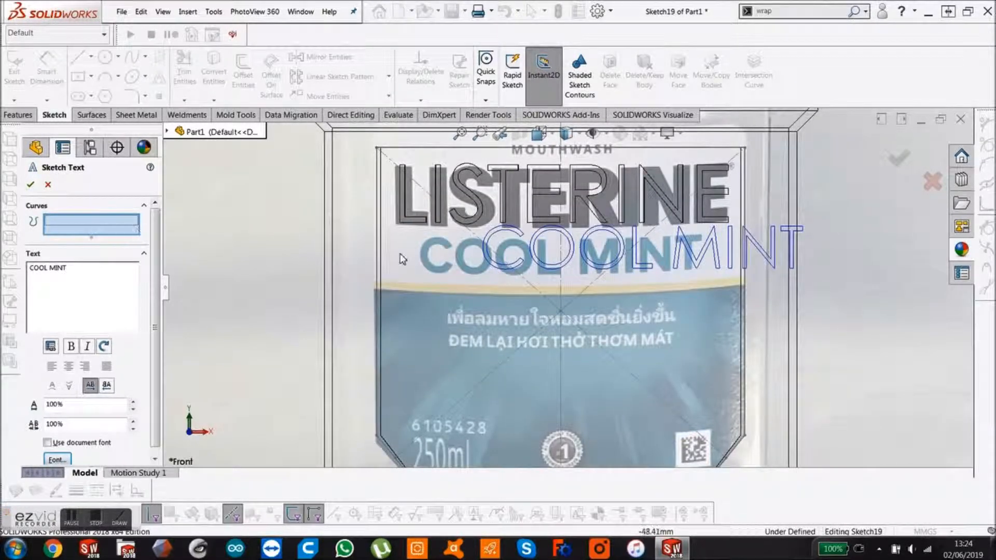
click(449, 284)
click(434, 270)
click(413, 288)
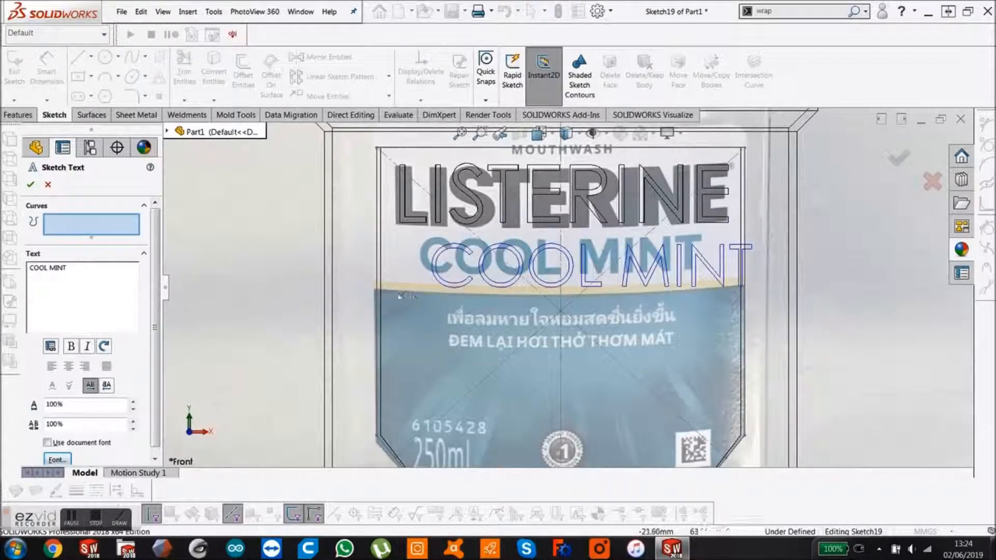
click(383, 285)
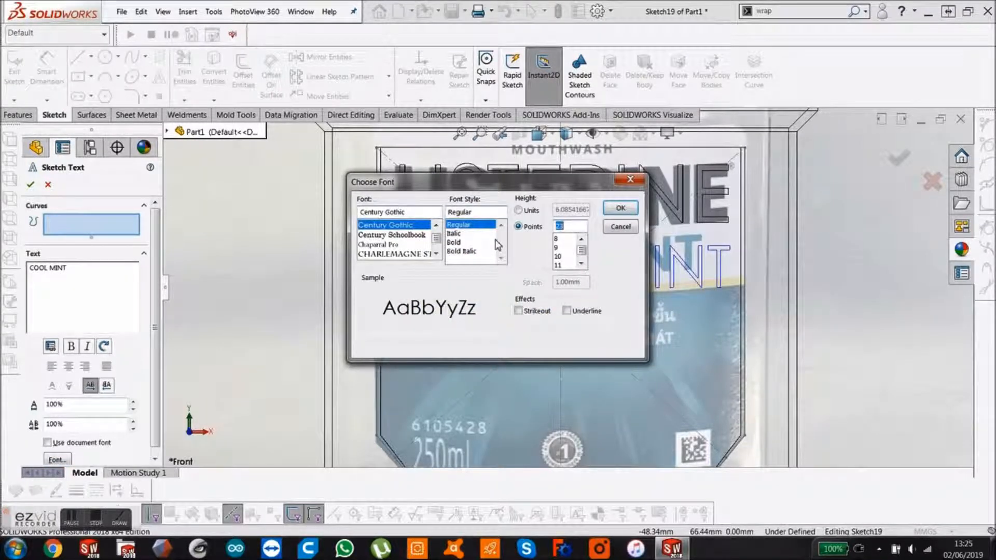
Step: Reduce the point size of the COOL MINT text, align it with the printed words, and accept the sketch text
key(Return)
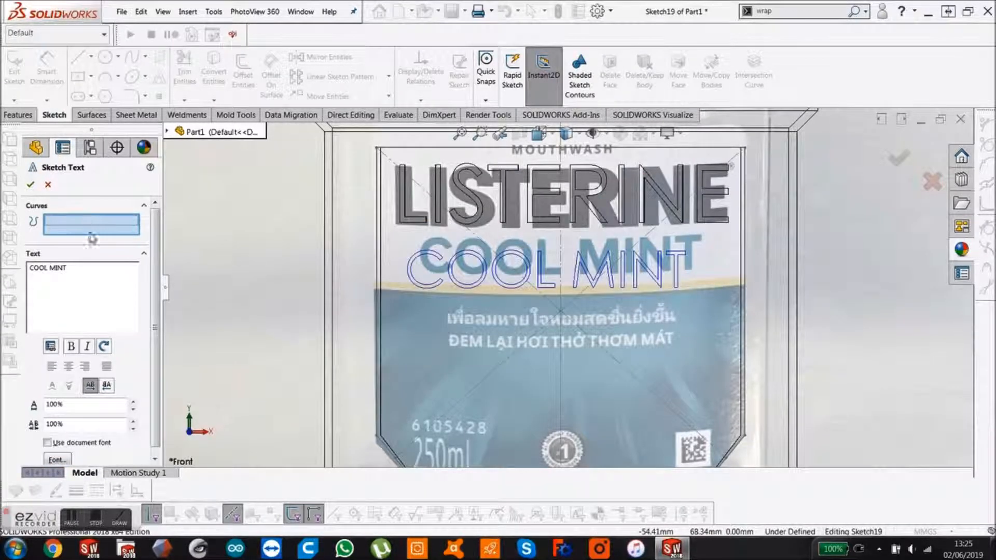
click(414, 267)
click(409, 276)
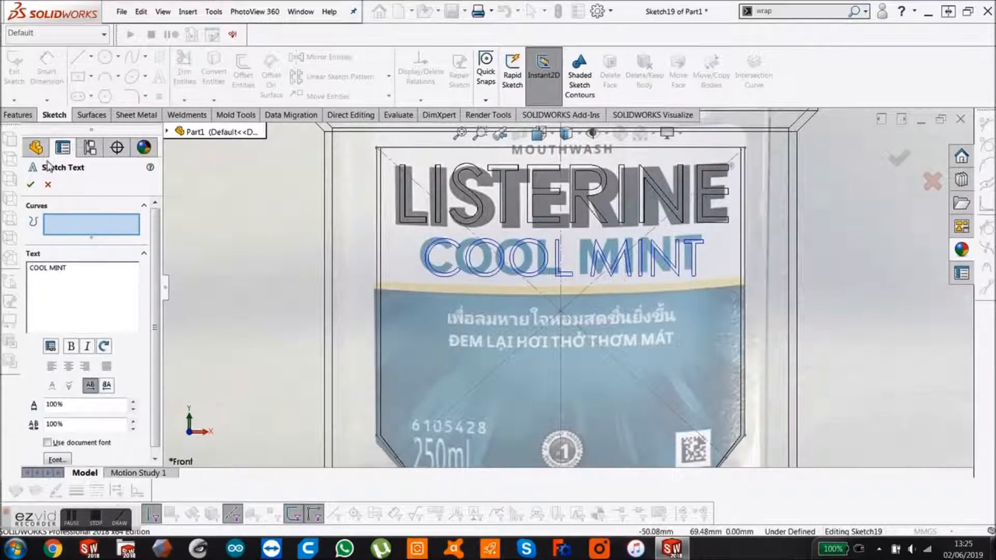
click(30, 185)
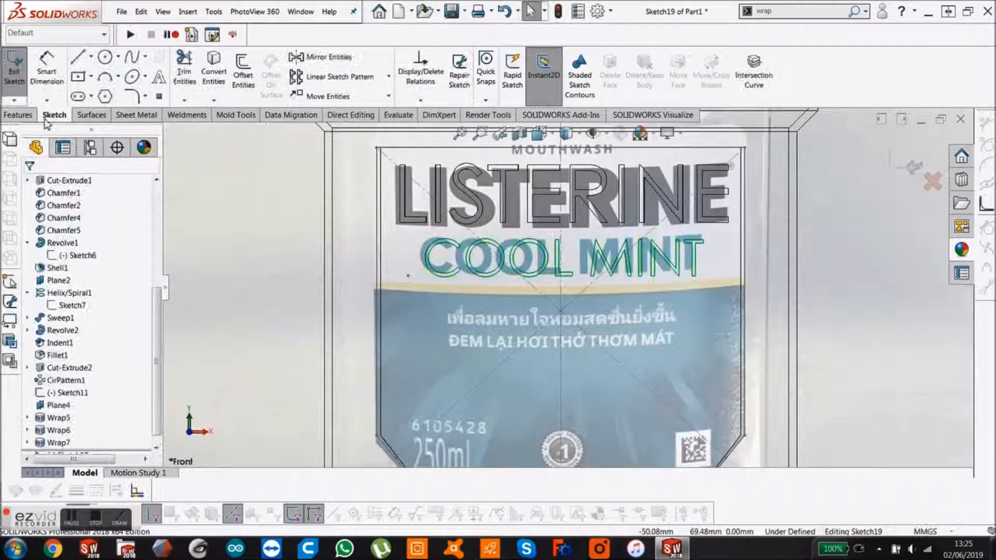
Step: Exit the sketch and wrap the COOL MINT text, Sketch19, onto the lower label's front face with a 0.10 mm thickness
click(895, 161)
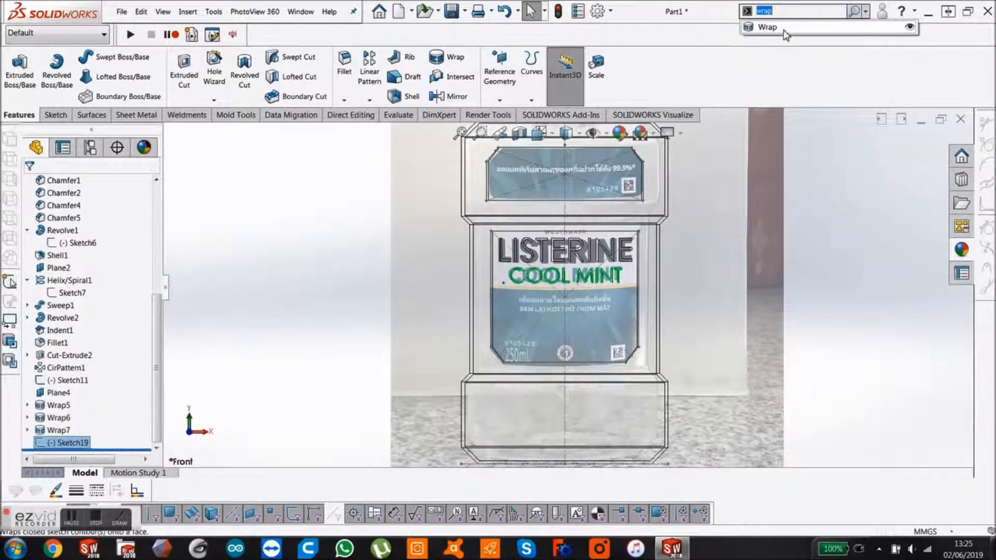
click(764, 27)
middle_drag(655, 313, 626, 311)
scroll(626, 310, down, 2)
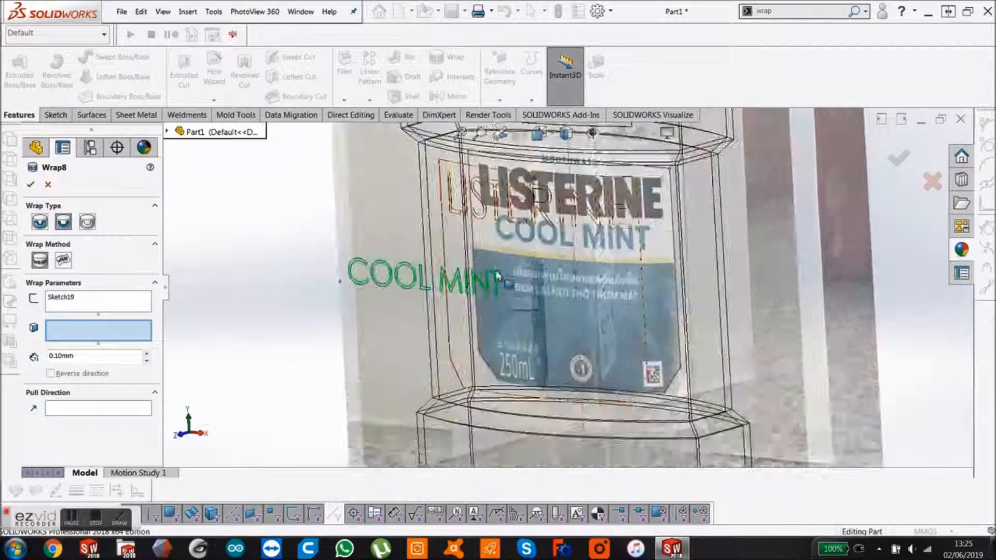
click(453, 234)
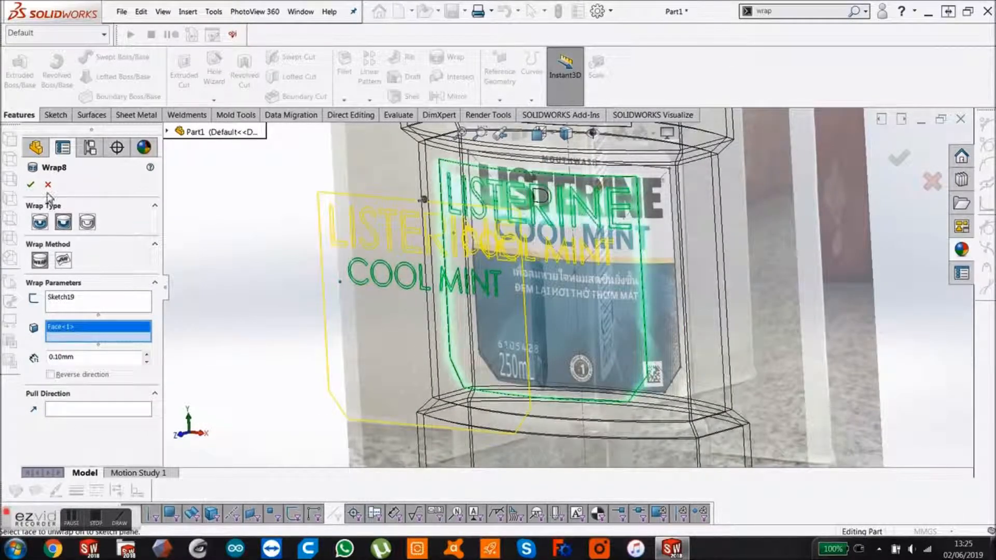
click(31, 185)
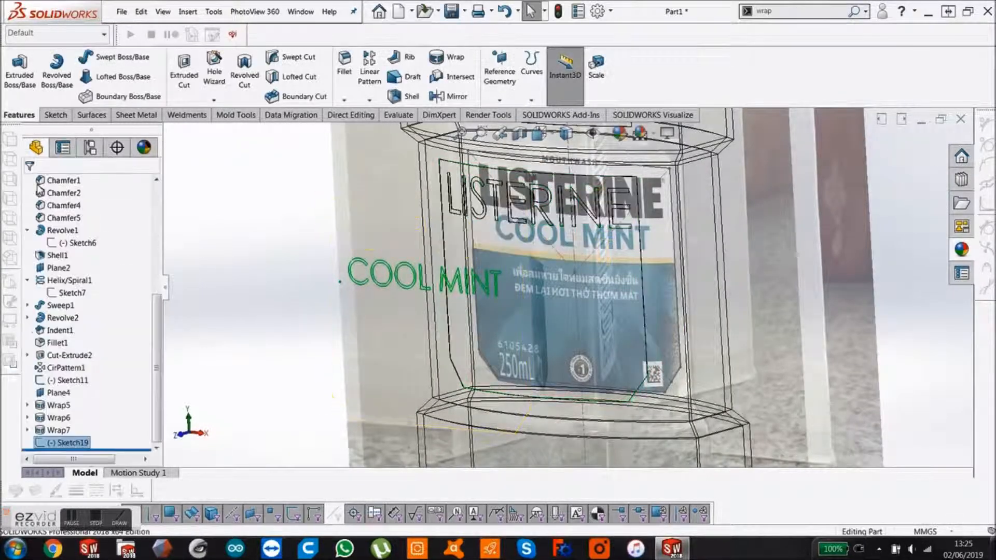
click(828, 17)
text(wrap)
click(821, 27)
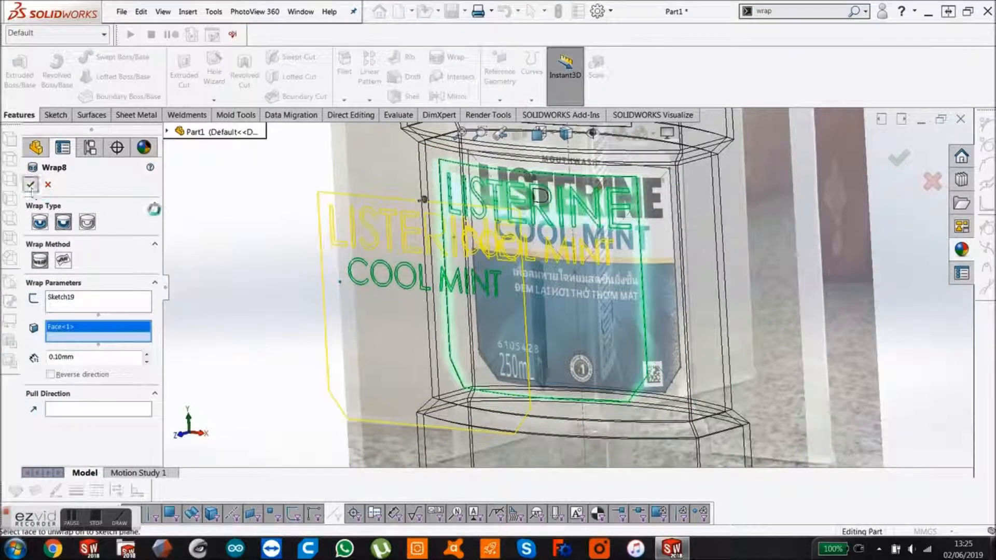
key(Return)
Step: Hide the reference pictures and the Helix/Spiral1 curve inside the cap
scroll(311, 241, up, 1)
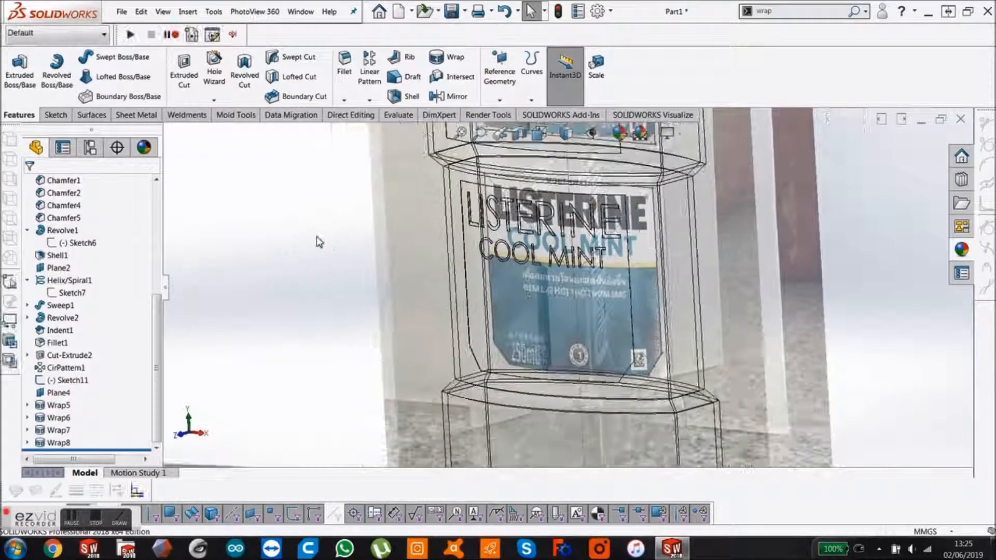
scroll(551, 265, up, 4)
scroll(552, 267, up, 1)
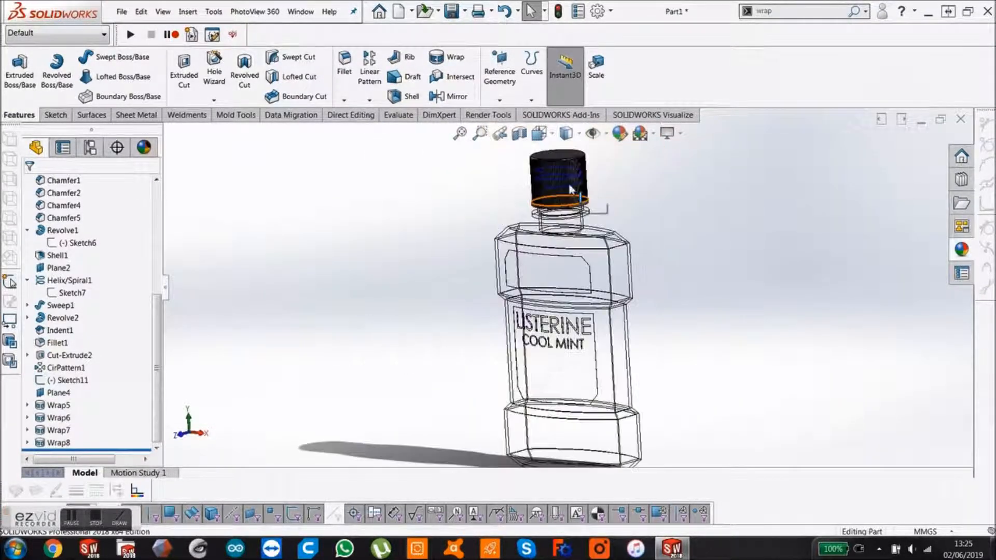
scroll(569, 186, down, 2)
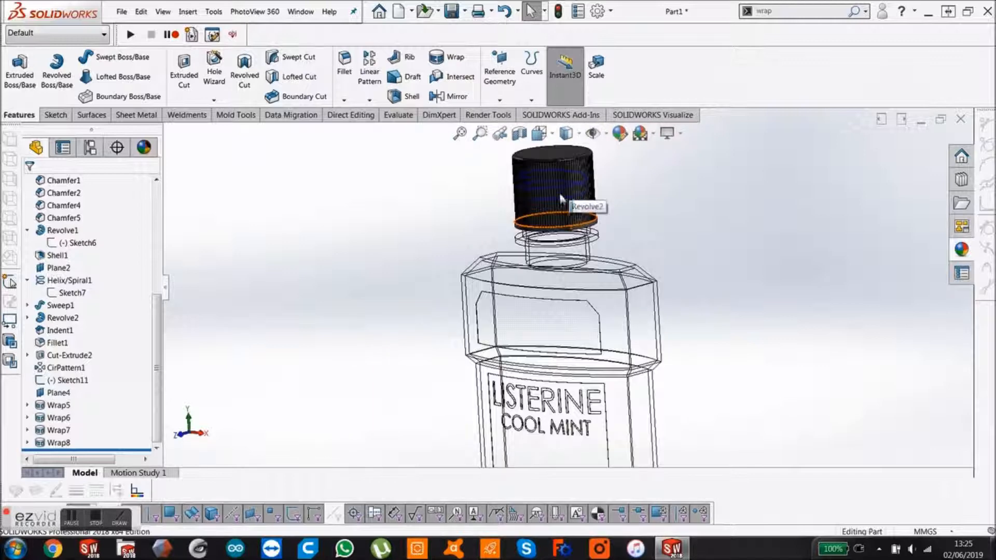
click(556, 202)
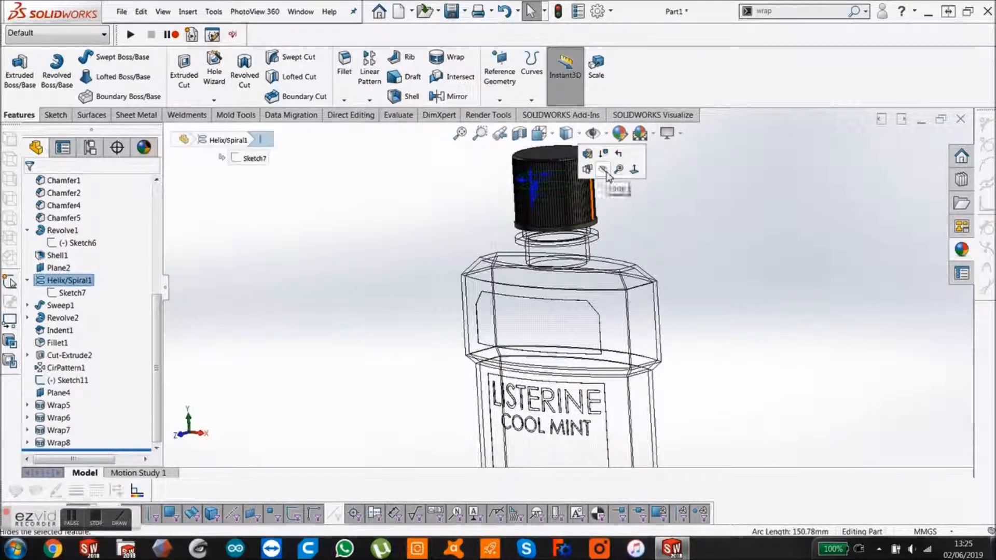
scroll(670, 262, up, 3)
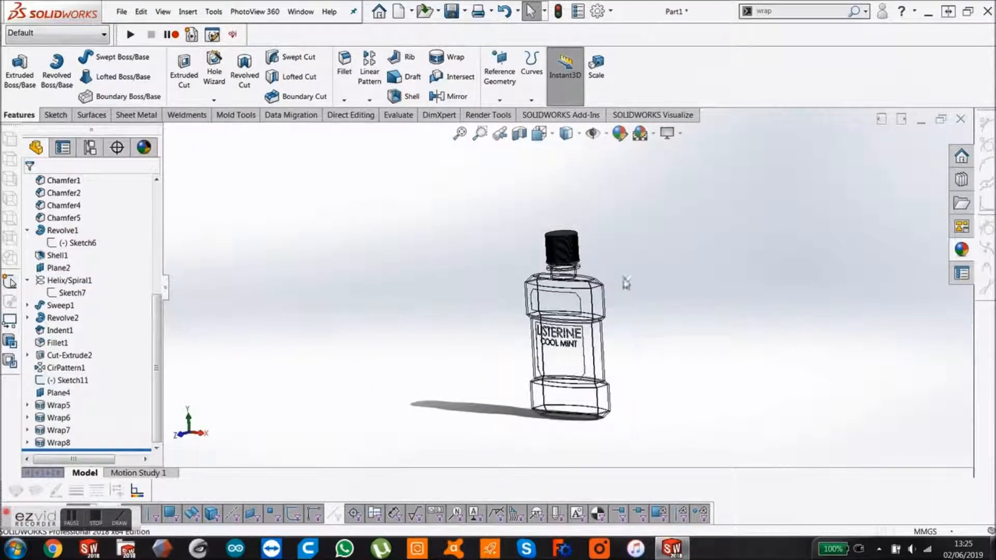
Step: Apply the blue high gloss plastic appearance to the lower label feature, Wrap5
click(962, 250)
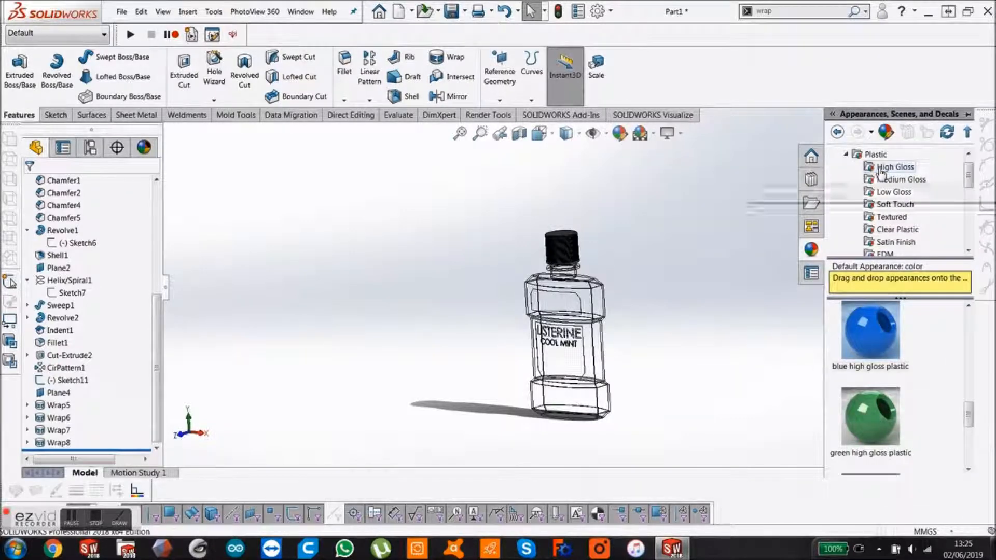
scroll(570, 384, down, 1)
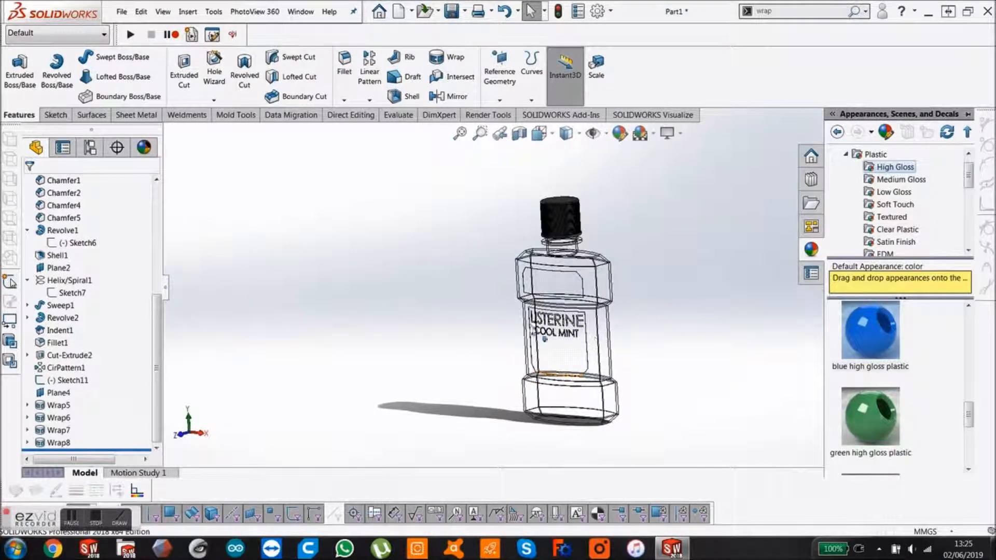
scroll(544, 338, down, 1)
drag(856, 329, 568, 363)
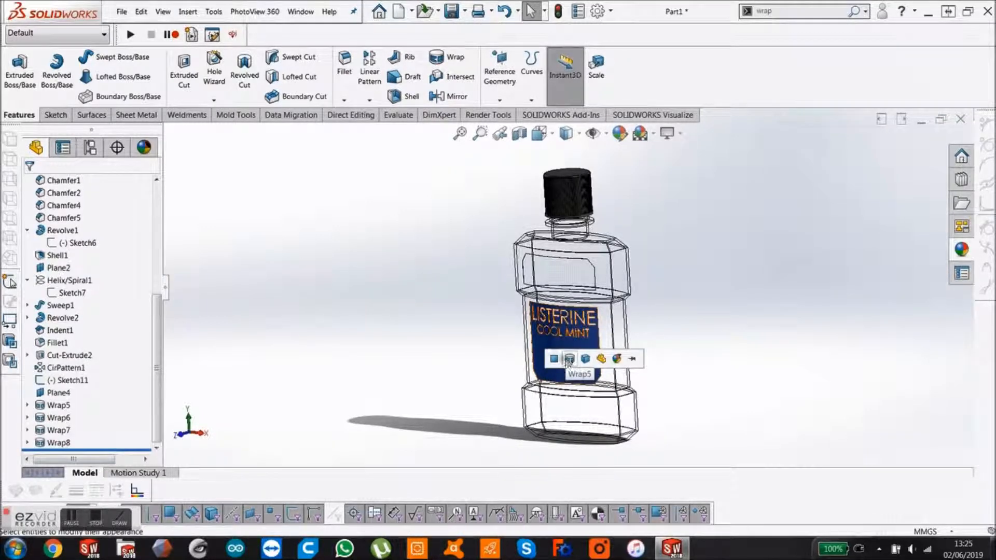
click(568, 359)
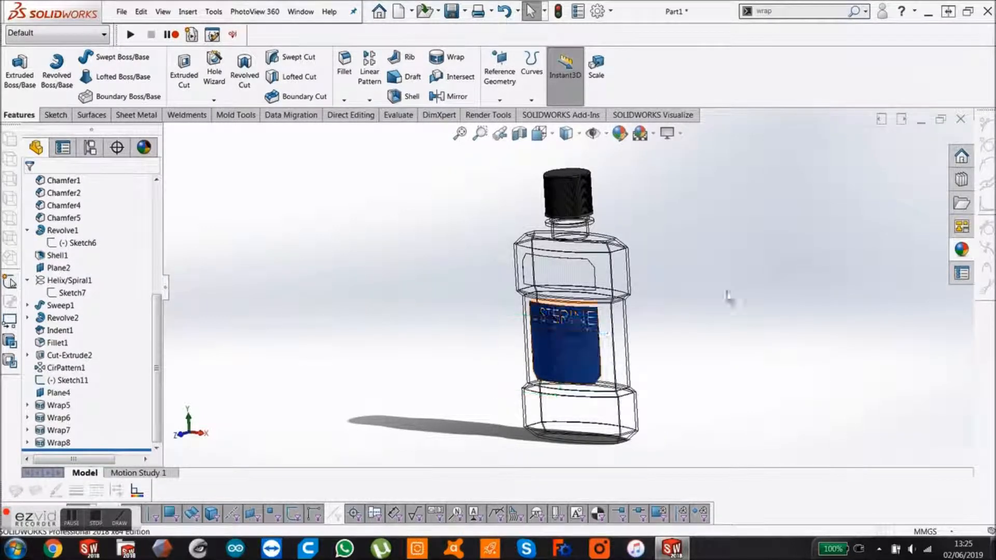
Step: Apply the existing blue high gloss plastic appearance to the upper front label
click(144, 148)
drag(72, 249, 552, 280)
scroll(560, 317, down, 5)
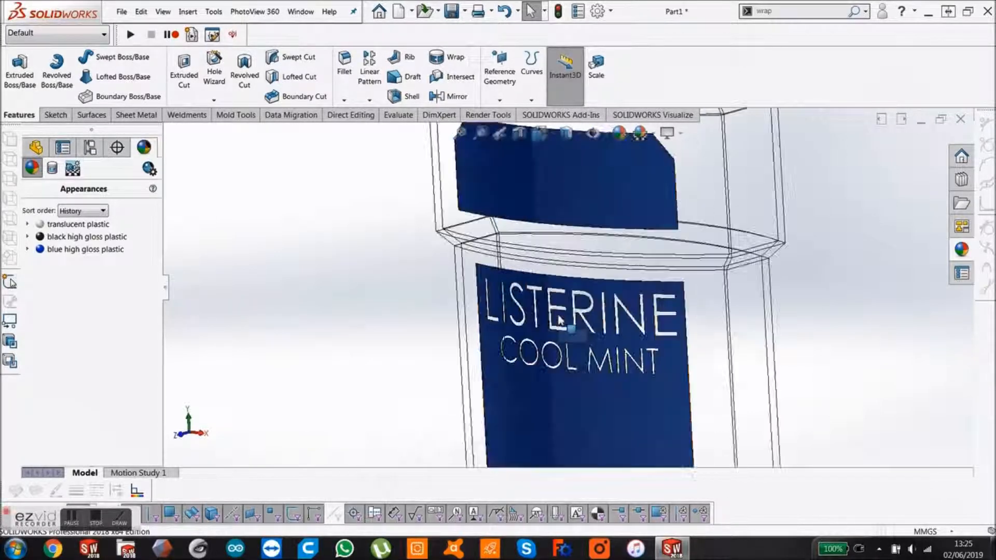
Step: Apply the black high gloss plastic appearance to the LISTERINE and COOL MINT lettering features, Wrap7 and Wrap8
mouse_move(67, 241)
drag(66, 240, 485, 324)
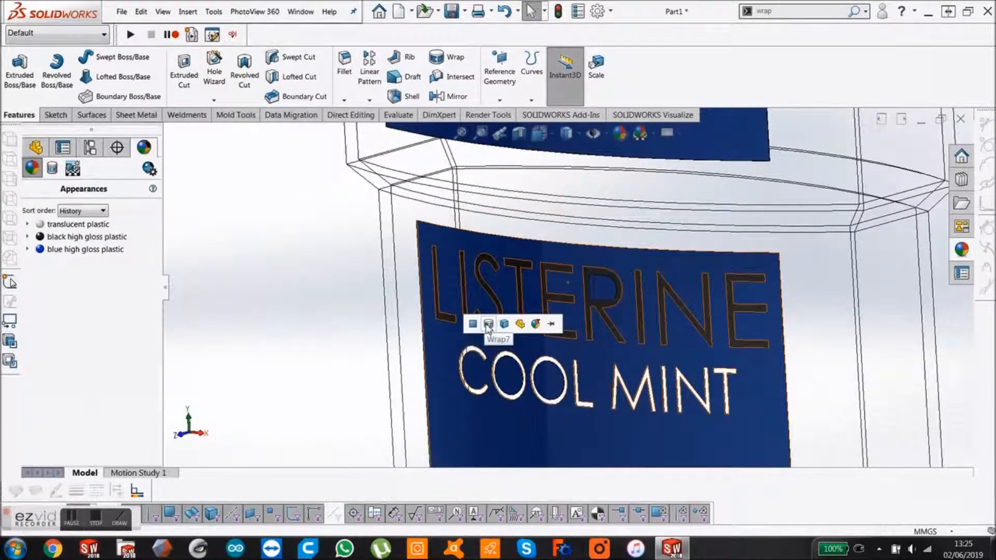
click(488, 325)
drag(66, 238, 507, 358)
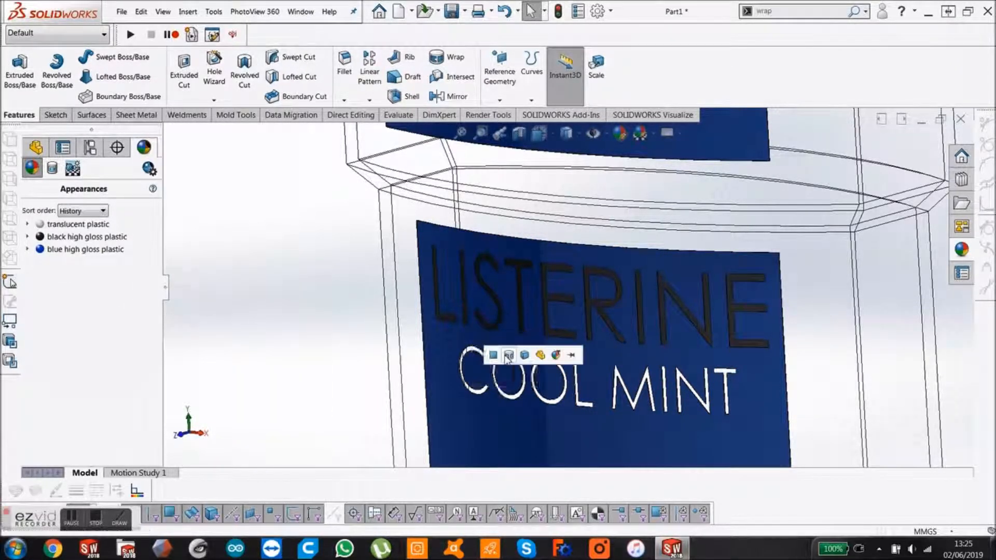
click(508, 356)
scroll(506, 363, down, 10)
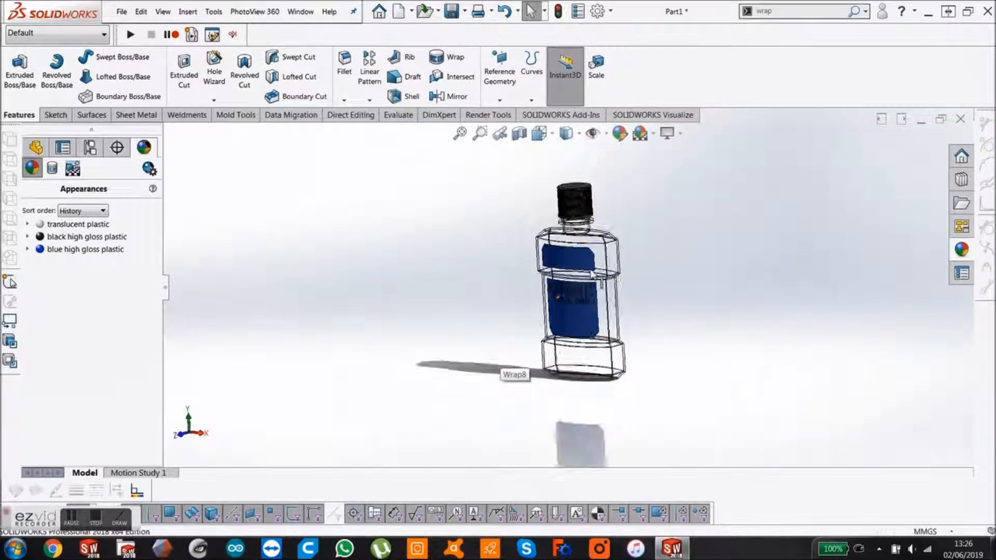